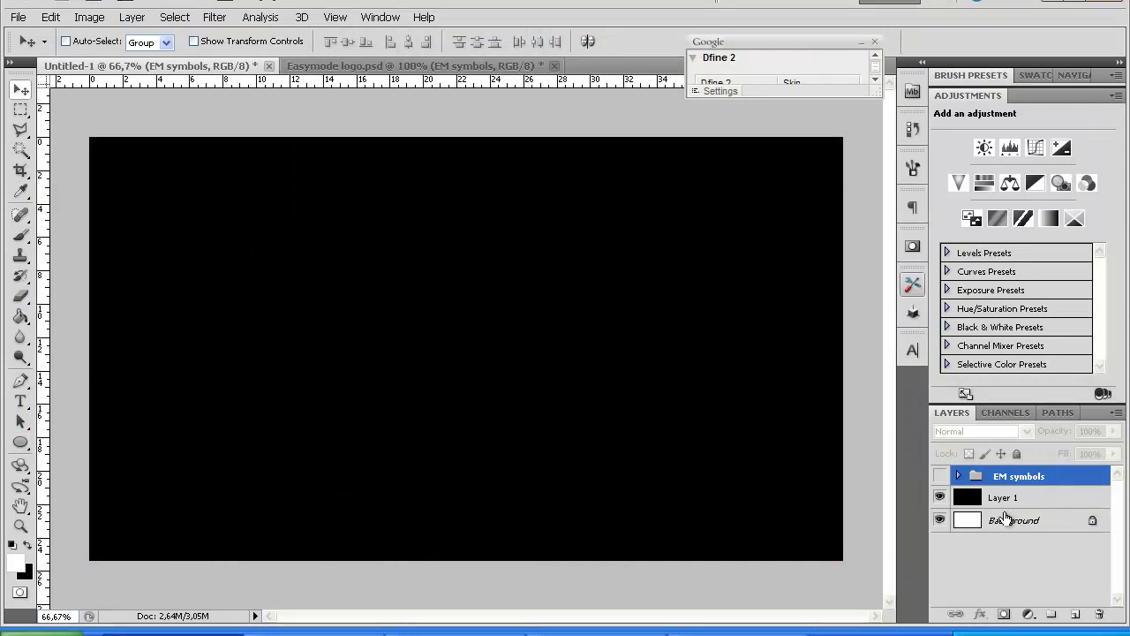
Inspect the M and E layers in the EM symbols group by toggling their visibility, leaving the group collapsed and hidden.
click(942, 476)
click(941, 476)
click(958, 478)
click(1007, 498)
click(940, 476)
click(940, 498)
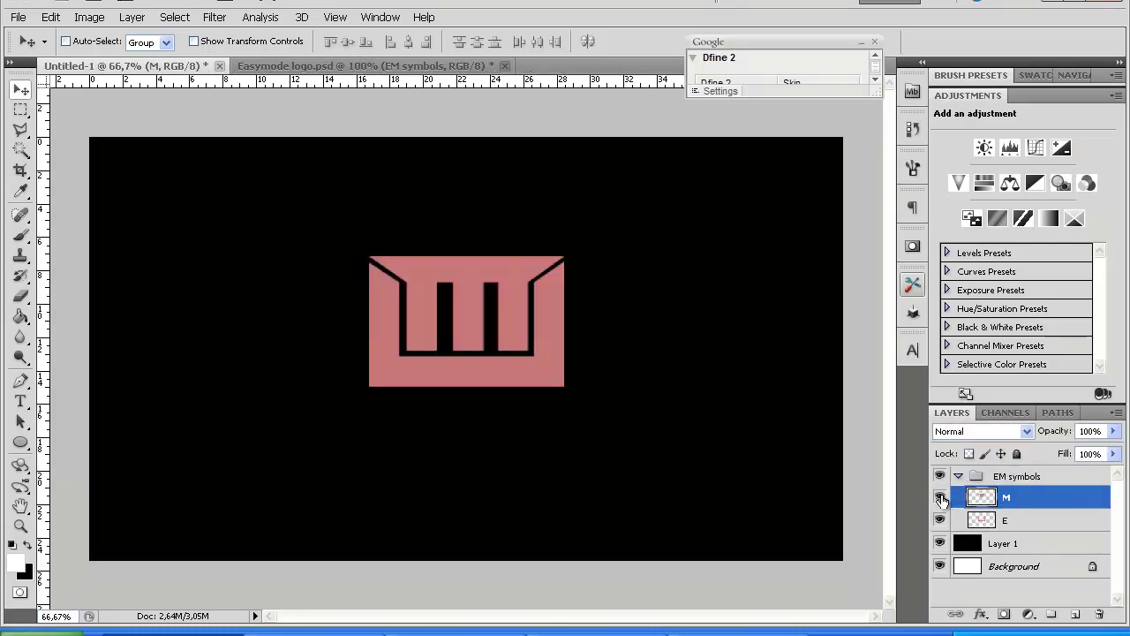
click(940, 498)
click(940, 498)
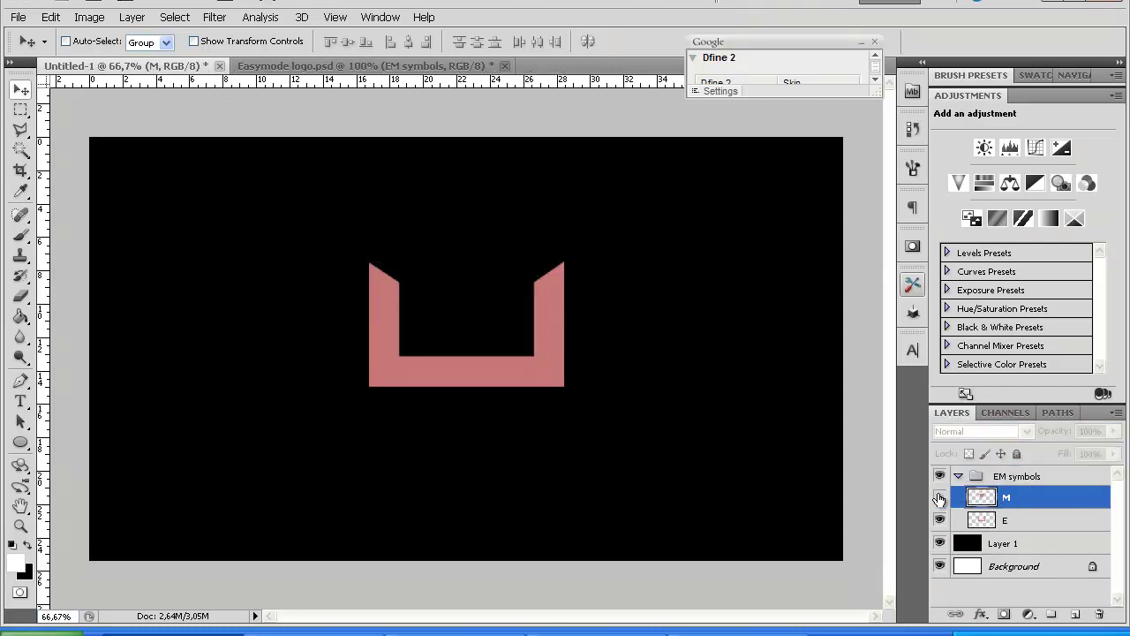
click(940, 498)
click(959, 476)
click(939, 476)
click(941, 498)
click(941, 498)
click(21, 442)
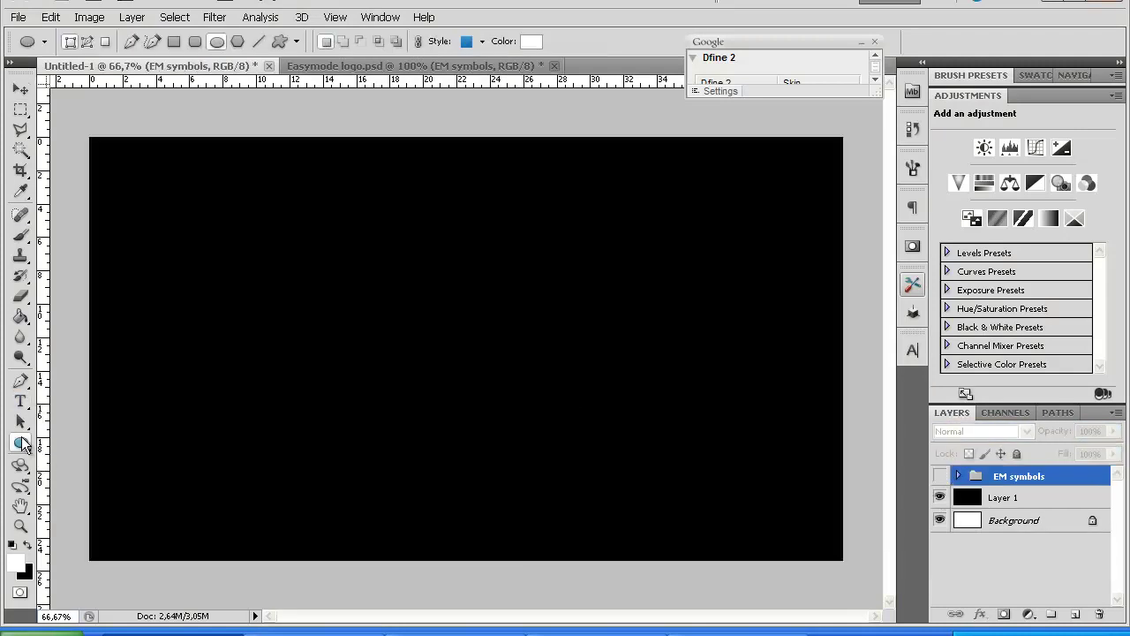
right_click(24, 446)
key(Escape)
click(12, 546)
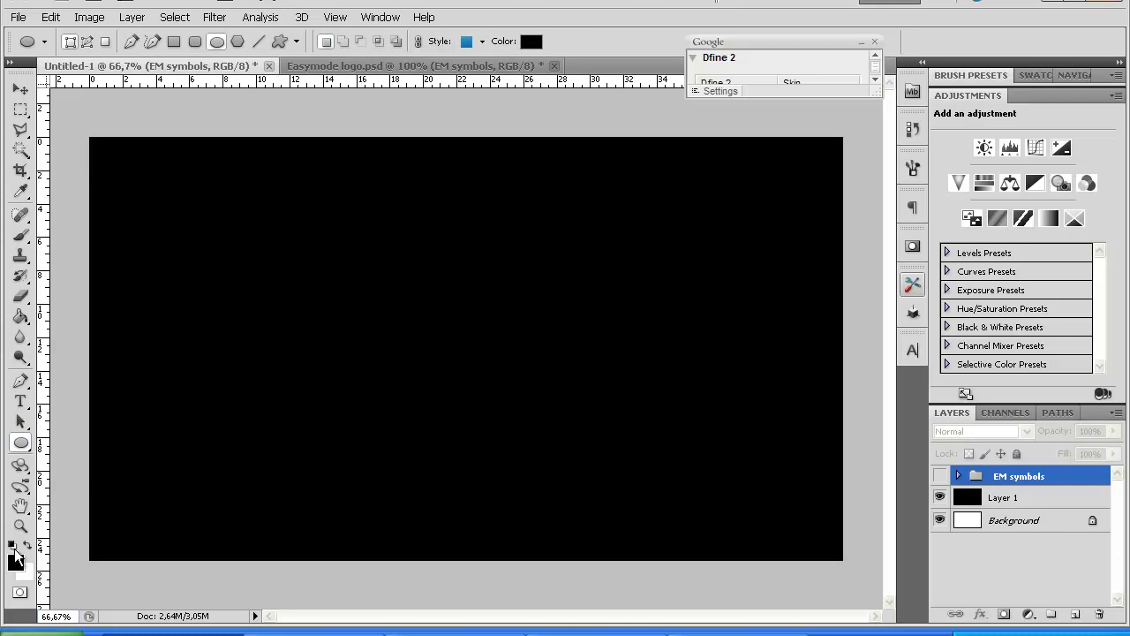
click(25, 547)
drag(346, 305, 487, 421)
click(21, 91)
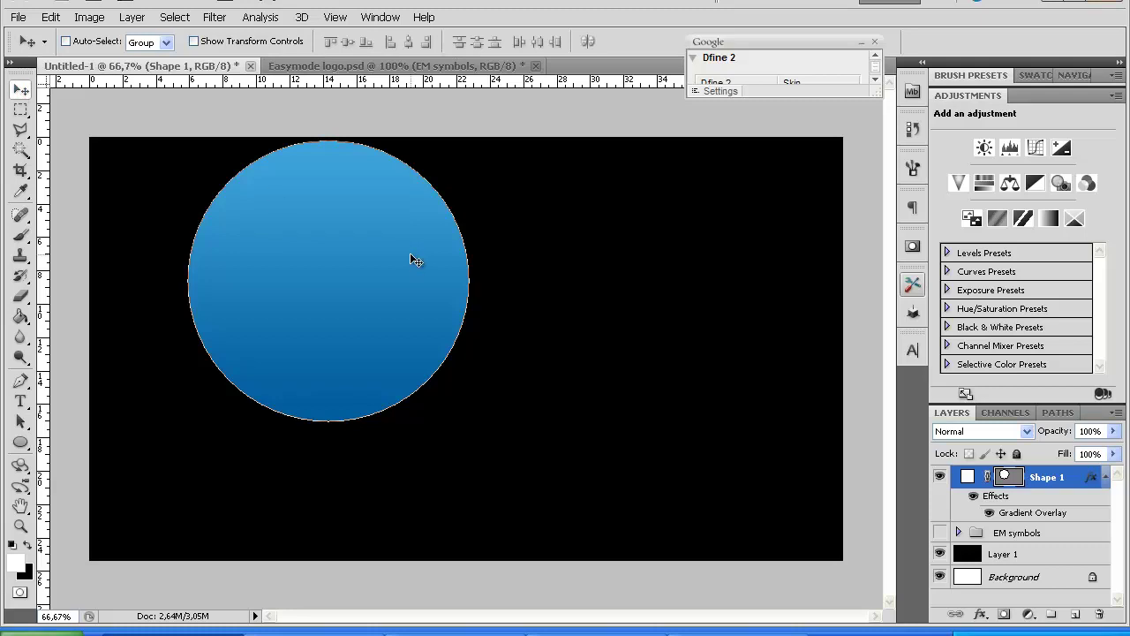
key(ctrl+z)
Replace the Ellipse tool's style presets with the "5 free filmatic styles" set and choose no style.
click(21, 441)
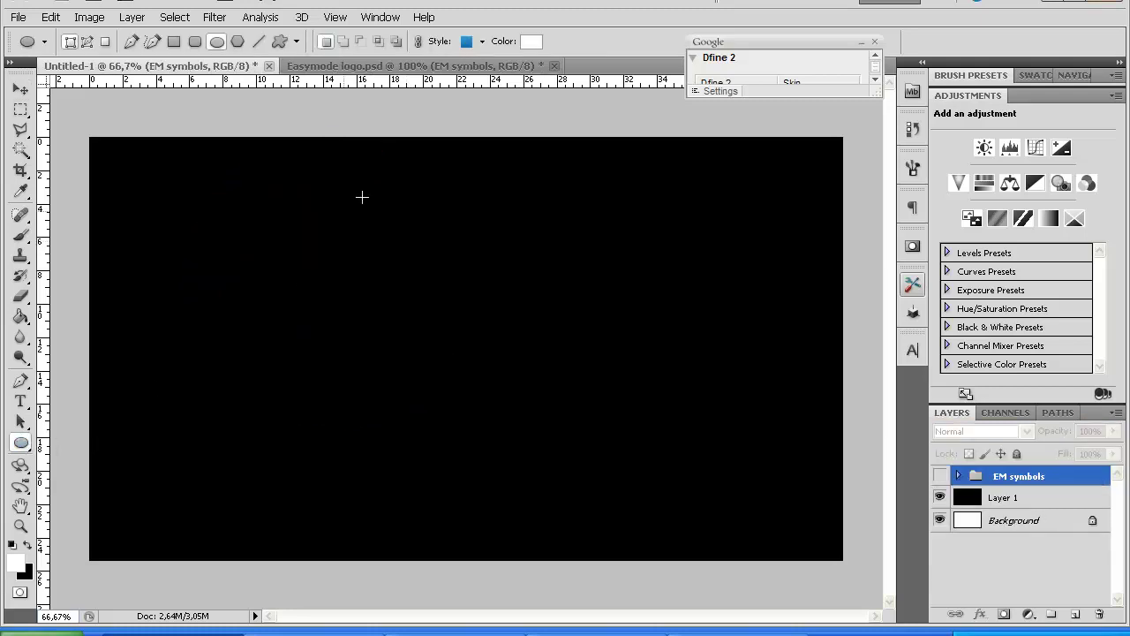
click(466, 42)
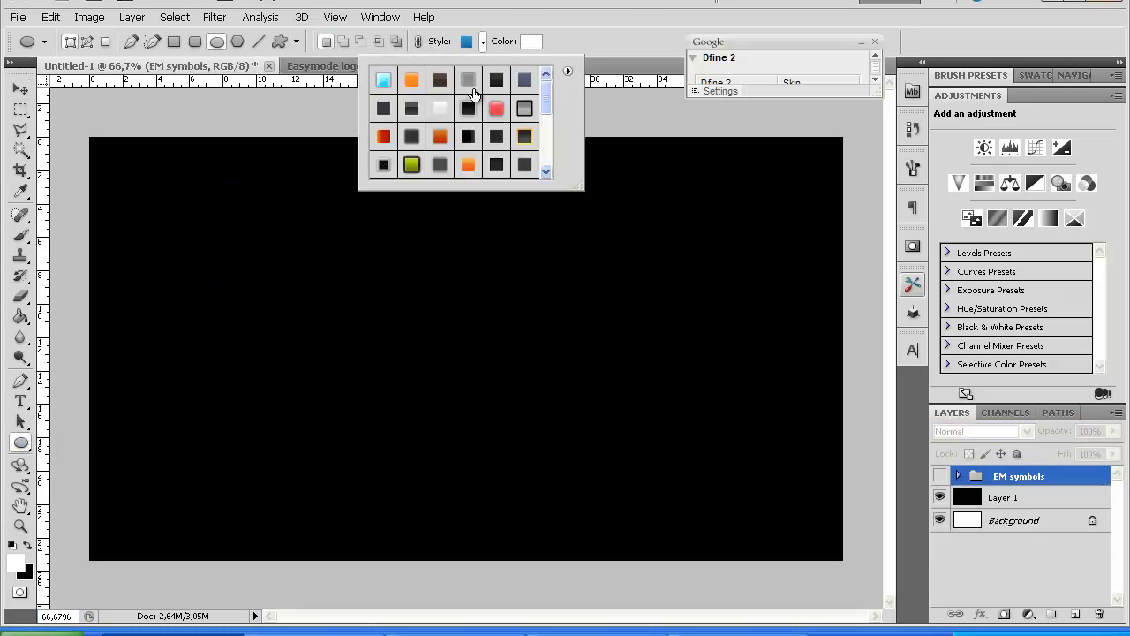
click(567, 69)
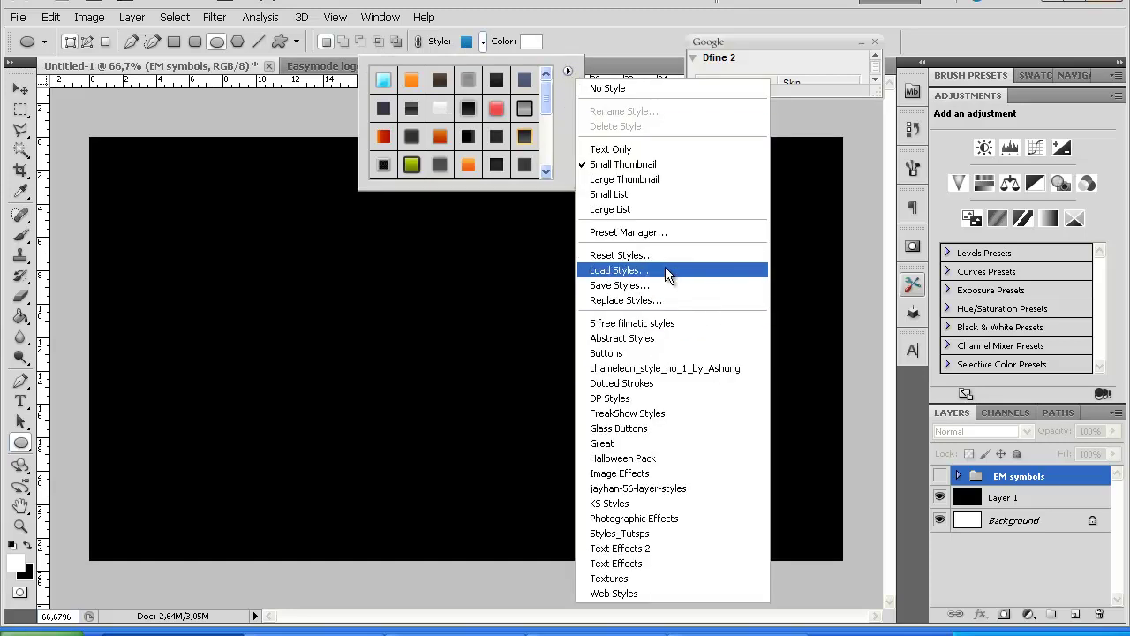
click(664, 324)
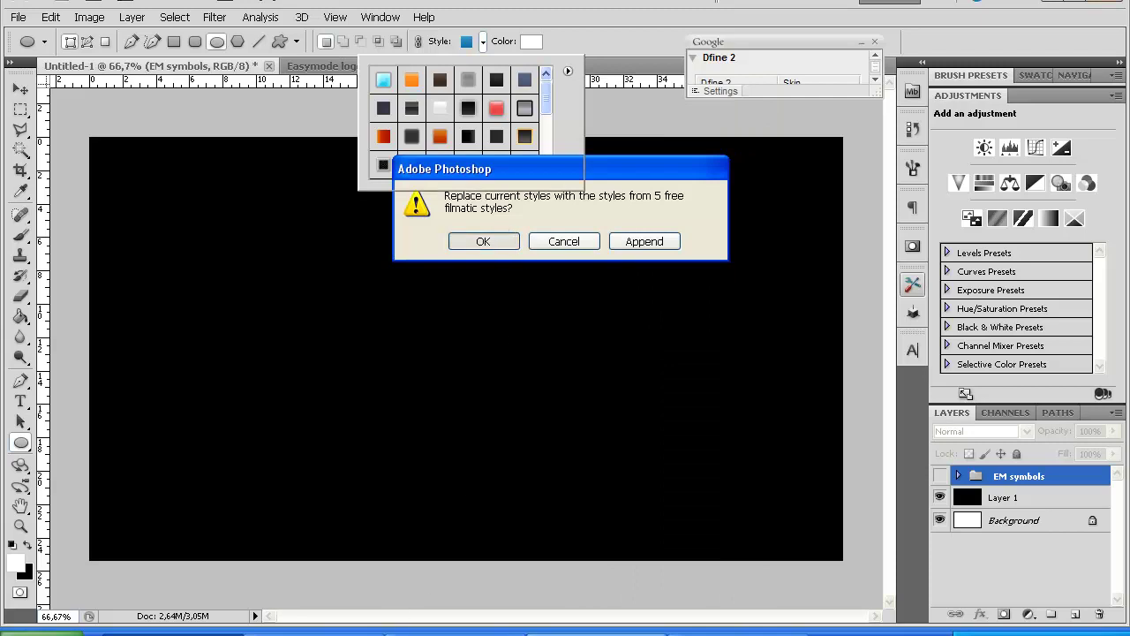
click(383, 80)
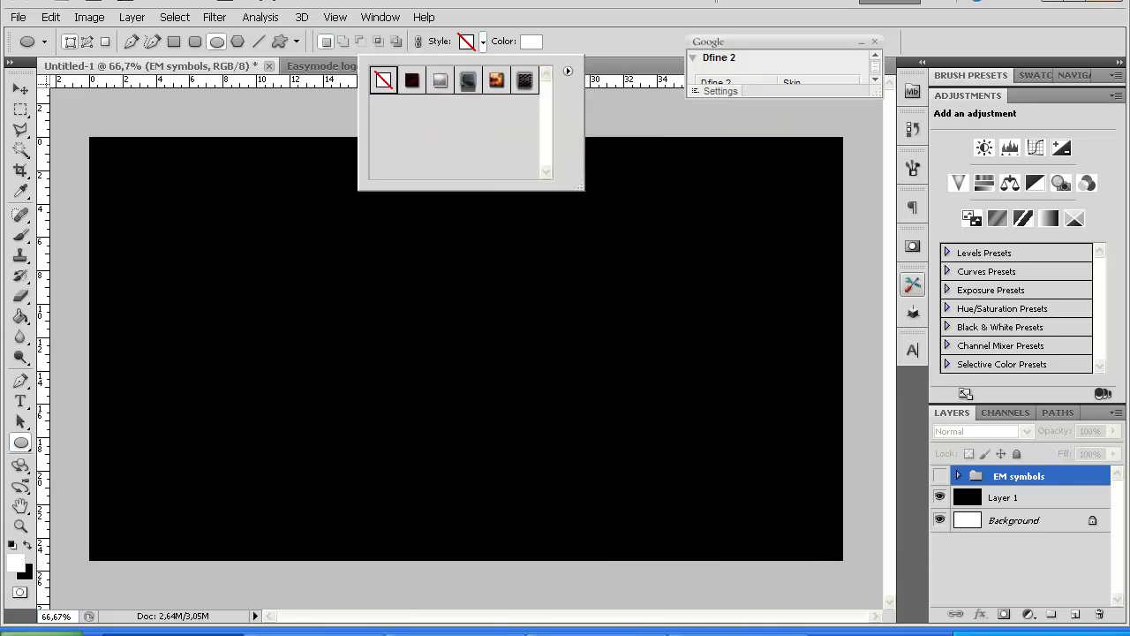
key(Return)
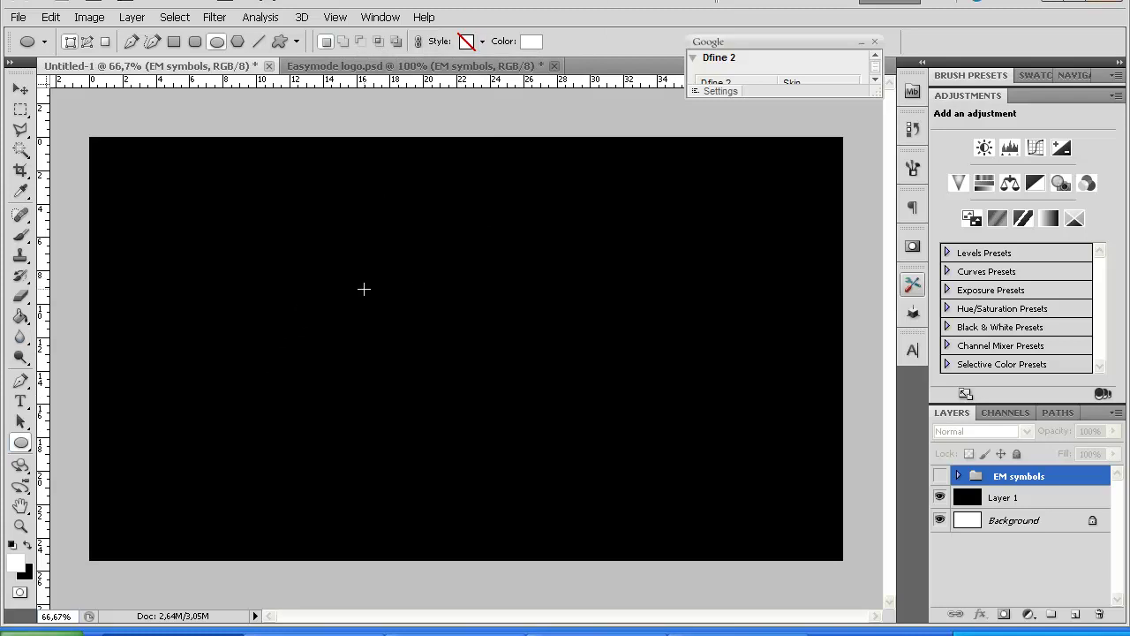
Draw a large white circle as a shape layer and move it near the middle of the canvas.
drag(363, 282, 535, 432)
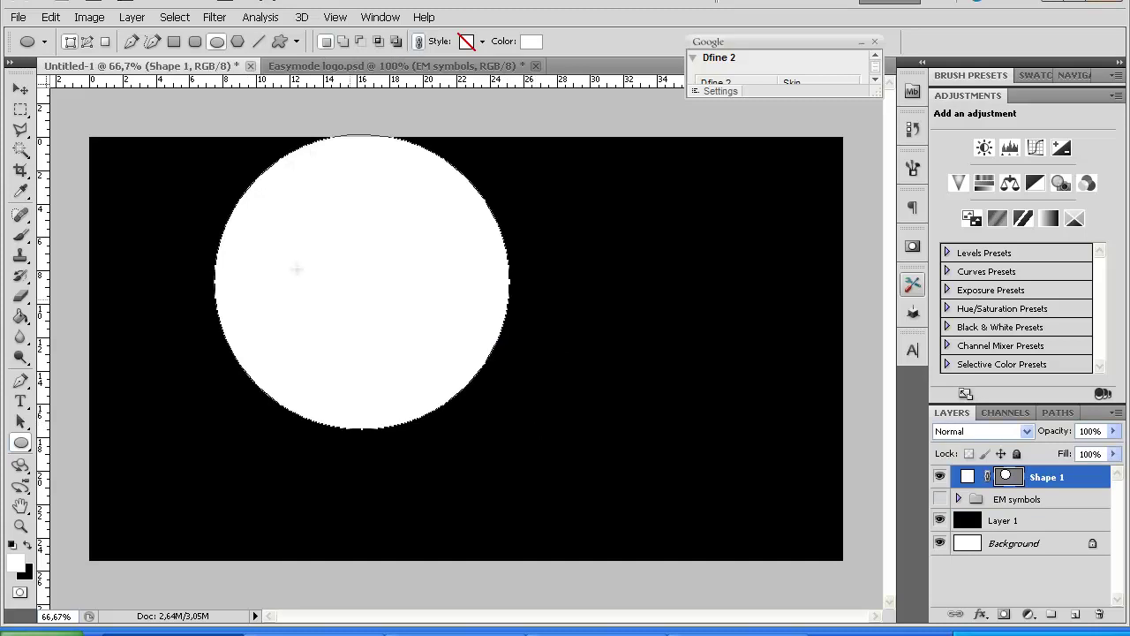
click(19, 89)
drag(391, 292, 509, 382)
Duplicate the Shape 1 circle layer three times and hide all three copies.
click(1042, 499)
drag(1053, 483, 999, 501)
key(ctrl+j)
key(ctrl+j)
key(ctrl+j)
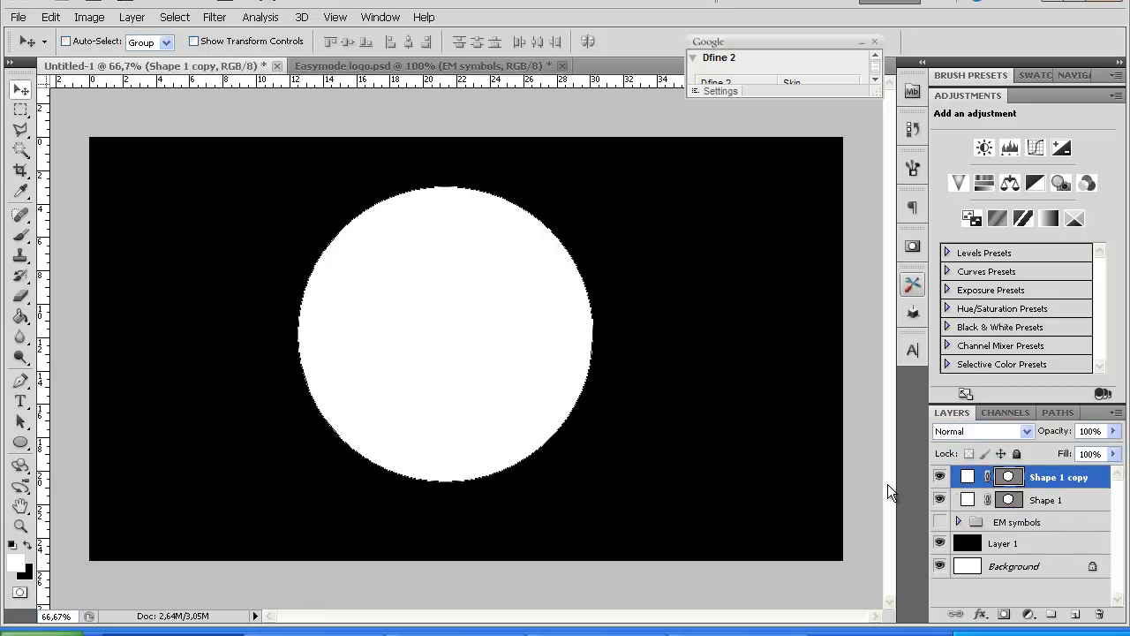
click(940, 477)
click(940, 500)
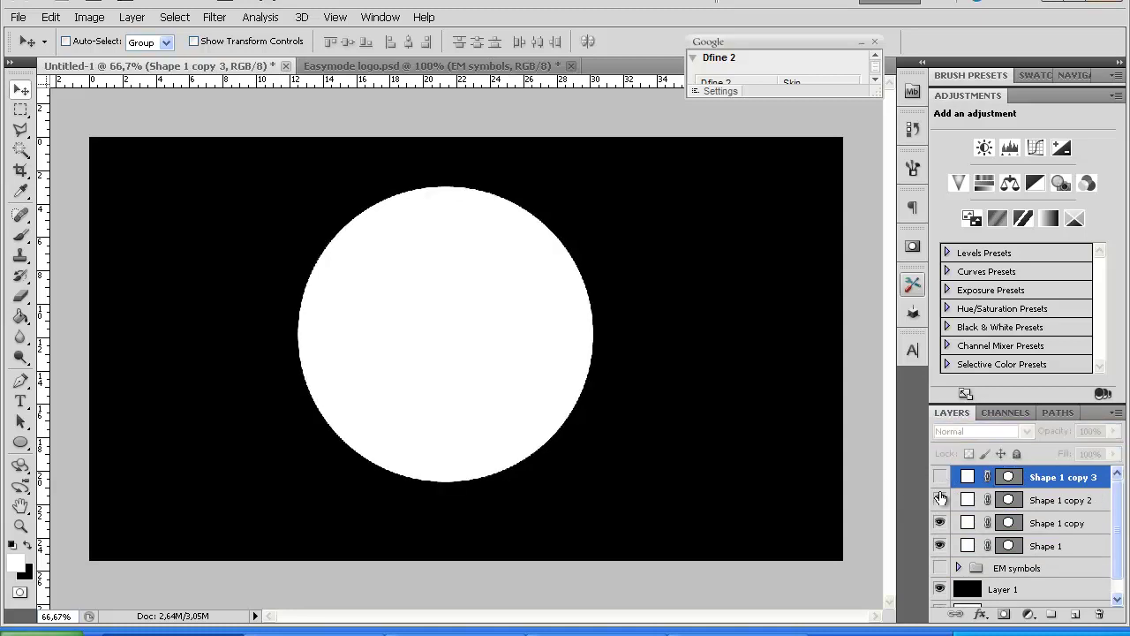
click(1064, 546)
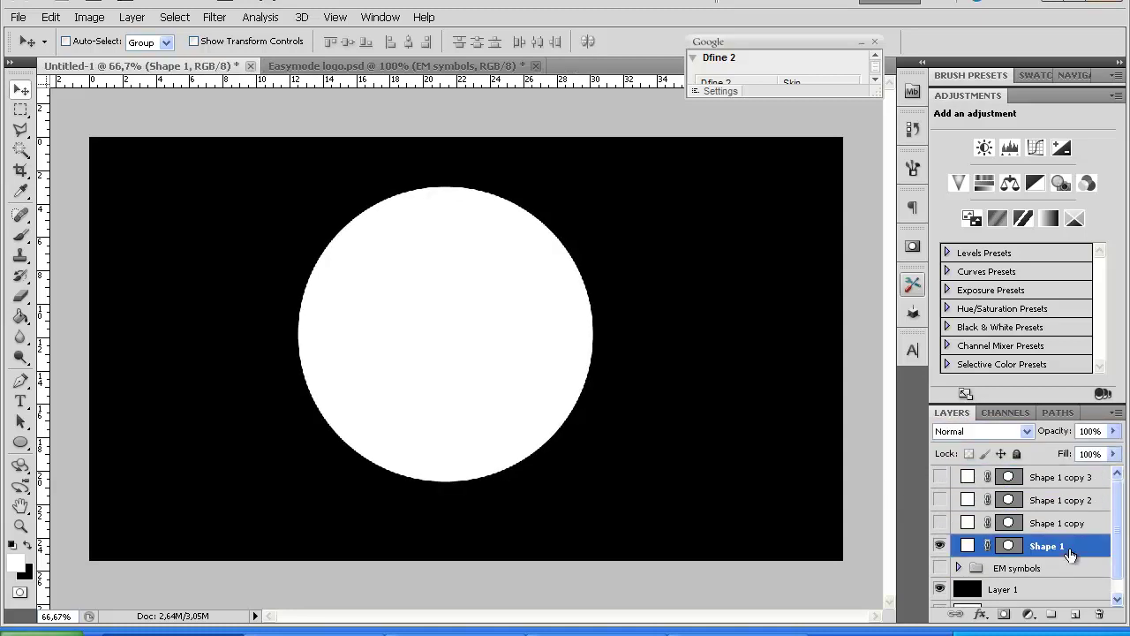
right_click(1068, 550)
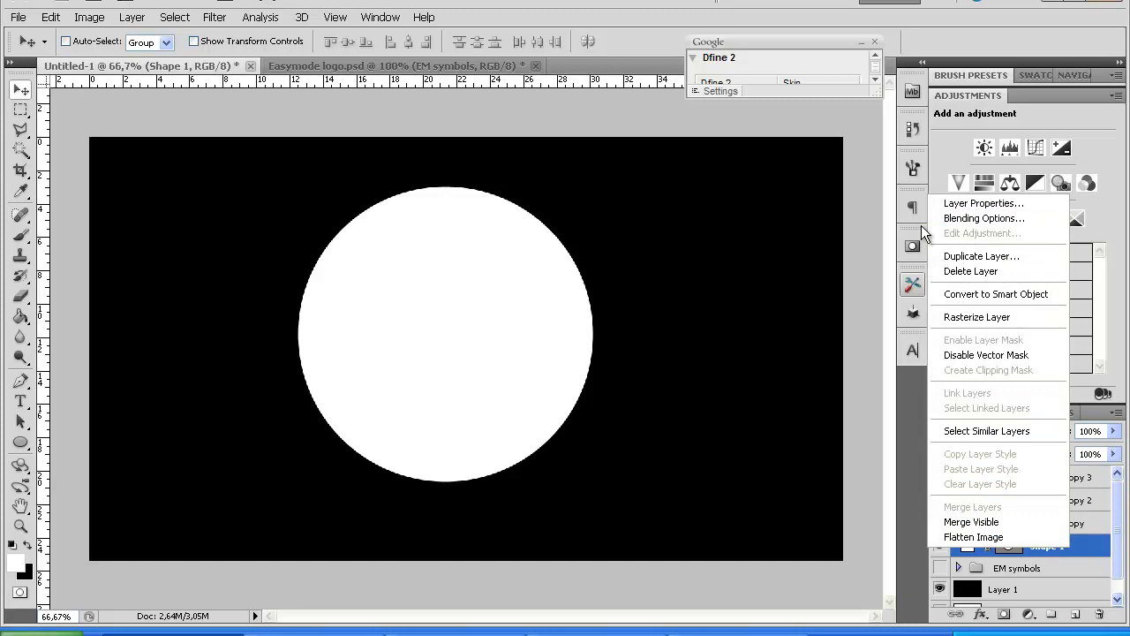
click(938, 220)
click(919, 196)
click(21, 88)
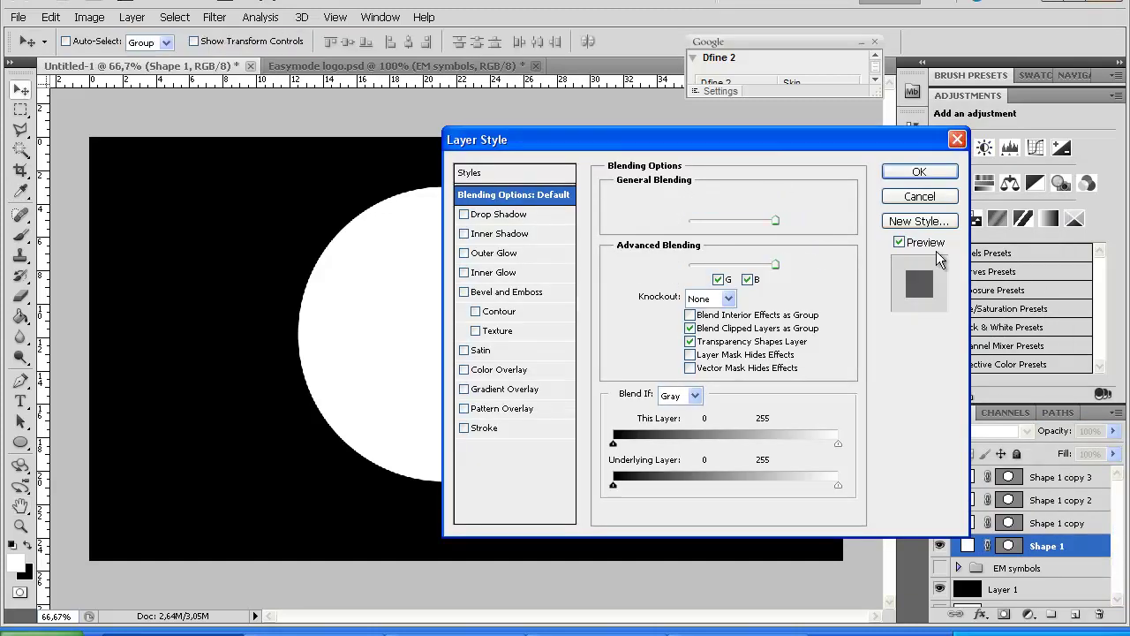
click(940, 546)
click(940, 546)
click(1063, 527)
click(1061, 547)
right_click(1063, 547)
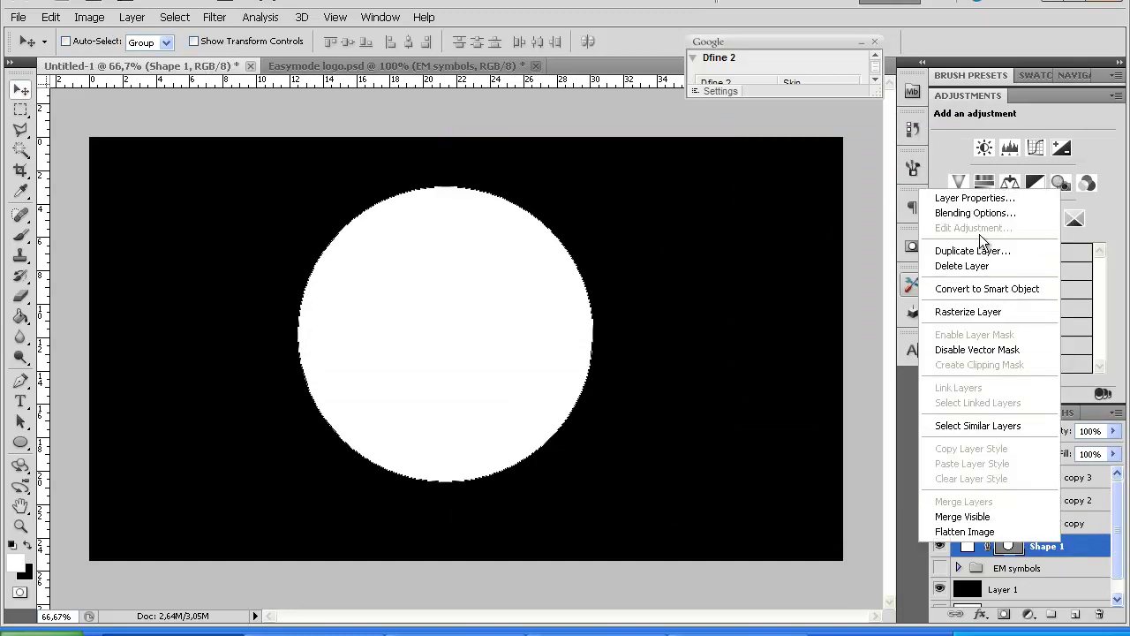
click(1073, 537)
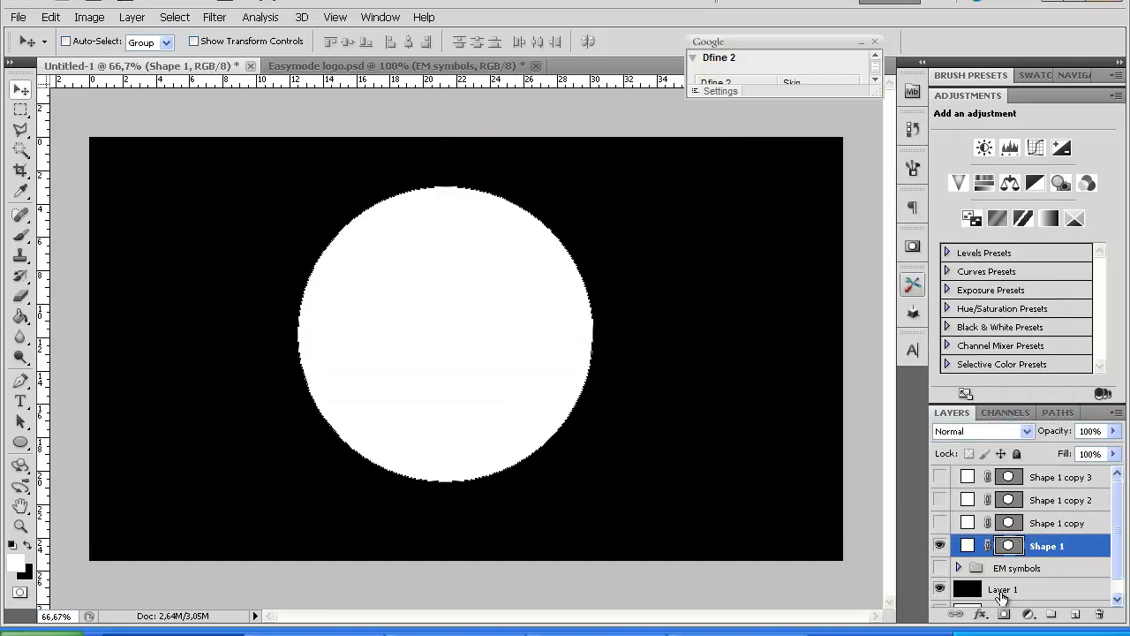
Add a Gradient Overlay to the Shape 1 layer using the light blue-grey to white gradient preset.
click(980, 615)
click(993, 441)
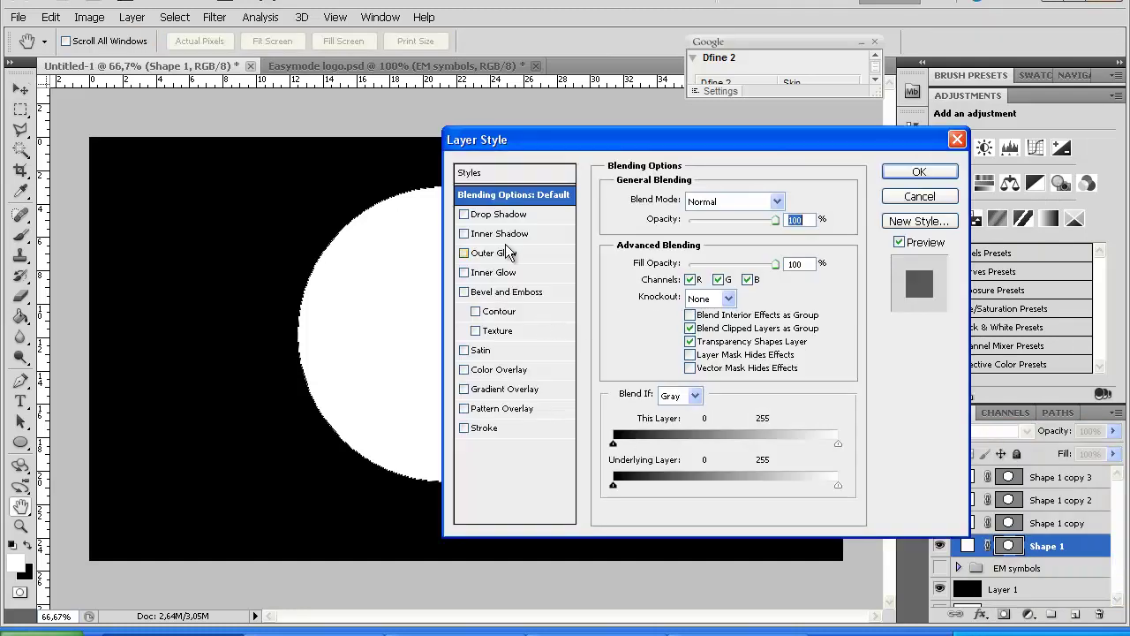
click(464, 389)
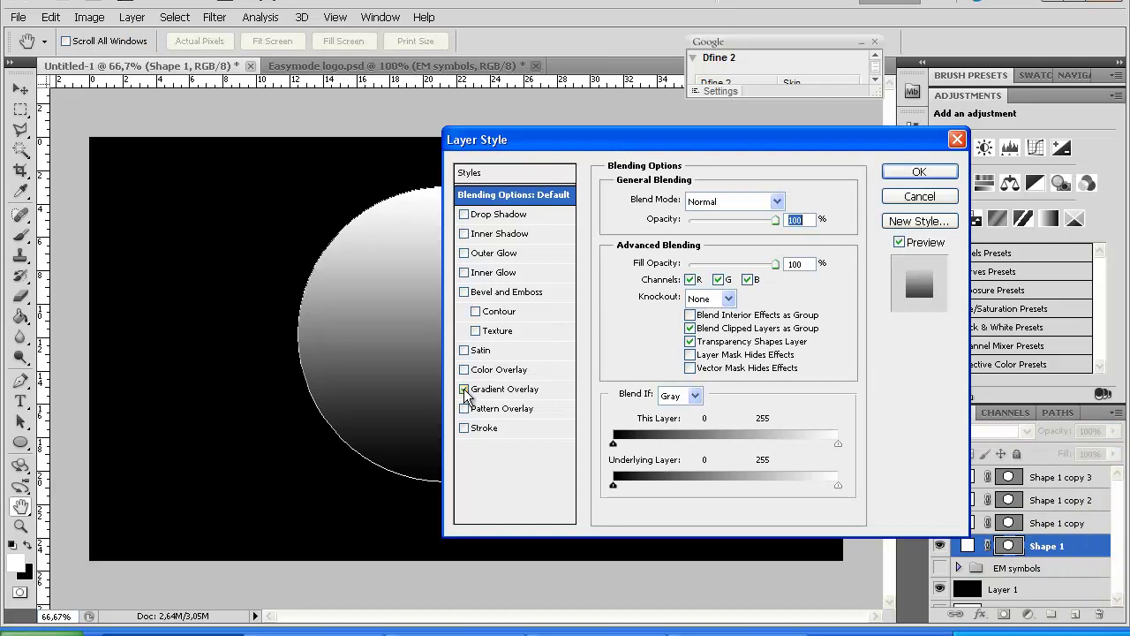
click(508, 397)
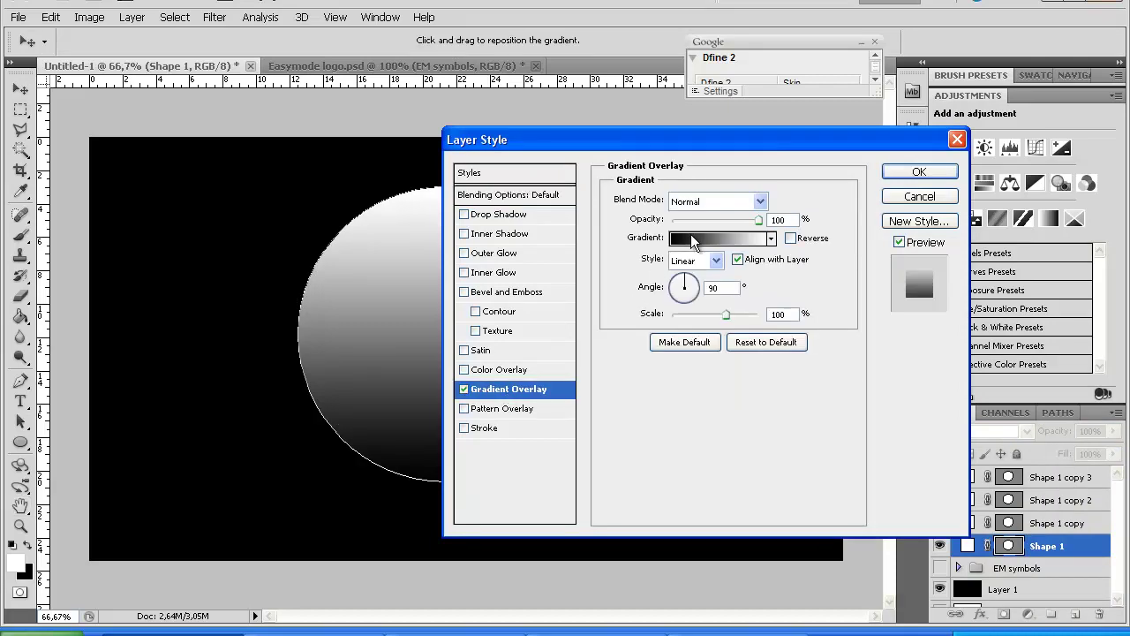
click(693, 240)
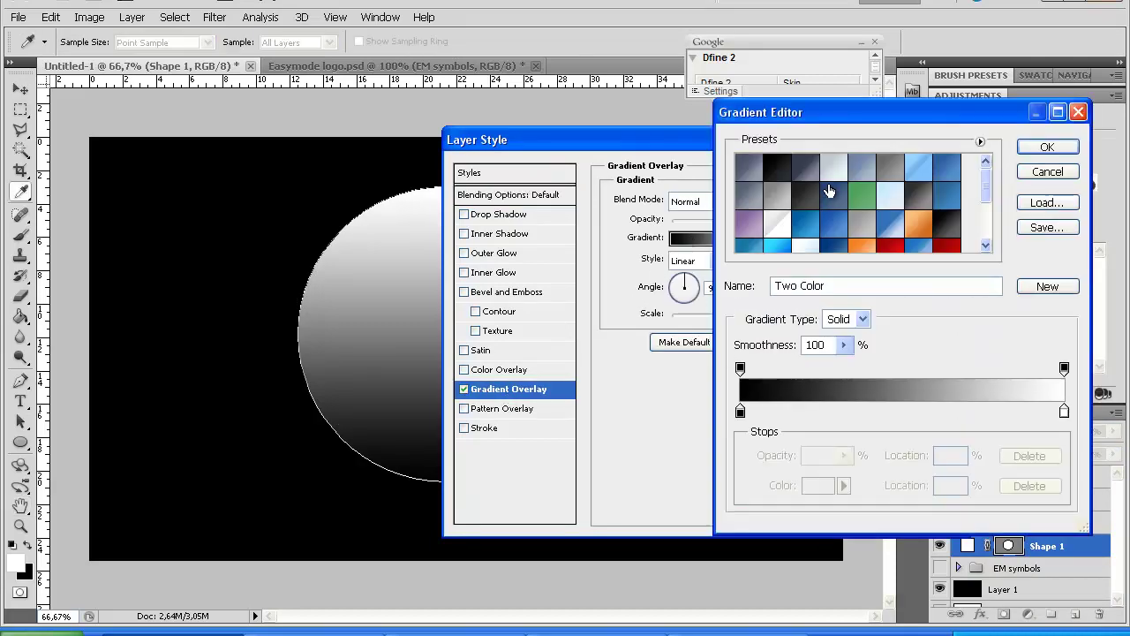
click(834, 173)
Move the gradient's grey stop to location 50% and add a light stop matching the end colour at its start.
drag(742, 417, 901, 412)
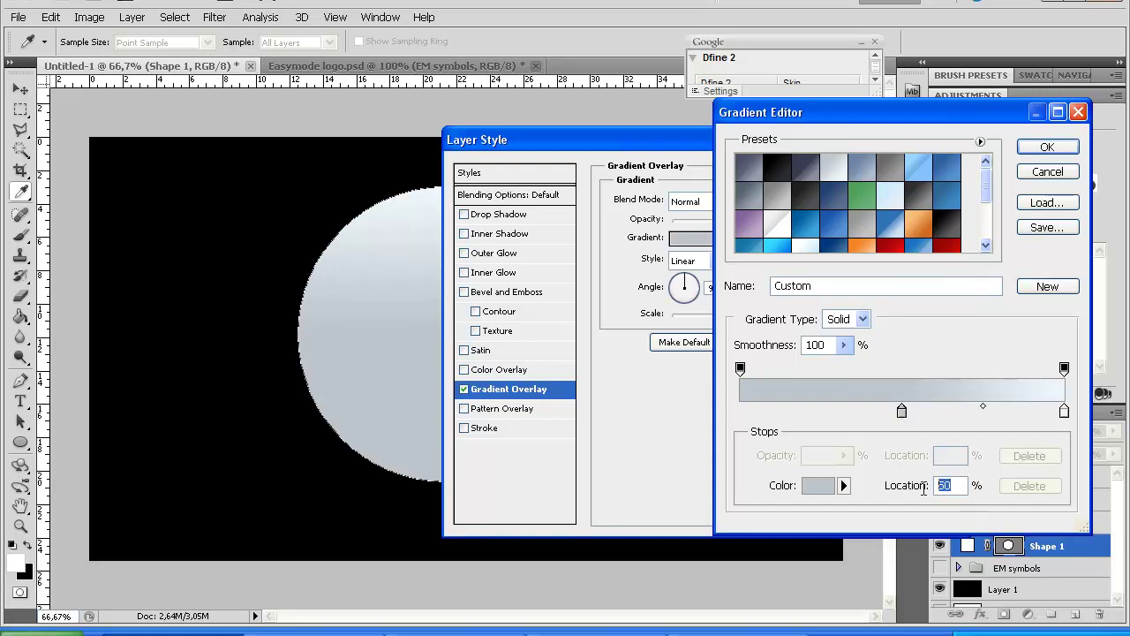
click(1065, 412)
click(740, 414)
click(903, 413)
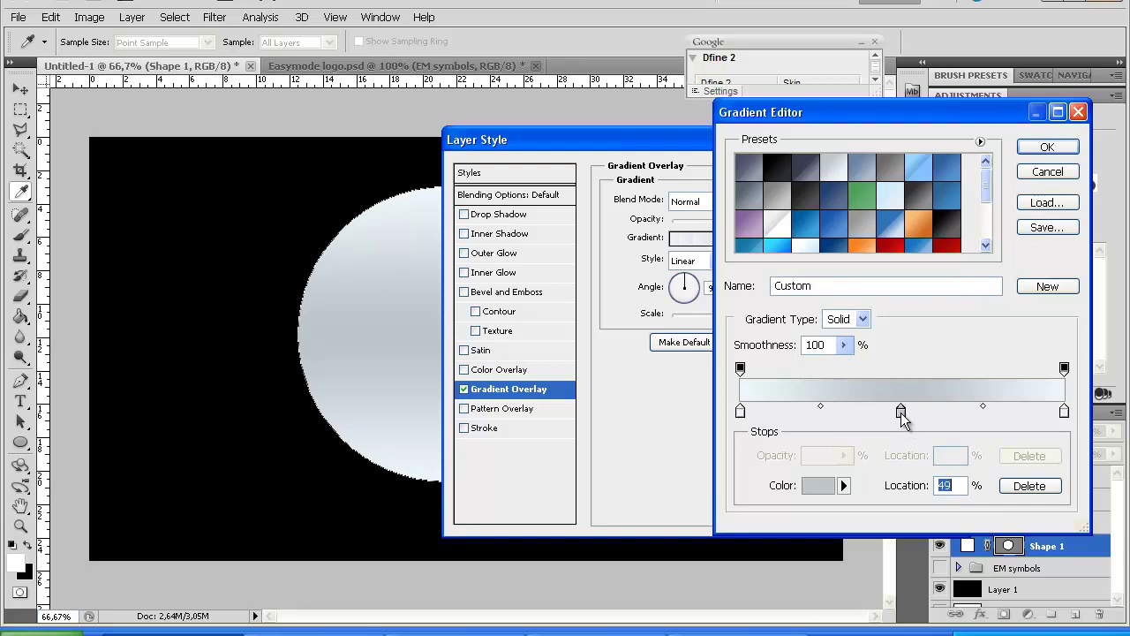
text(50)
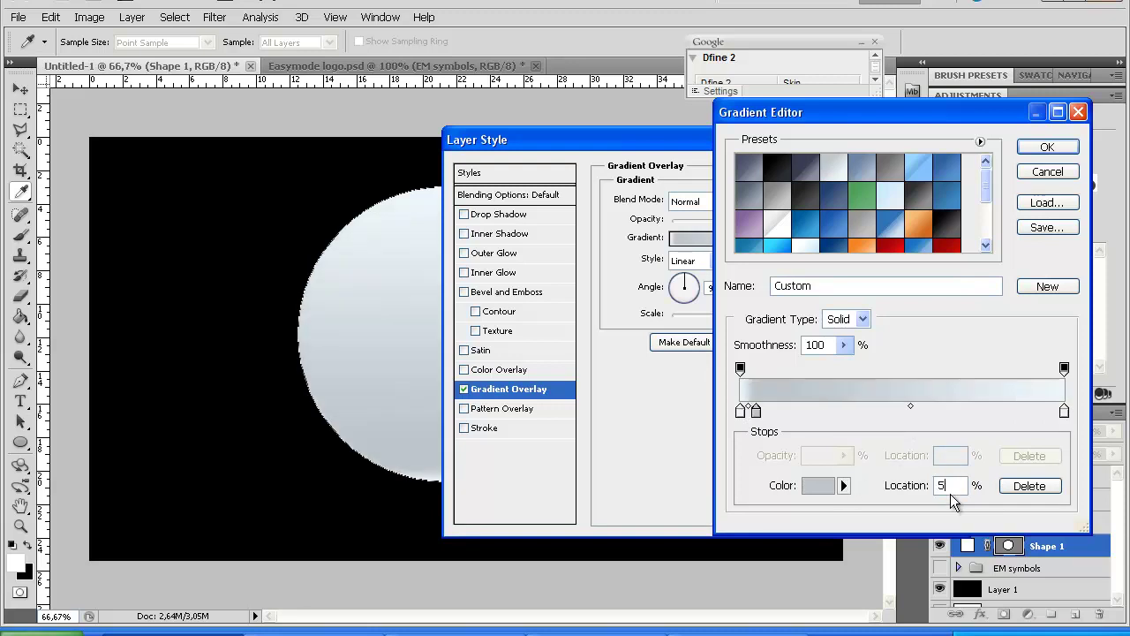
Set the middle gradient stop's colour to grey a4a4a4, apply the layer style and collapse the layer's effects list.
click(816, 485)
drag(543, 283, 544, 310)
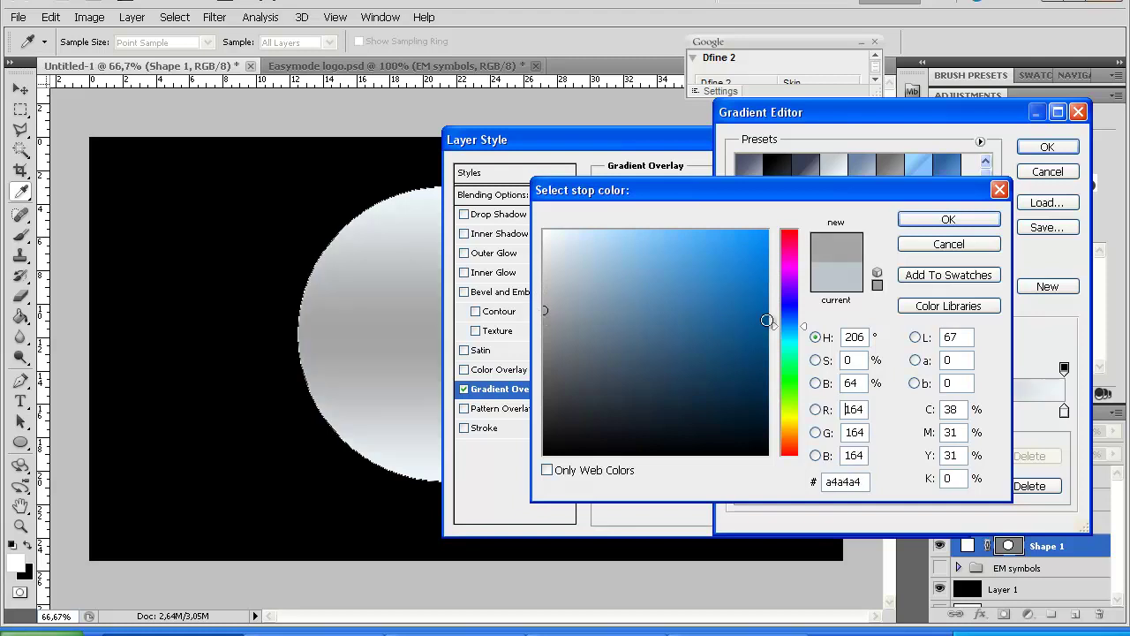
click(944, 223)
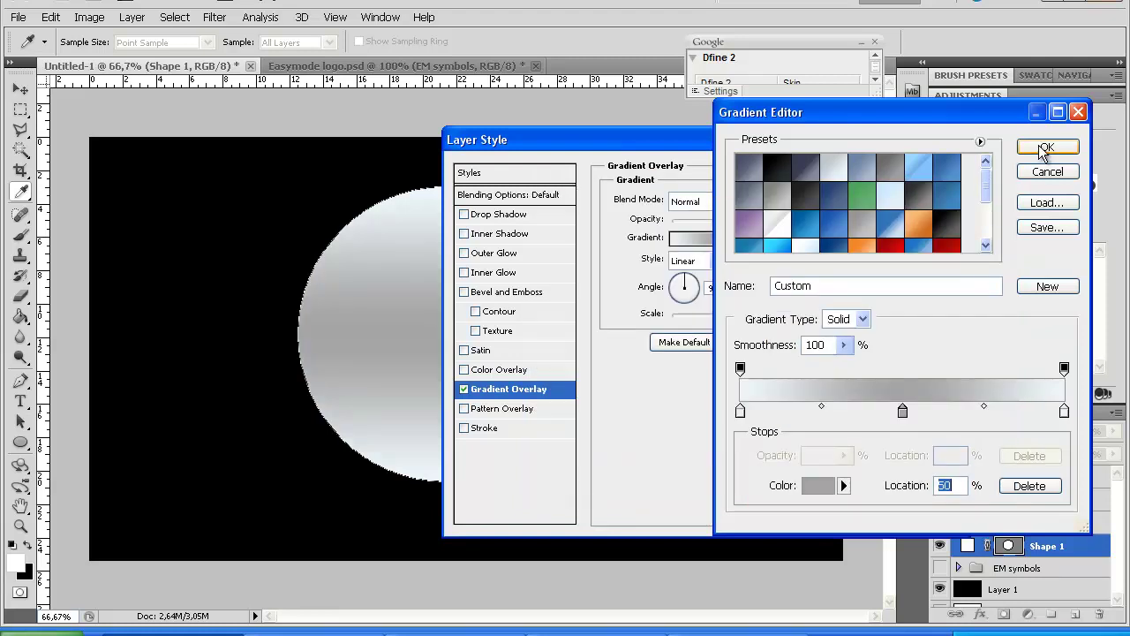
click(1043, 149)
click(908, 172)
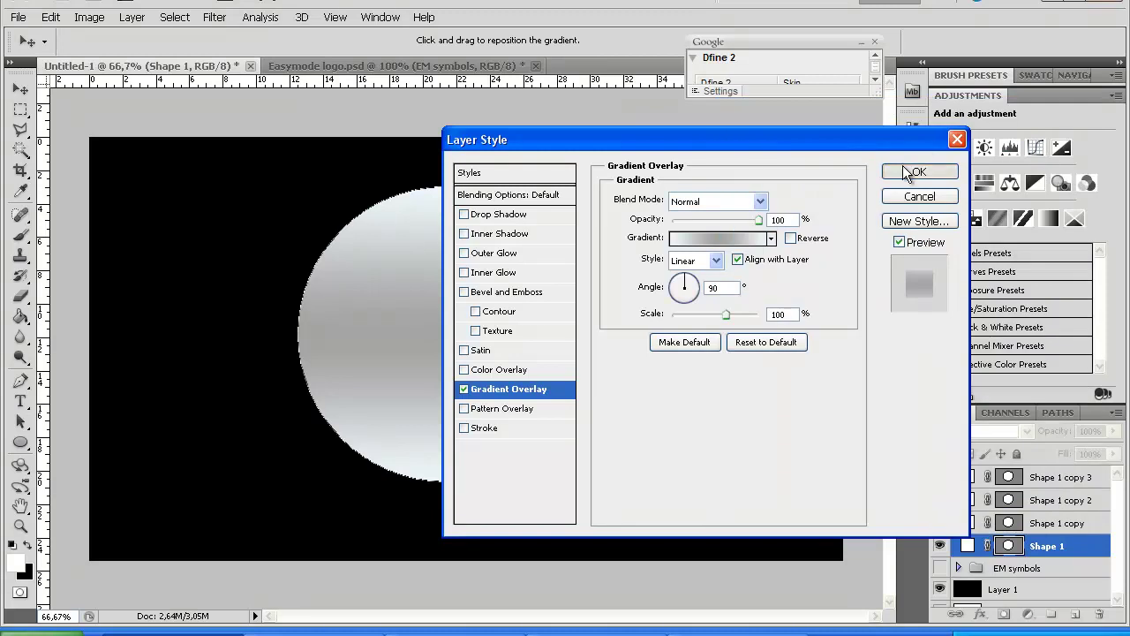
click(1105, 546)
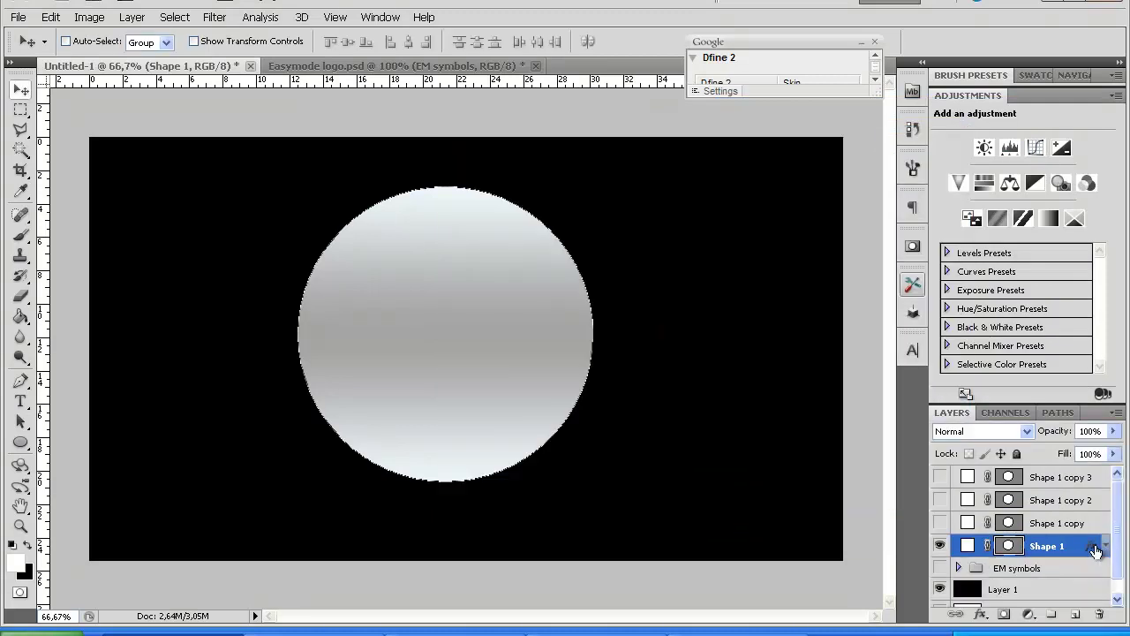
Make the Shape 1 copy layer visible and add a Gradient Overlay using the near-black Gradient 002 preset.
click(1053, 524)
click(940, 522)
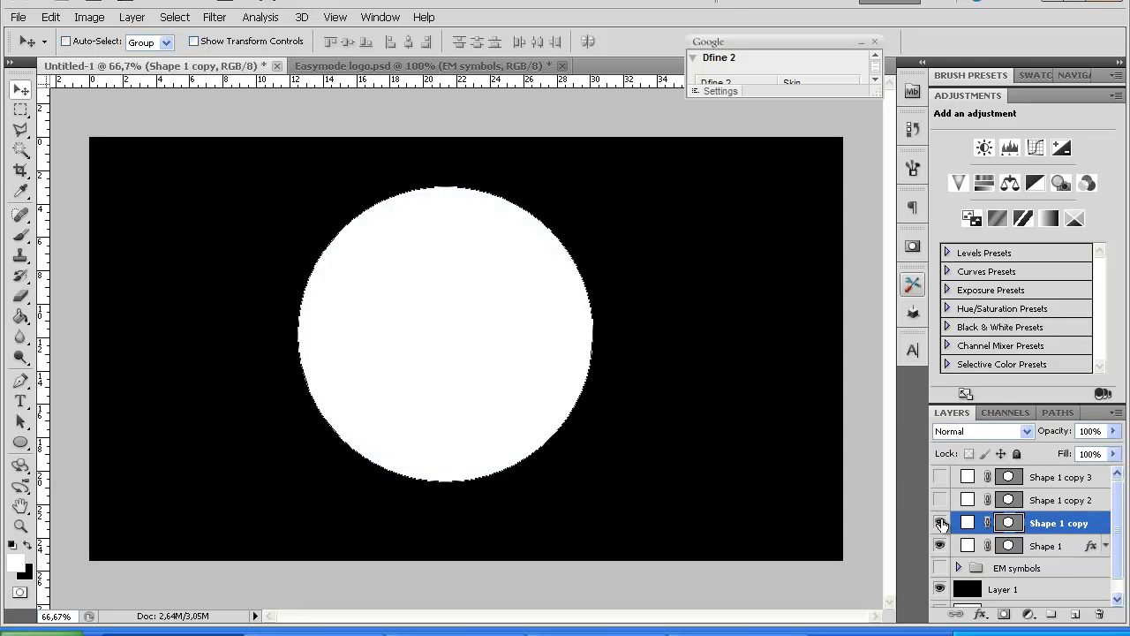
right_click(1074, 525)
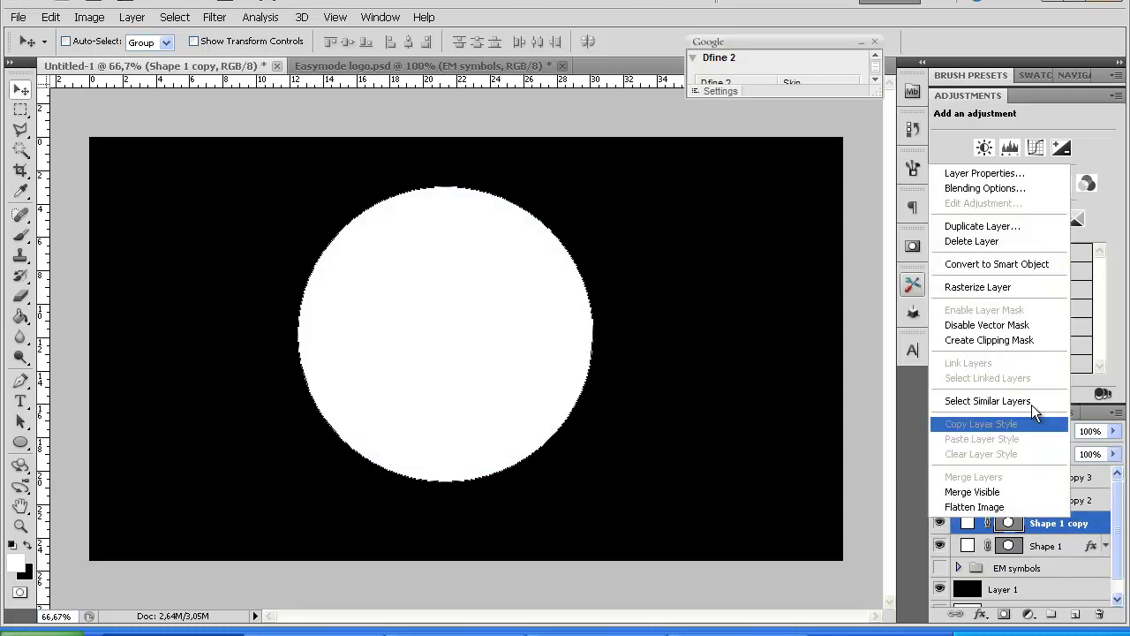
click(1095, 526)
click(978, 614)
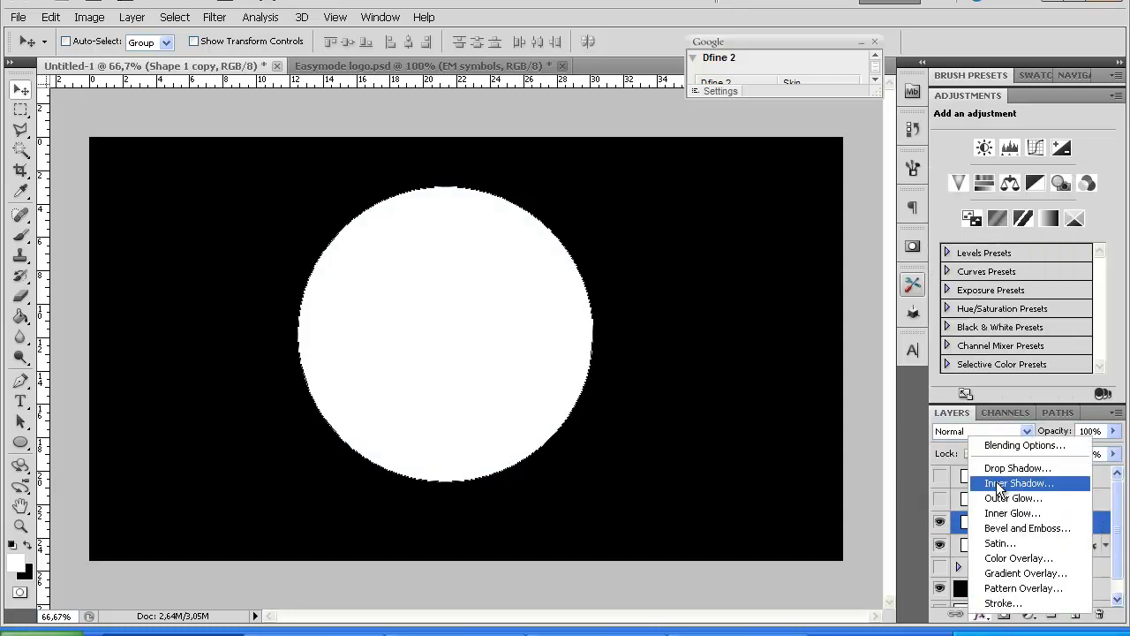
click(1015, 439)
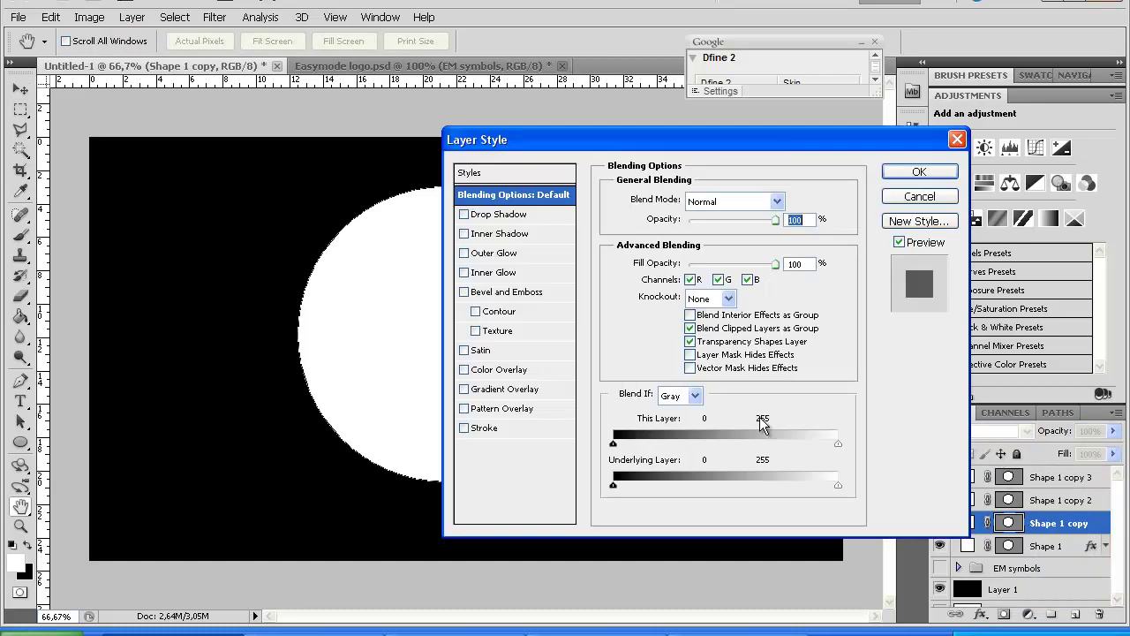
click(463, 389)
click(535, 389)
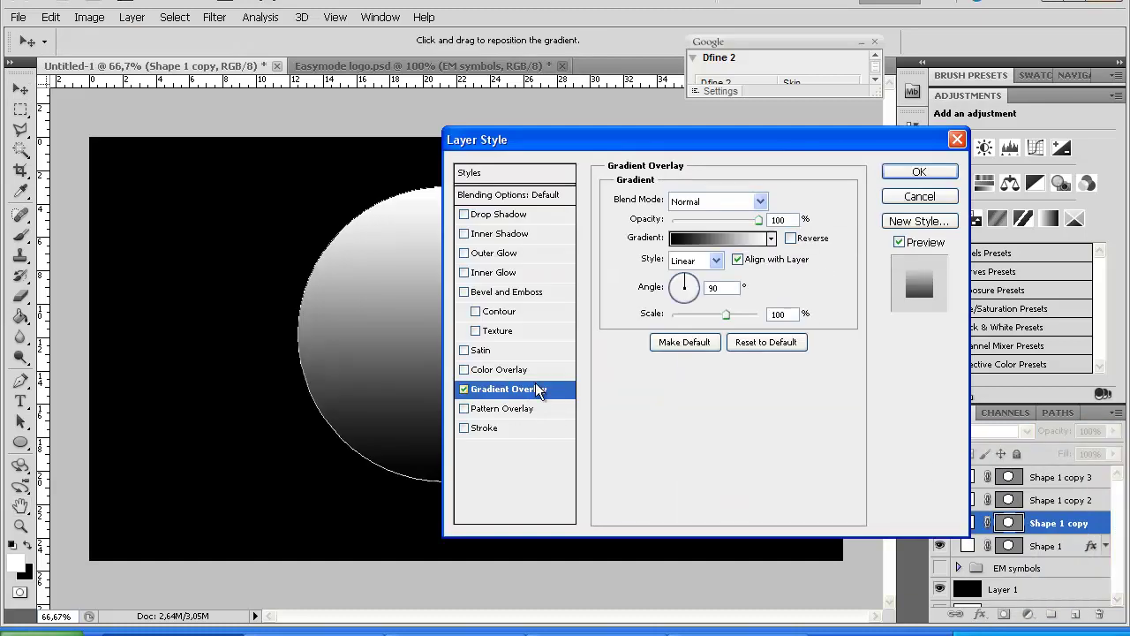
click(732, 241)
click(786, 171)
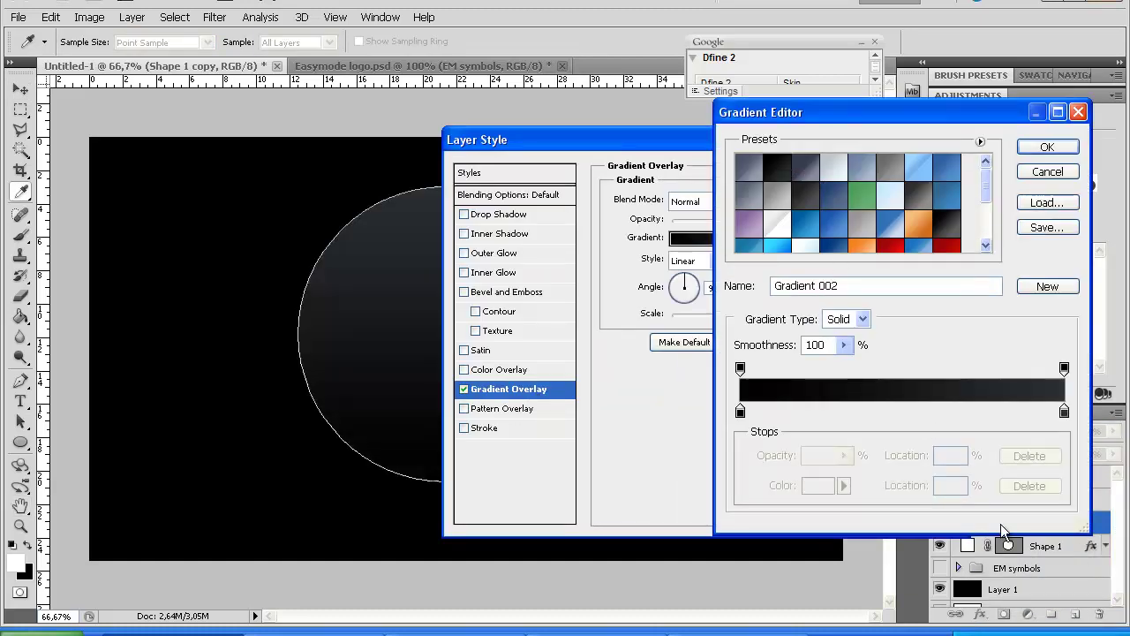
Move the gradient's dark grey end stop to the middle and add a black stop at location 100%.
drag(1063, 413, 903, 408)
click(740, 412)
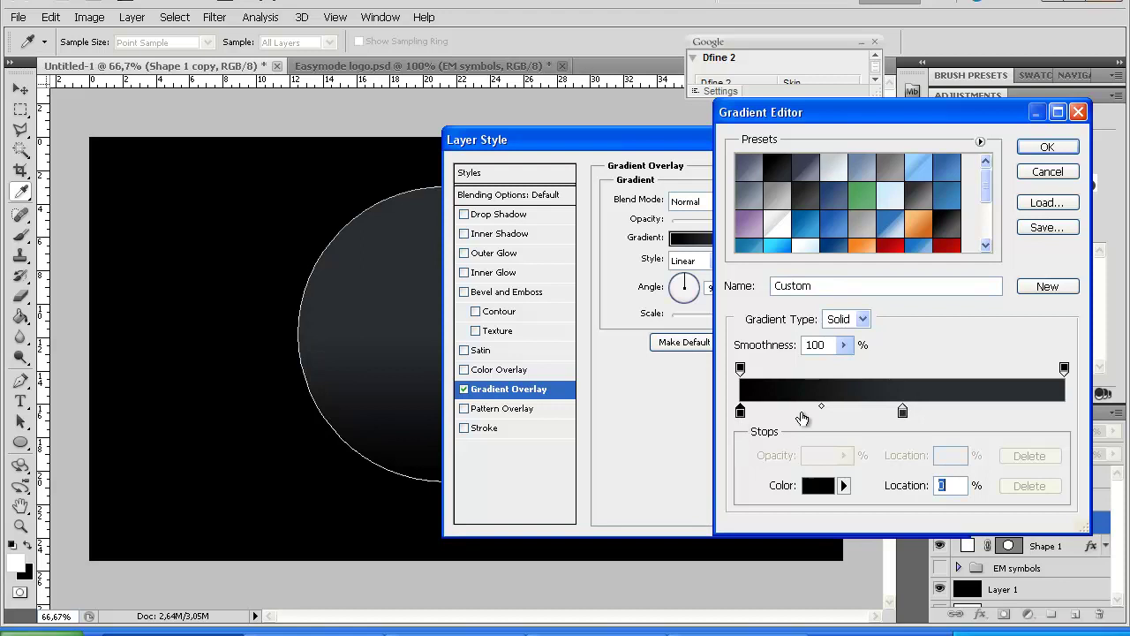
click(1064, 412)
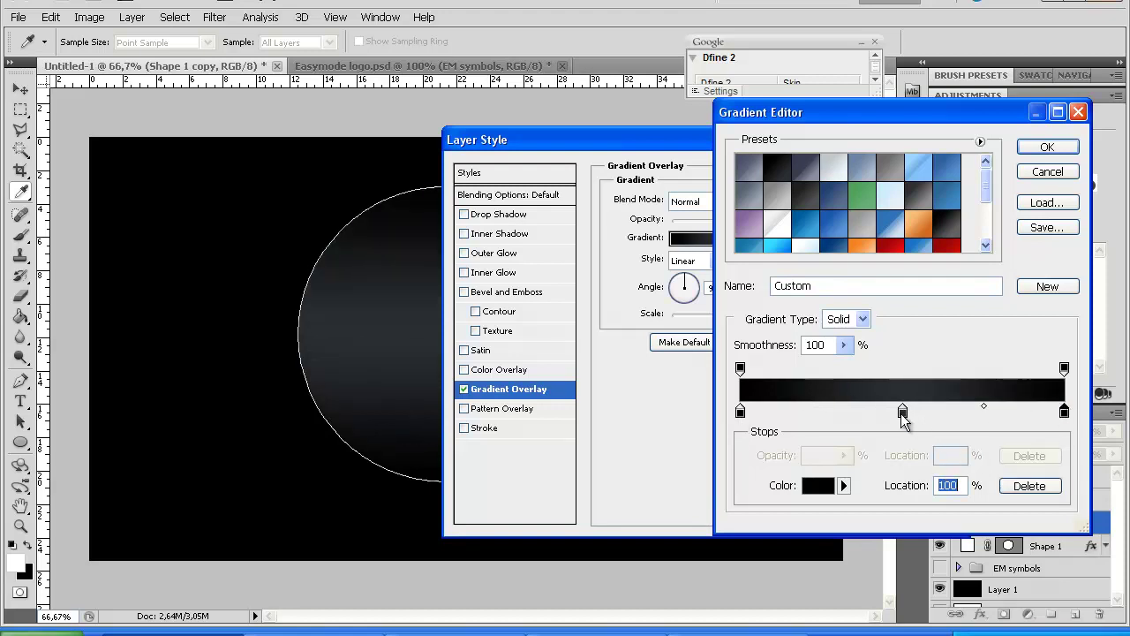
Set the middle gradient stop's colour to 262627, apply the layer style and collapse the layer's effects list.
click(901, 412)
click(815, 485)
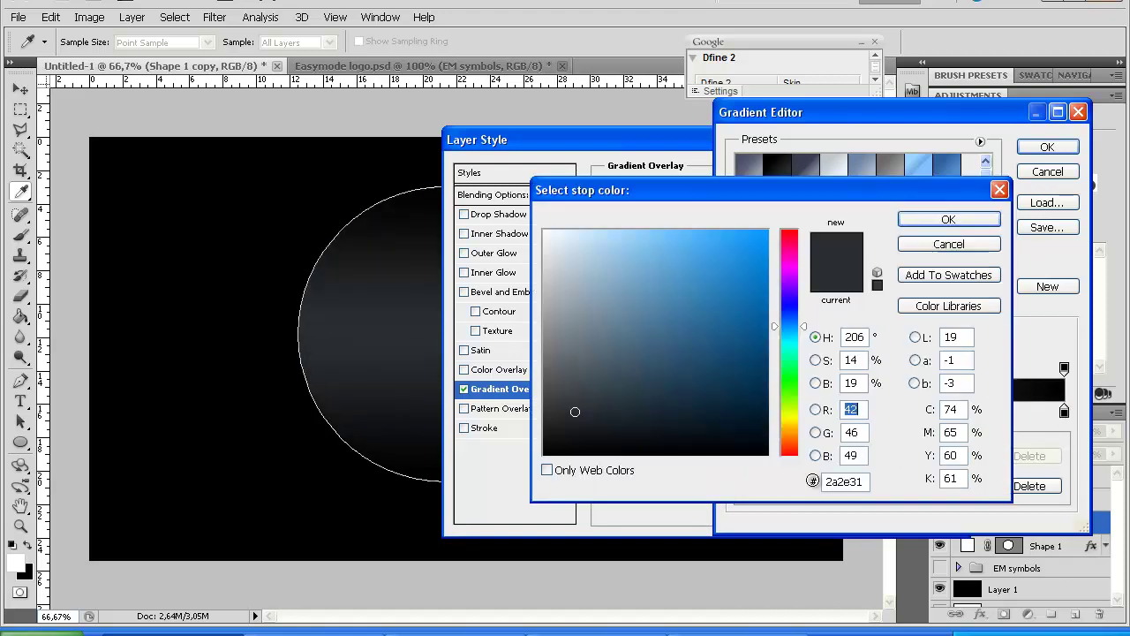
mouse_move(539, 390)
mouse_down()
mouse_move(551, 428)
mouse_move(550, 419)
mouse_up()
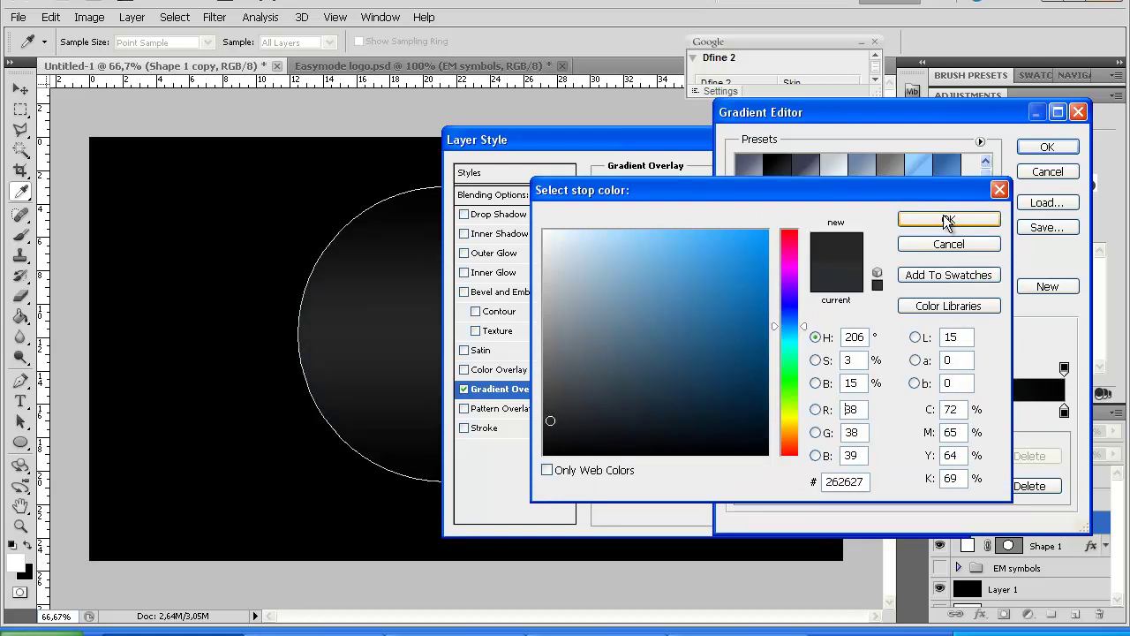
click(940, 220)
click(1044, 148)
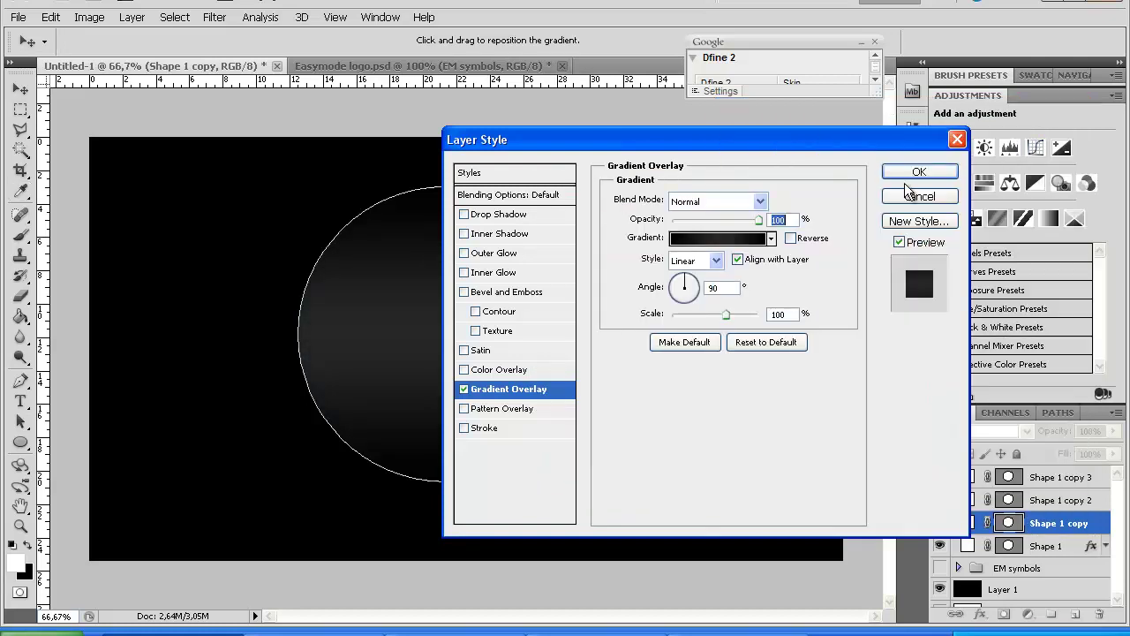
click(915, 172)
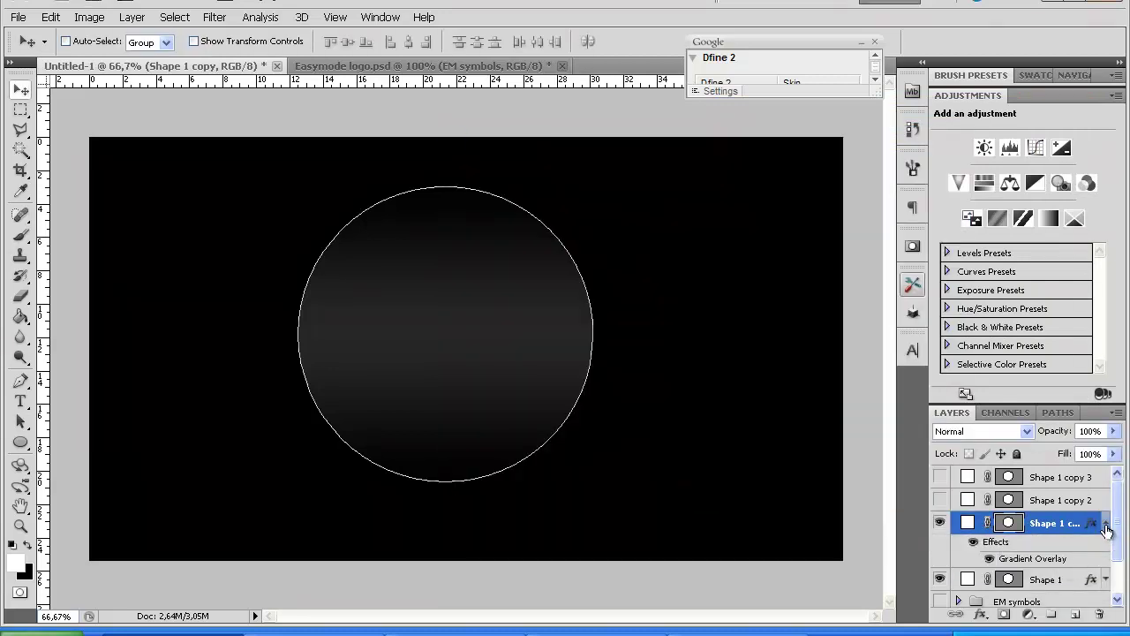
click(1107, 524)
click(1051, 546)
click(1051, 523)
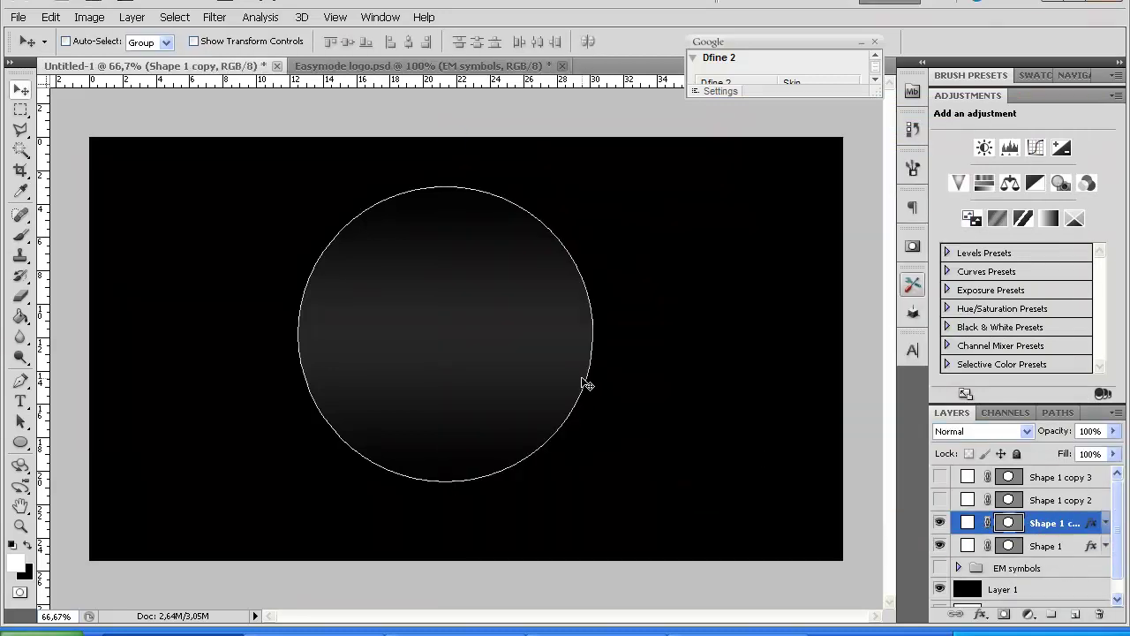
click(1051, 500)
click(1051, 523)
click(940, 500)
click(940, 507)
click(1024, 589)
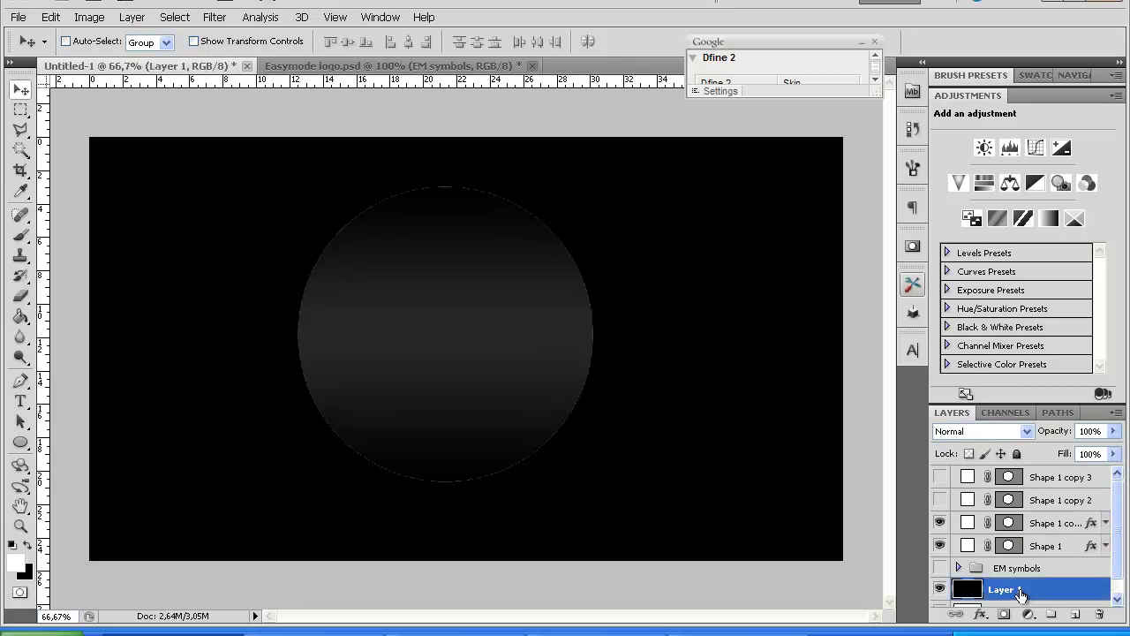
Scale the Shape 1 copy circle to 98.20% about its centre to leave a thin light rim.
click(1051, 524)
key(ctrl+t)
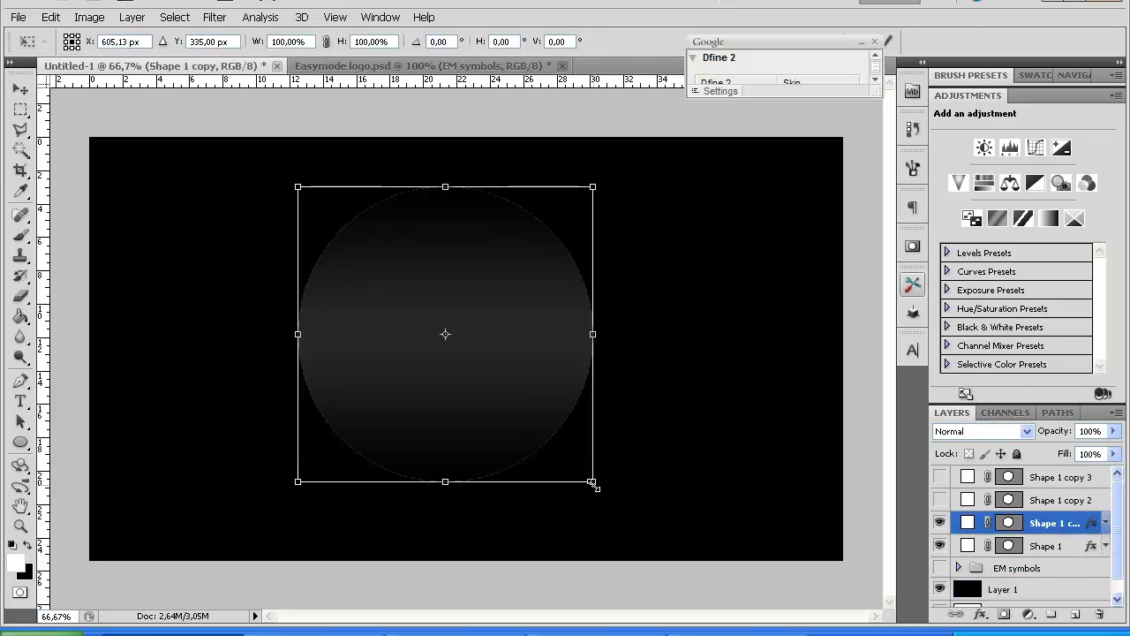
drag(590, 481, 589, 479)
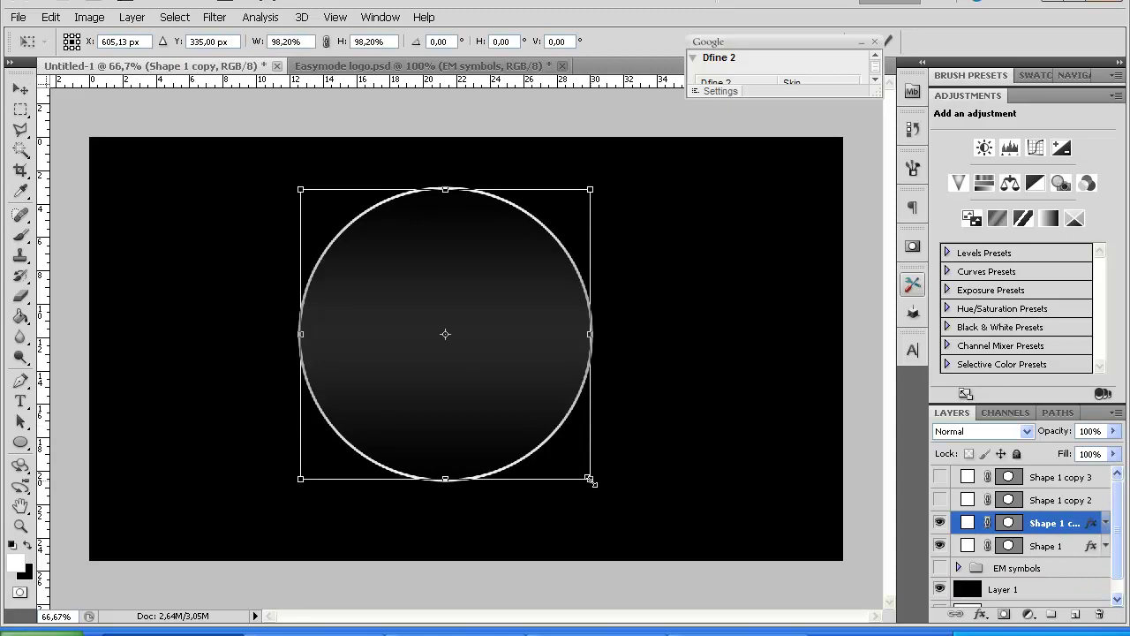
key(Return)
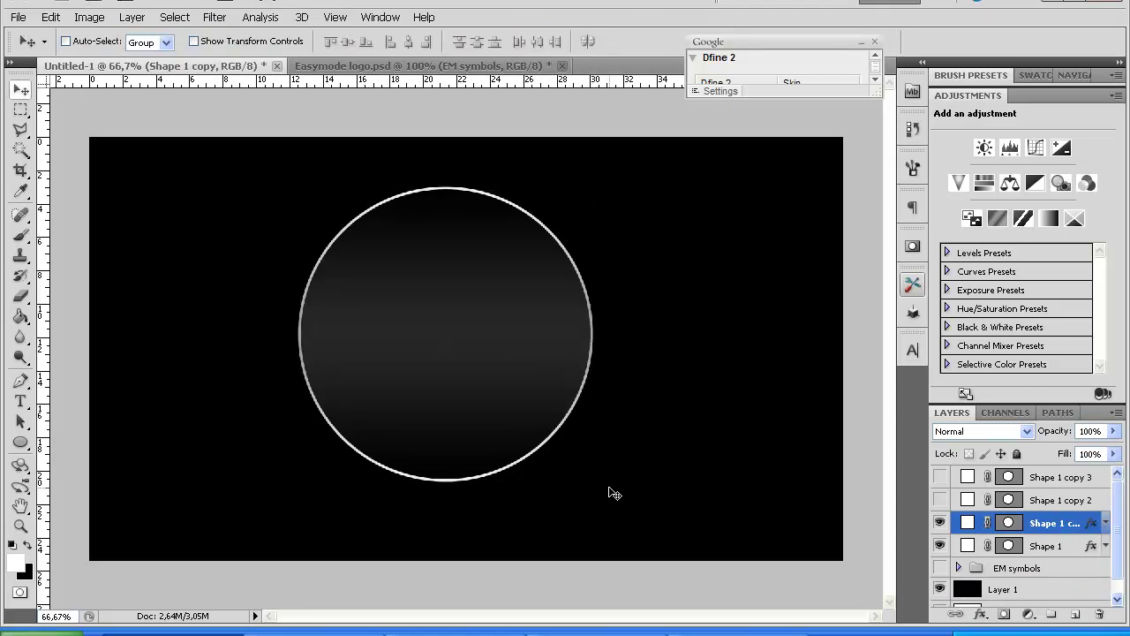
Select all four circle layers from Shape 1 to Shape 1 copy 3 and shift them slightly down and right.
click(1047, 546)
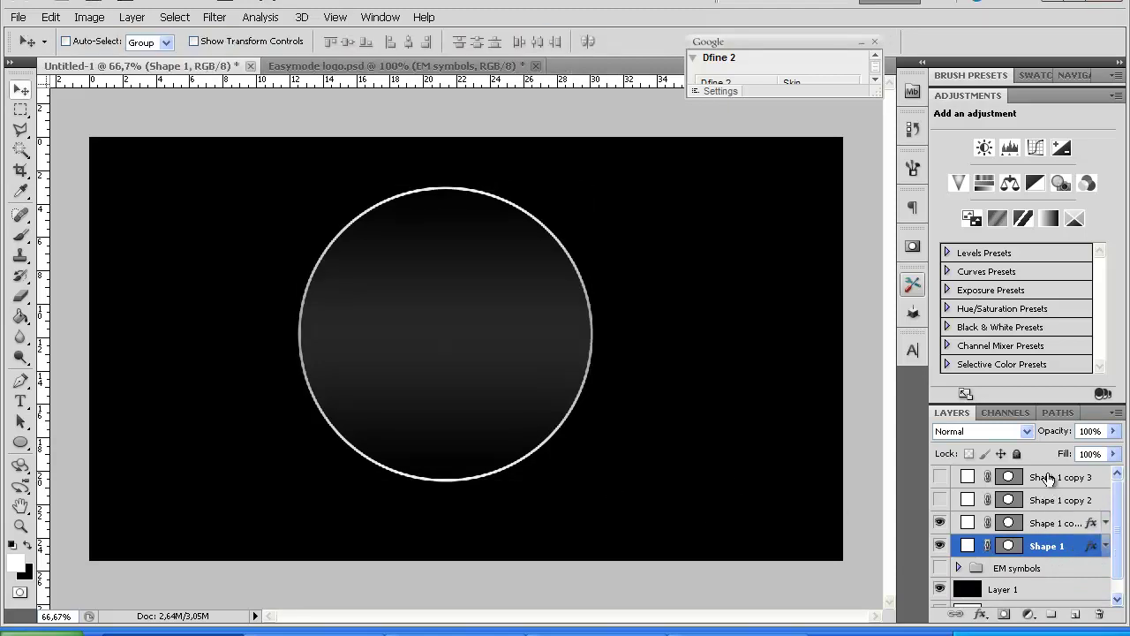
shift+click(1050, 481)
drag(560, 423, 573, 433)
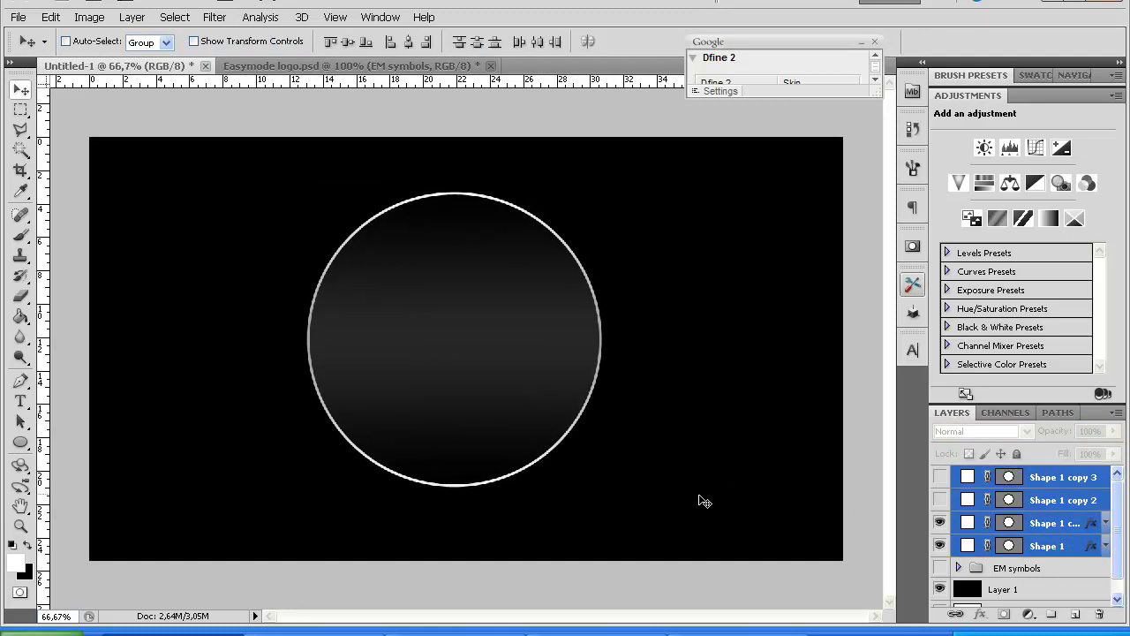
Resize the dark Shape 1 copy circle slightly about its centre to make the light rim thinner.
click(1055, 525)
key(ctrl+plus)
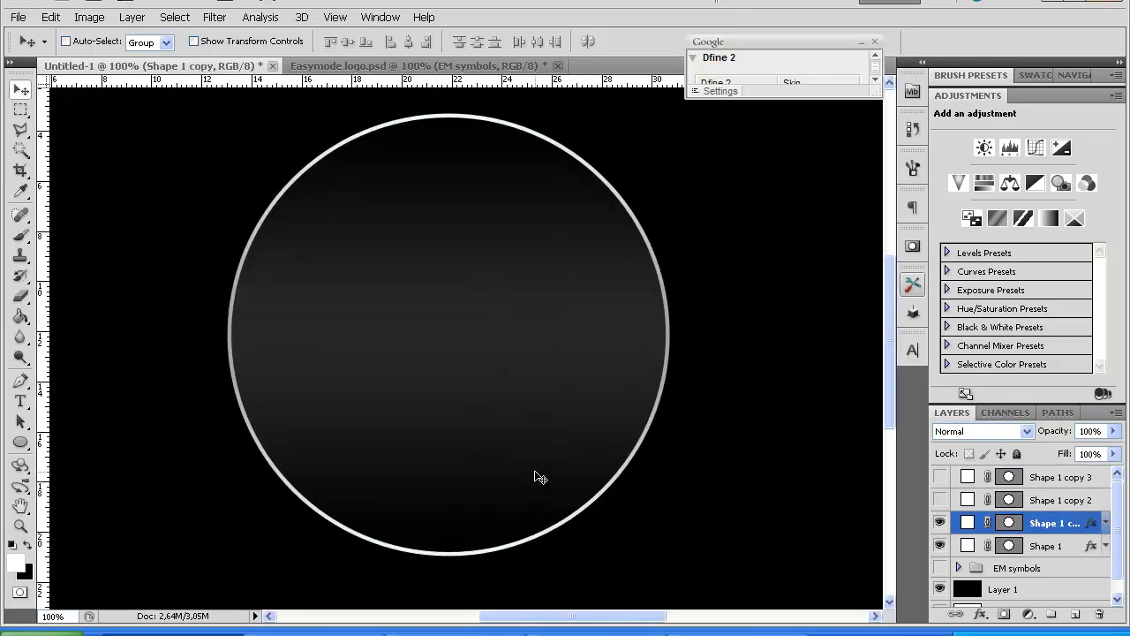
key(ctrl+t)
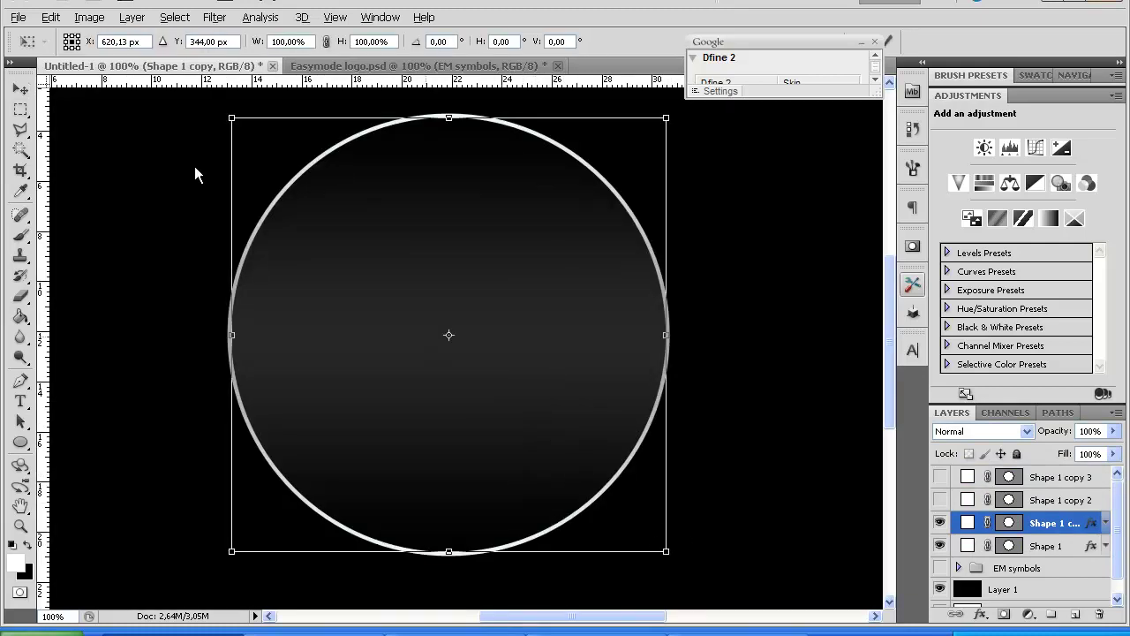
click(19, 87)
key(ctrl+t)
drag(666, 553, 666, 548)
key(Return)
key(ctrl+minus)
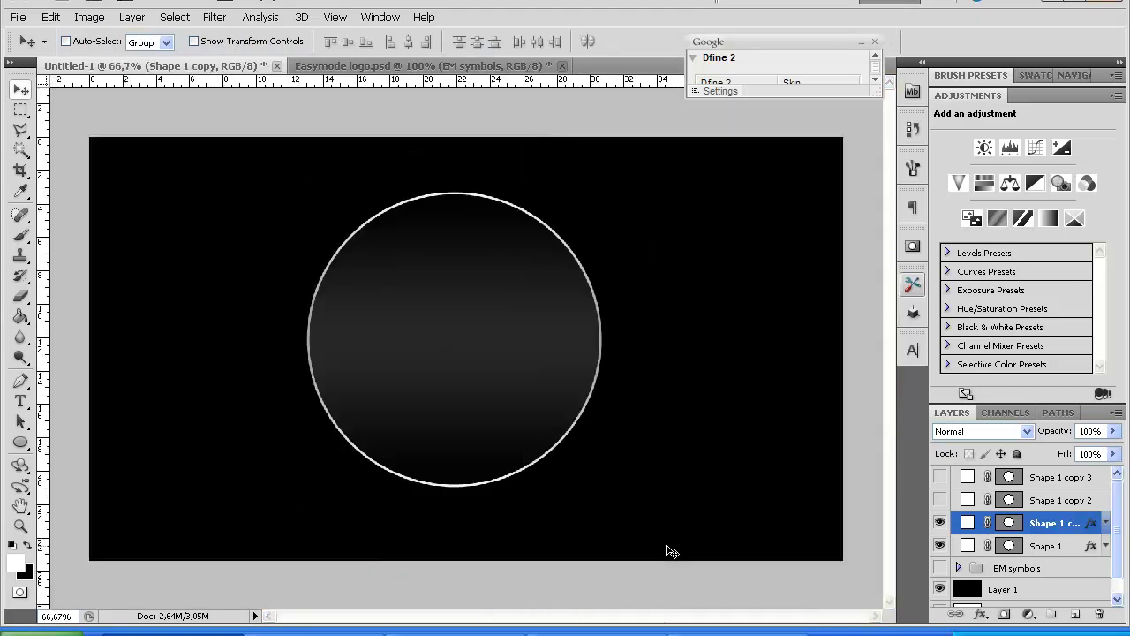
key(ctrl+plus)
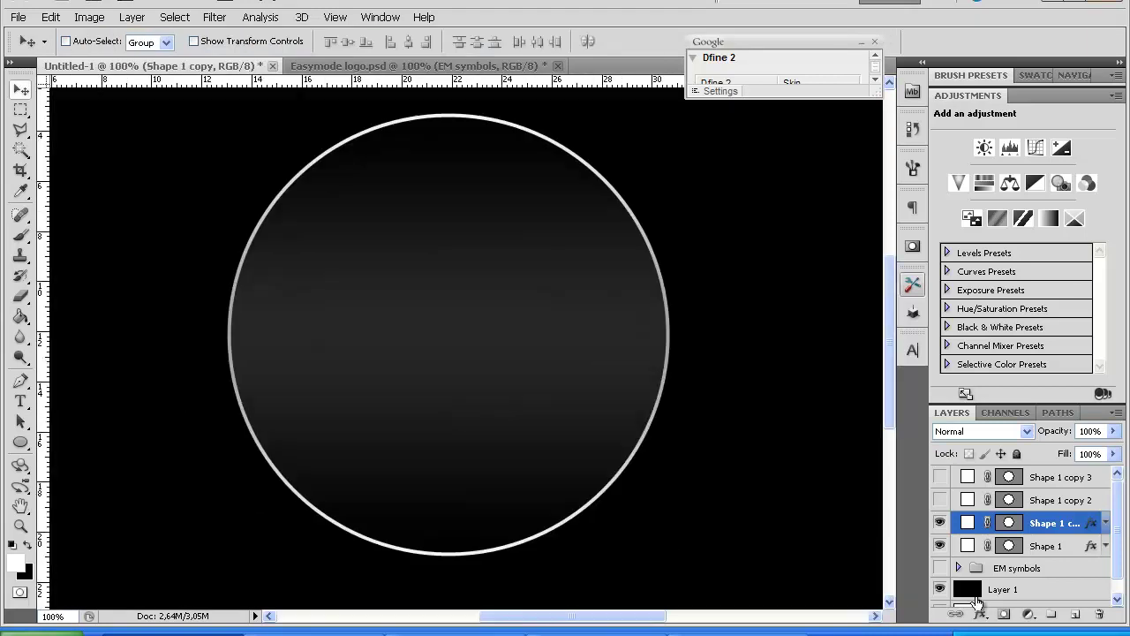
Make the Shape 1 copy 2 layer visible and scale its white circle to about 80% around its centre.
click(1062, 503)
click(940, 500)
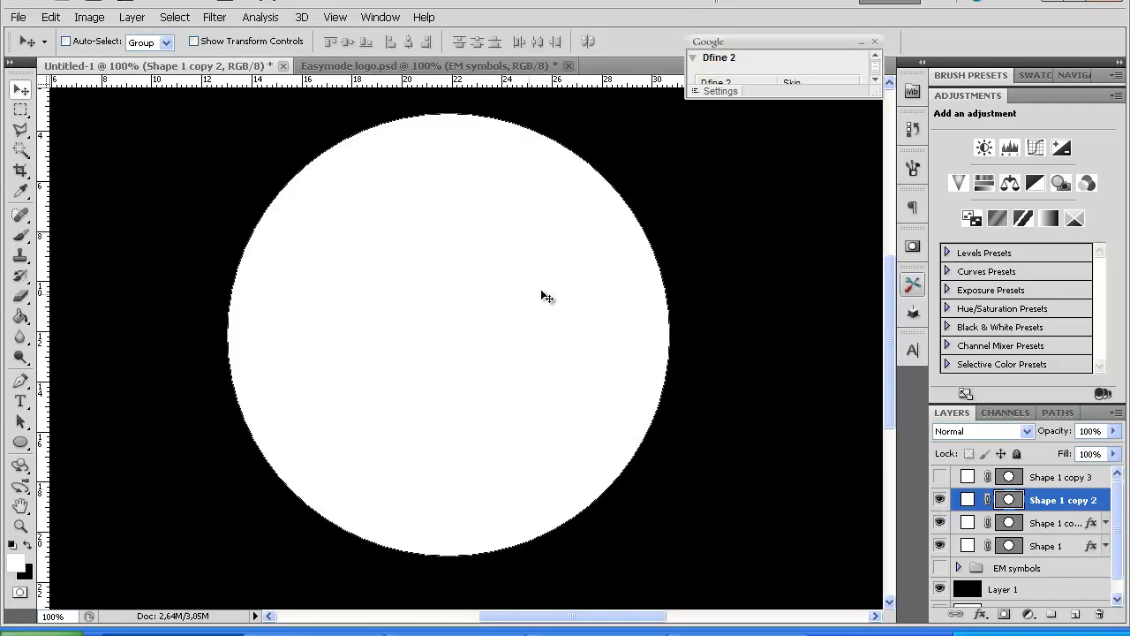
right_click(1076, 505)
key(Escape)
key(ctrl+t)
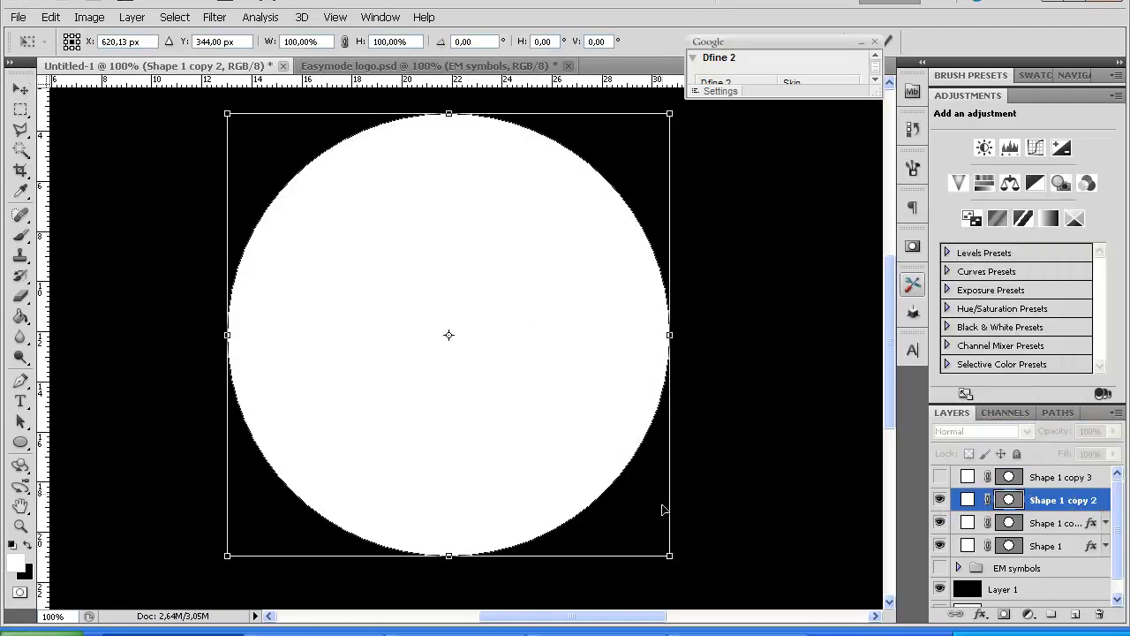
drag(668, 558, 645, 504)
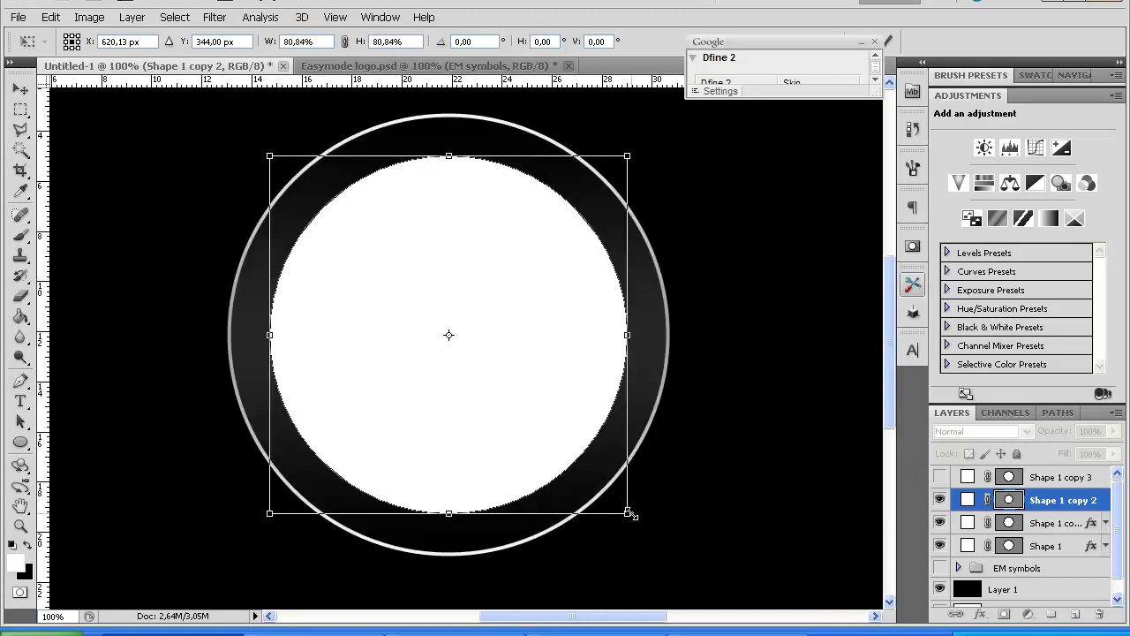
drag(630, 513, 625, 509)
key(Return)
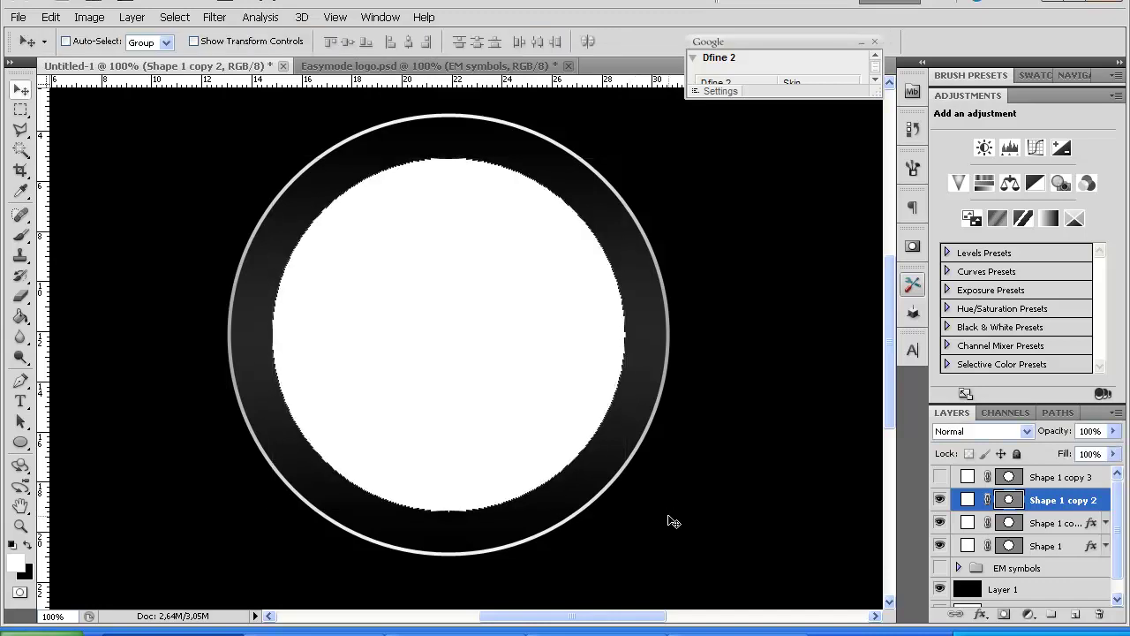
key(ctrl+minus)
click(1079, 521)
click(1065, 501)
right_click(1064, 500)
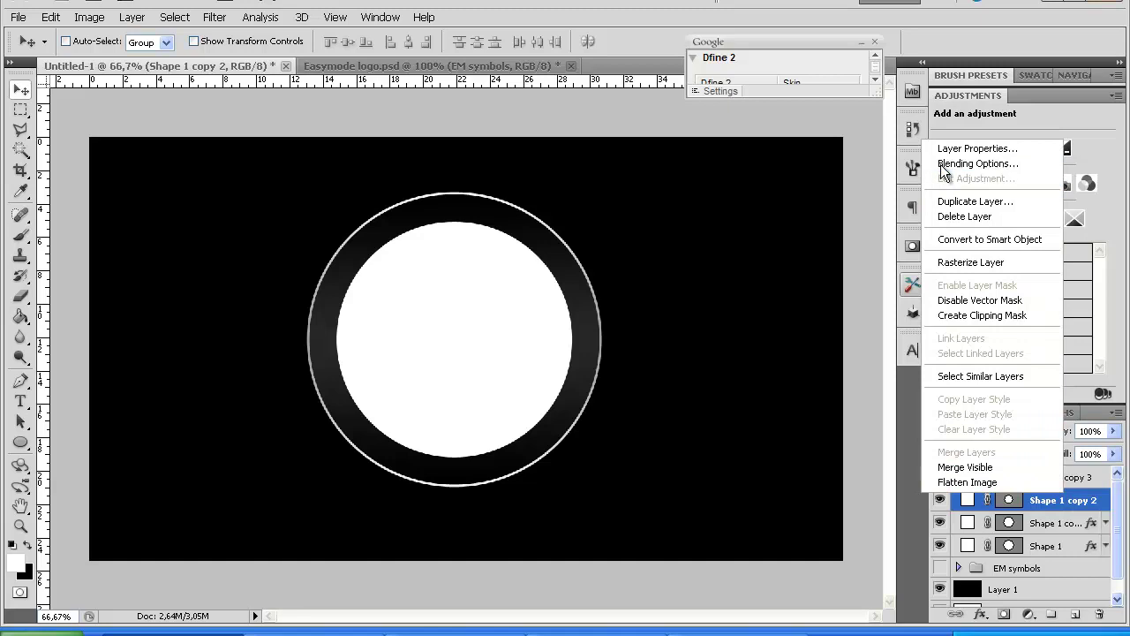
click(972, 163)
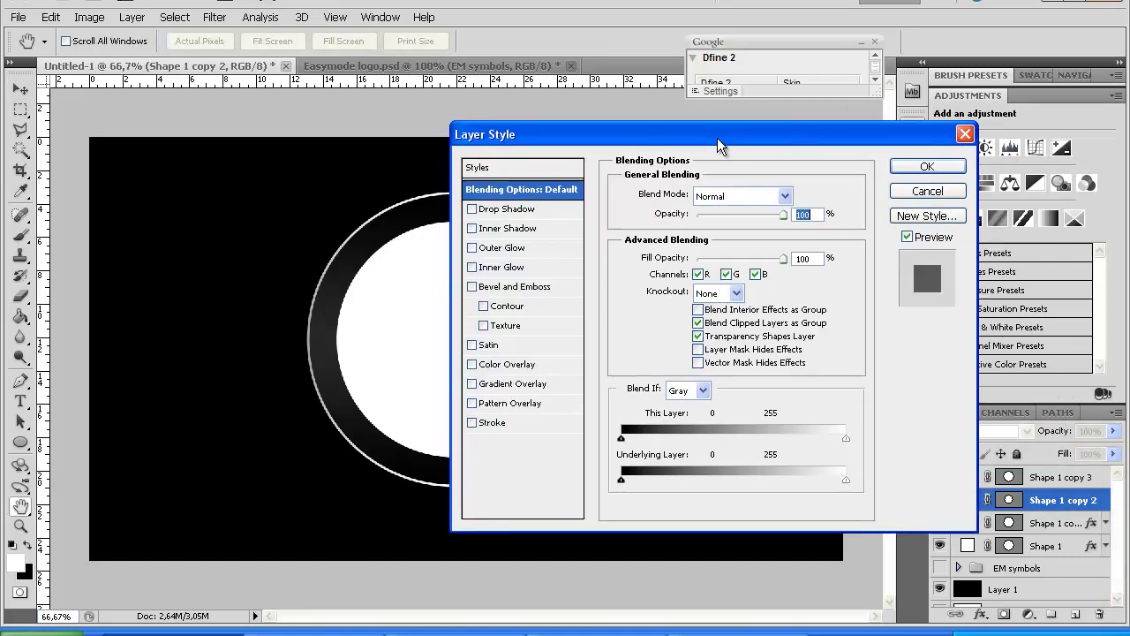
click(957, 139)
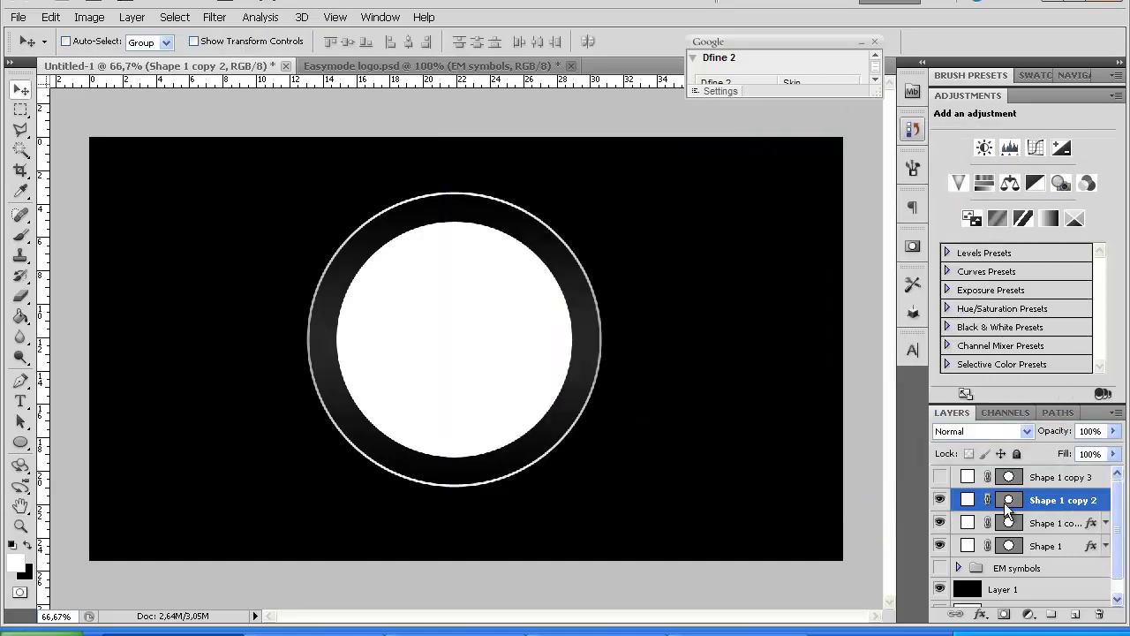
Make the Shape 1 copy 3 layer visible and apply a grey Color Overlay in Normal mode at 100% opacity.
click(1065, 478)
click(939, 477)
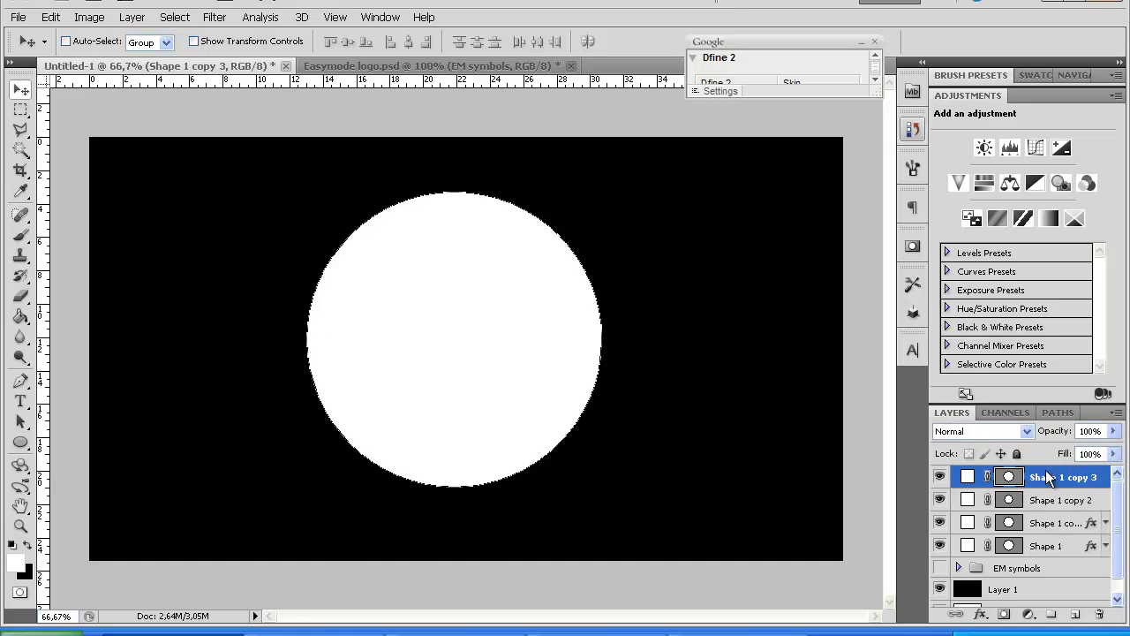
right_click(1044, 475)
click(947, 140)
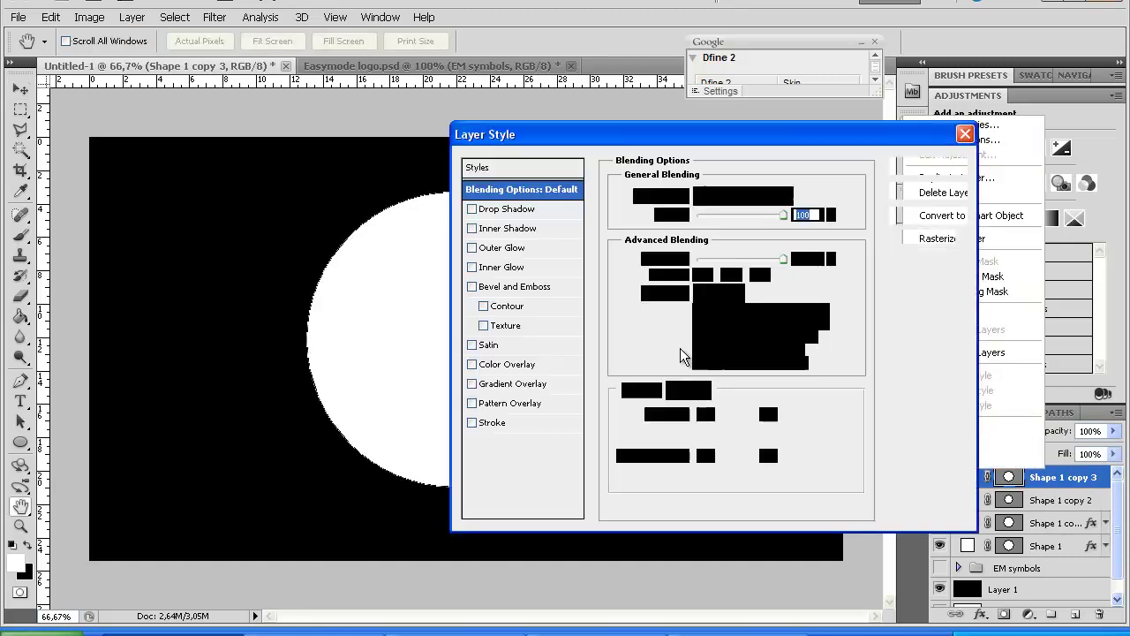
click(513, 364)
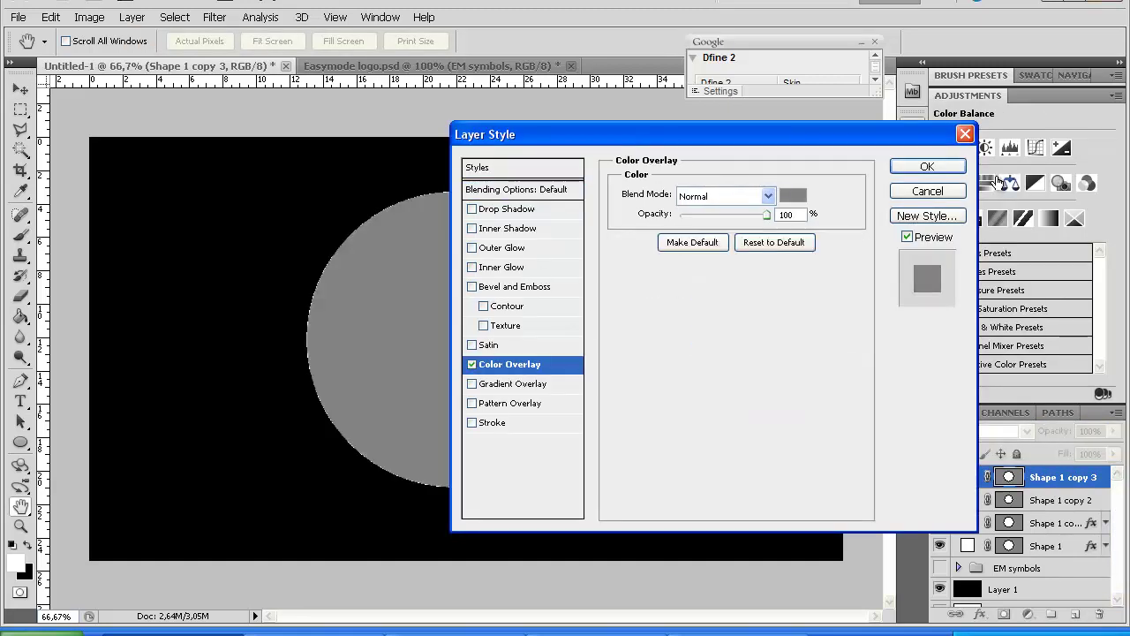
click(927, 166)
Scale the grey Shape 1 copy 3 circle to about 75% around its centre, leaving a thin white ring, and collapse its effects list.
key(ctrl+t)
drag(604, 489, 566, 451)
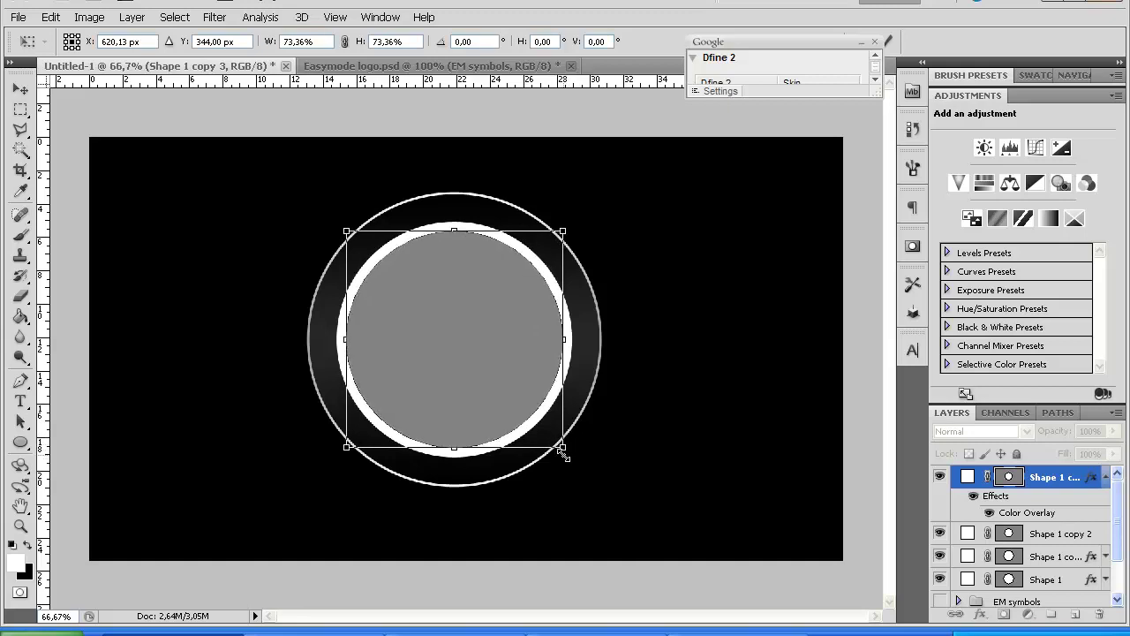
key(ctrl+plus)
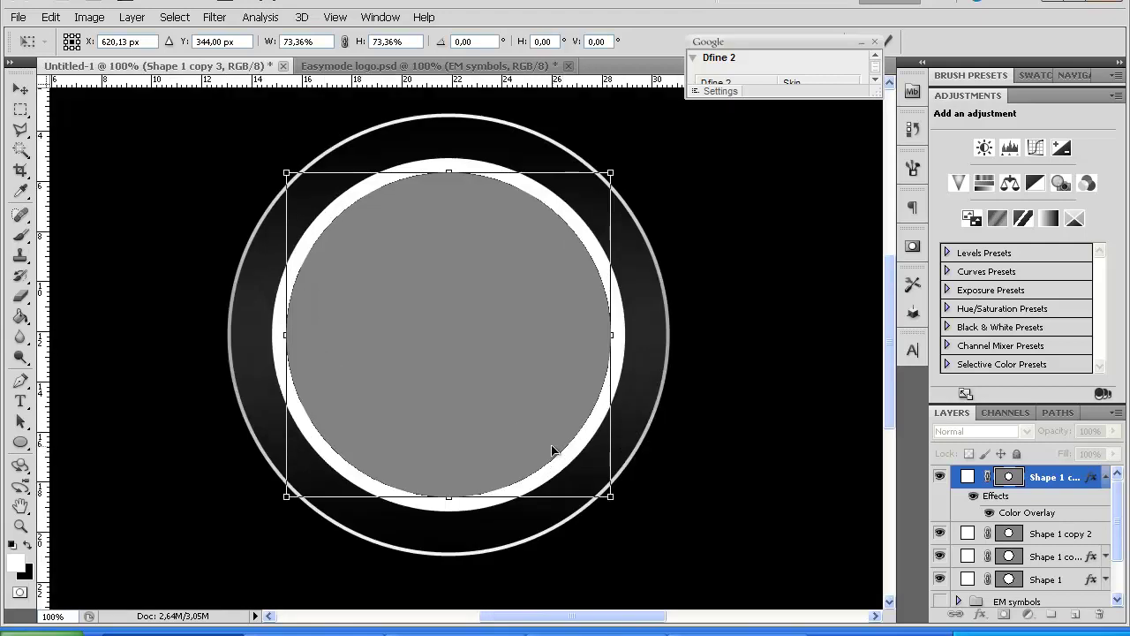
drag(608, 501, 617, 503)
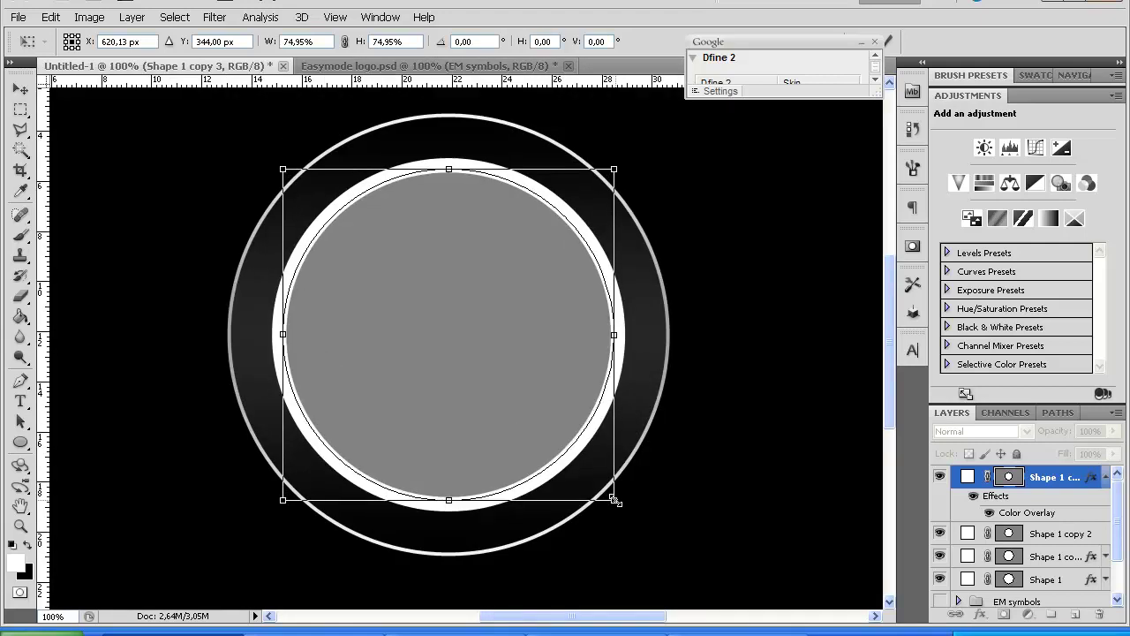
key(Return)
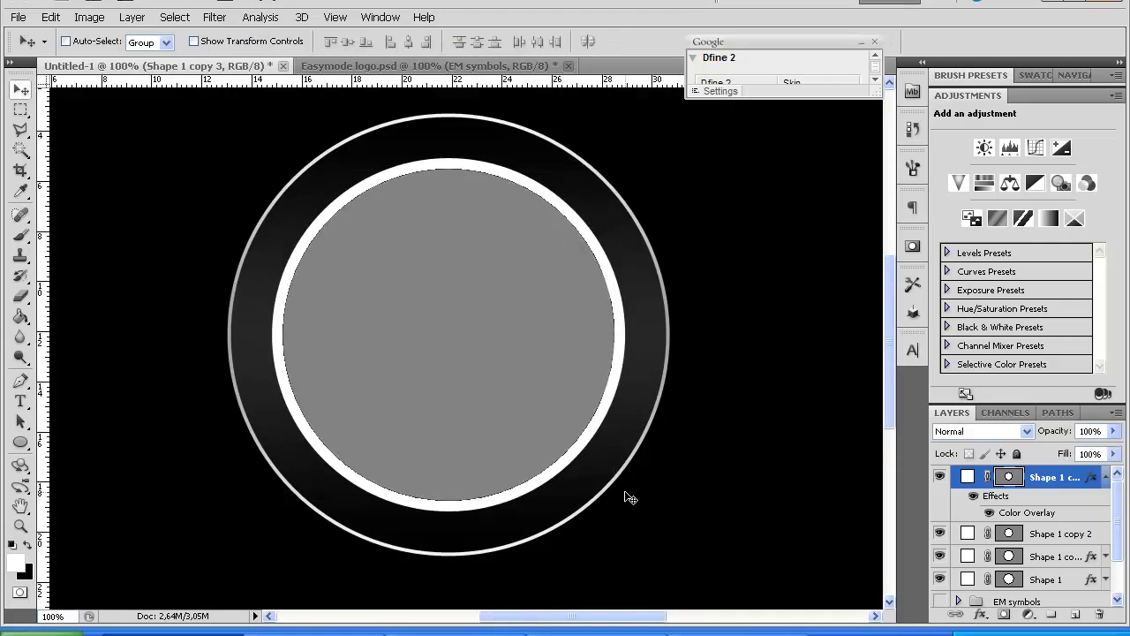
click(1104, 478)
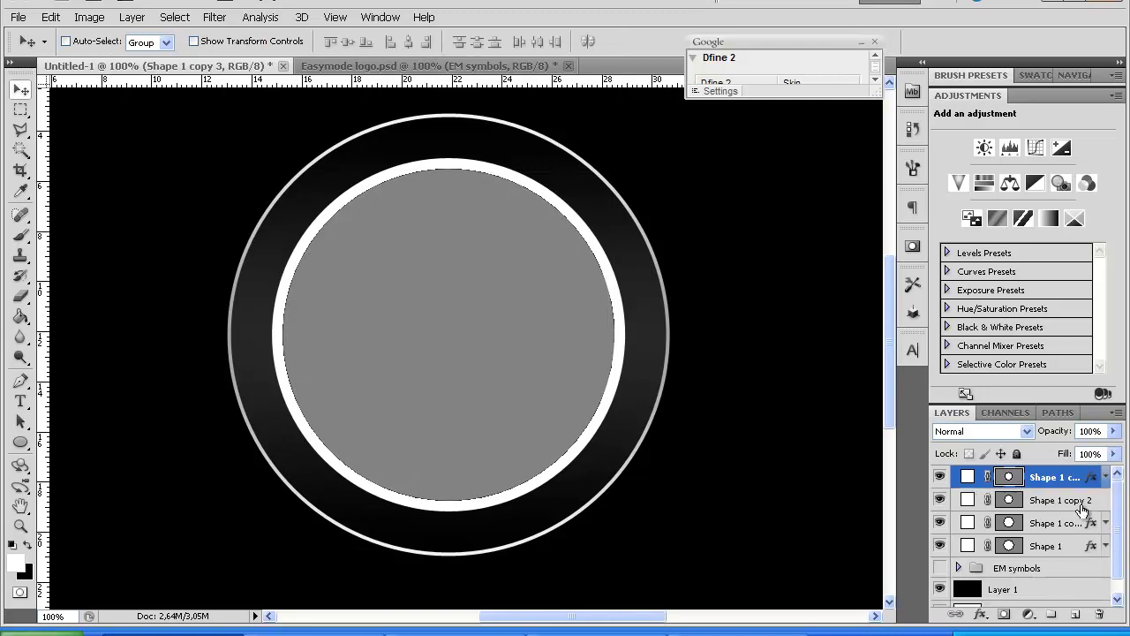
Add a Gradient Overlay to the Shape 1 copy 2 layer and choose the pale Gradient 004 preset.
click(1051, 501)
drag(1050, 503, 1057, 466)
key(ctrl+z)
right_click(1061, 498)
click(944, 169)
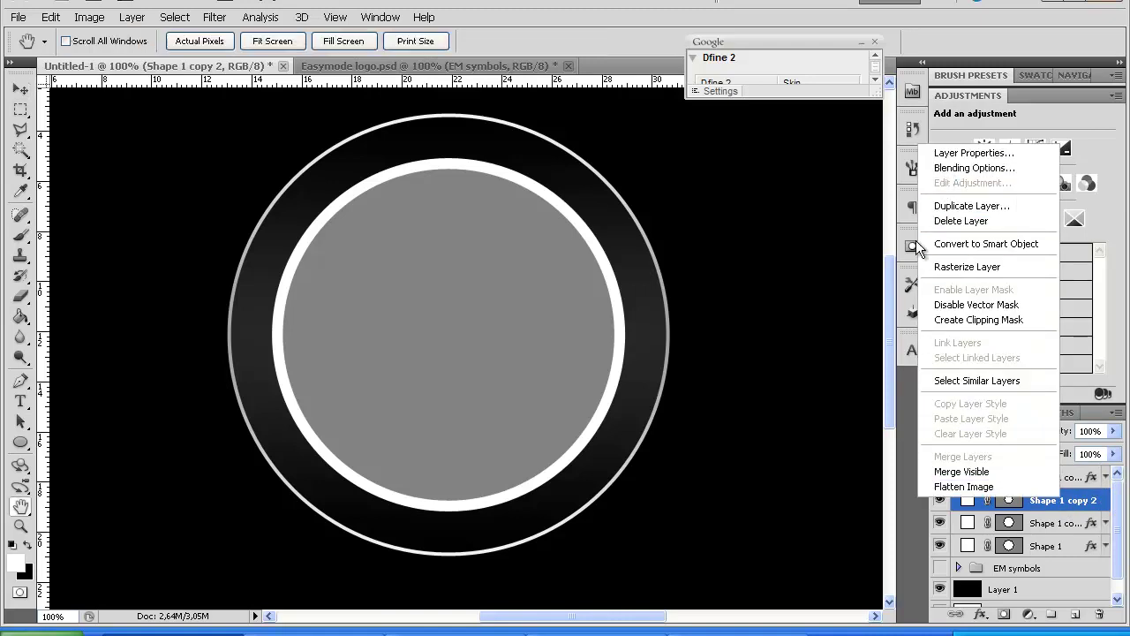
drag(613, 135, 805, 131)
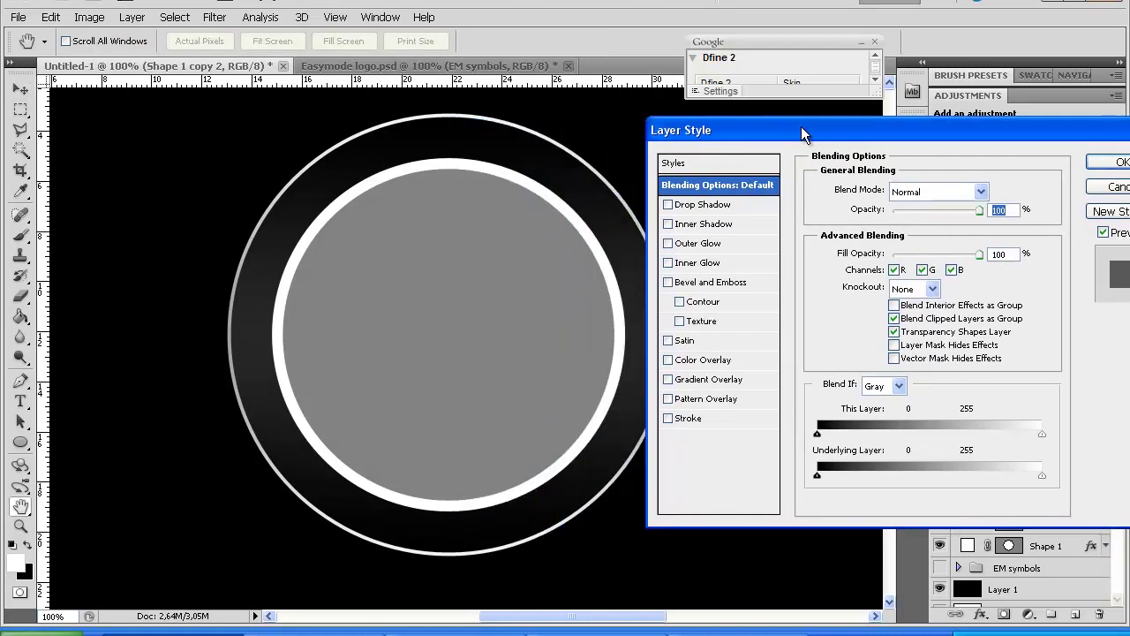
click(670, 380)
click(705, 378)
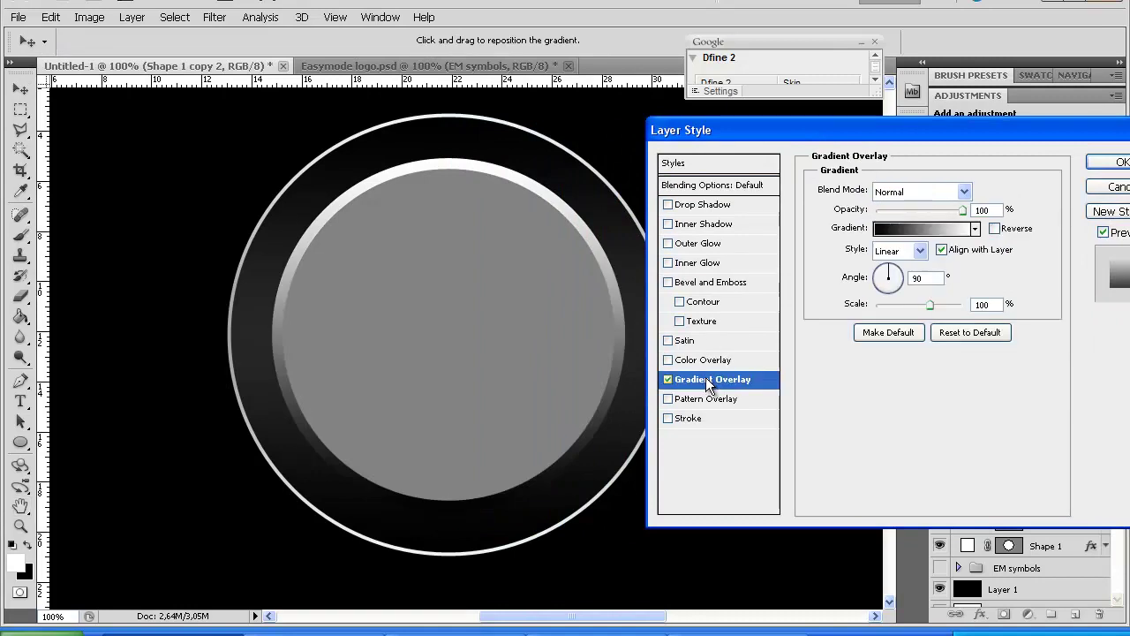
click(915, 239)
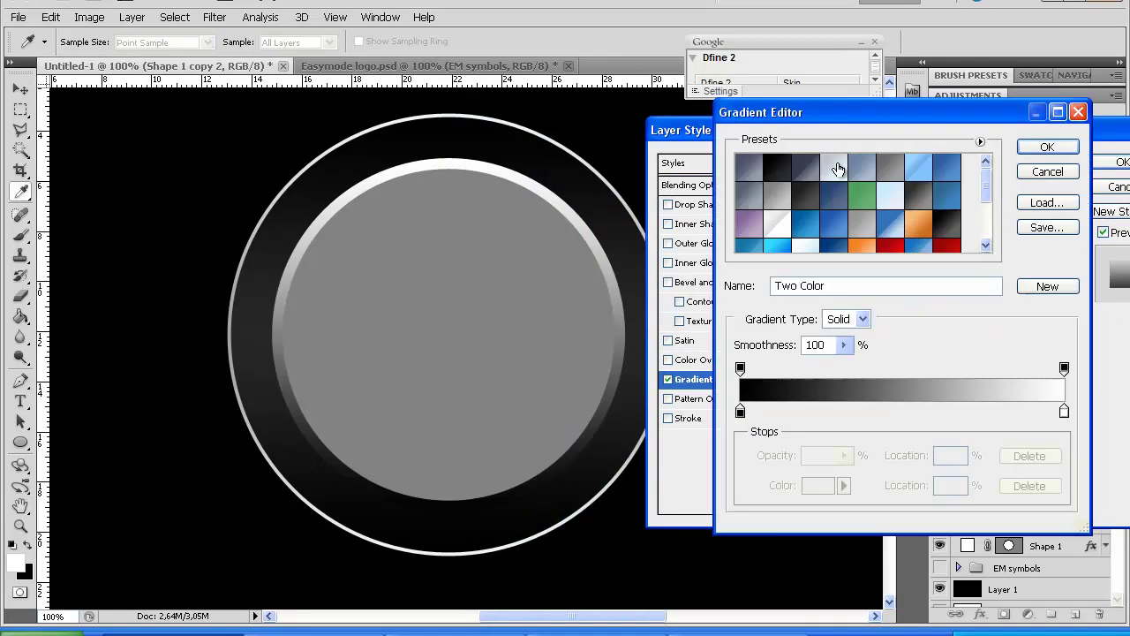
click(838, 168)
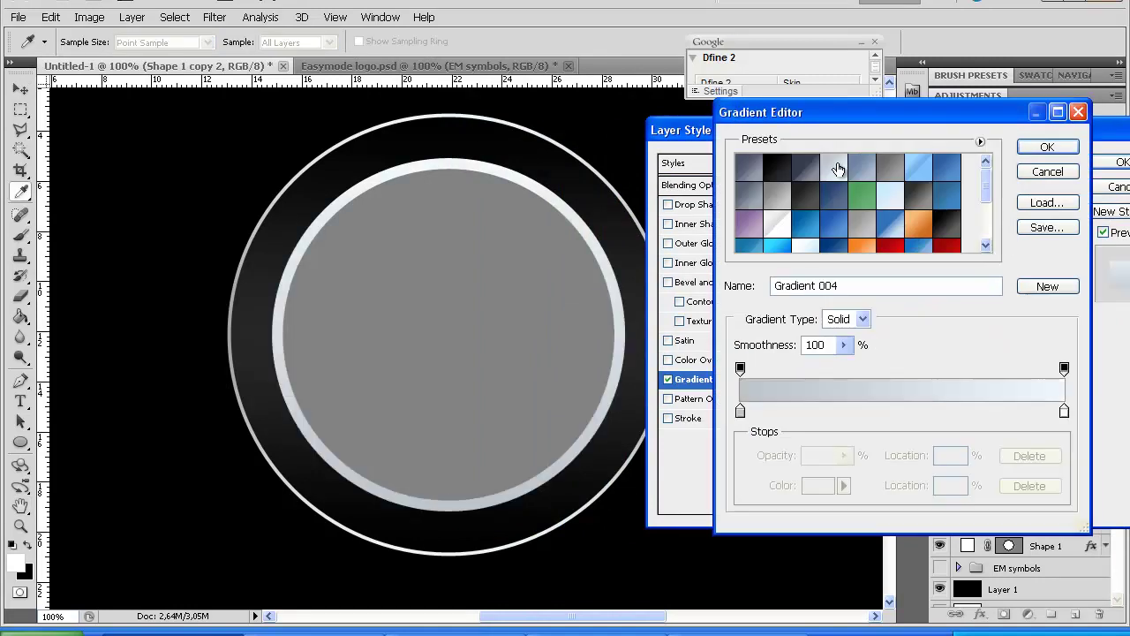
Set the gradient's starting colour stop to light grey #b4b6b8.
click(740, 412)
click(817, 486)
drag(557, 284, 550, 296)
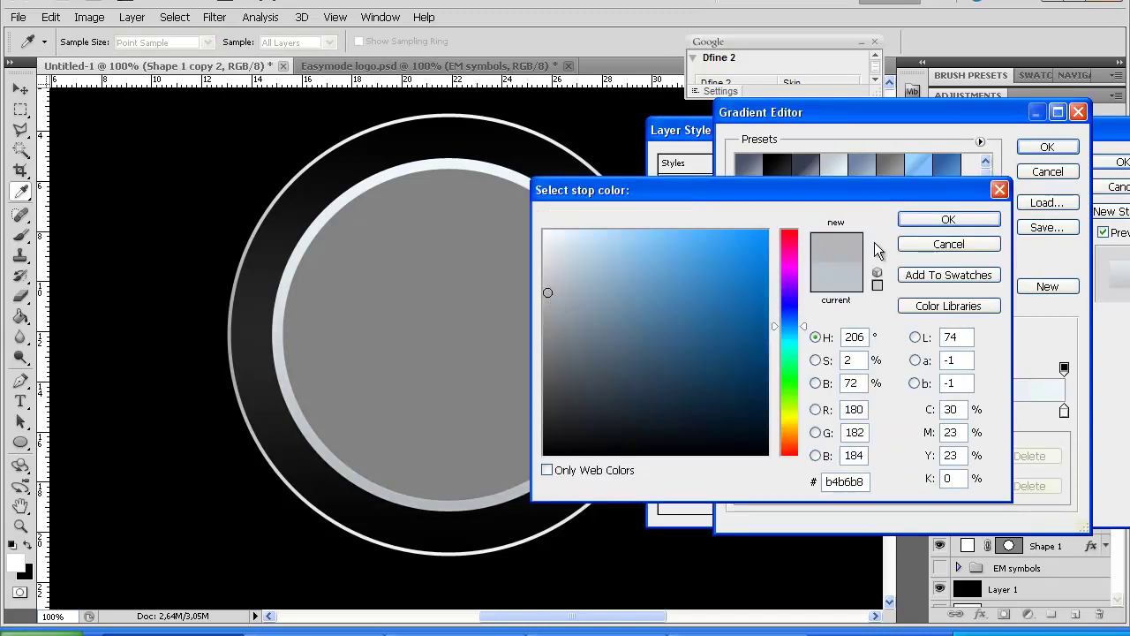
click(921, 221)
Arrange the gradient with a pale stop at 1% and grey stops at 19% and 90%, keeping the pale end stop.
drag(740, 413, 902, 414)
click(1064, 414)
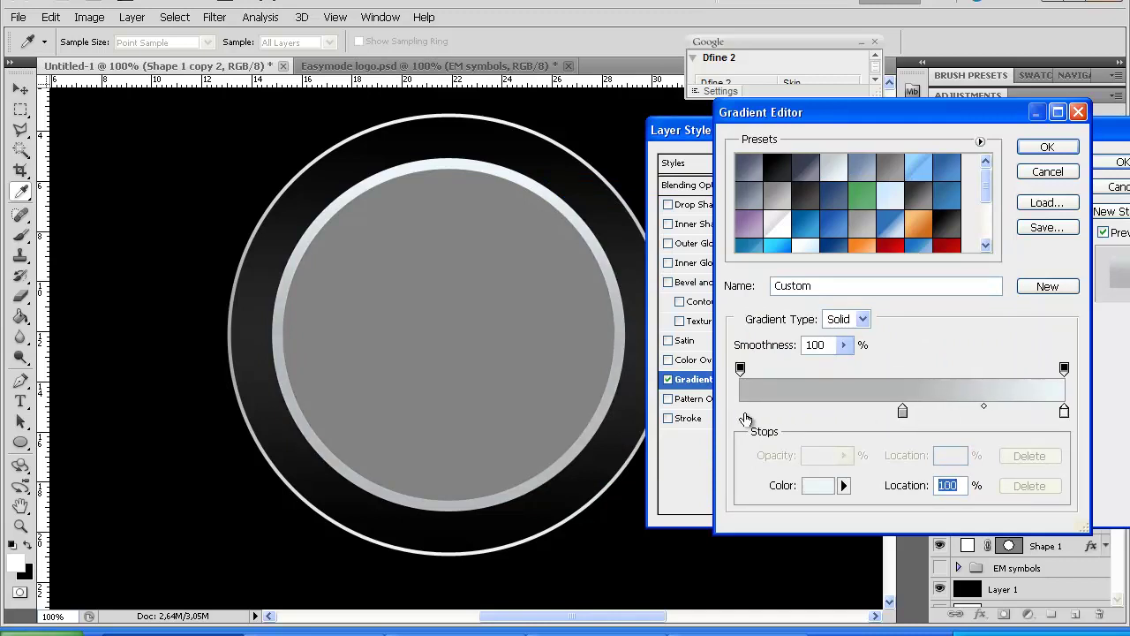
click(742, 414)
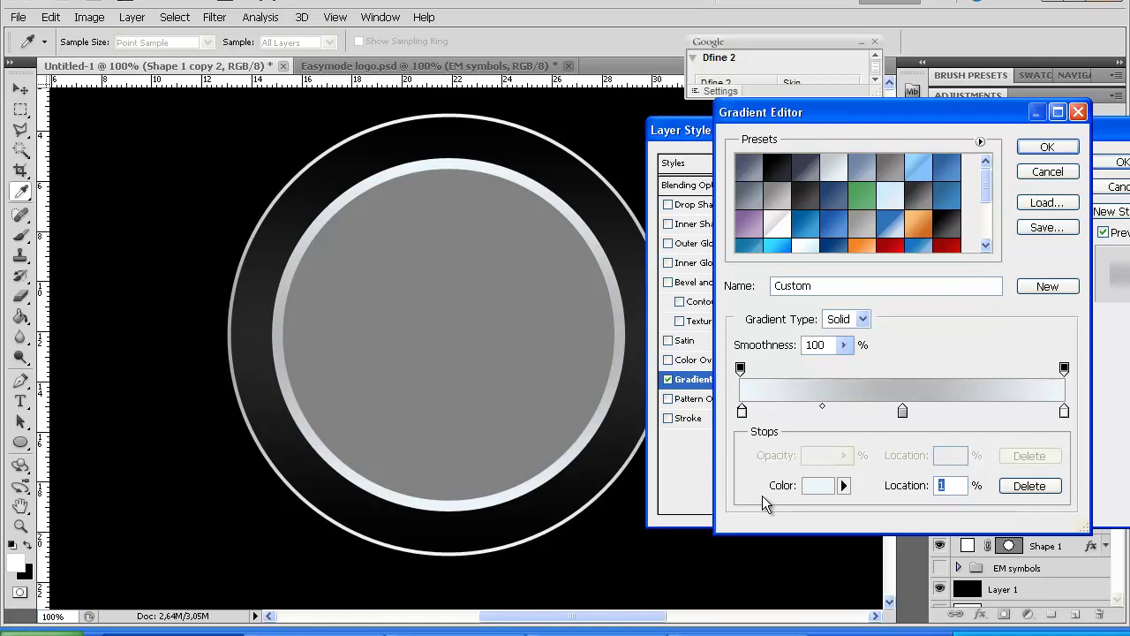
drag(904, 413, 802, 413)
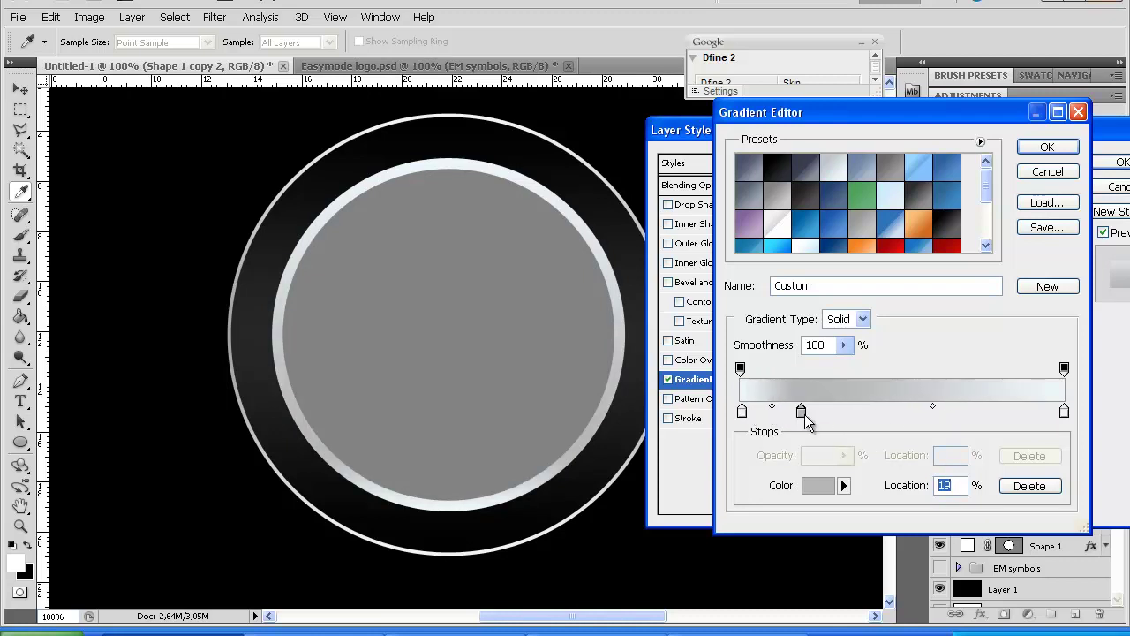
click(1031, 414)
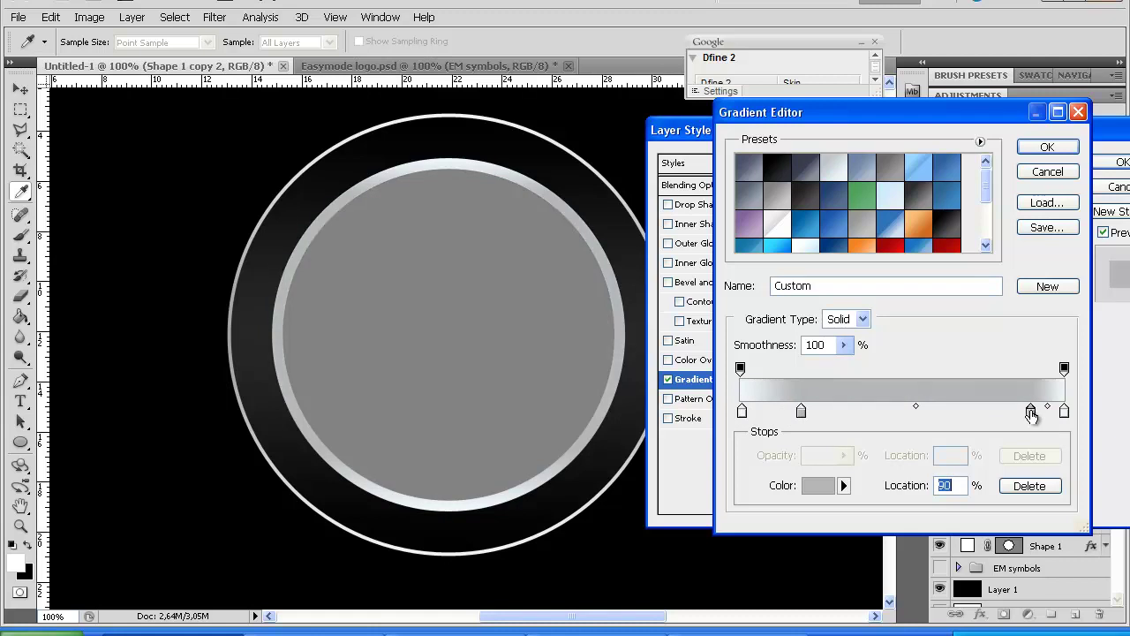
Add a middle colour stop at 50% to the gradient and colour it very light grey #dddfe0.
click(742, 412)
click(900, 413)
drag(901, 415, 905, 416)
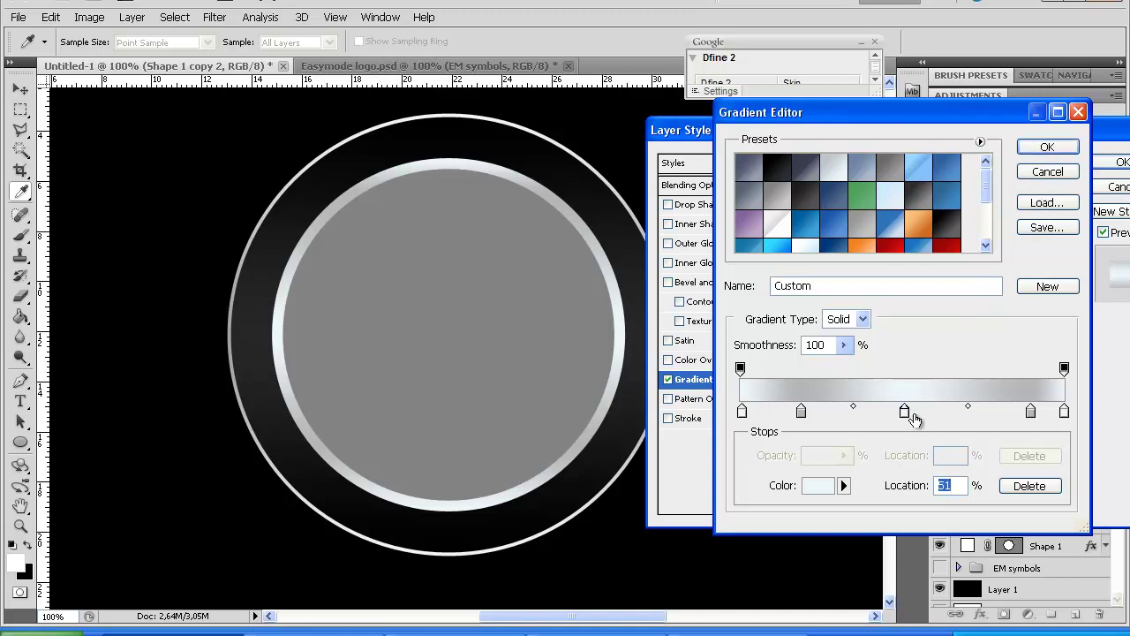
click(823, 487)
drag(549, 235, 545, 267)
click(546, 257)
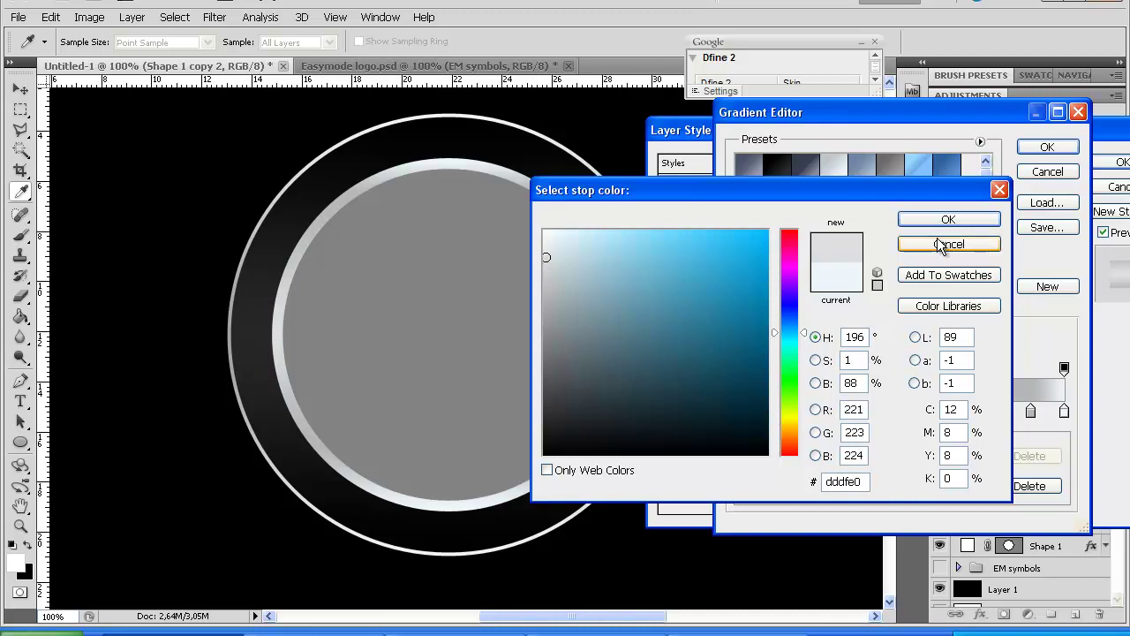
click(939, 220)
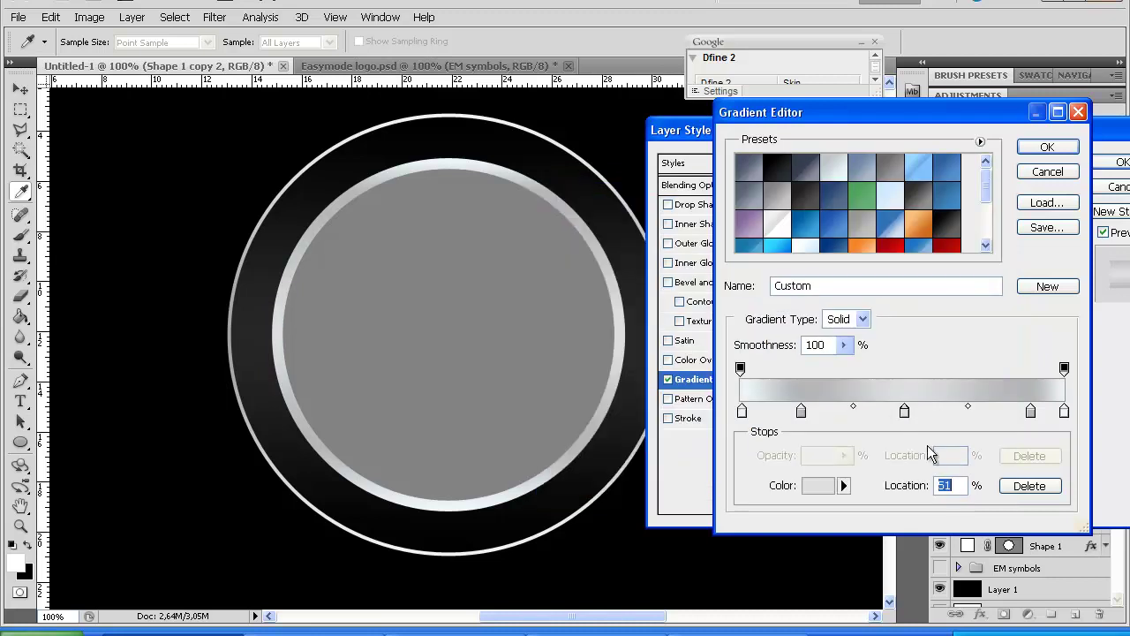
text(50)
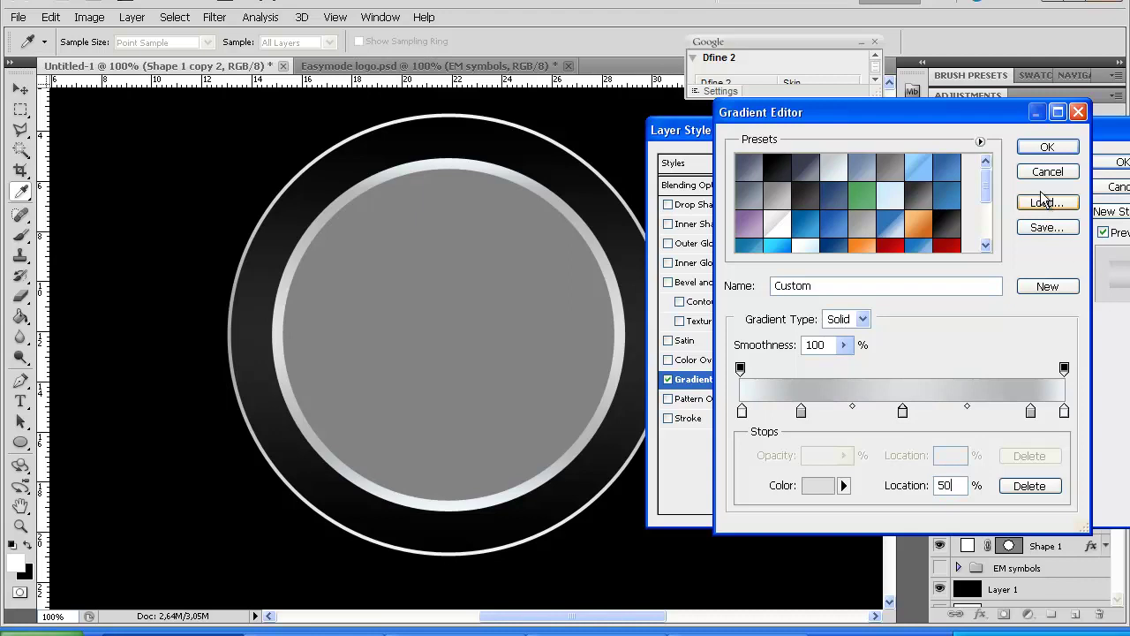
Apply the edited gradient overlay to the Shape 1 copy 2 ring and collapse the layer's effects list.
click(1048, 148)
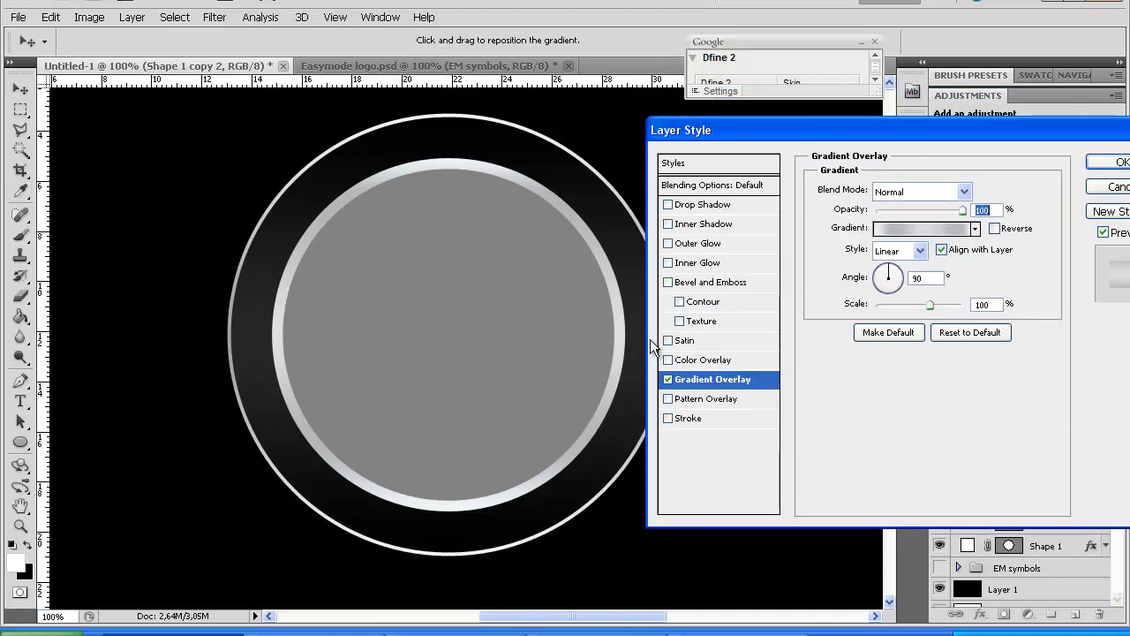
drag(839, 129, 641, 130)
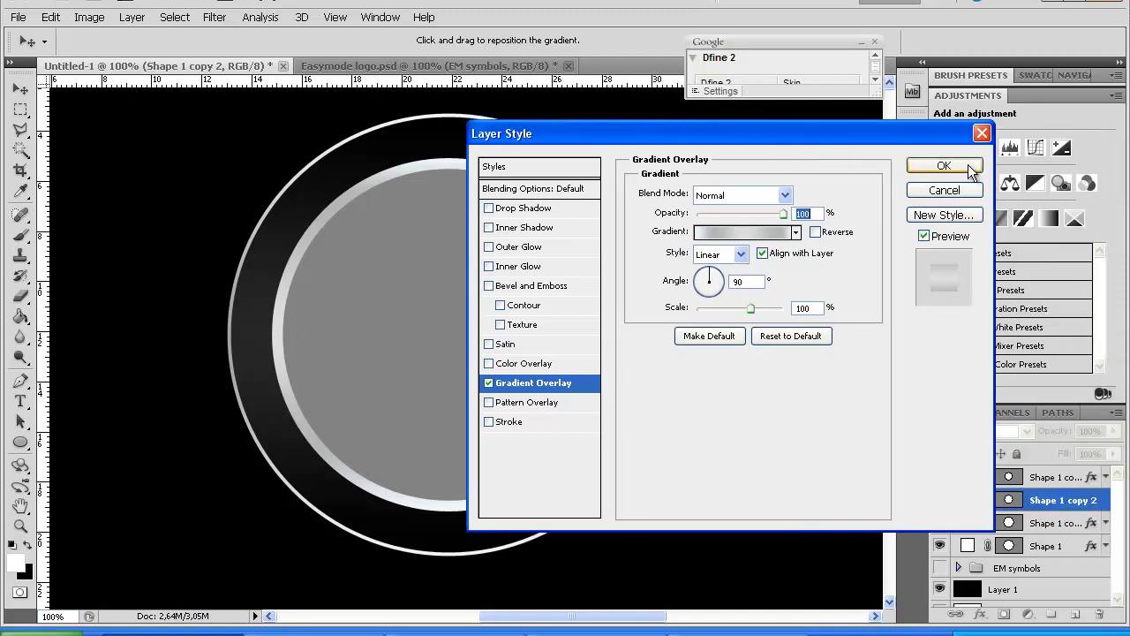
click(933, 165)
key(ctrl+minus)
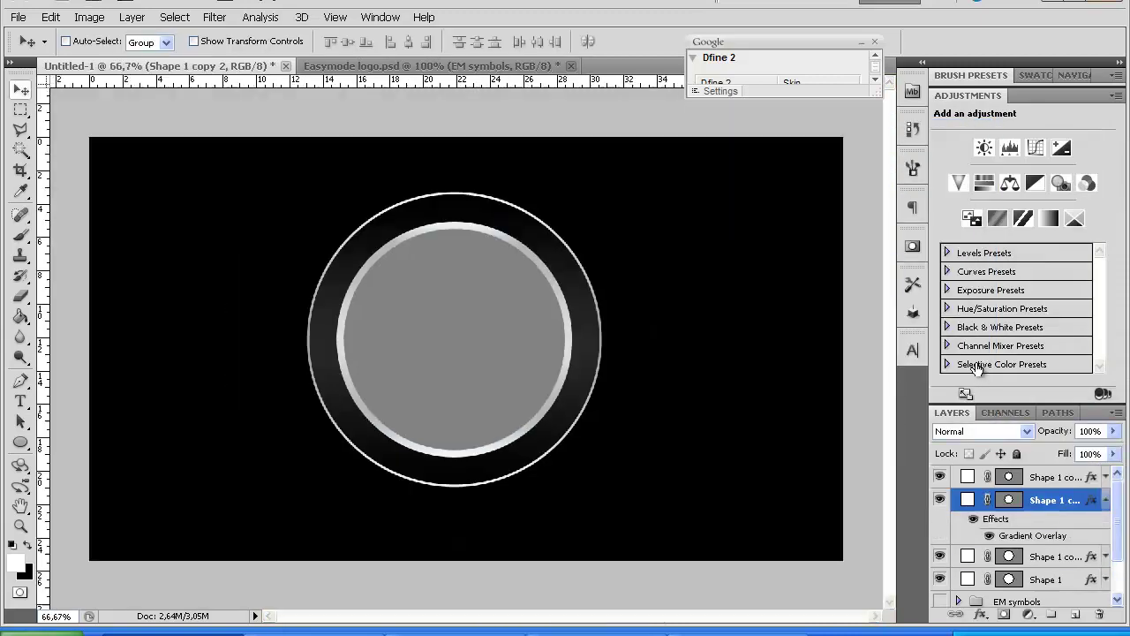
key(ctrl+plus)
key(ctrl+plus)
key(ctrl+minus)
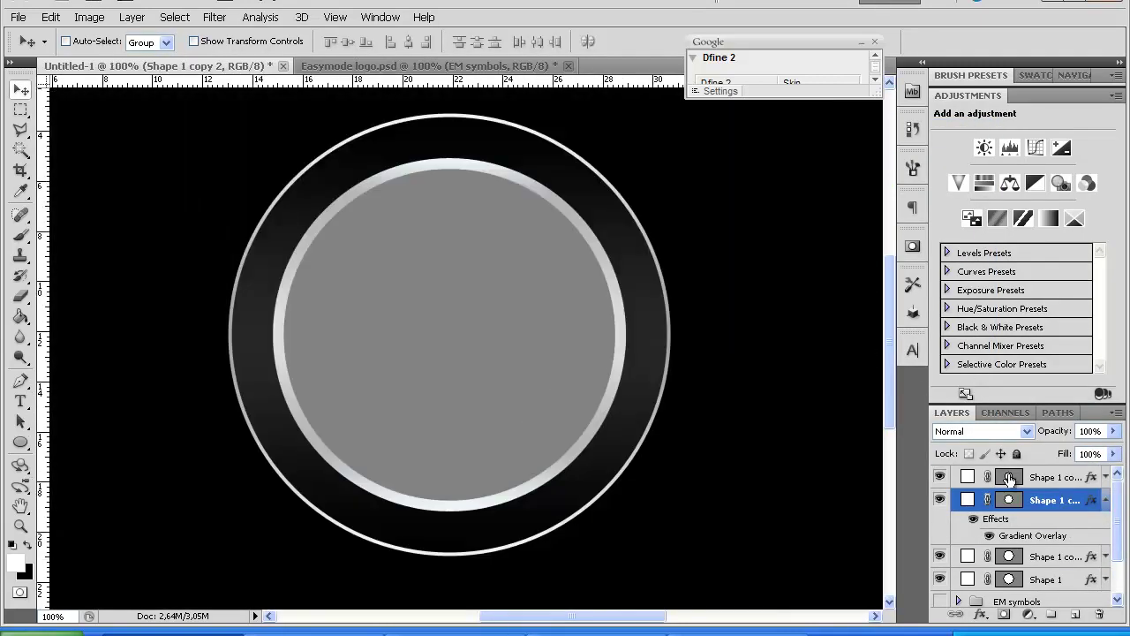
click(1106, 500)
Replace the Color Overlay on the Shape 1 copy 3 layer with a Gradient Overlay in Radial style.
click(1072, 479)
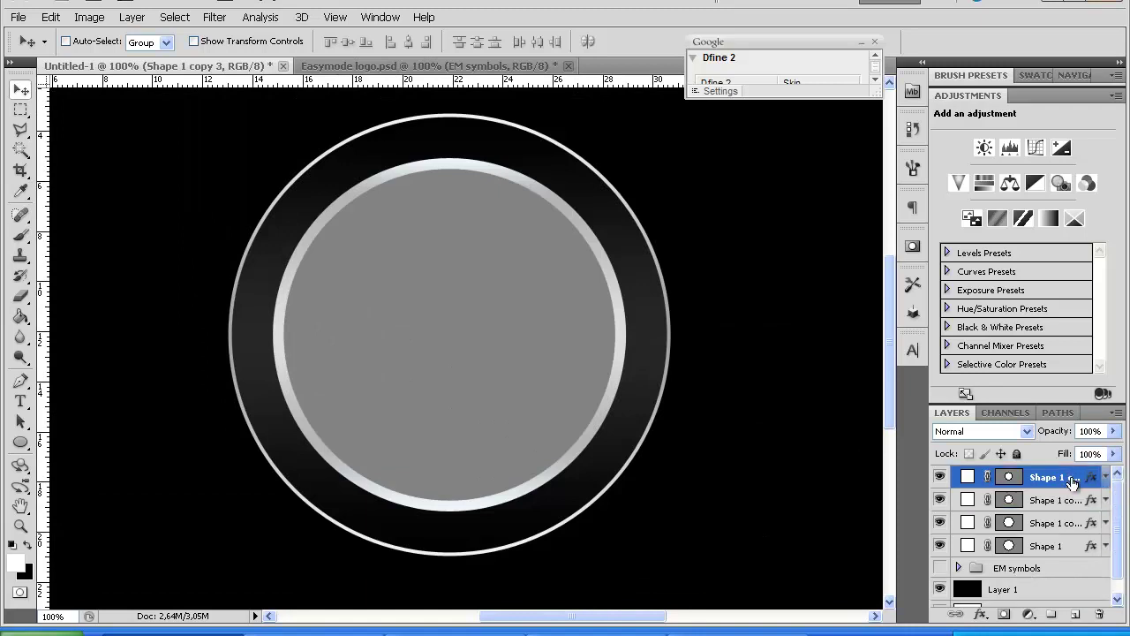
right_click(1072, 477)
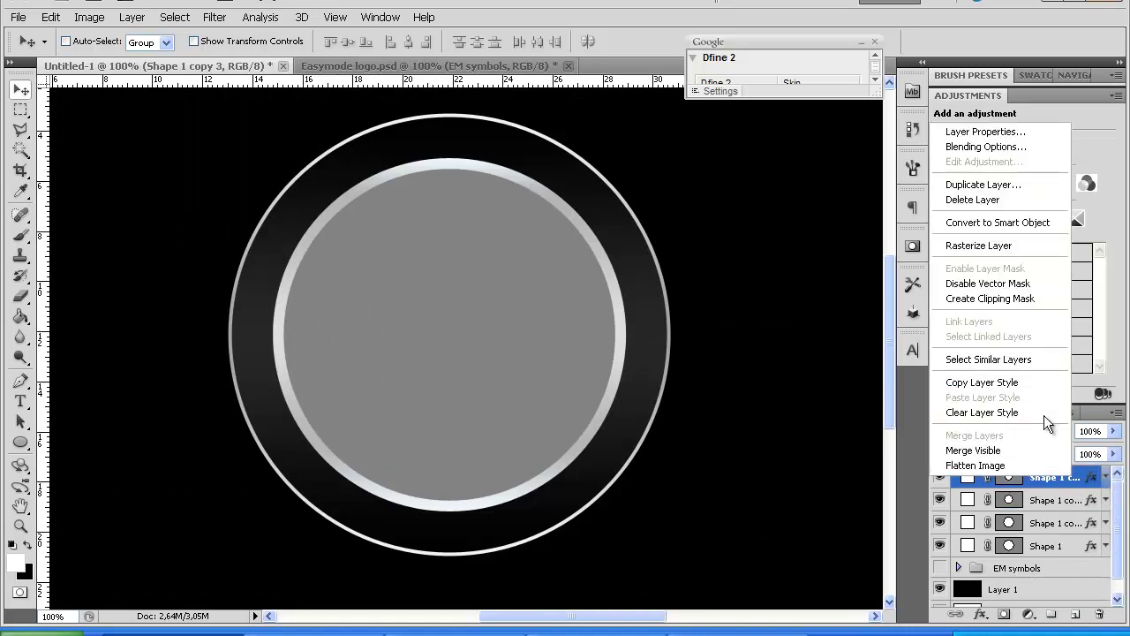
click(974, 150)
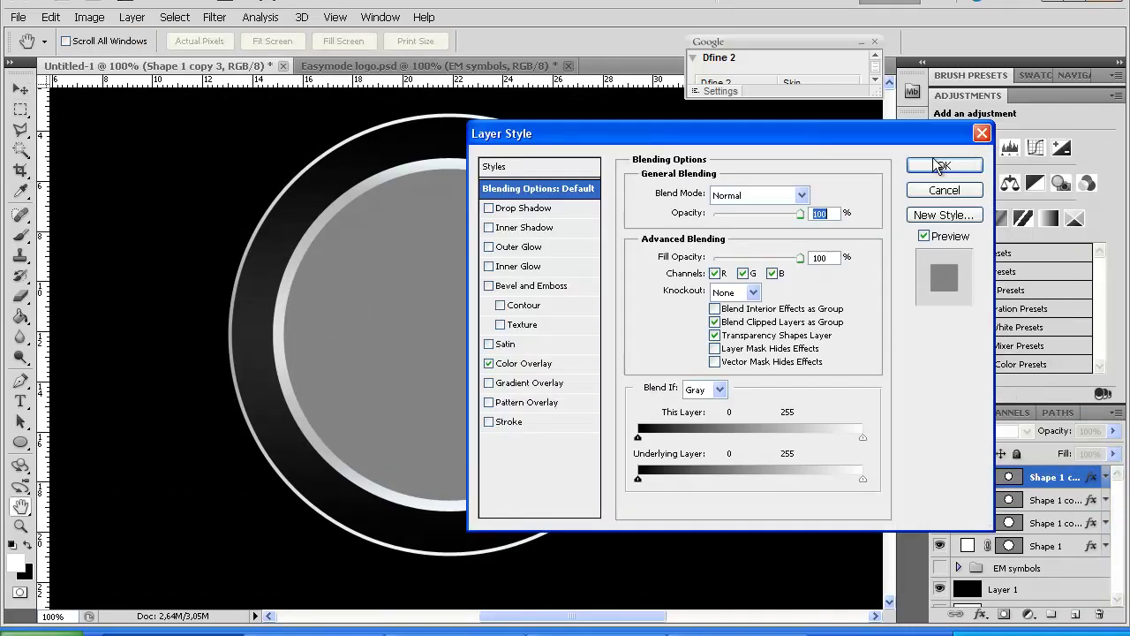
click(489, 364)
click(534, 384)
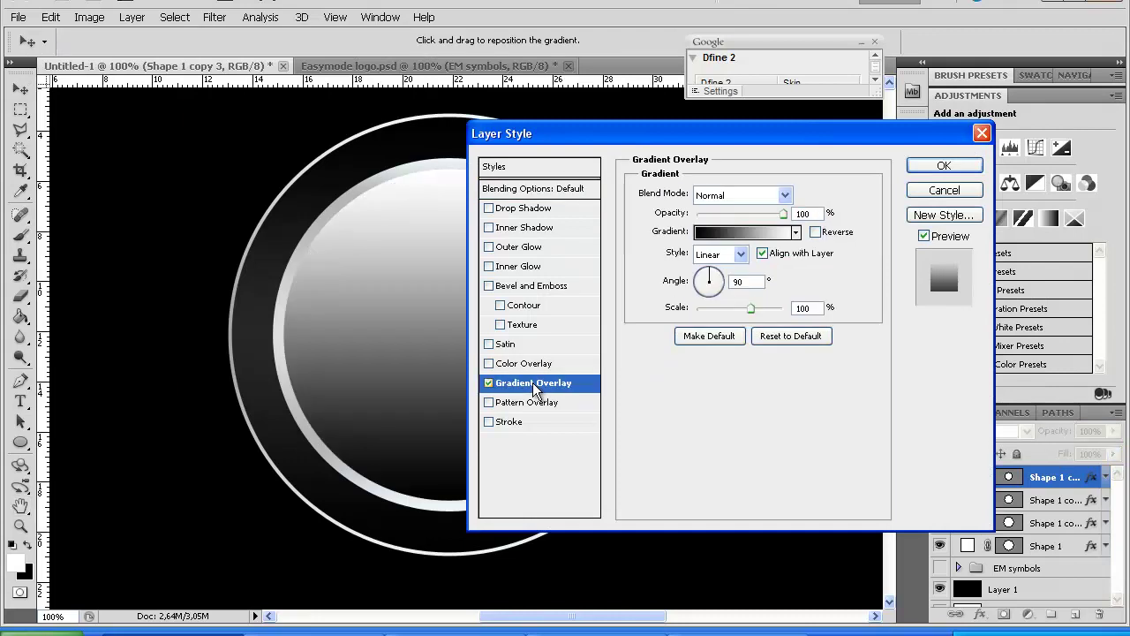
click(729, 254)
click(729, 253)
click(742, 232)
click(1076, 111)
click(727, 258)
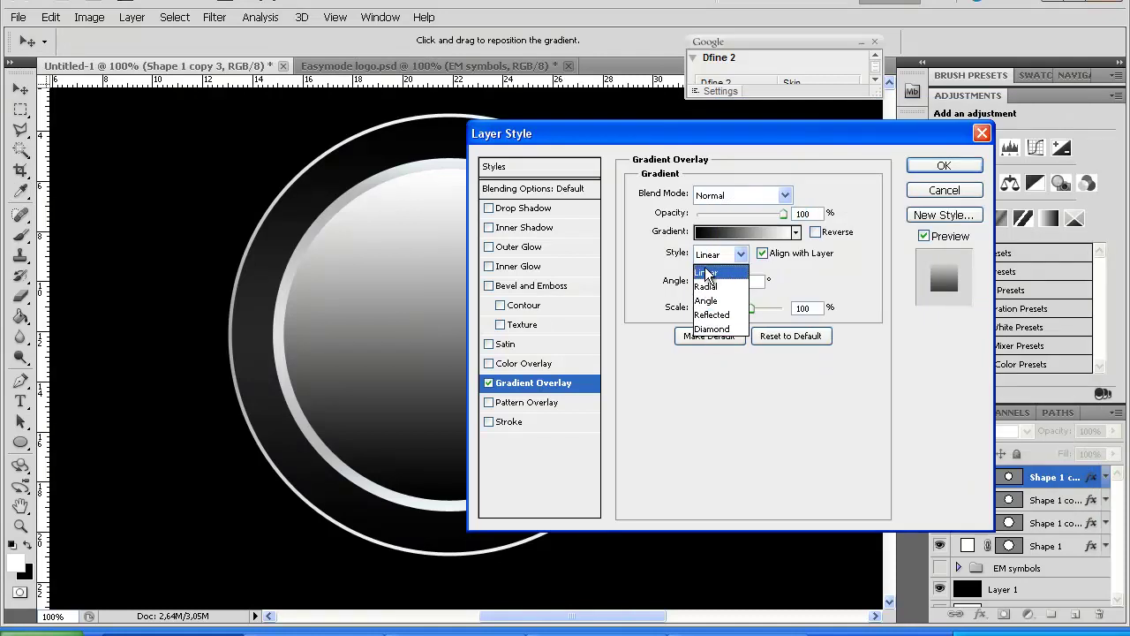
click(707, 287)
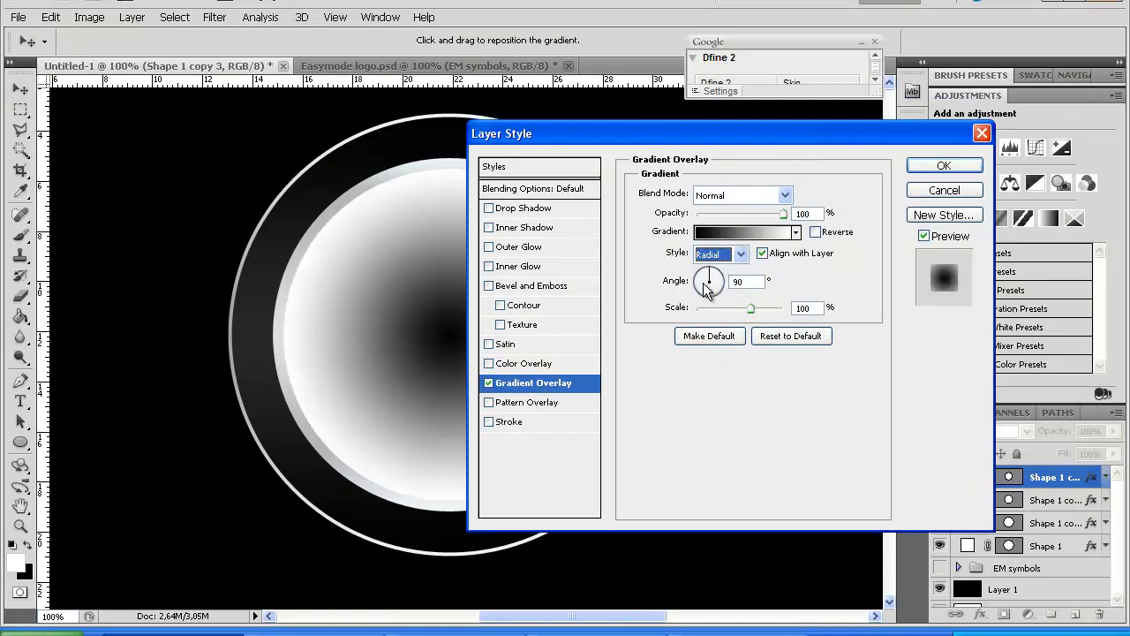
Use the blue Gradient 019 preset and swap its stops, with light blue at 0% and dark blue at 100%.
click(735, 235)
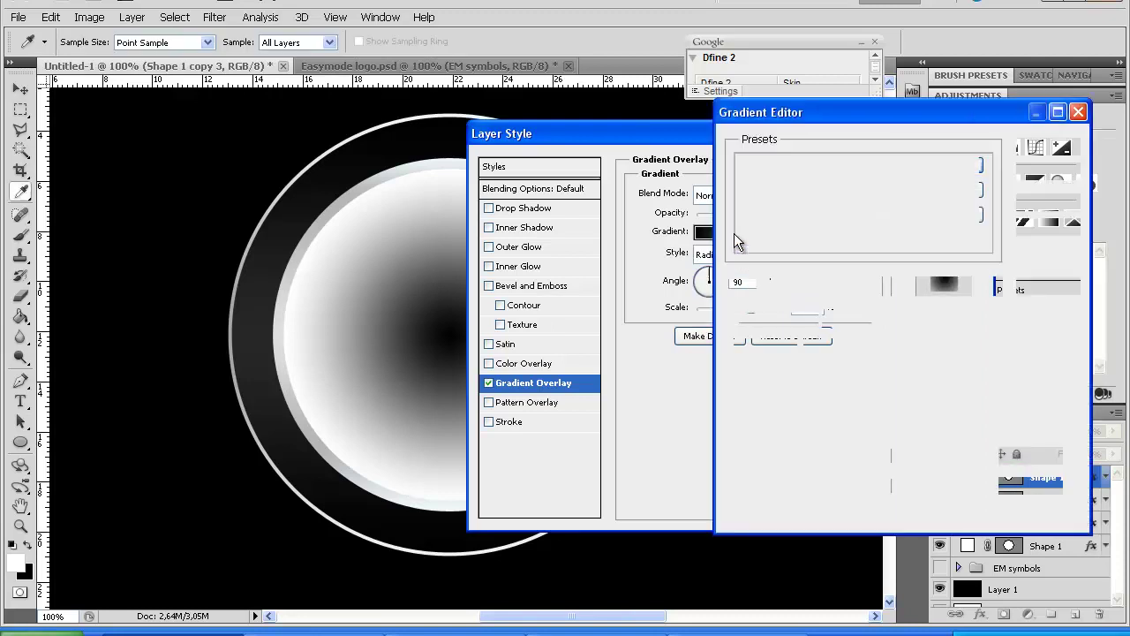
click(805, 228)
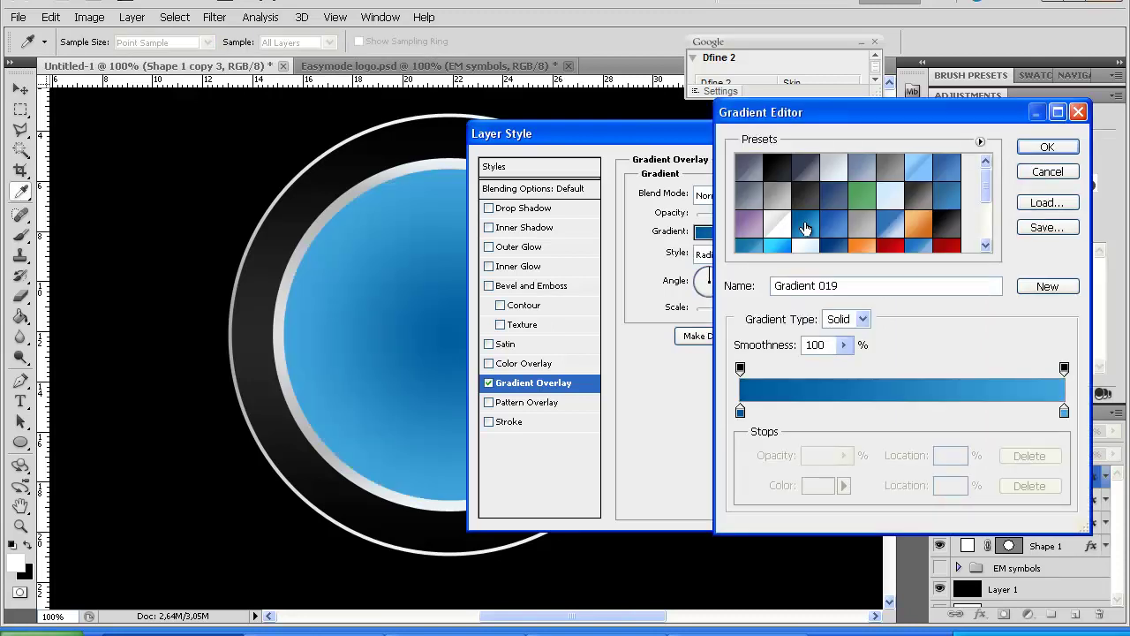
mouse_move(742, 412)
mouse_down()
mouse_move(1065, 412)
mouse_move(740, 412)
mouse_up()
drag(1044, 411, 1064, 412)
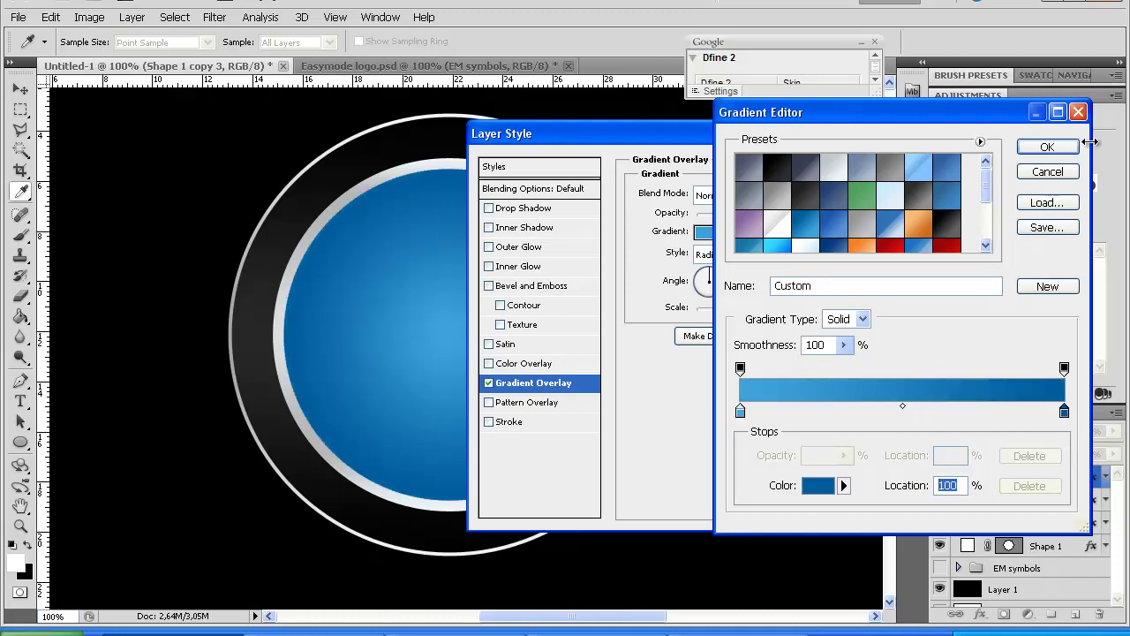
click(1049, 147)
Increase the radial gradient's scale slightly above 100% and apply the layer style to the blue circle.
drag(645, 133, 885, 133)
drag(804, 139, 598, 137)
drag(777, 307, 797, 312)
click(972, 164)
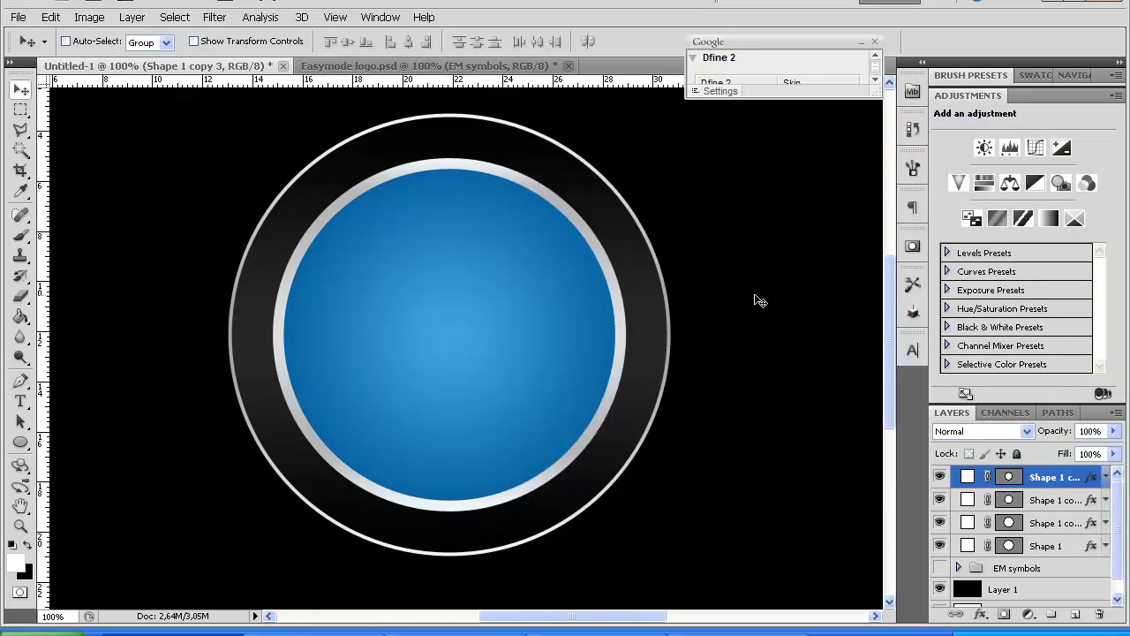
Create a new empty layer above the circles and place two vertical guides, one on each side of the blue circle's centre.
click(1074, 614)
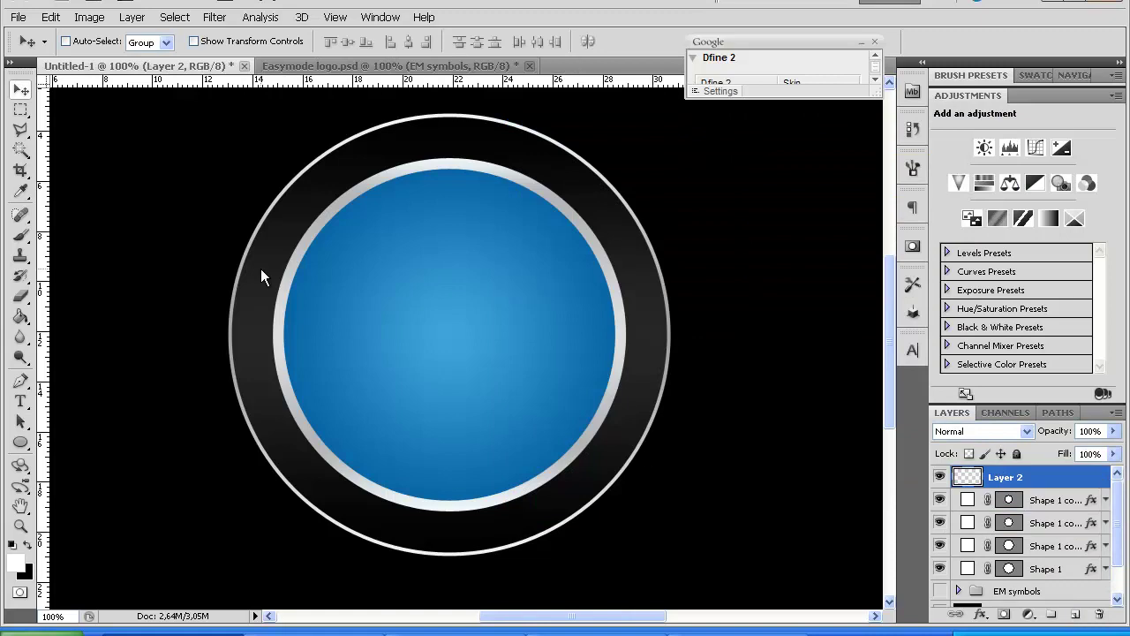
click(19, 382)
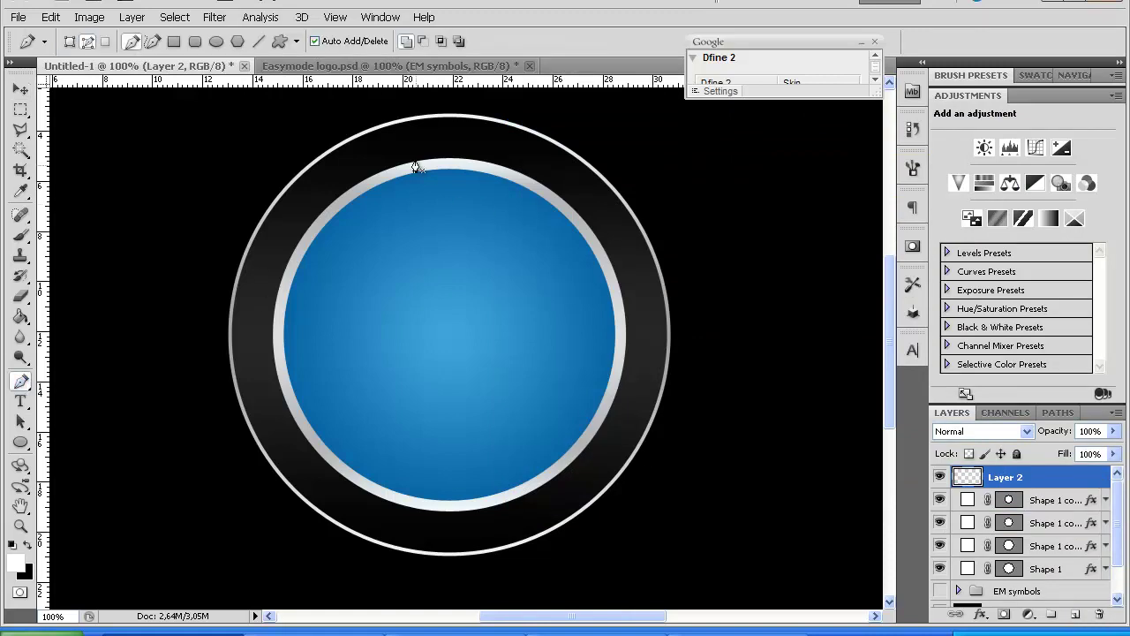
drag(48, 388, 435, 382)
drag(44, 414, 476, 398)
key(v)
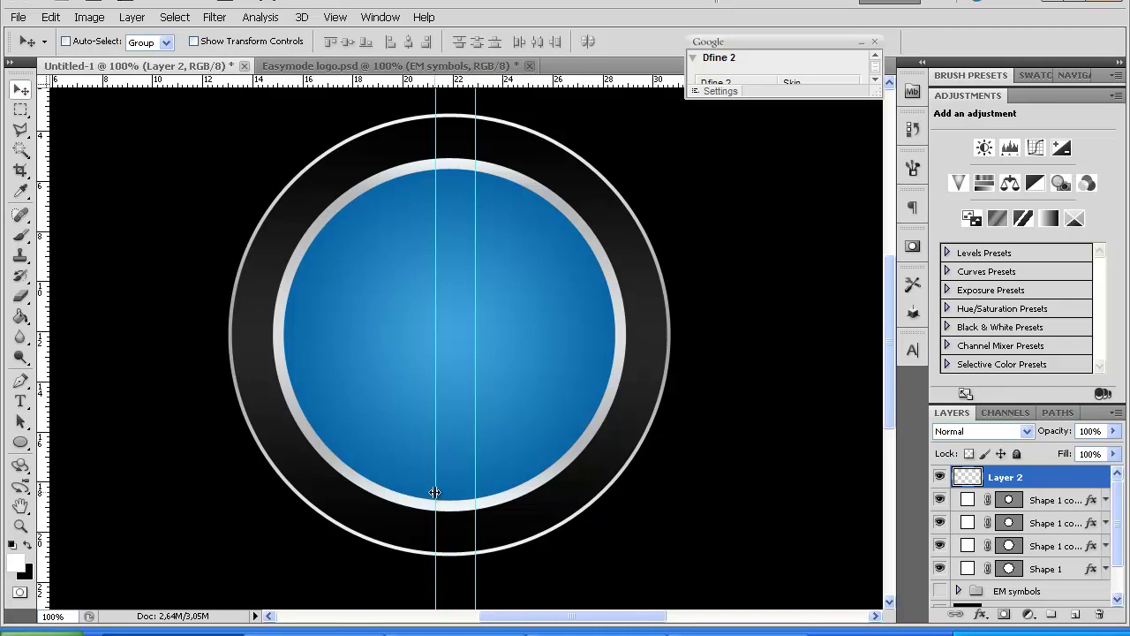
Adjust the positions of the two vertical guides around the circle's centre and add a third guide midway between them.
drag(432, 492, 430, 488)
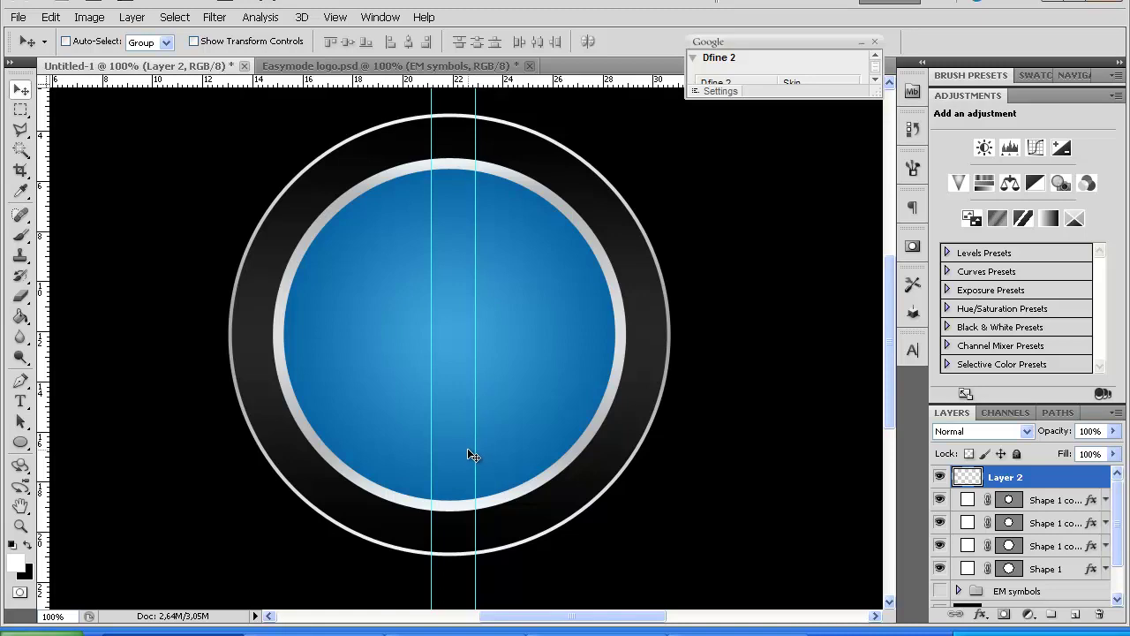
key(ctrl+minus)
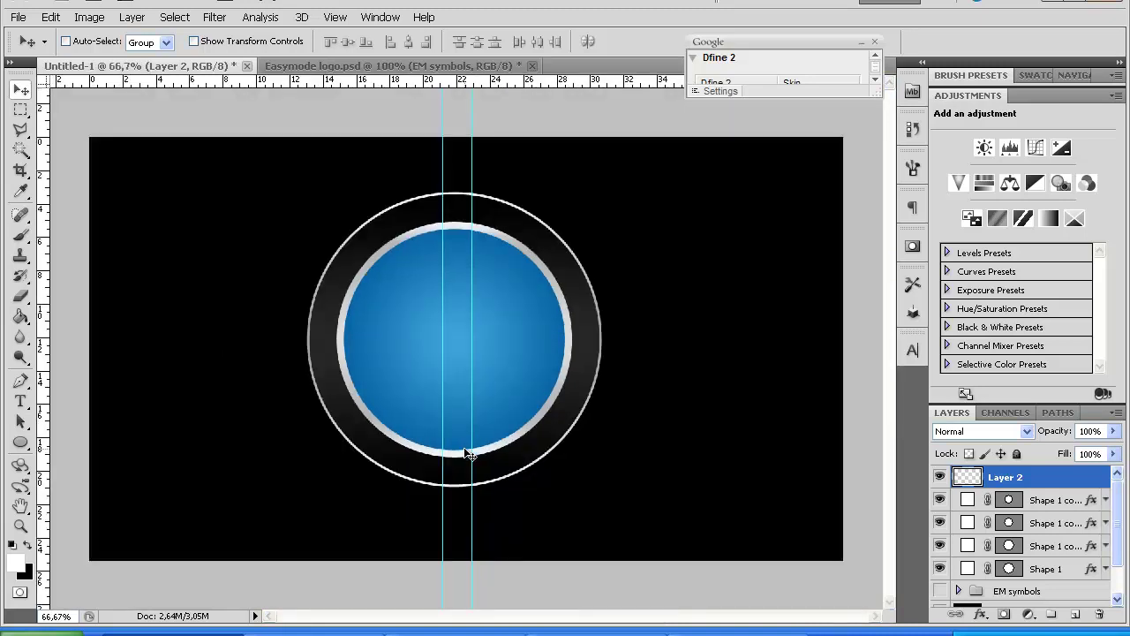
drag(468, 453, 446, 450)
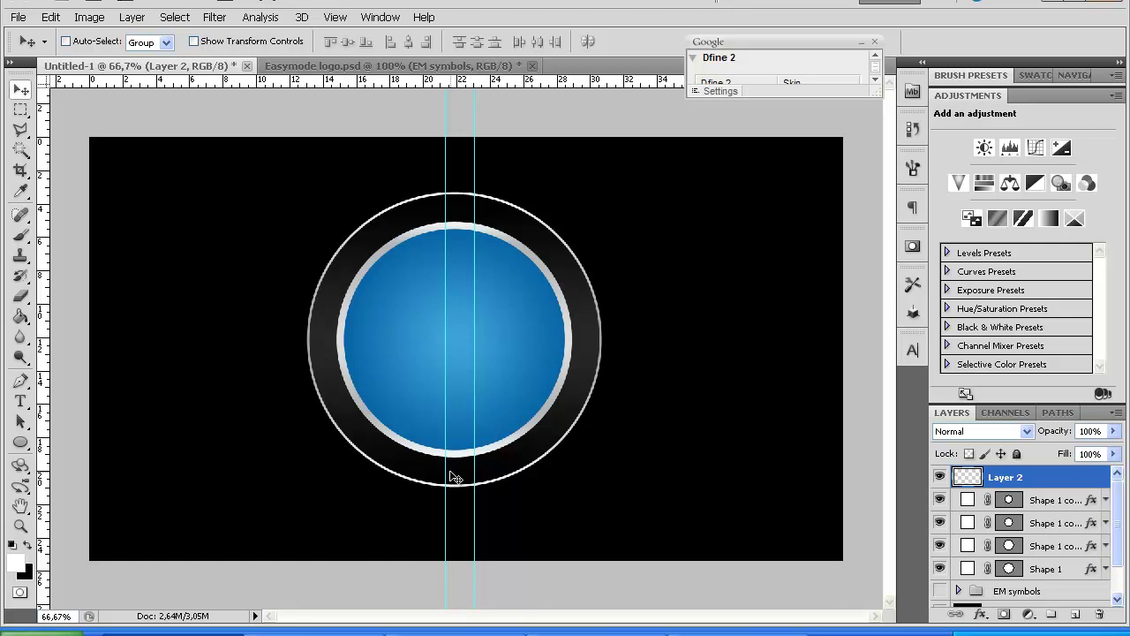
key(ctrl+plus)
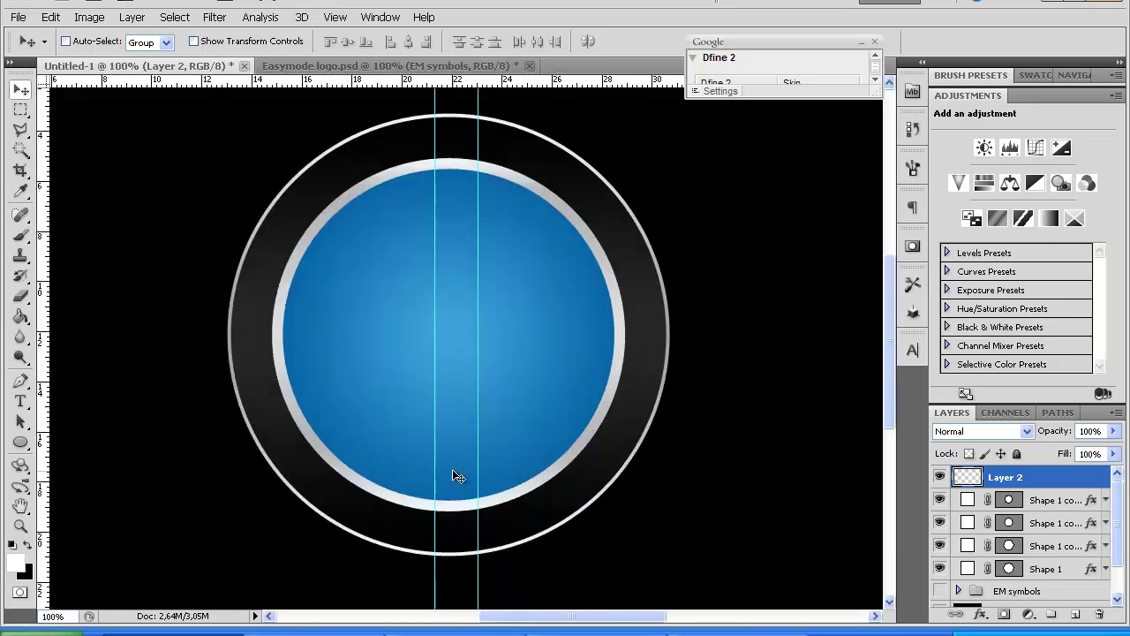
drag(47, 385, 456, 366)
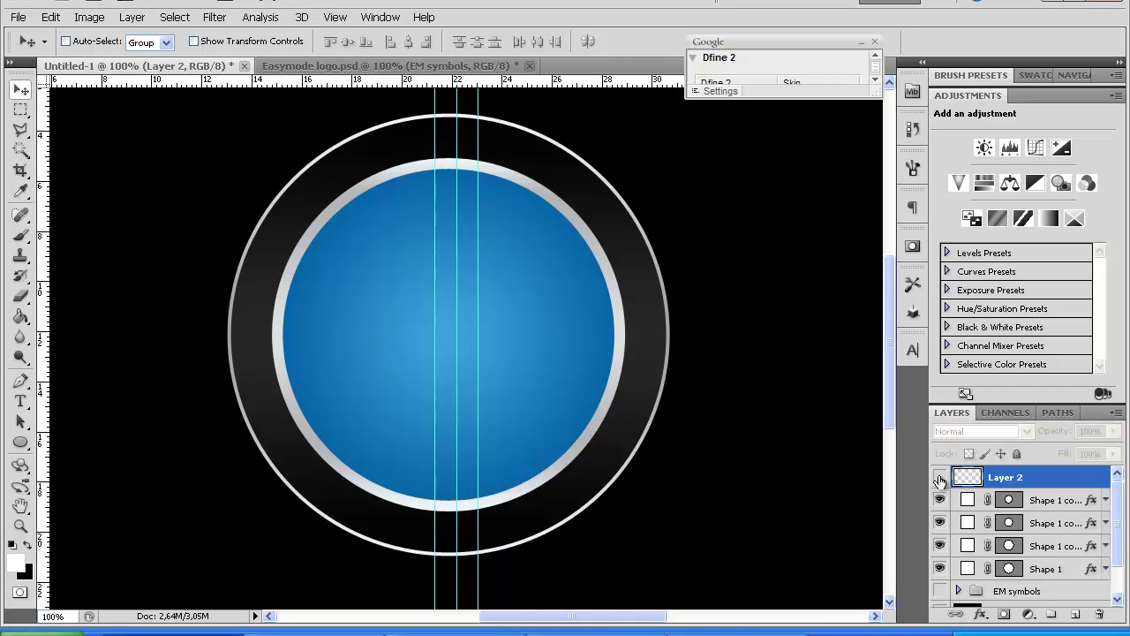
Place two horizontal guides, one at the upper edge of the blue circle and one a short distance below it.
key(ctrl+plus)
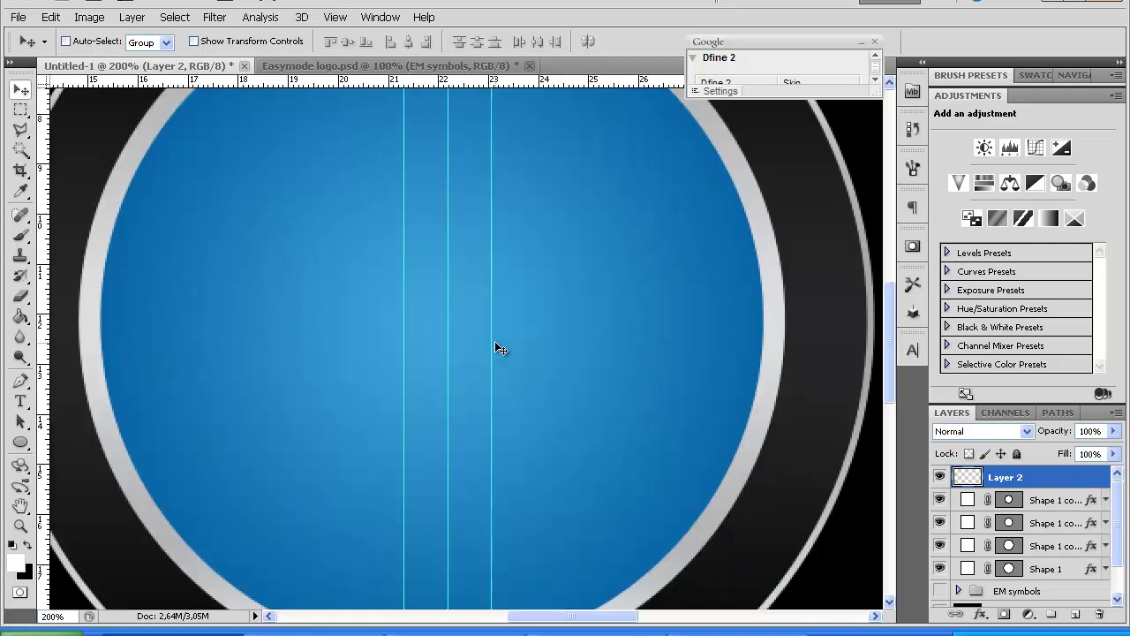
scroll(464, 338, up, 3)
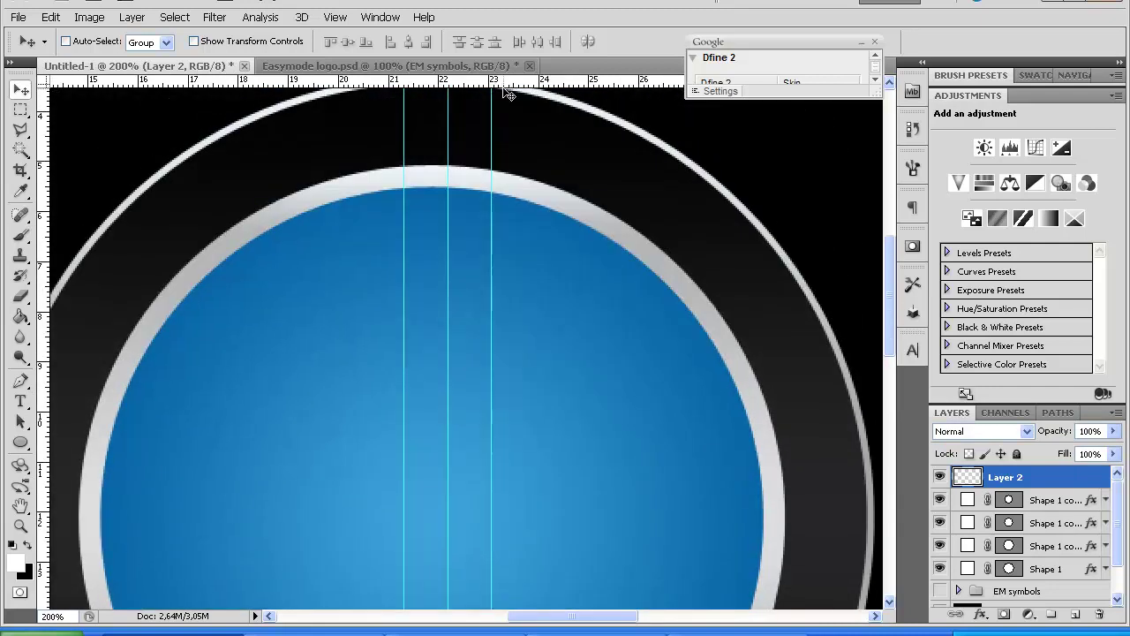
drag(502, 84, 501, 185)
drag(507, 88, 496, 265)
key(ctrl+minus)
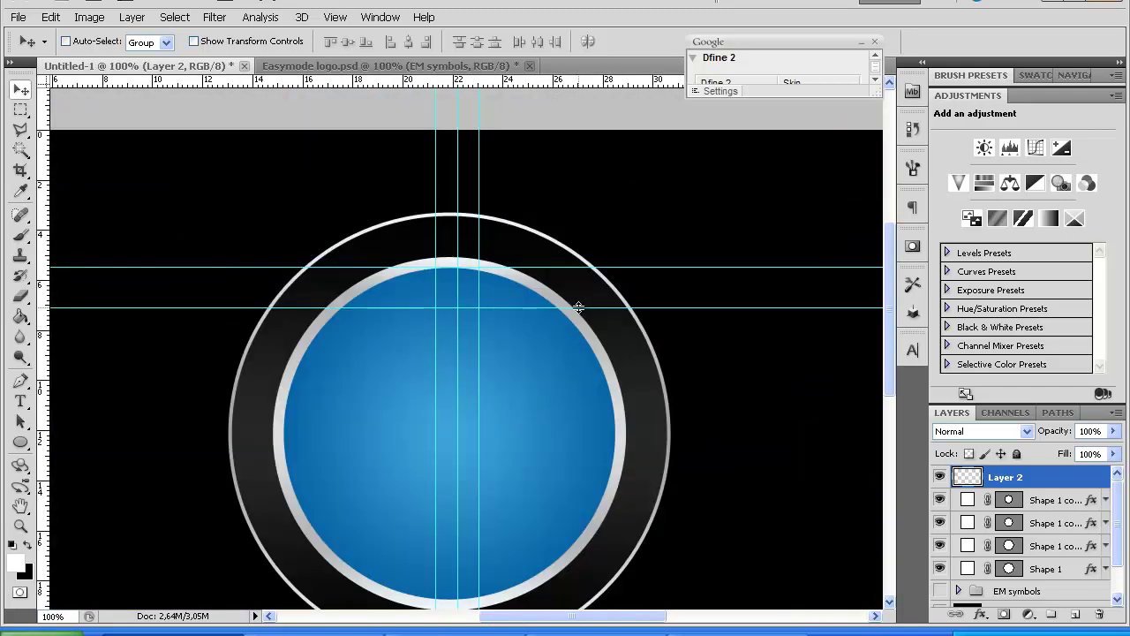
Draw a closed downward-pointing triangle path with the Pen tool on Layer 2, snapping its corners to the guide intersections.
key(ctrl+plus)
key(ctrl+minus)
key(ctrl+minus)
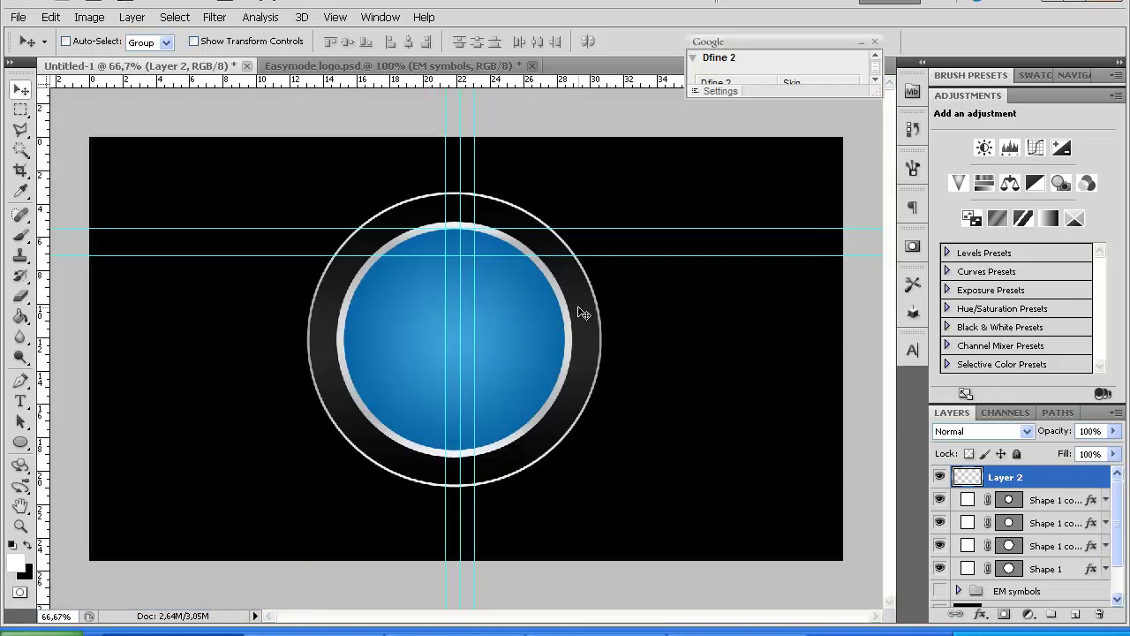
key(ctrl+plus)
key(ctrl+plus)
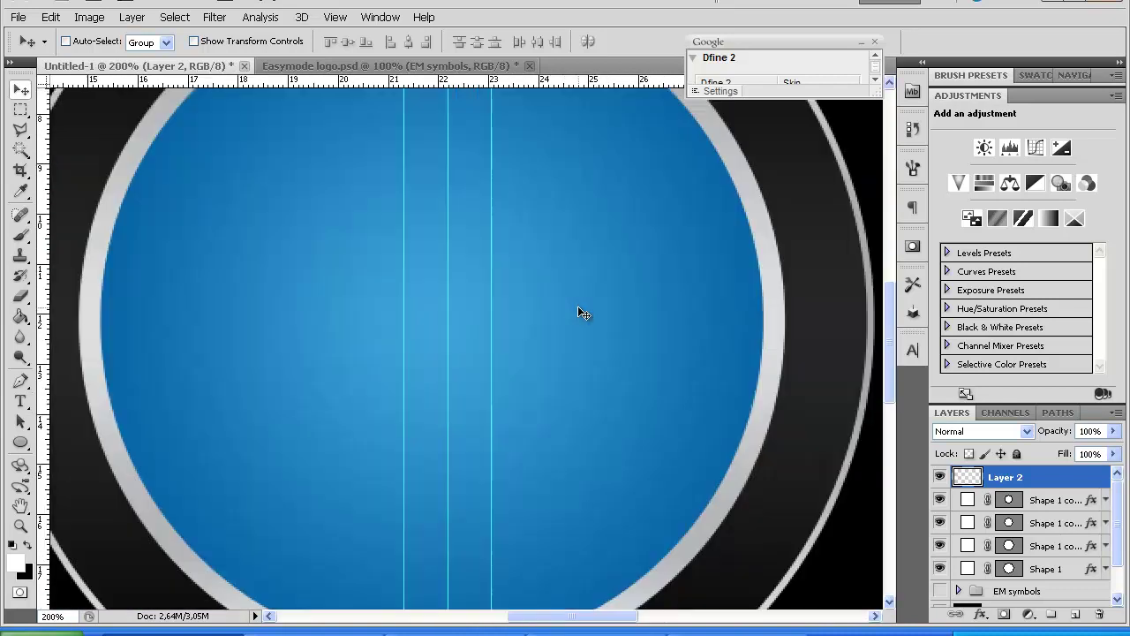
scroll(547, 261, up, 3)
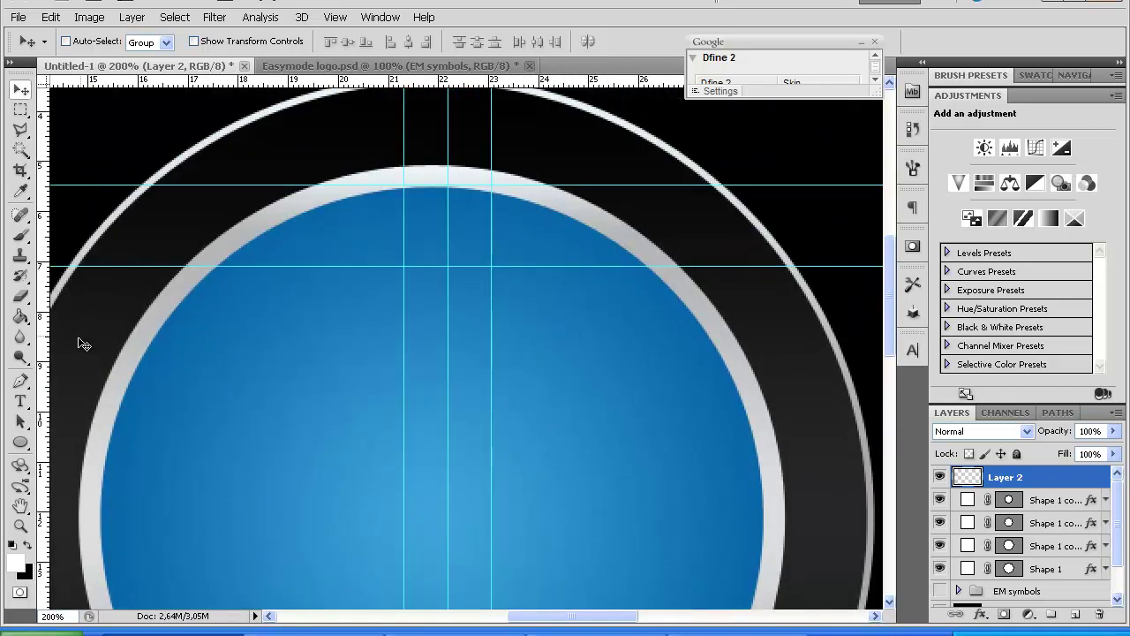
click(21, 381)
click(60, 374)
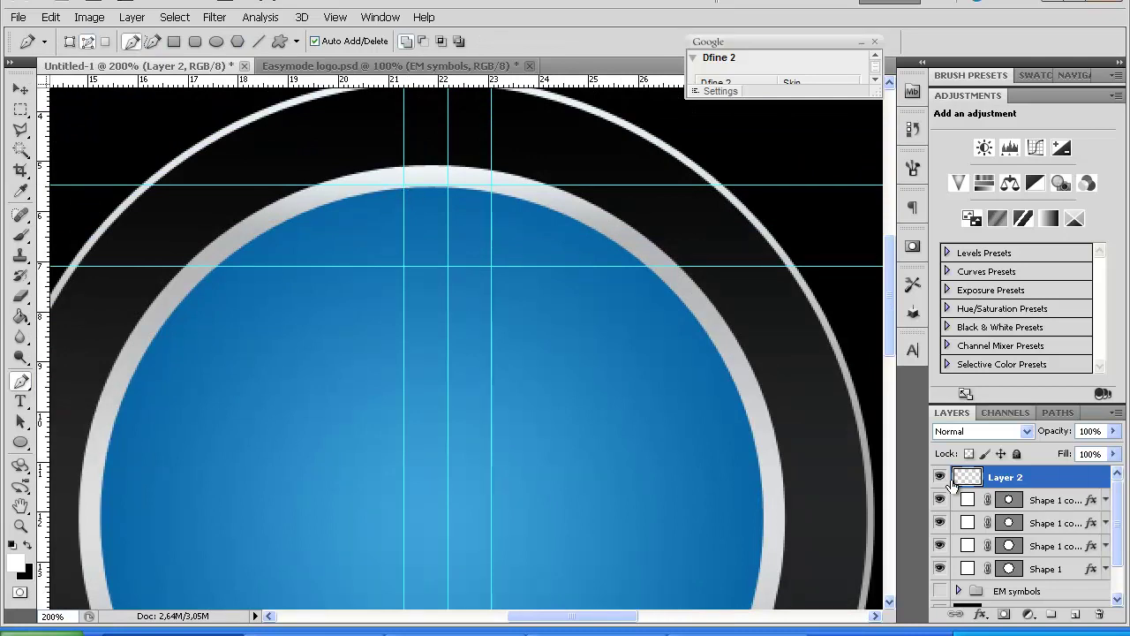
click(403, 184)
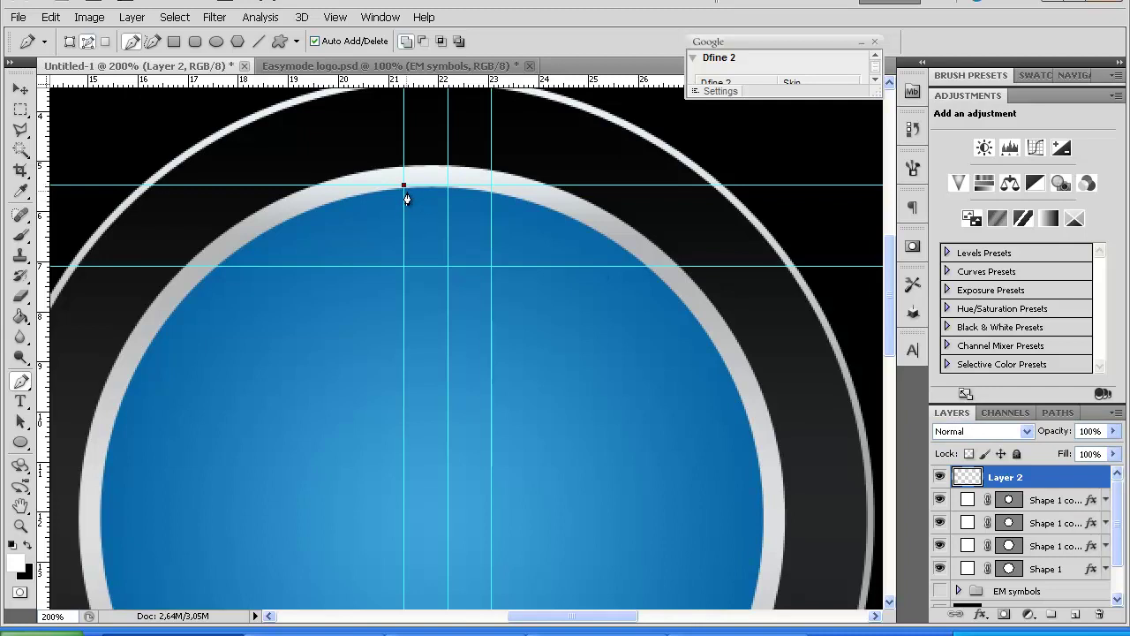
click(448, 265)
click(405, 188)
Fill the triangle path with the white Foreground Color at 100% opacity in Normal mode and delete the path.
right_click(455, 186)
click(519, 289)
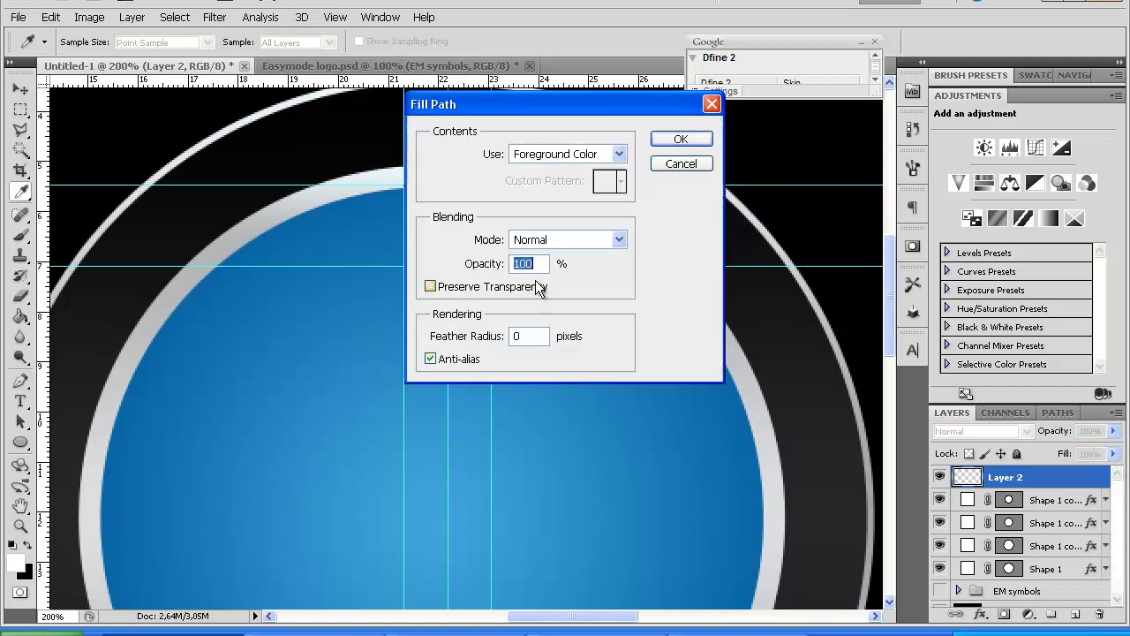
click(667, 144)
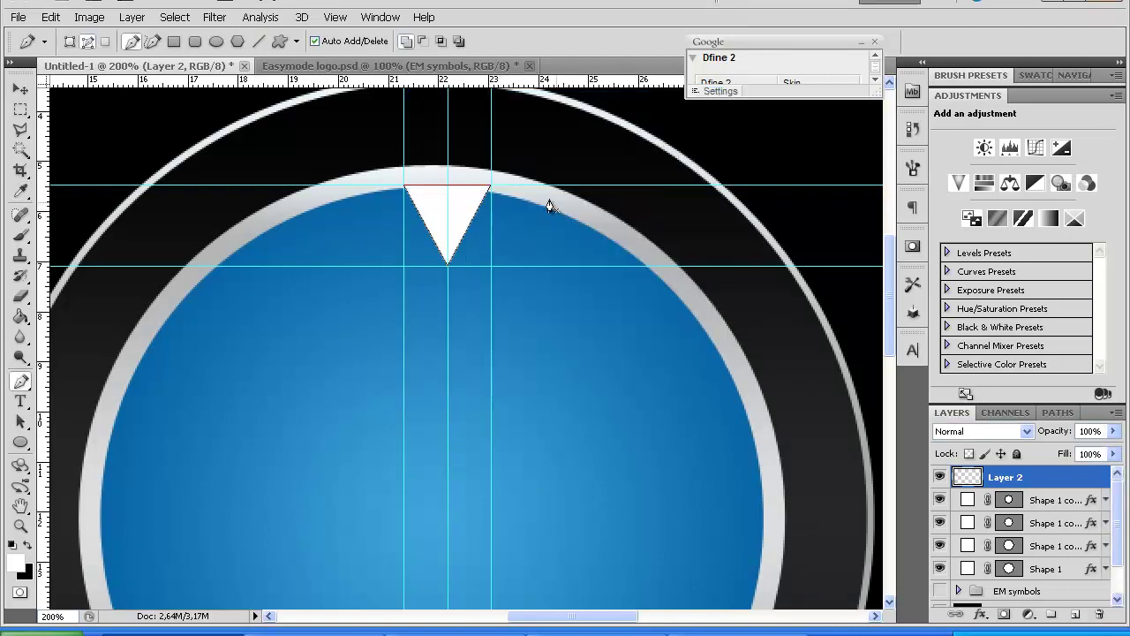
right_click(461, 200)
click(499, 224)
right_click(1006, 478)
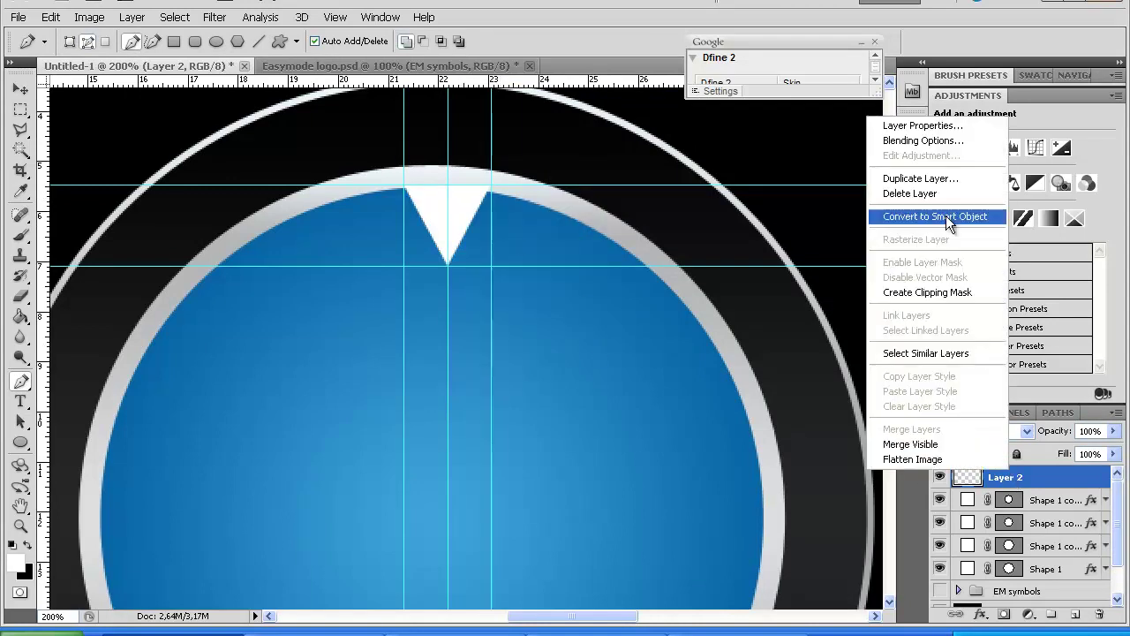
click(921, 178)
click(715, 174)
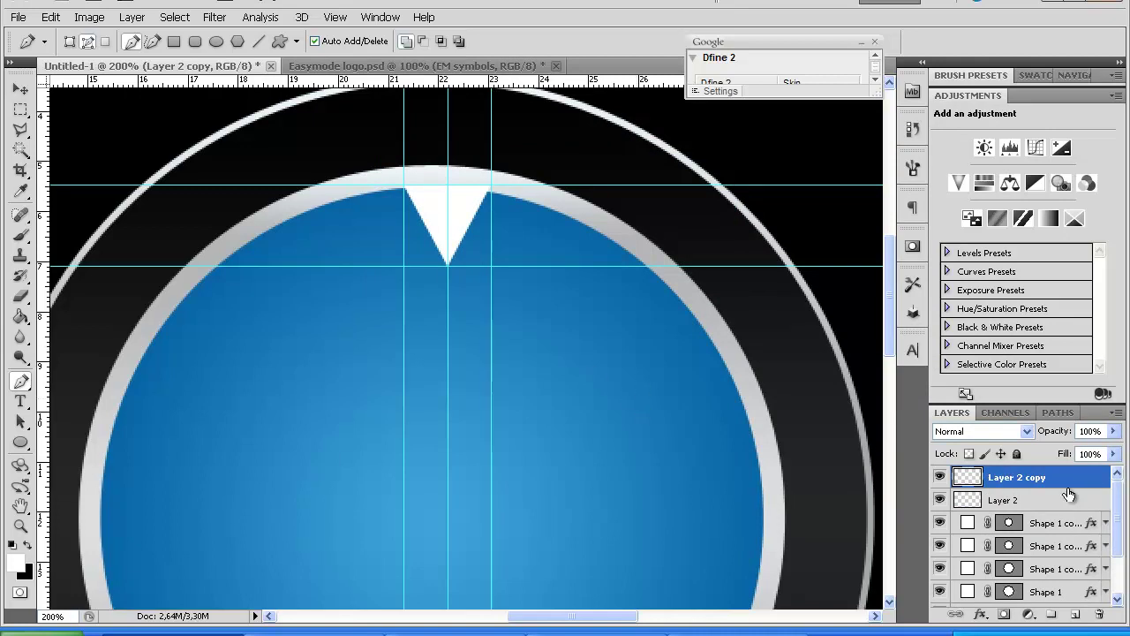
key(ctrl+e)
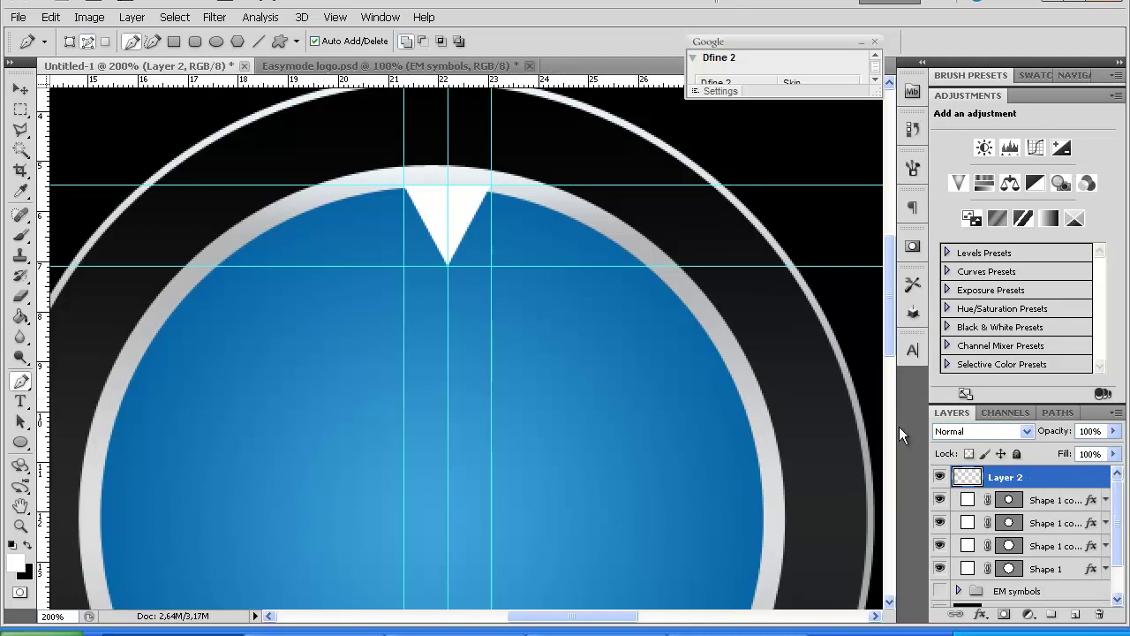
Duplicate the triangle's Layer 2, flip the copy vertically and place it at the lower edge of the blue circle.
key(ctrl+j)
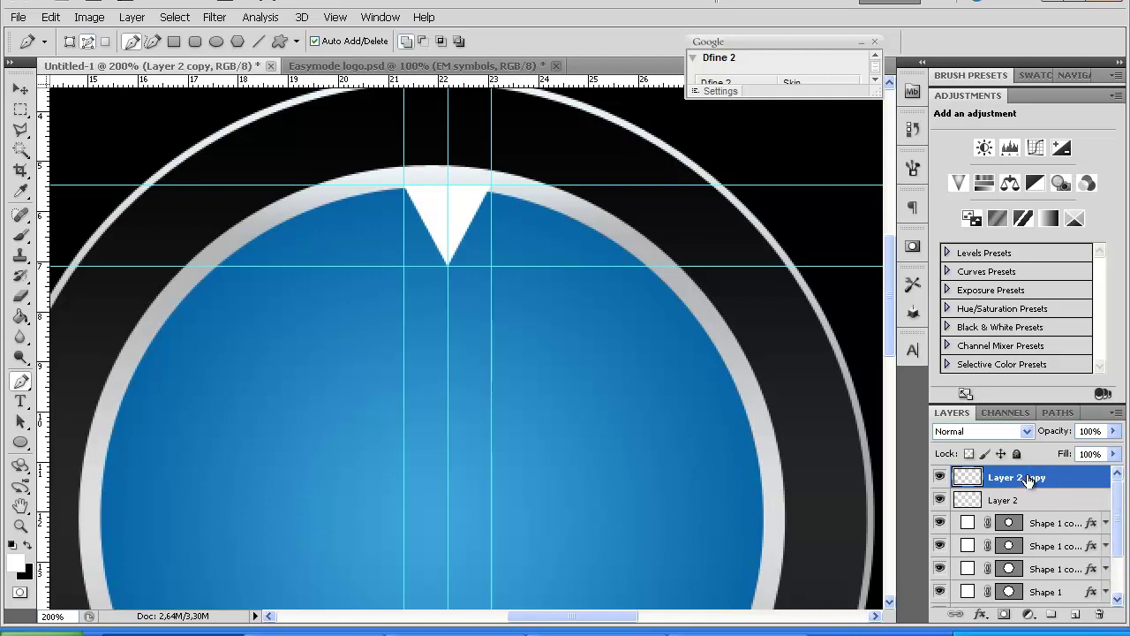
key(ctrl+t)
right_click(478, 264)
click(517, 447)
scroll(487, 353, down, 4)
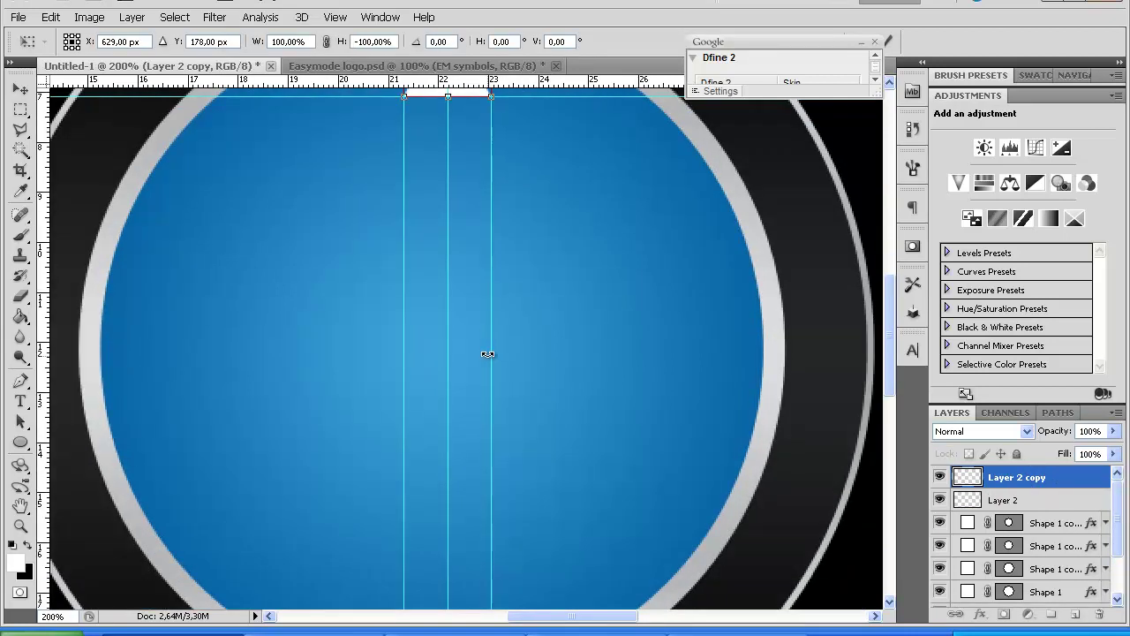
key(ctrl+minus)
drag(468, 212, 469, 504)
key(Return)
key(p)
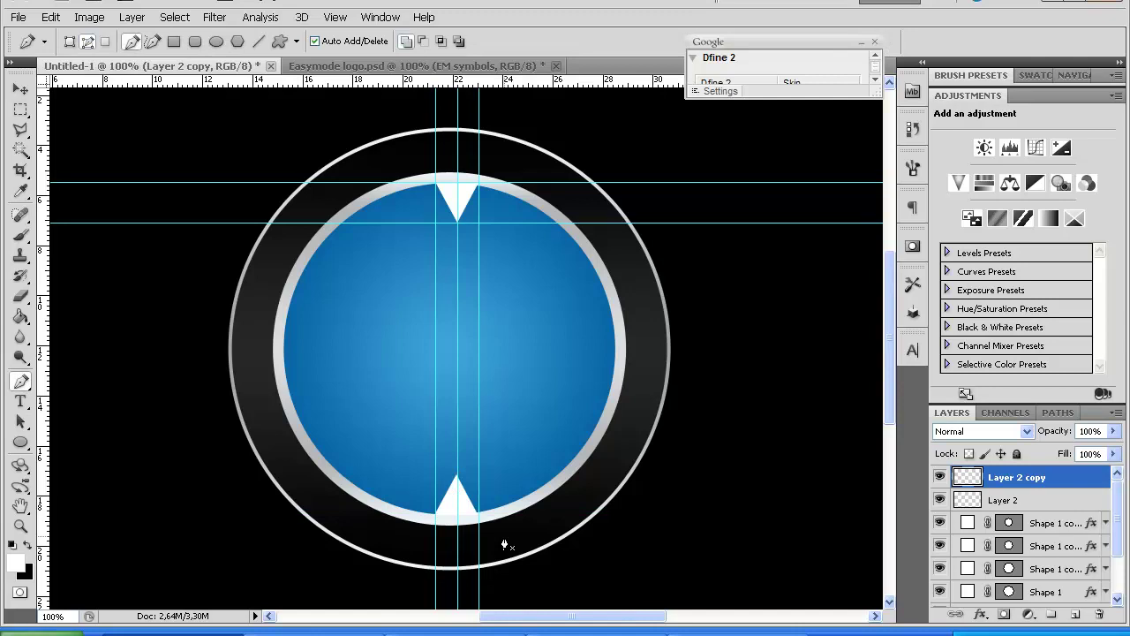
Duplicate the upper and lower triangle layers, Layer 2 and Layer 2 copy, together.
shift+click(1013, 507)
right_click(1019, 475)
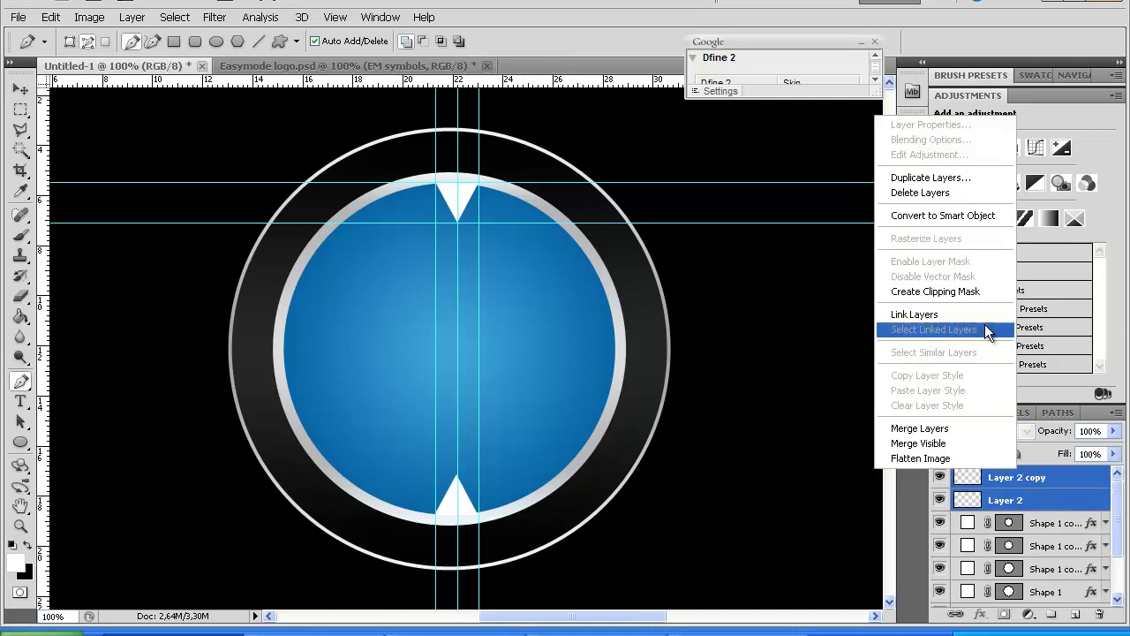
click(930, 178)
click(716, 176)
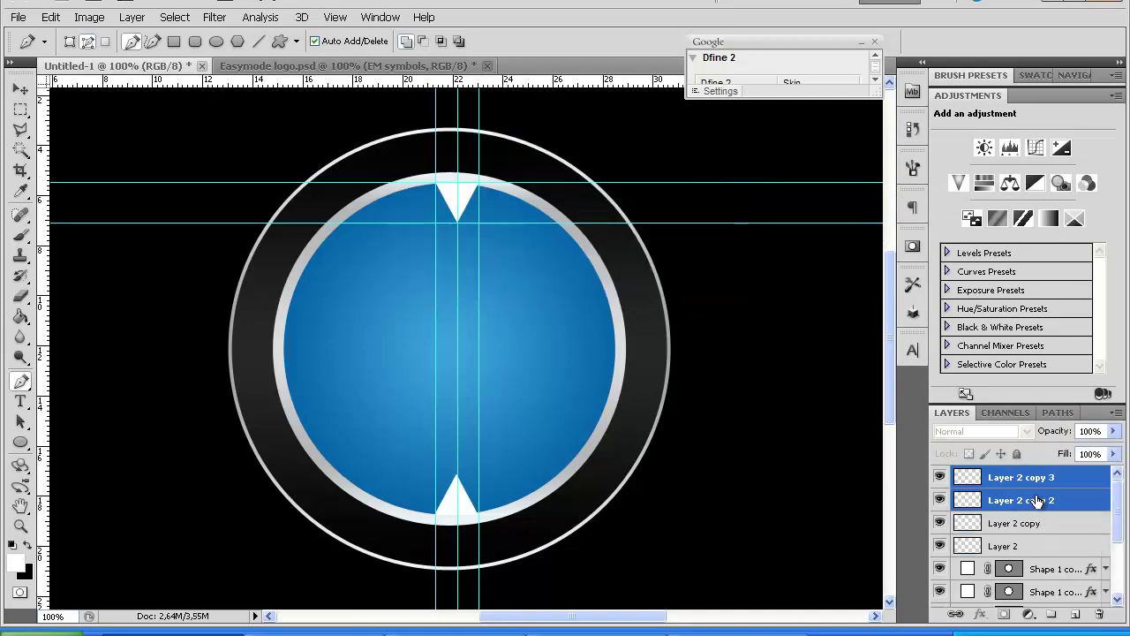
Rotate the duplicated triangle pair 90° and move it horizontally to X 620.13 px so the triangles meet the circle's side edges.
key(ctrl+t)
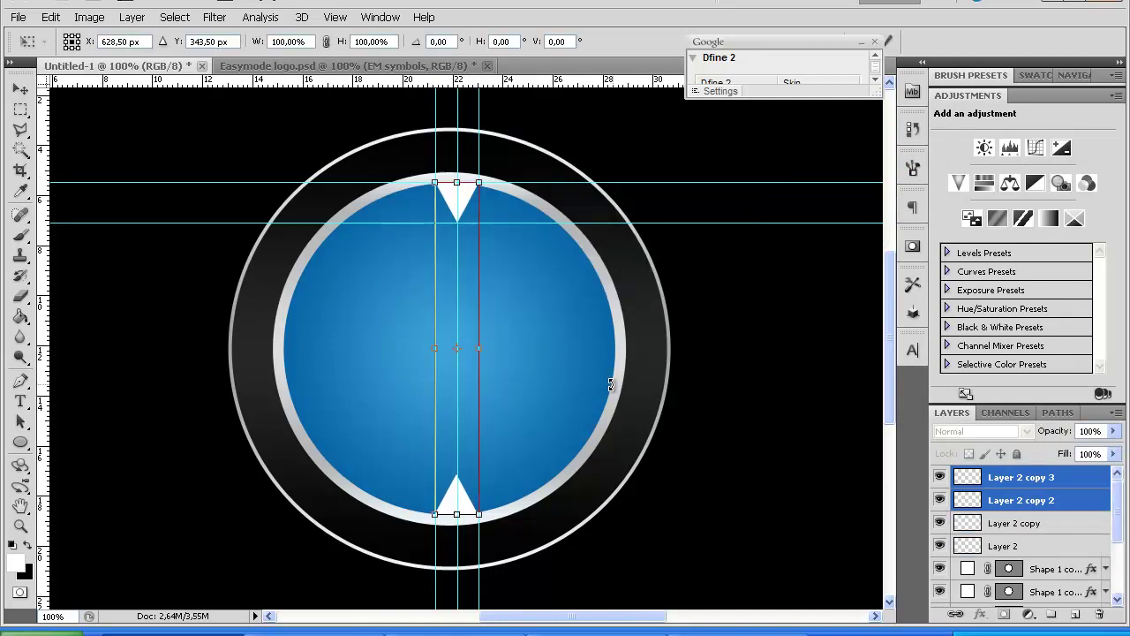
right_click(466, 286)
click(493, 445)
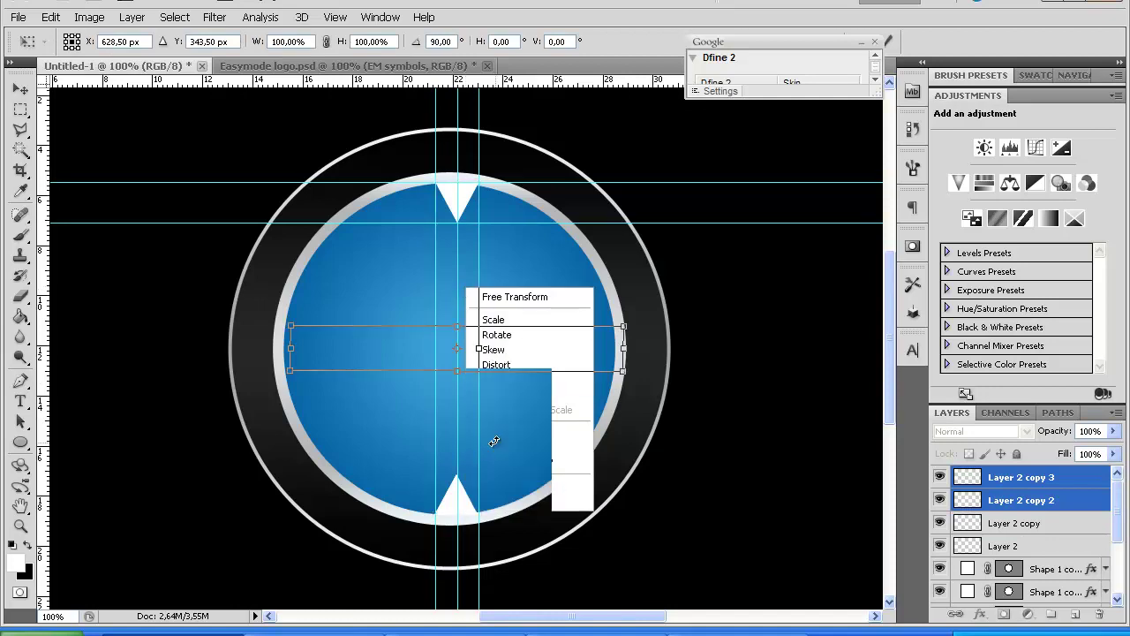
key(ctrl+plus)
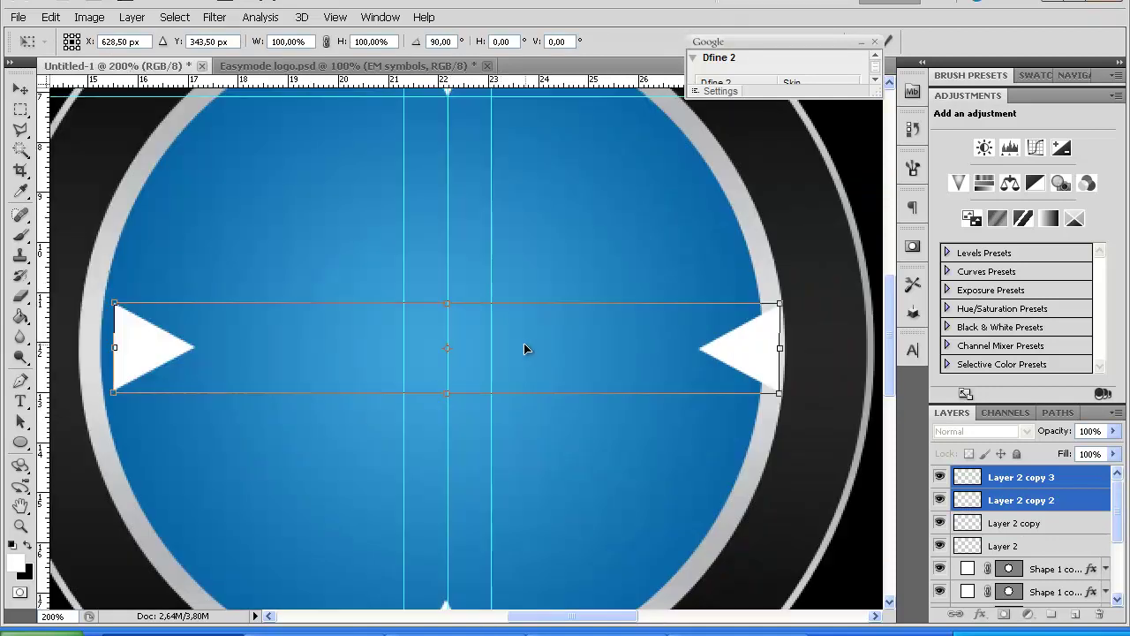
drag(537, 348, 523, 347)
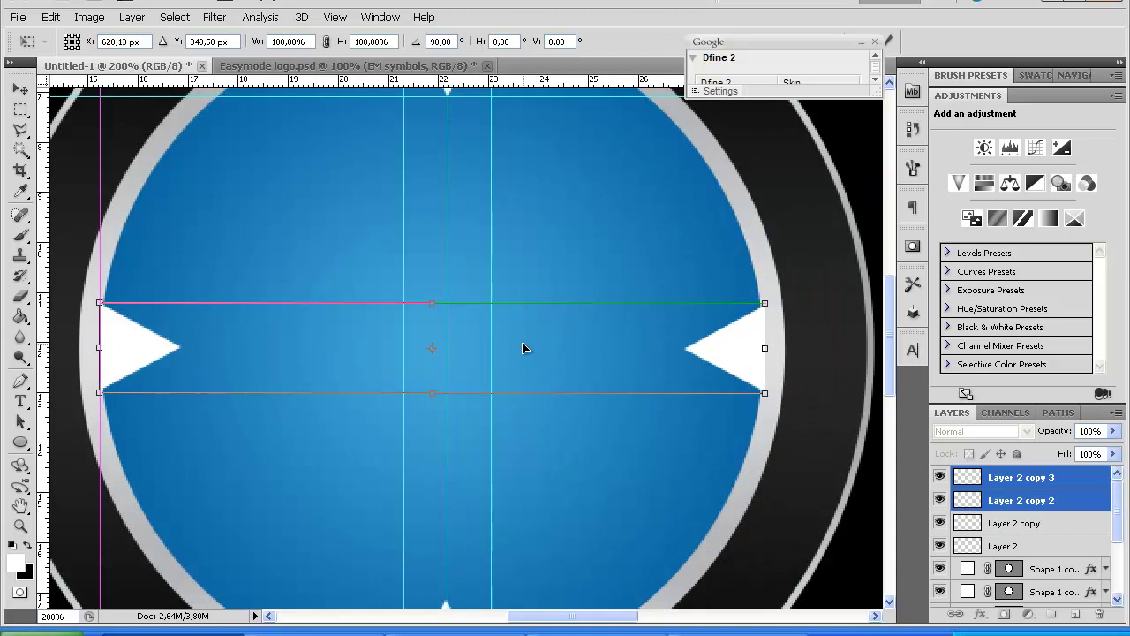
key(Return)
key(p)
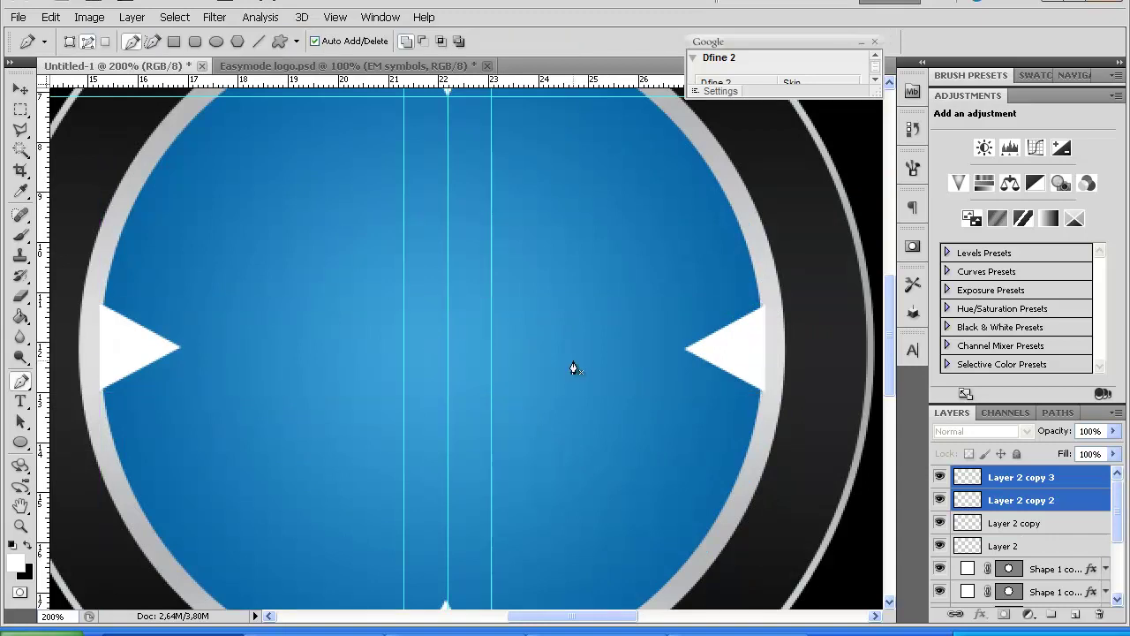
Nudge the rotated triangle pair slightly further left to fine-tune its alignment with the ring.
key(ctrl+t)
drag(651, 360, 644, 360)
key(Return)
key(p)
key(ctrl+minus)
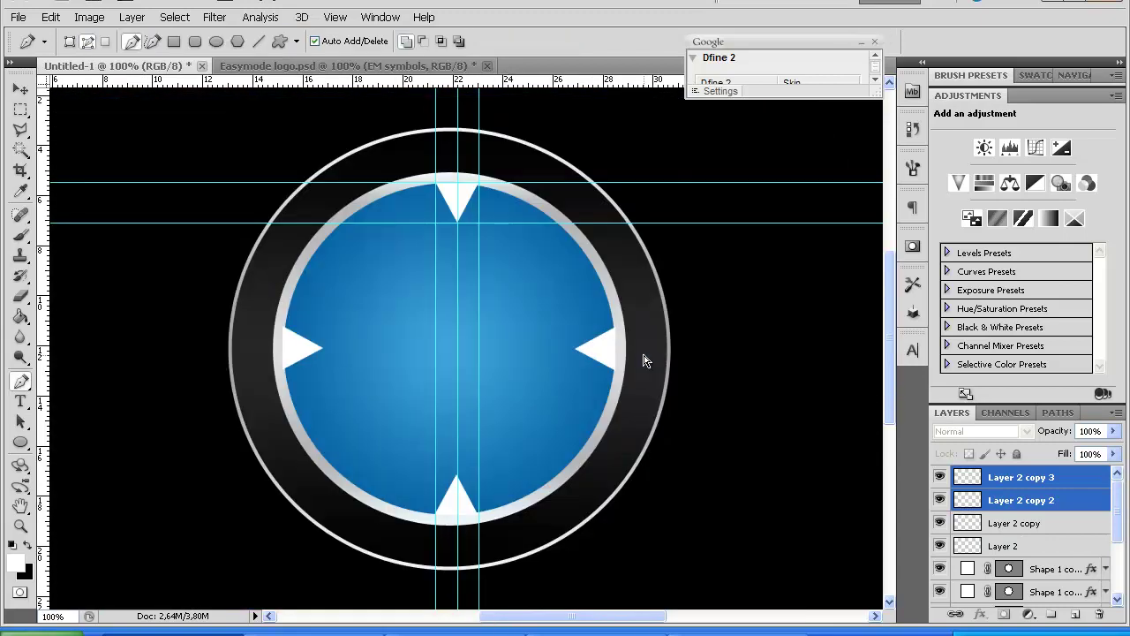
Merge the four triangle layers, from Layer 2 to Layer 2 copy 3, into a single layer.
click(1005, 547)
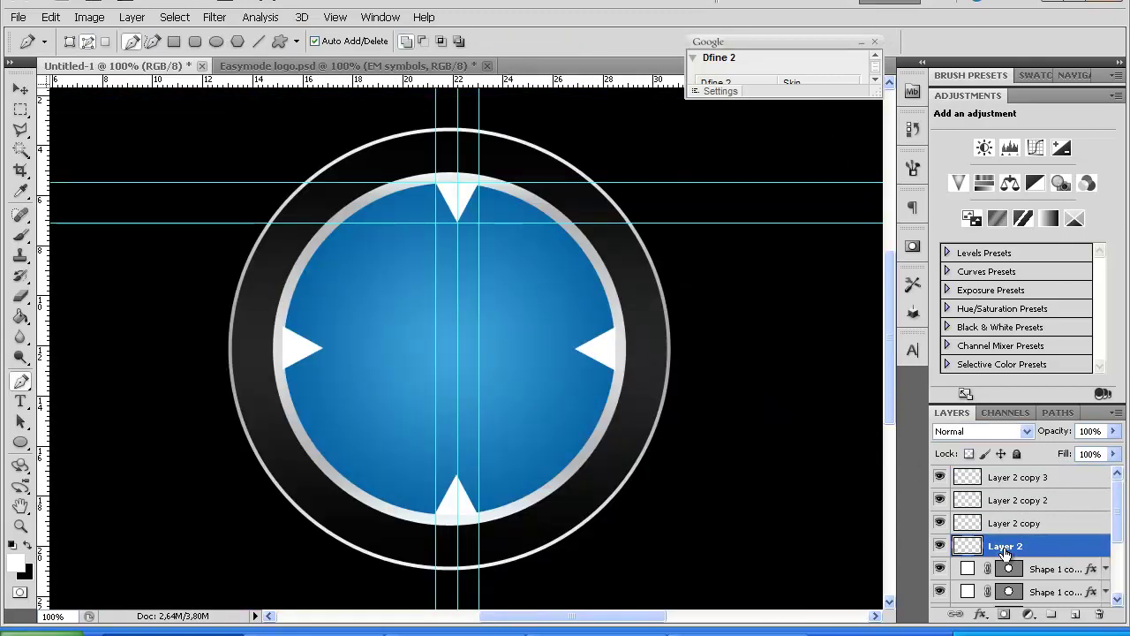
shift+click(1029, 478)
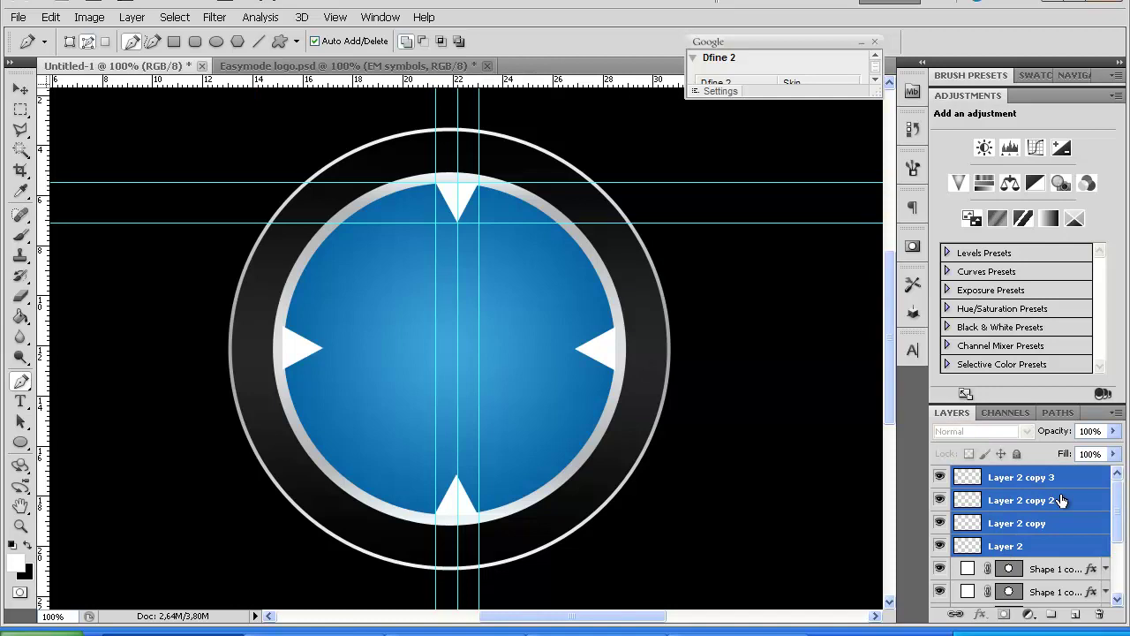
right_click(1027, 482)
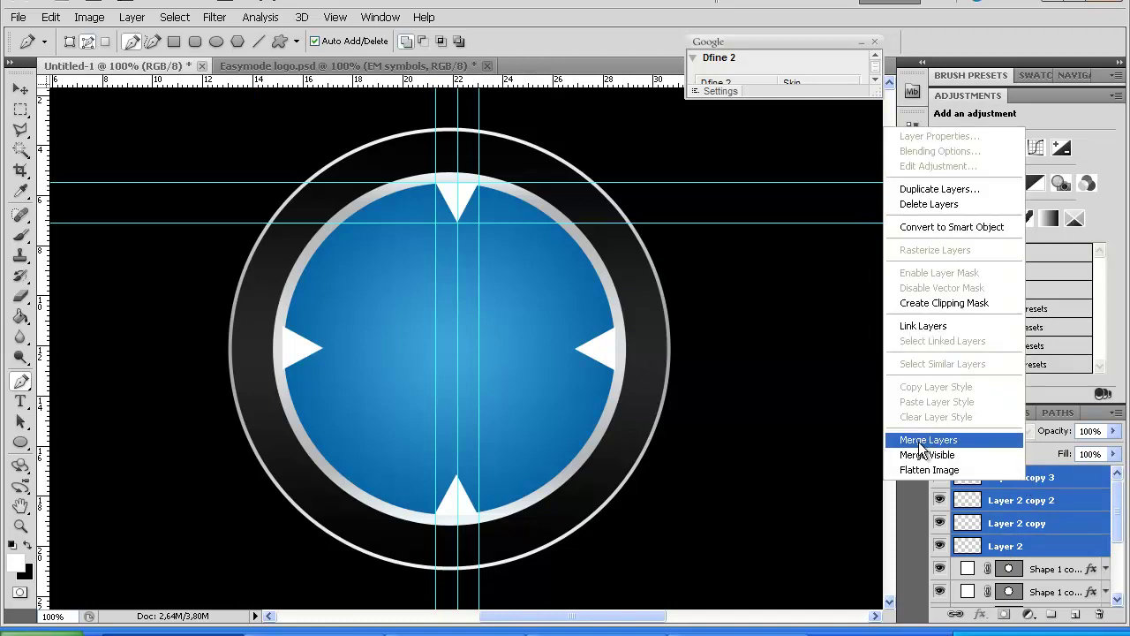
click(1072, 481)
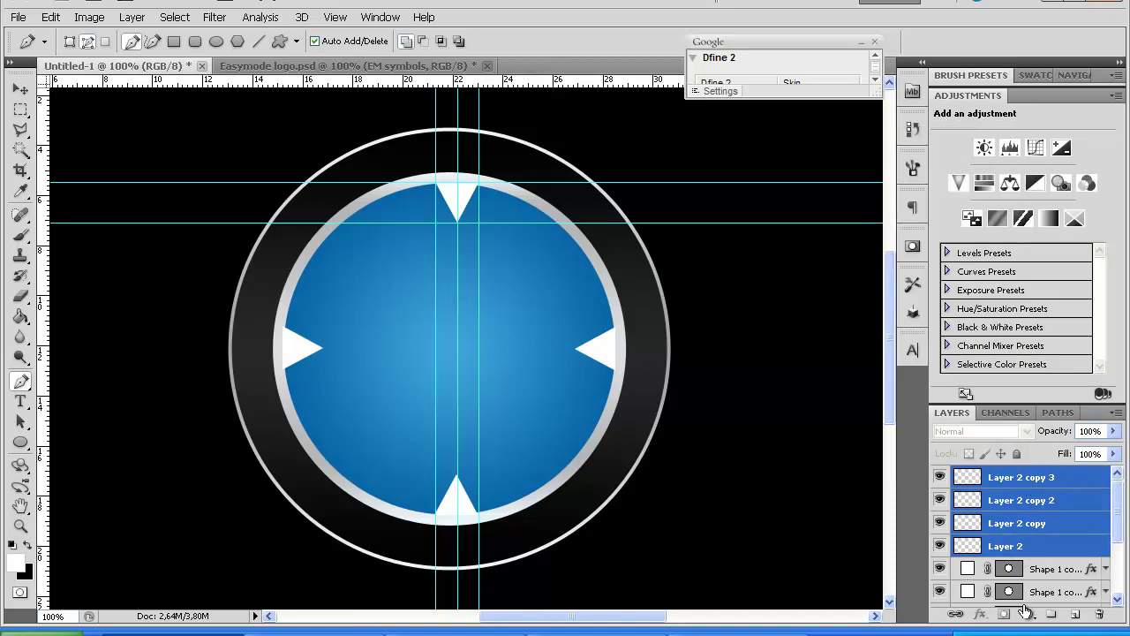
right_click(1041, 477)
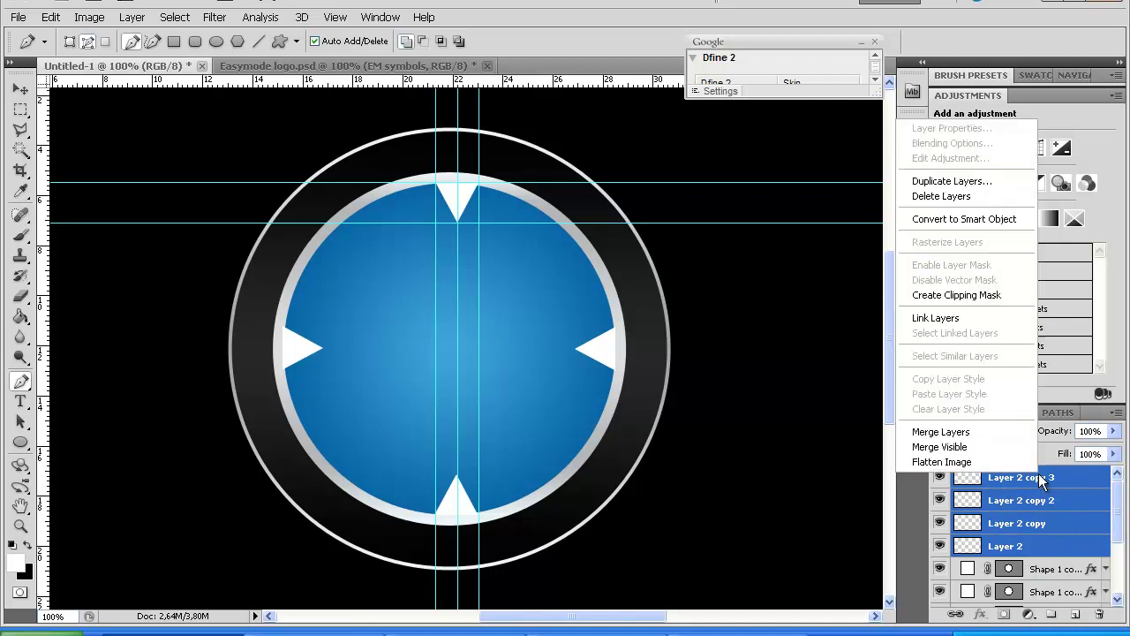
click(941, 433)
click(940, 478)
click(940, 478)
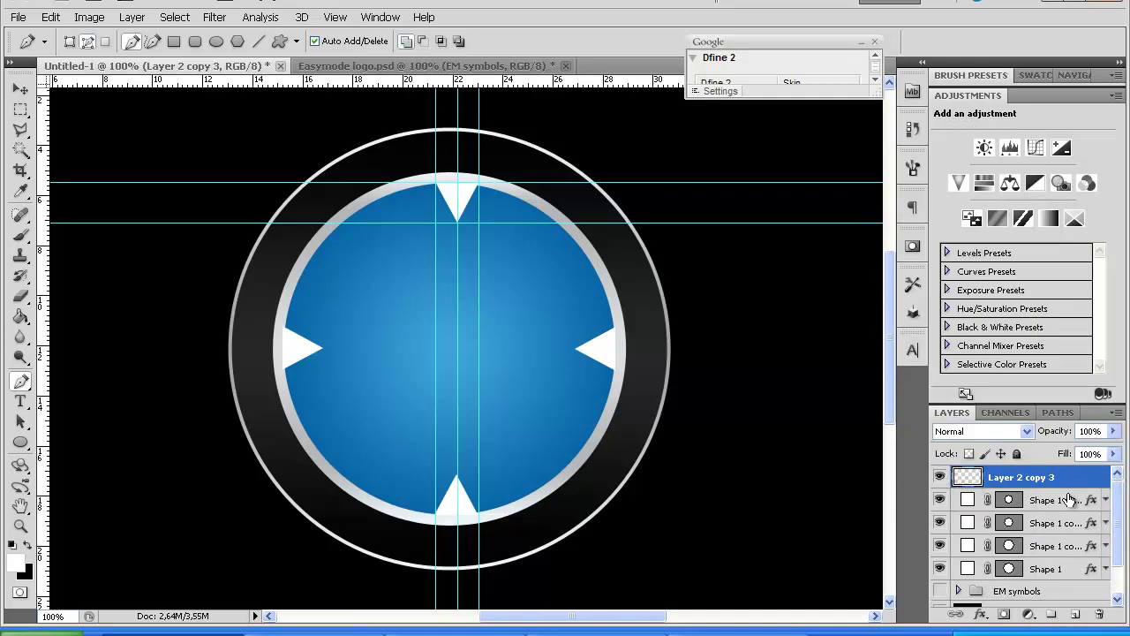
Load the merged triangles' outline as a selection and rasterize the blue circle layer, Shape 1 copy 3.
ctrl+click(1009, 501)
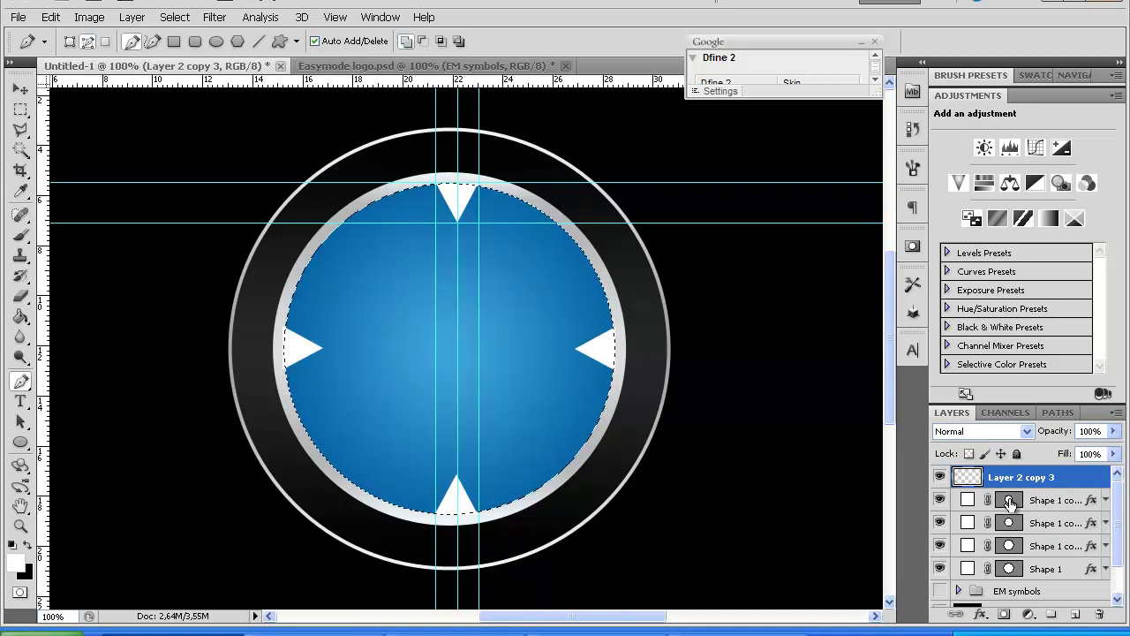
key(ctrl+d)
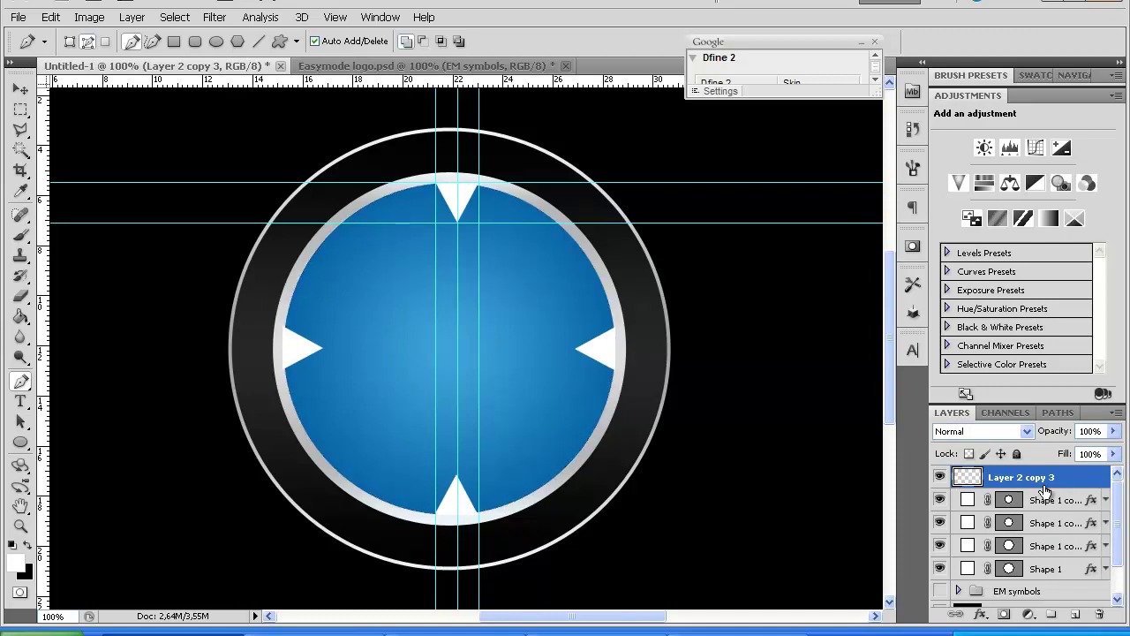
ctrl+click(968, 477)
click(1058, 502)
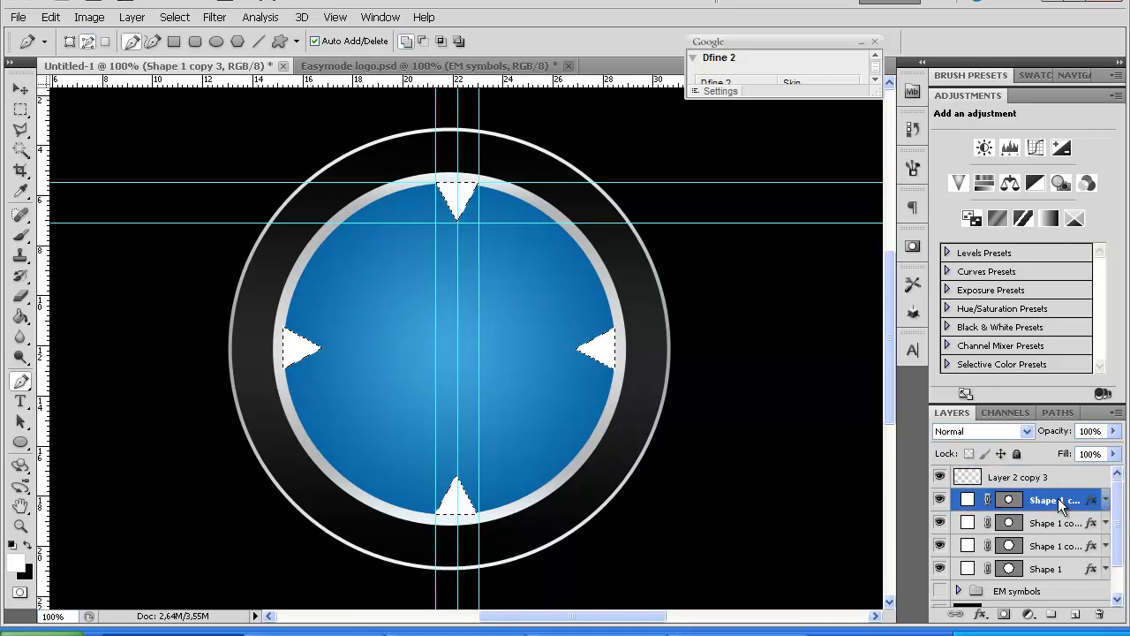
right_click(1059, 504)
click(936, 263)
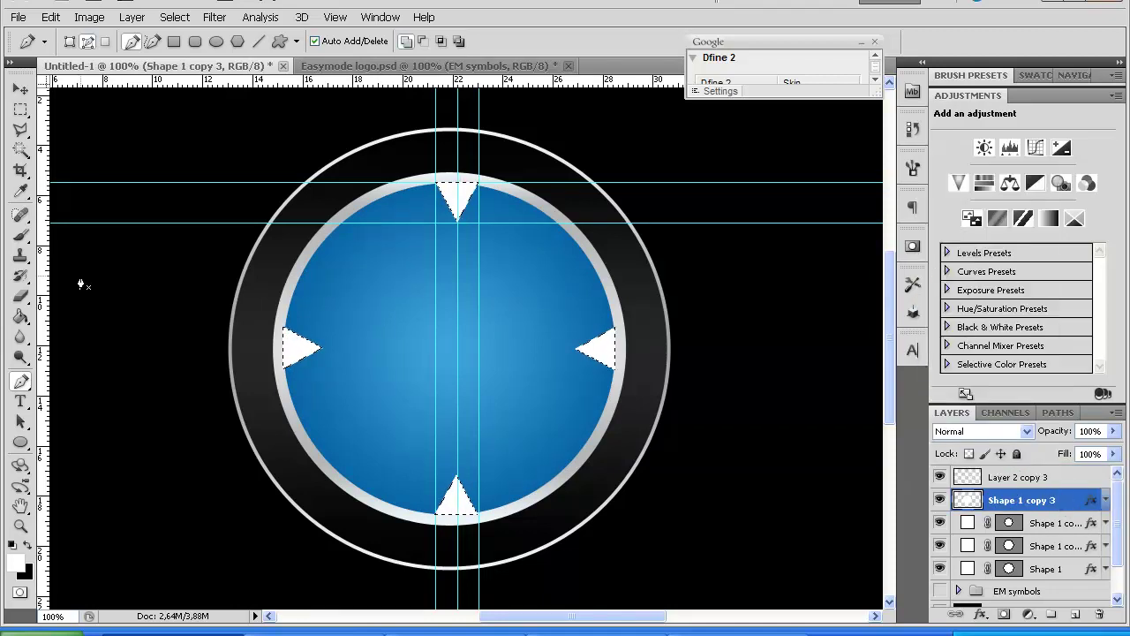
Erase the four selected triangle areas from Shape 1 copy 3, deselect, and hide Layer 2 copy 3.
click(22, 297)
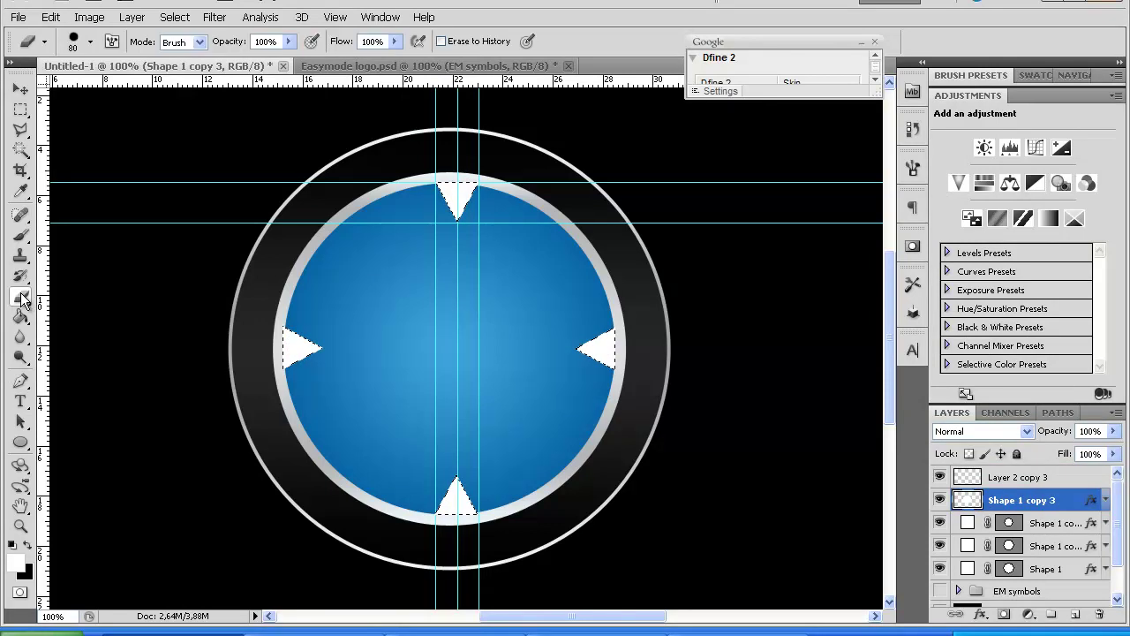
click(1020, 477)
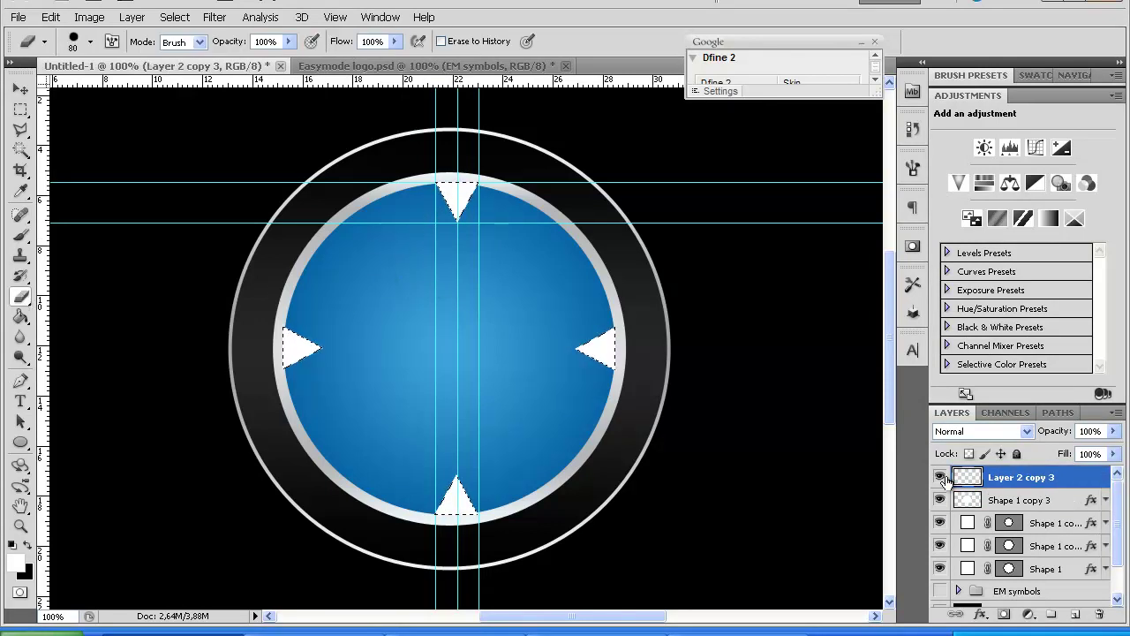
click(1020, 499)
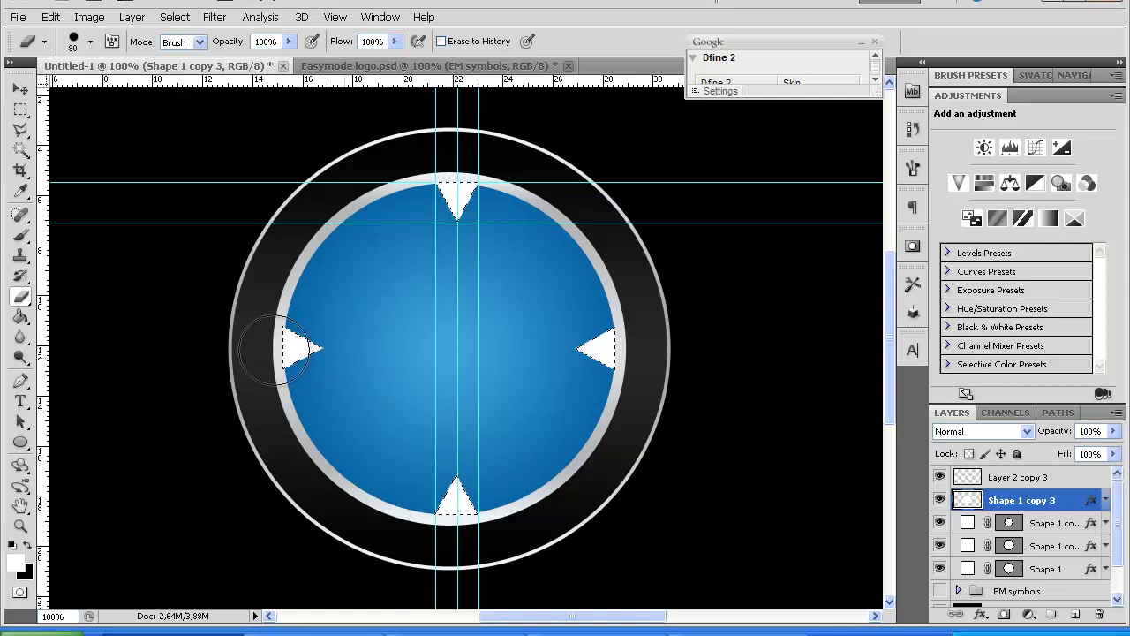
key(ctrl+d)
click(940, 477)
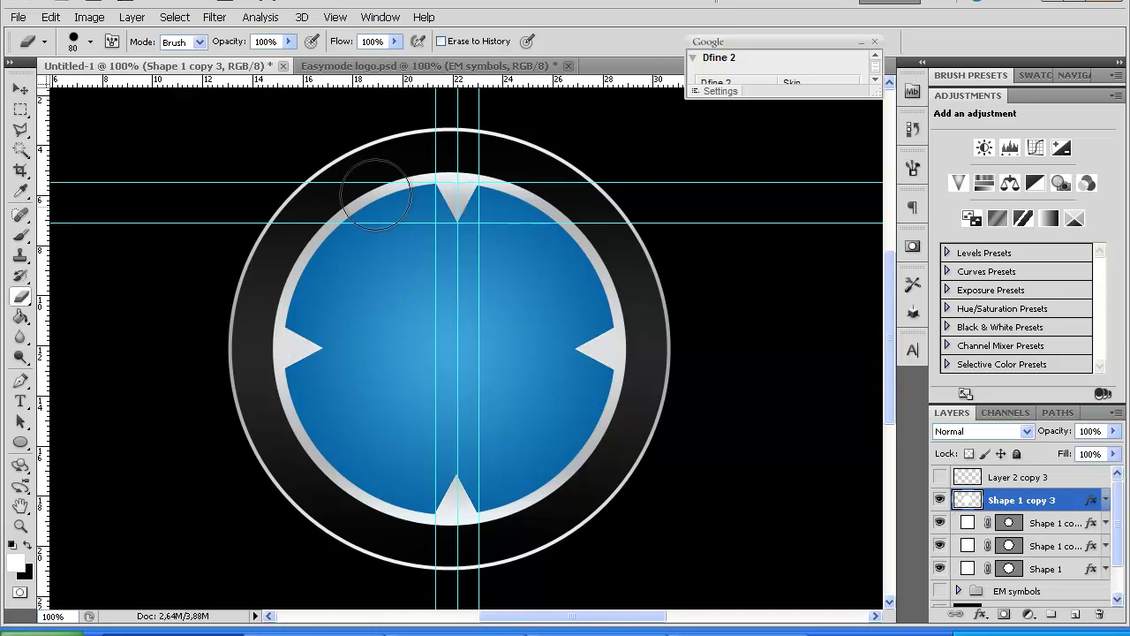
click(23, 89)
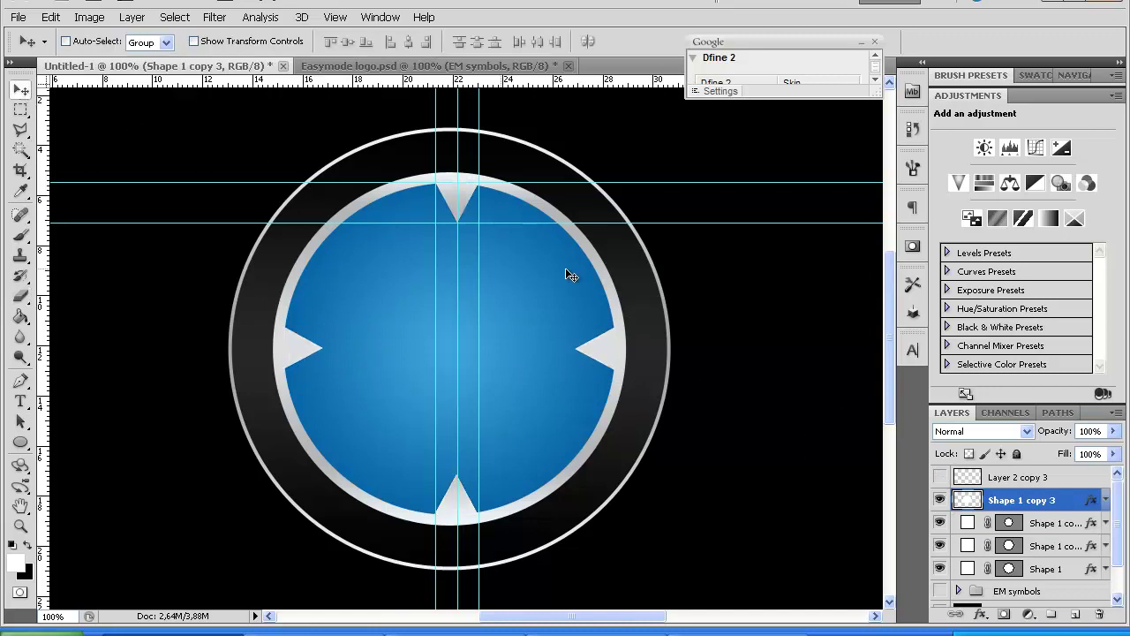
Hide the guides and inspect the cut-outs by toggling Shape 1 copy 3 and Layer 2 copy 3, leaving the triangle layer hidden.
click(940, 500)
click(940, 500)
key(ctrl+h)
click(1095, 478)
click(940, 477)
click(939, 477)
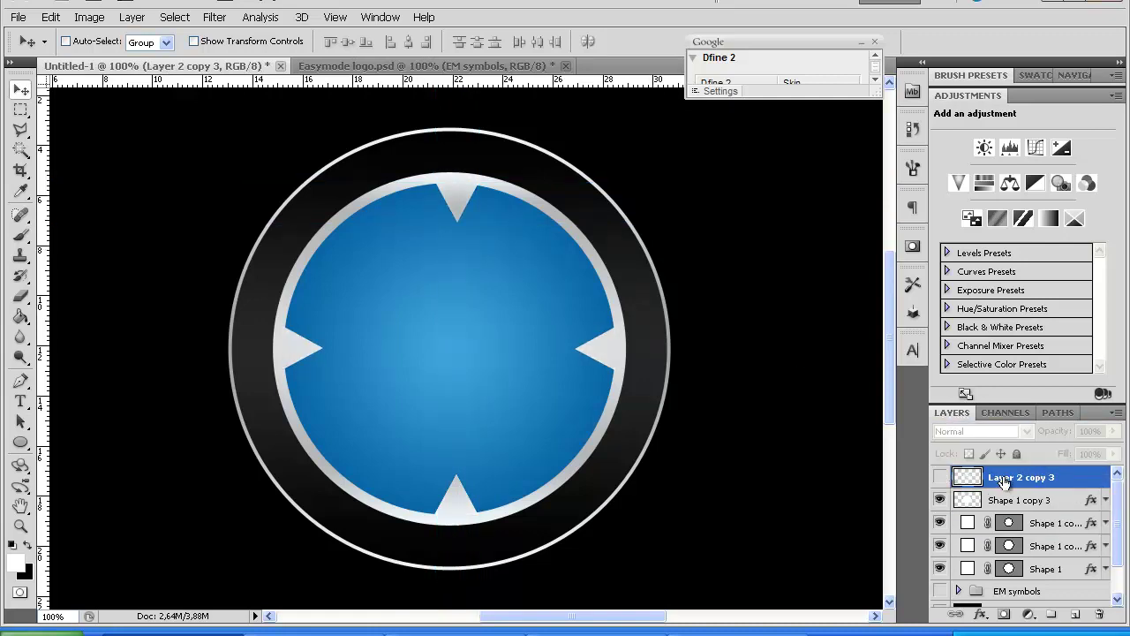
right_click(941, 477)
click(970, 629)
Move the EM symbols group to the top of the layer stack and make it visible.
scroll(1082, 613, down, 1)
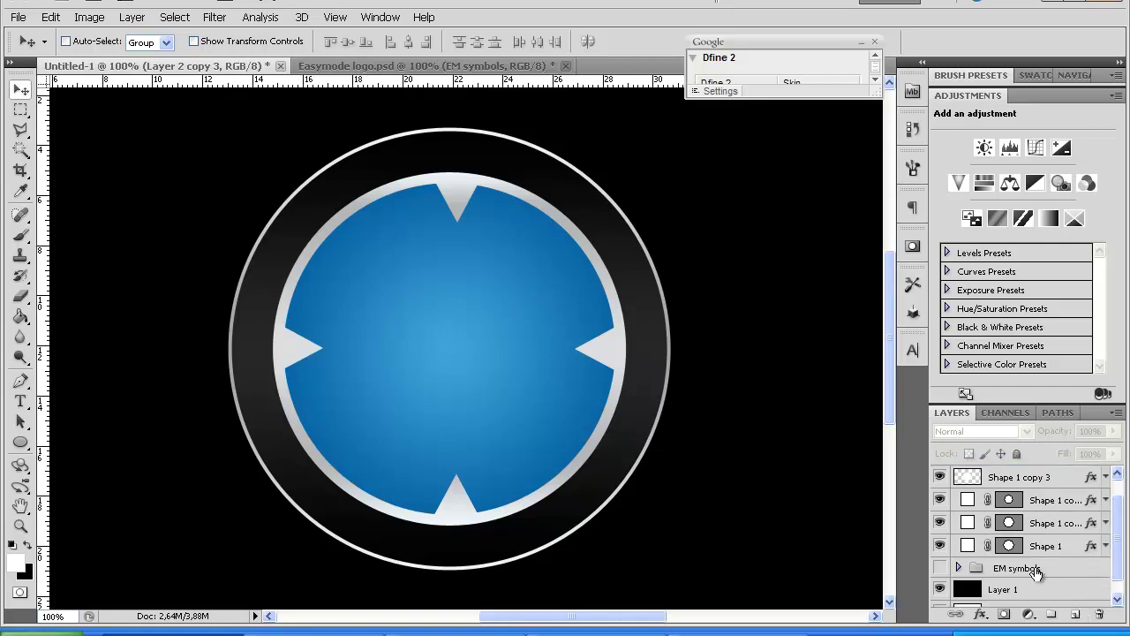
scroll(1040, 576, up, 1)
drag(1033, 599, 1025, 474)
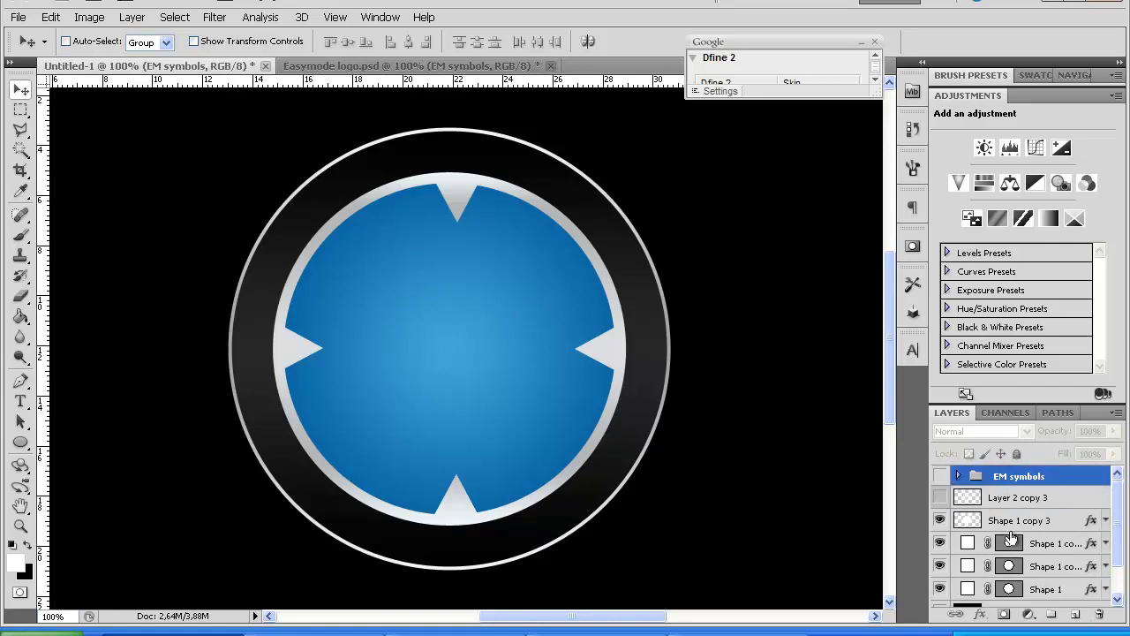
click(940, 476)
click(939, 476)
click(940, 476)
Scale the EM symbols group proportionally to about 73% and hide it.
key(ctrl+t)
drag(609, 422, 583, 377)
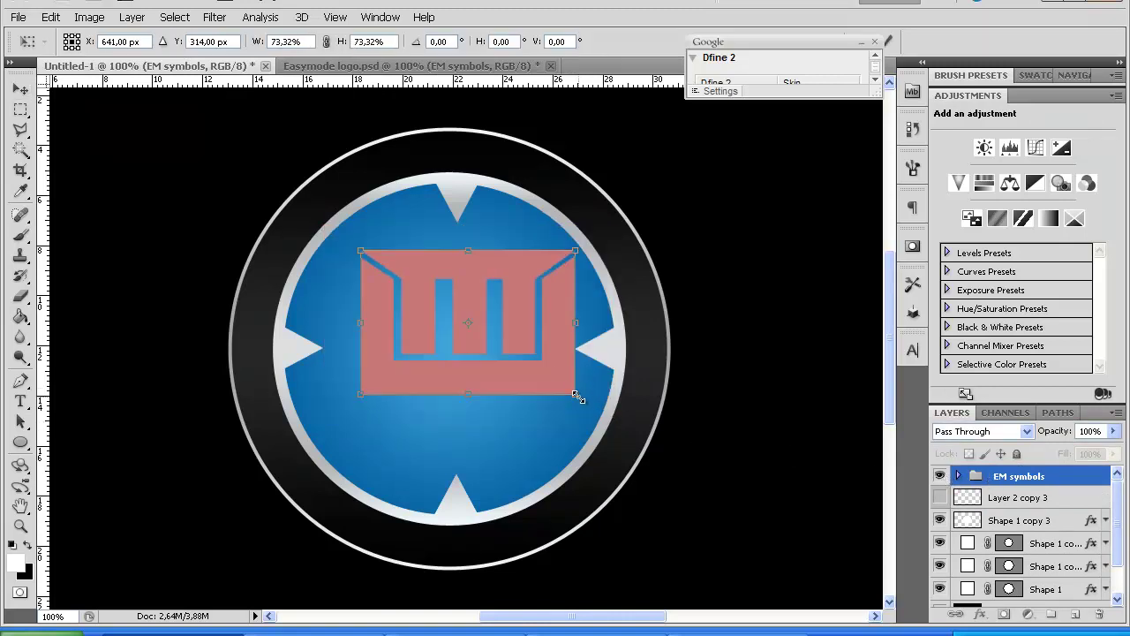
key(Return)
click(940, 476)
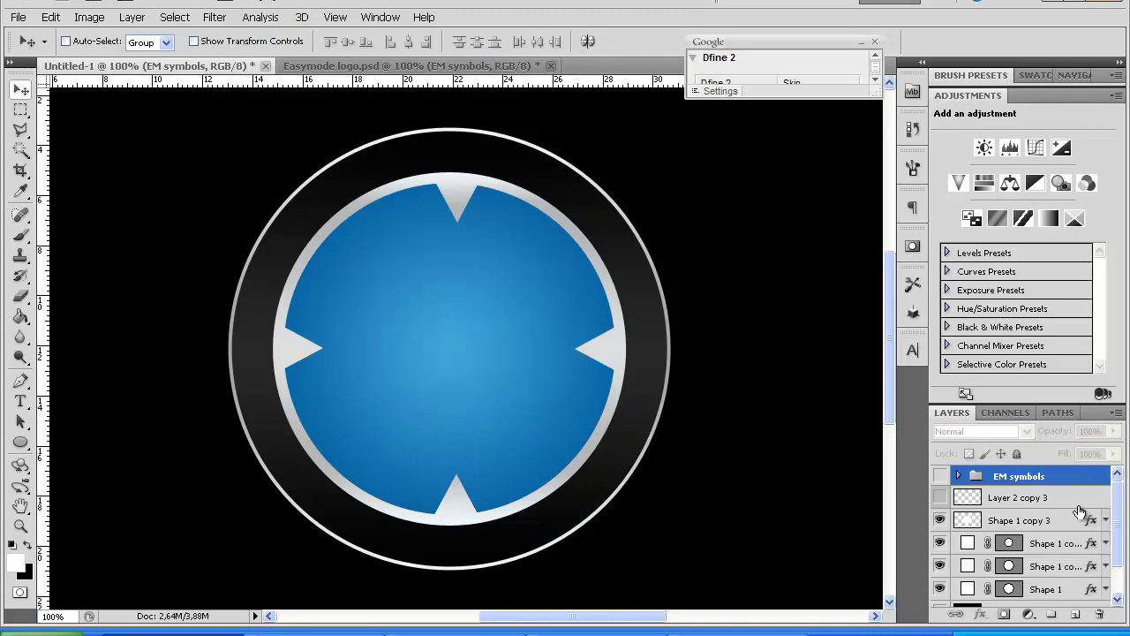
Add a new layer above the EM symbols group and place two horizontal guides across the blue circle.
click(1075, 613)
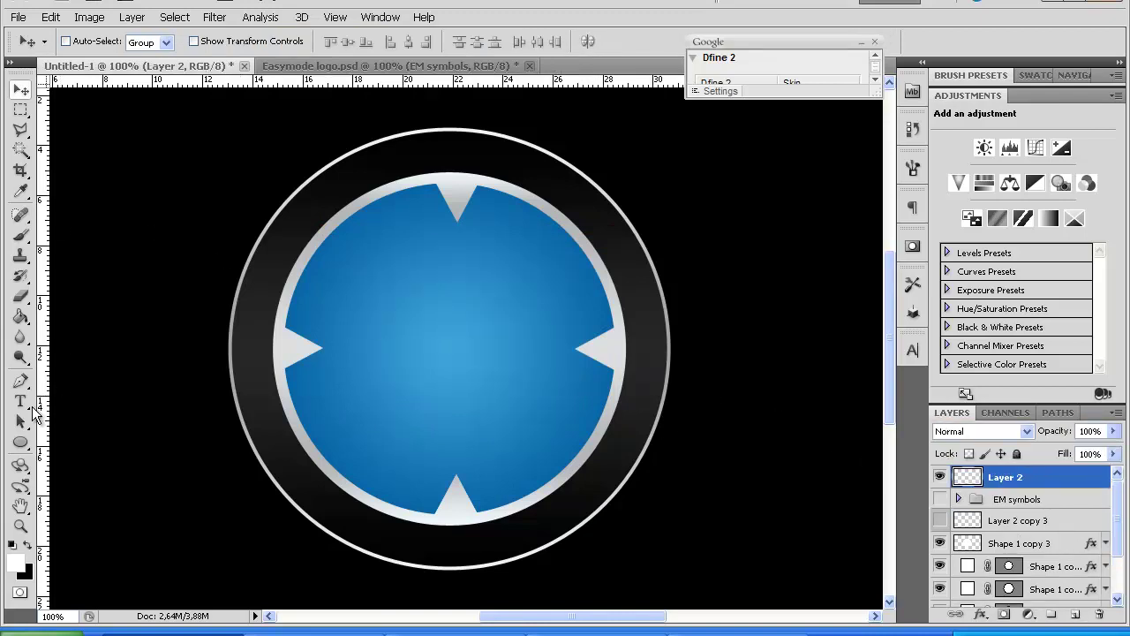
click(20, 381)
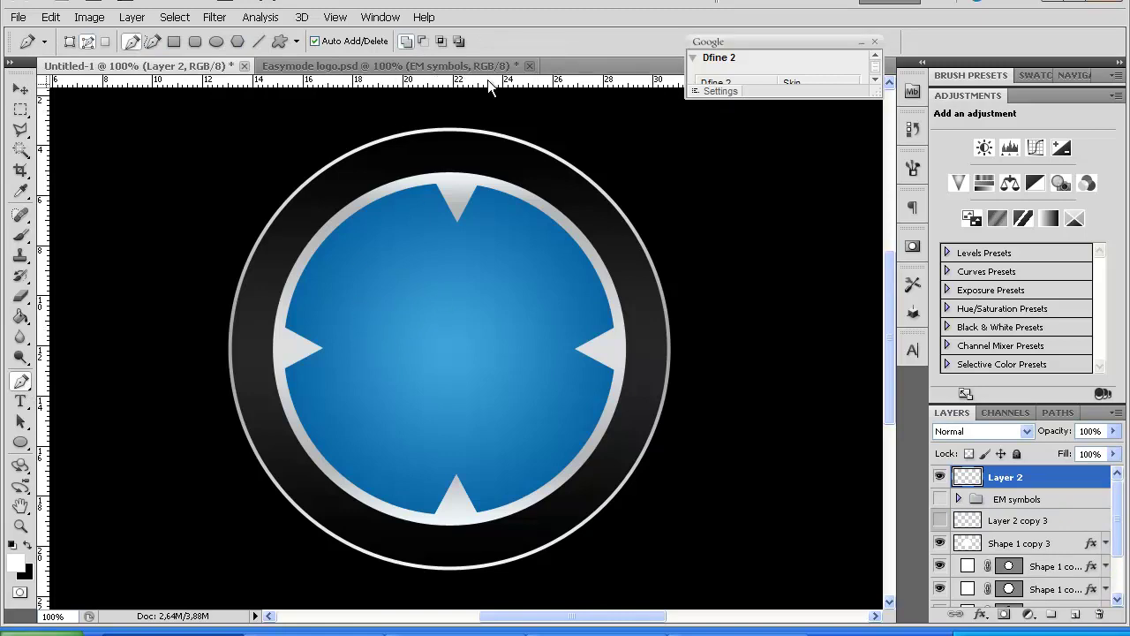
drag(488, 82, 499, 283)
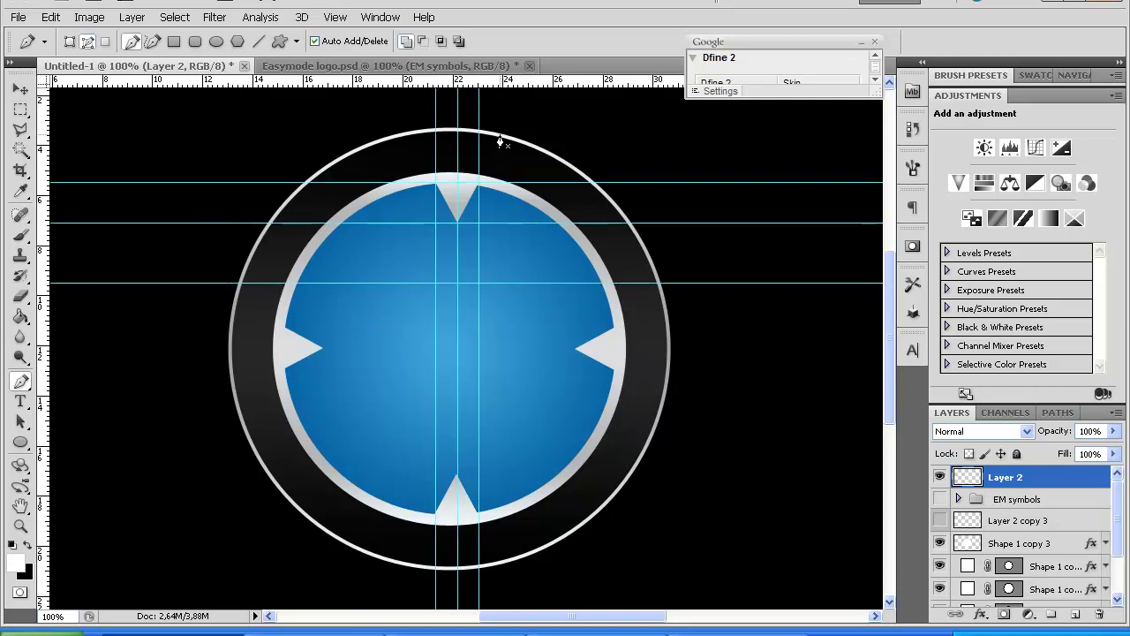
click(21, 88)
drag(489, 83, 492, 413)
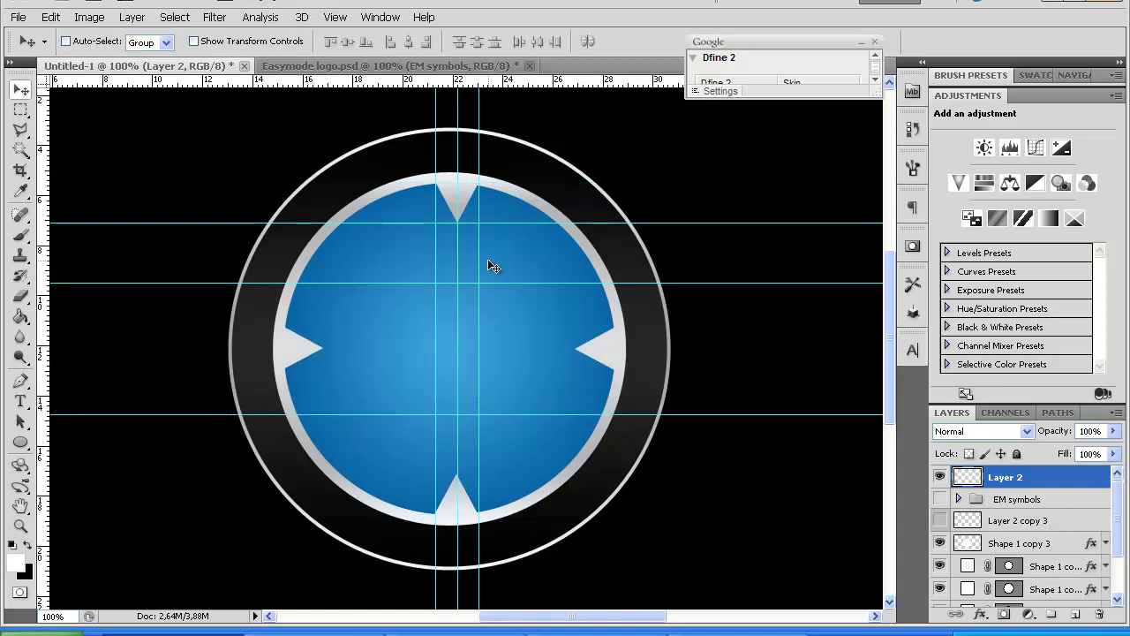
Reposition the horizontal guides and the outer vertical guides to frame a rectangular symbol area inside the blue circle.
drag(489, 284, 517, 422)
drag(517, 224, 512, 252)
drag(434, 326, 375, 328)
drag(480, 330, 547, 328)
drag(374, 347, 362, 347)
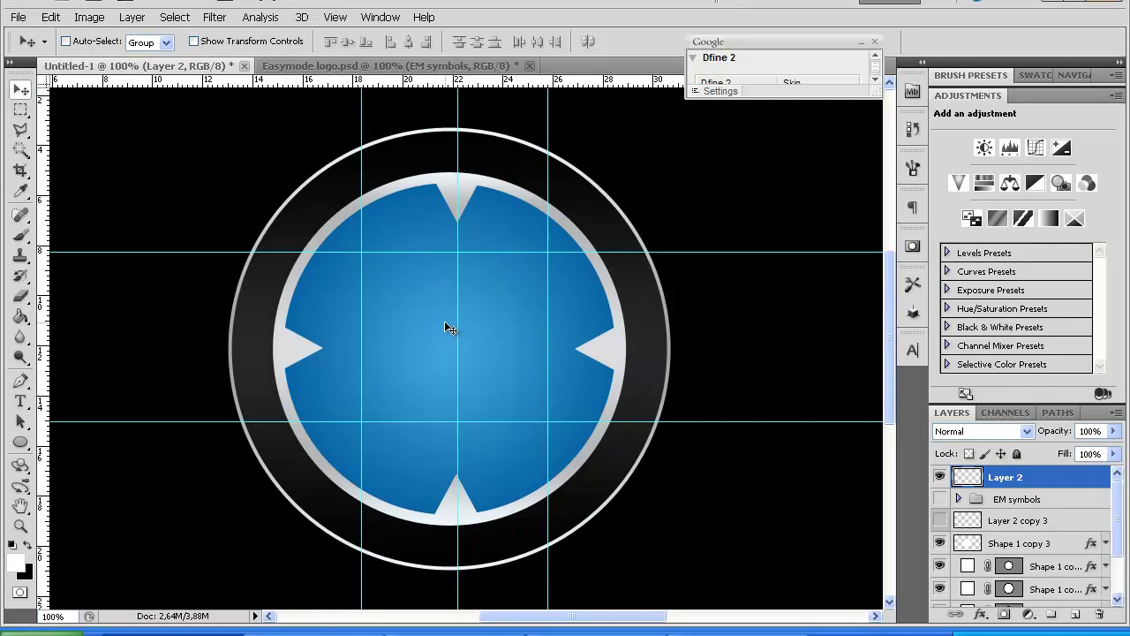
Set inner vertical guides just inside the two outer ones and bring the upper and lower horizontal guides closer together.
drag(456, 325, 397, 323)
drag(483, 254, 483, 273)
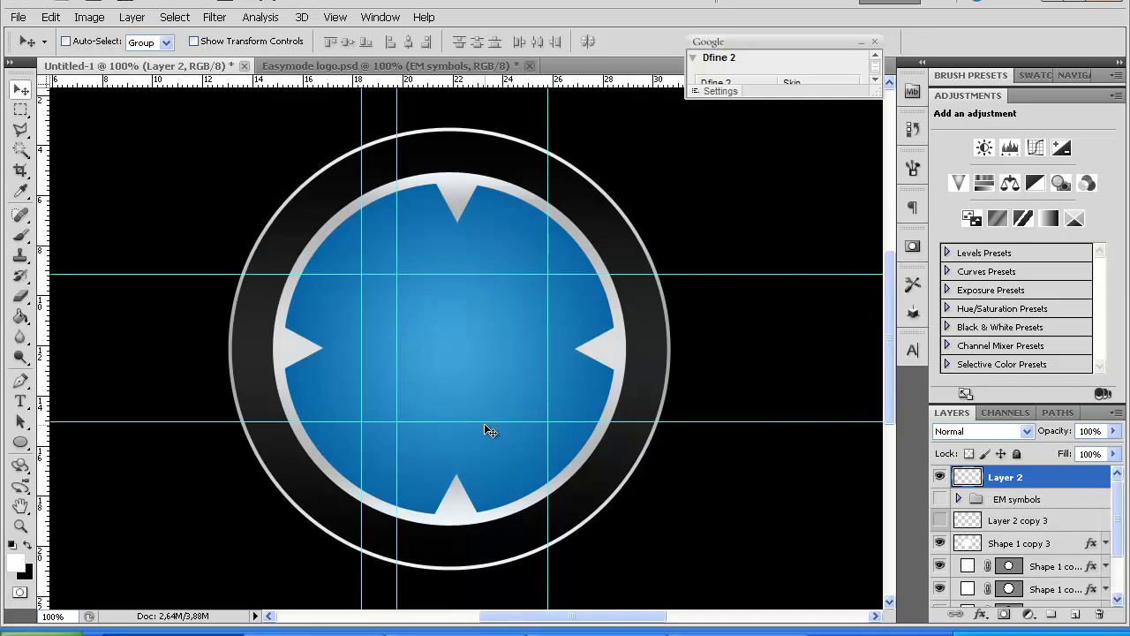
drag(484, 421, 484, 417)
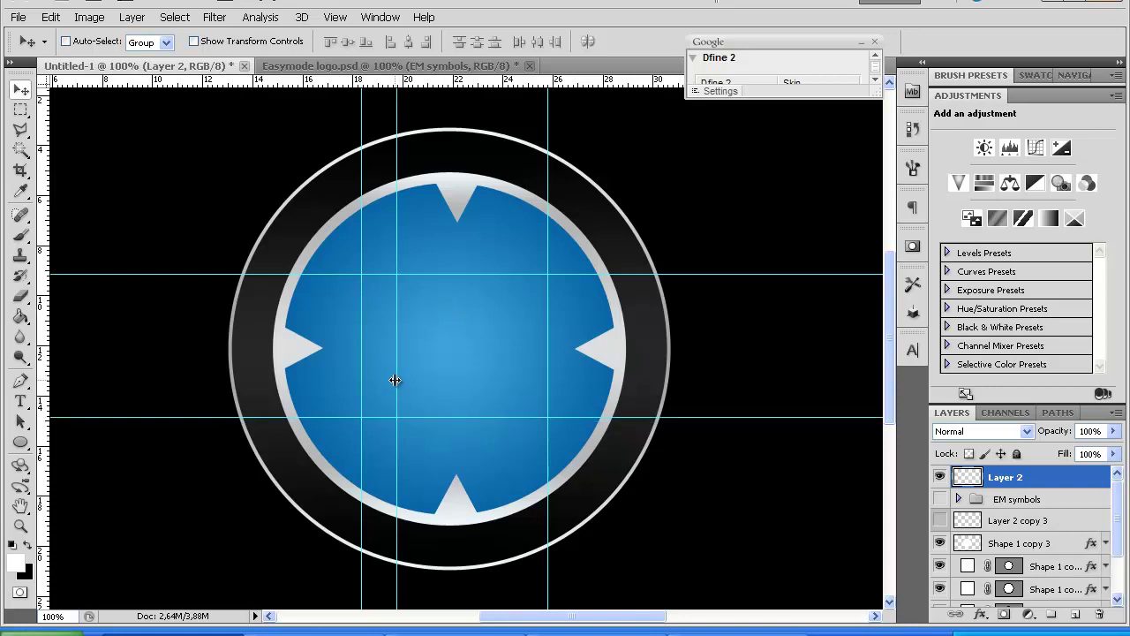
drag(44, 378, 517, 356)
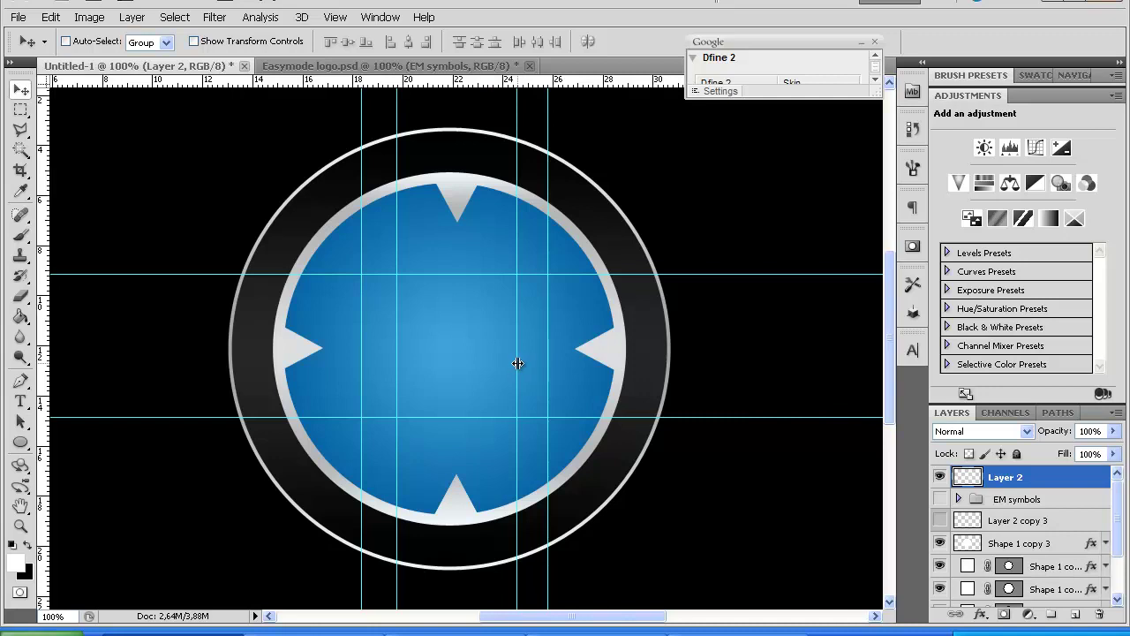
drag(516, 363, 514, 368)
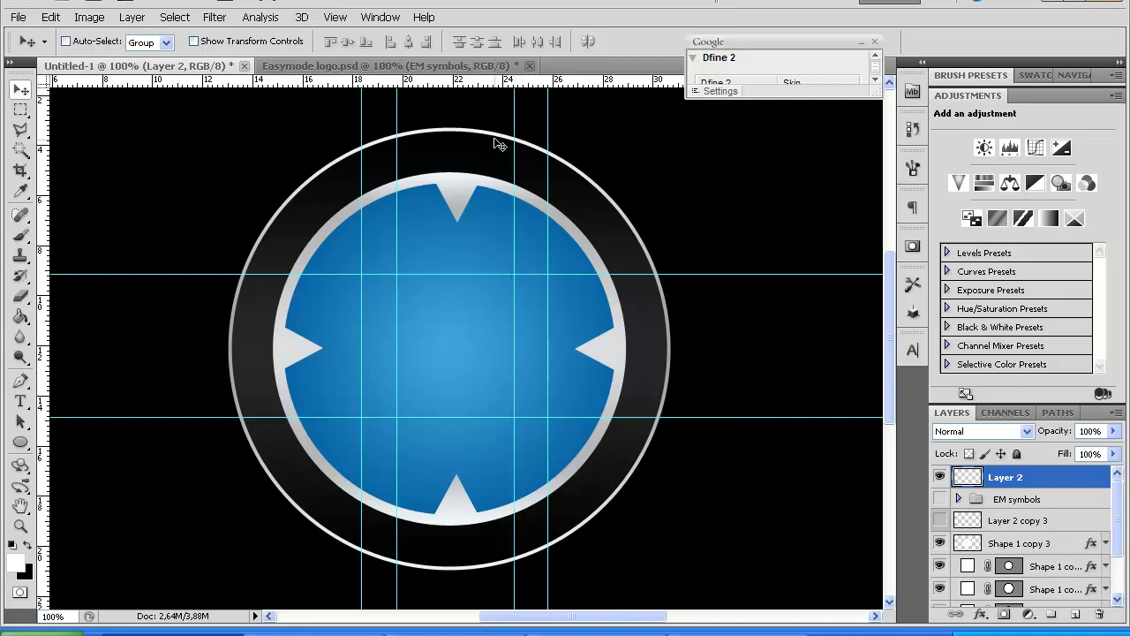
Add a horizontal guide slightly above the frame's lower guide and fine-tune the guides for the symbol's wall thickness.
drag(507, 80, 531, 385)
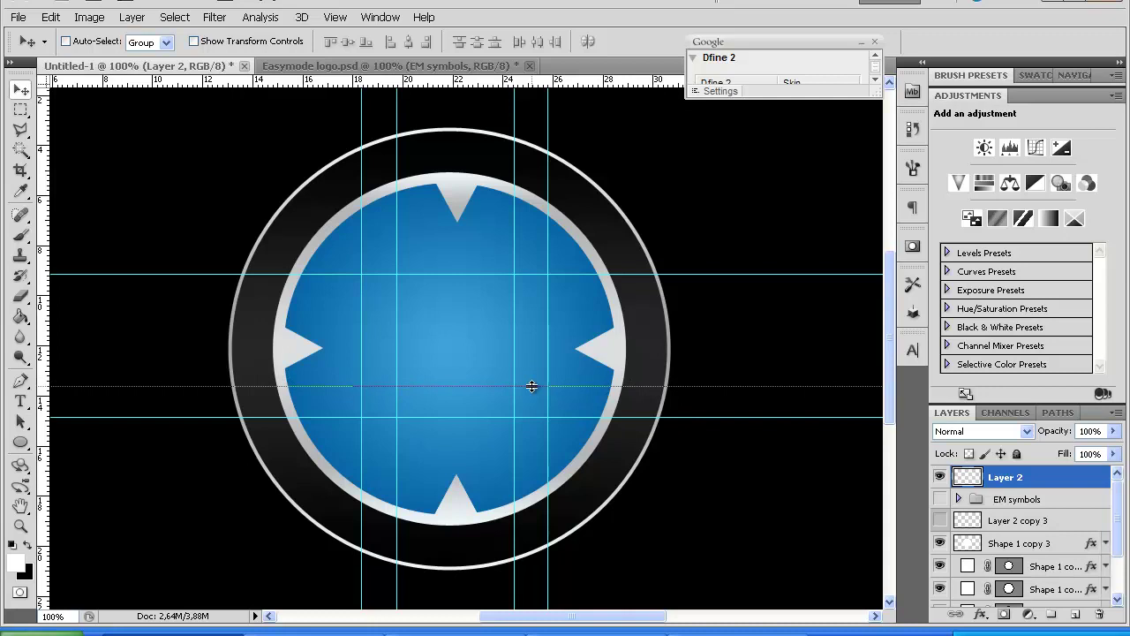
drag(532, 386, 534, 390)
mouse_move(534, 391)
mouse_down()
mouse_move(561, 356)
mouse_move(524, 353)
mouse_move(520, 380)
mouse_up()
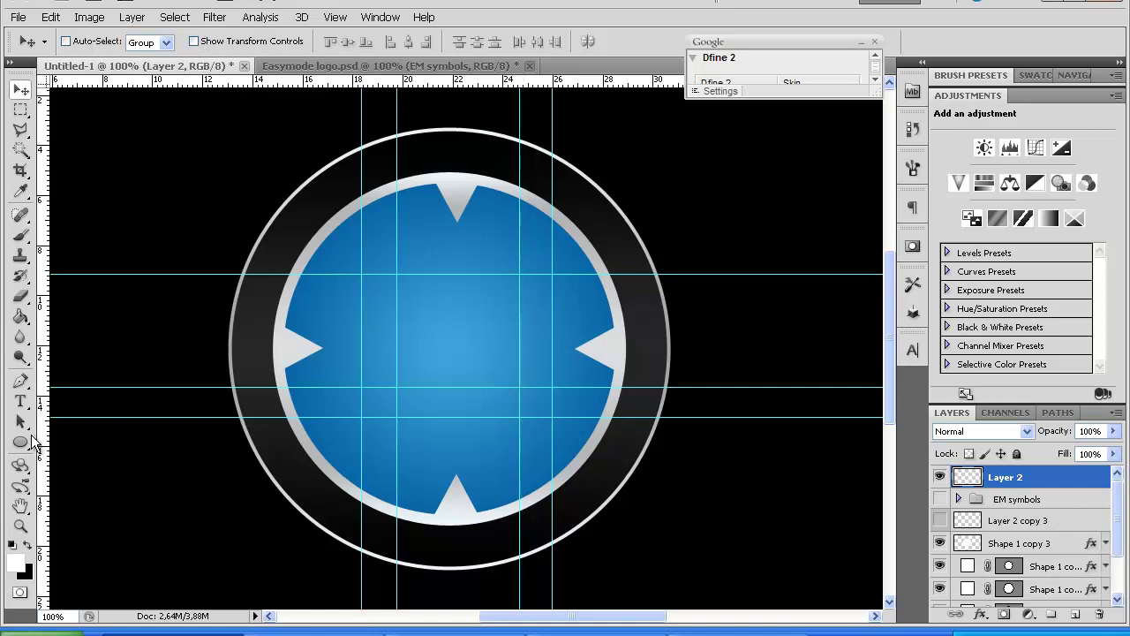
click(20, 381)
click(362, 275)
click(361, 417)
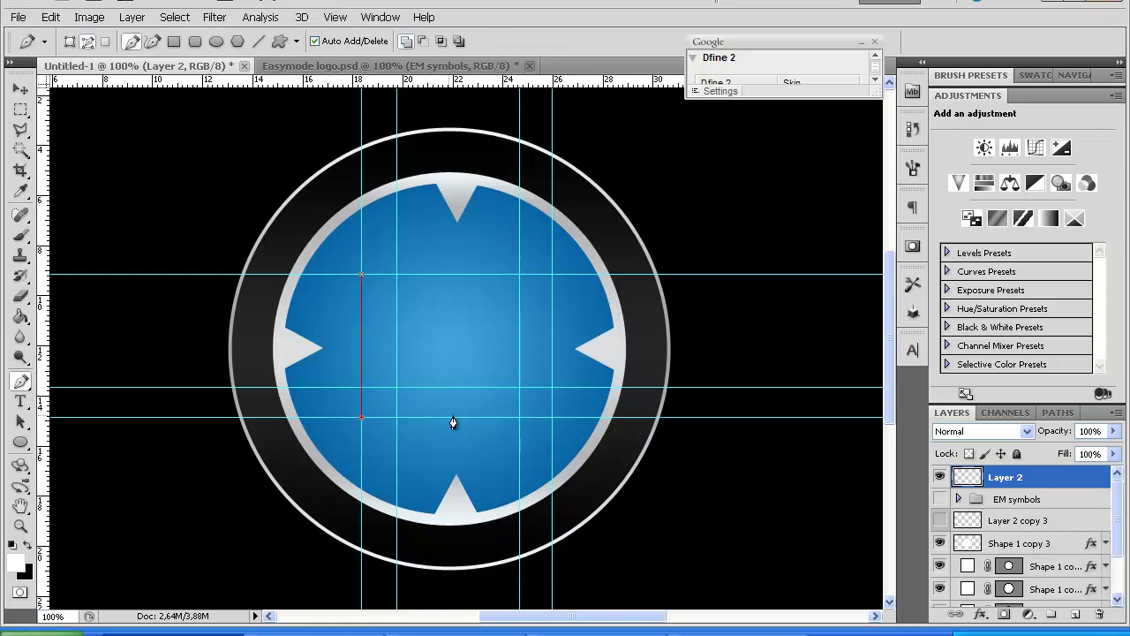
click(552, 417)
key(ctrl+alt+z)
key(ctrl+alt+z)
Add a horizontal guide just below the frame's upper guide and draw a closed U-shaped pen path with slanted tips along the guides.
drag(504, 82, 497, 297)
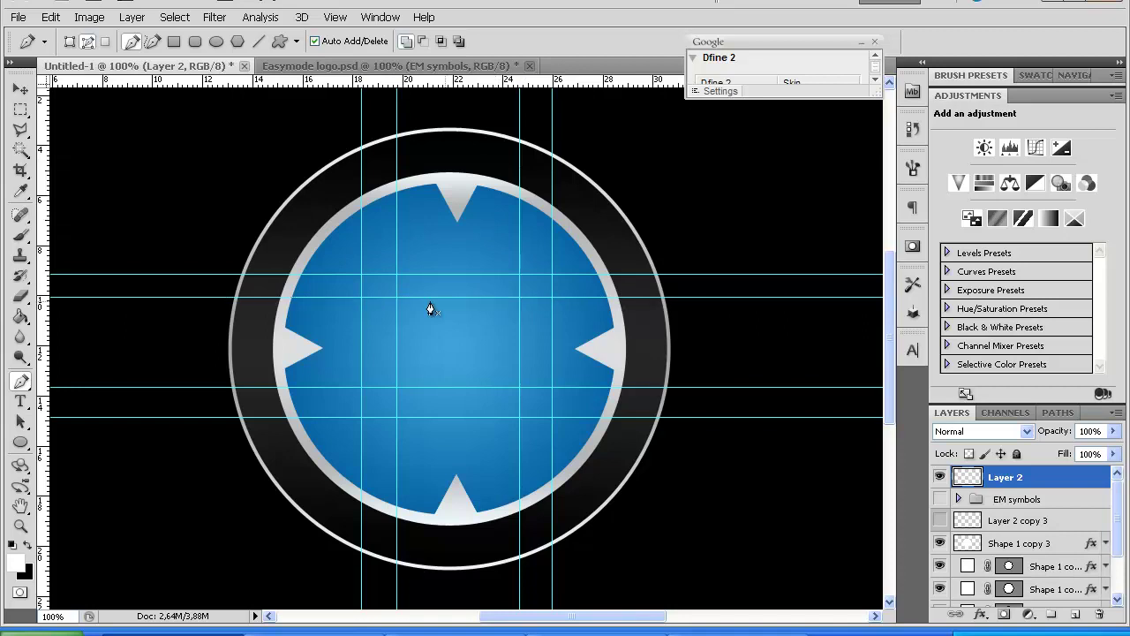
click(361, 275)
click(361, 417)
click(552, 417)
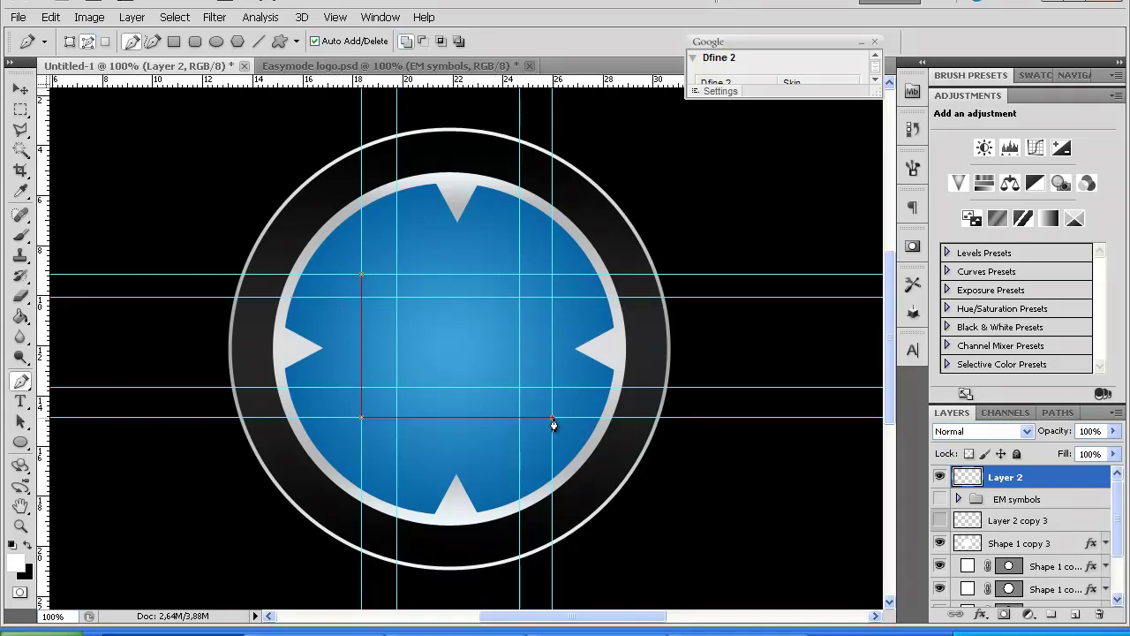
click(552, 274)
click(519, 298)
click(519, 387)
click(397, 386)
click(396, 298)
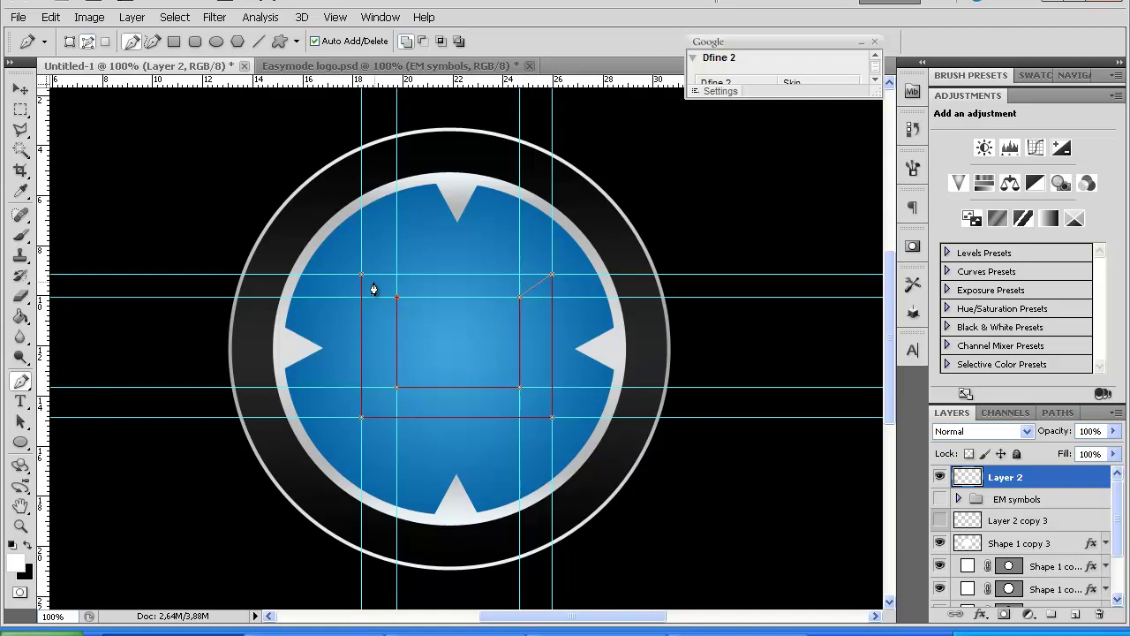
click(361, 276)
Fill the U-shaped path with the white foreground color and delete the path.
right_click(467, 335)
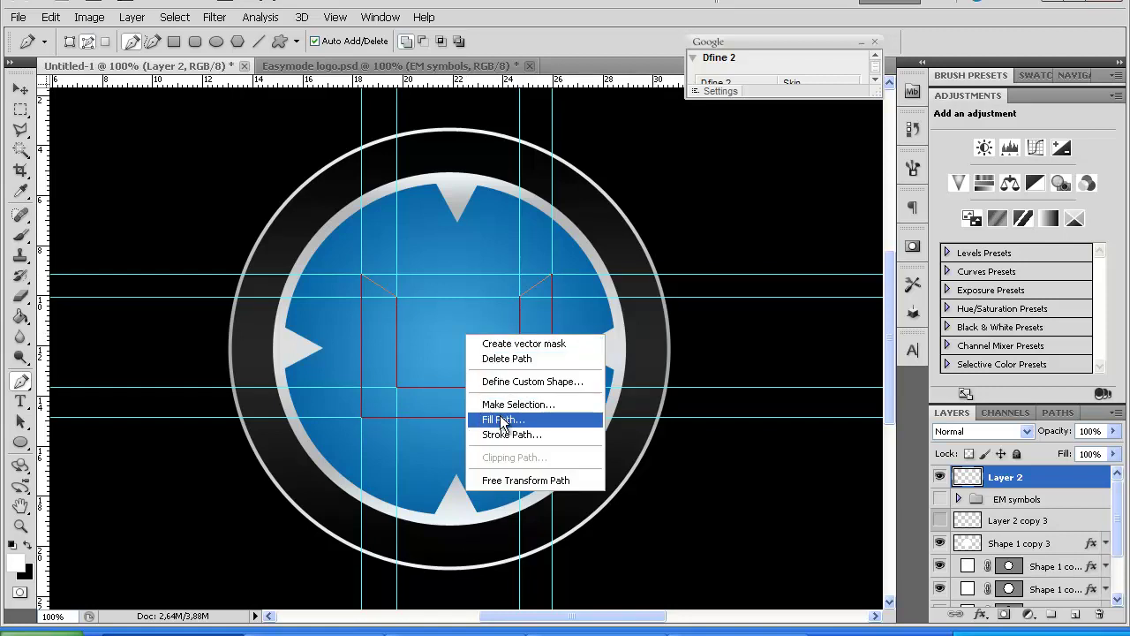
click(501, 420)
click(673, 142)
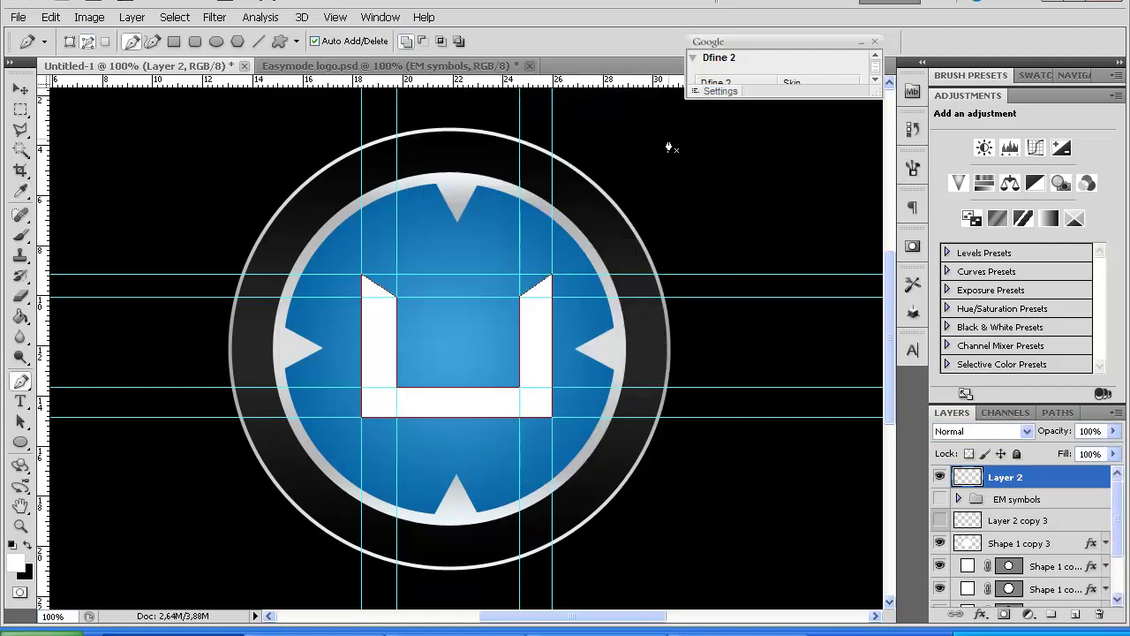
right_click(470, 316)
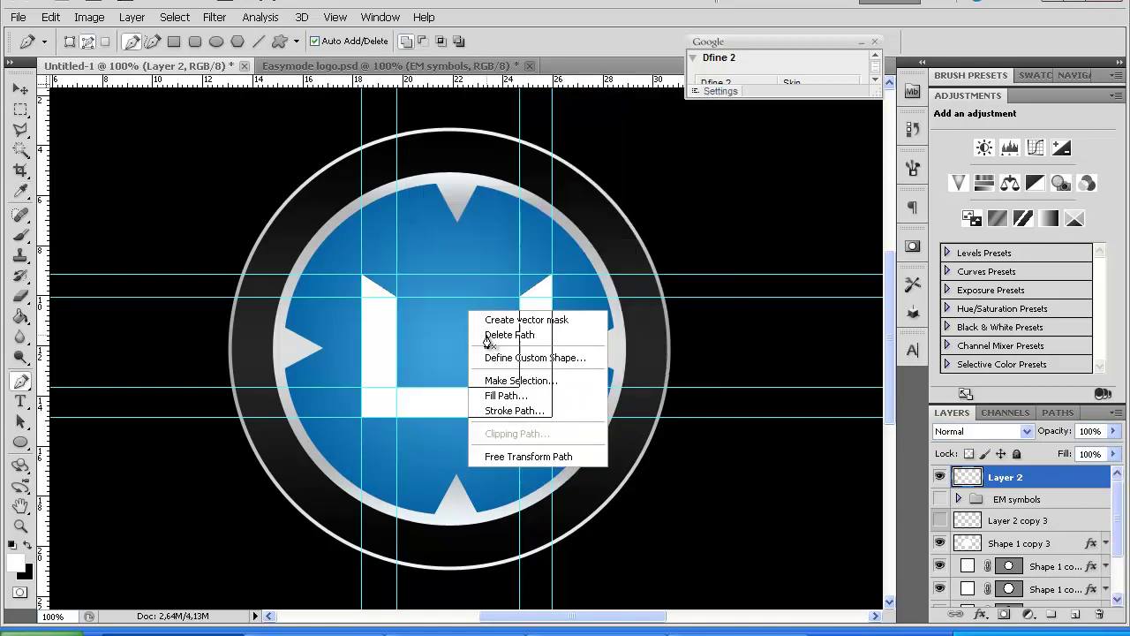
click(488, 329)
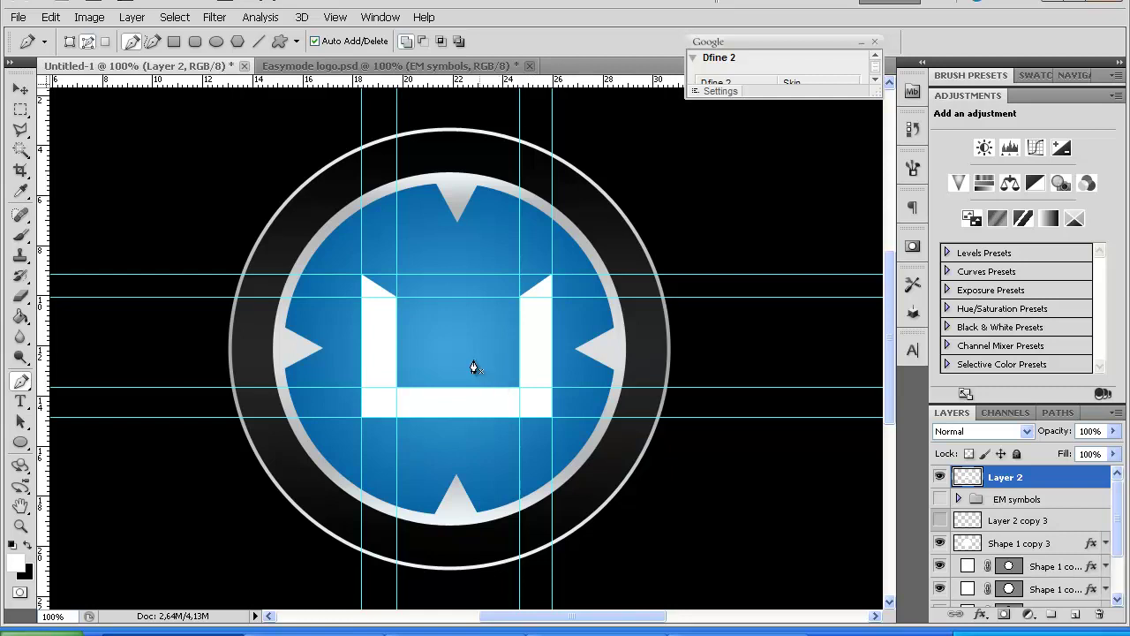
Add a horizontal guide just above the U's base and vertical guides inside its opening for the M's legs.
click(21, 90)
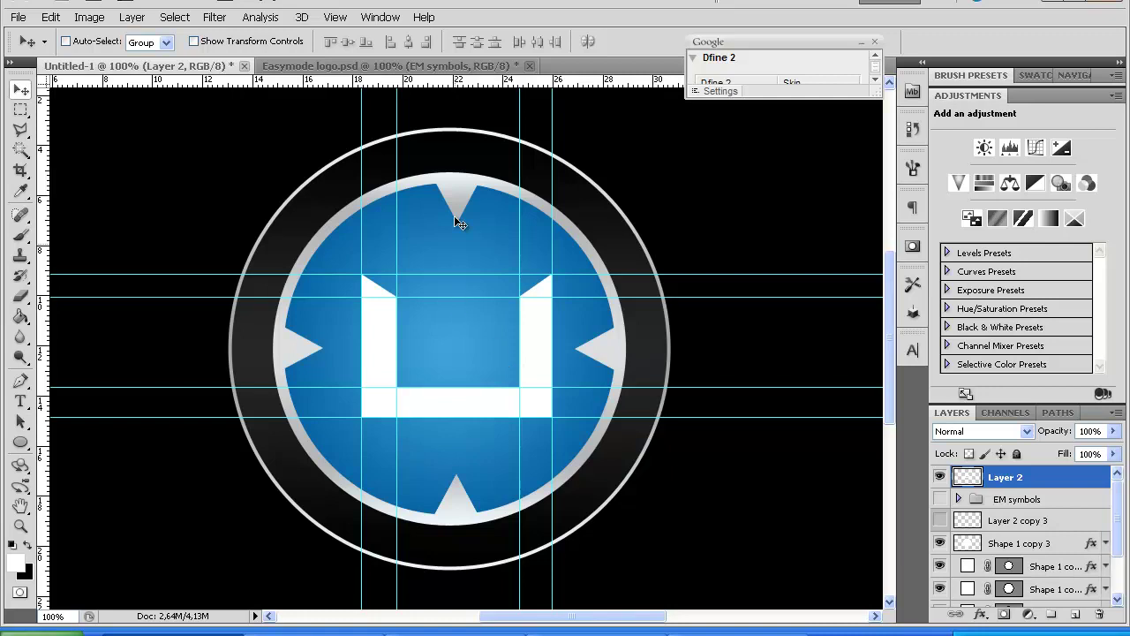
drag(459, 82, 482, 380)
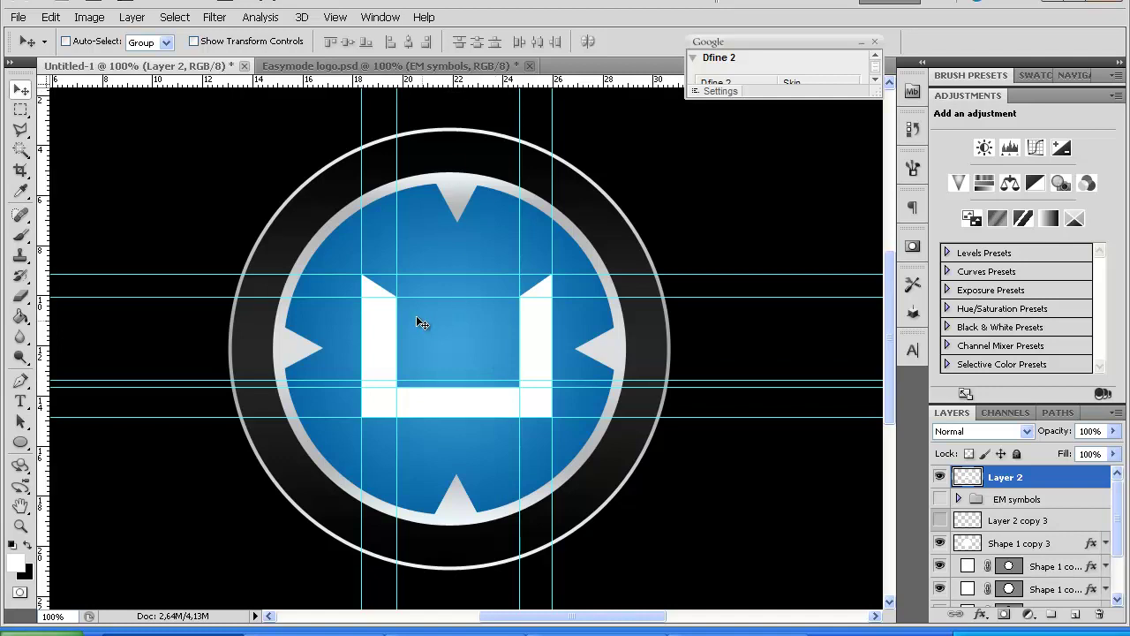
click(21, 388)
drag(46, 214, 403, 270)
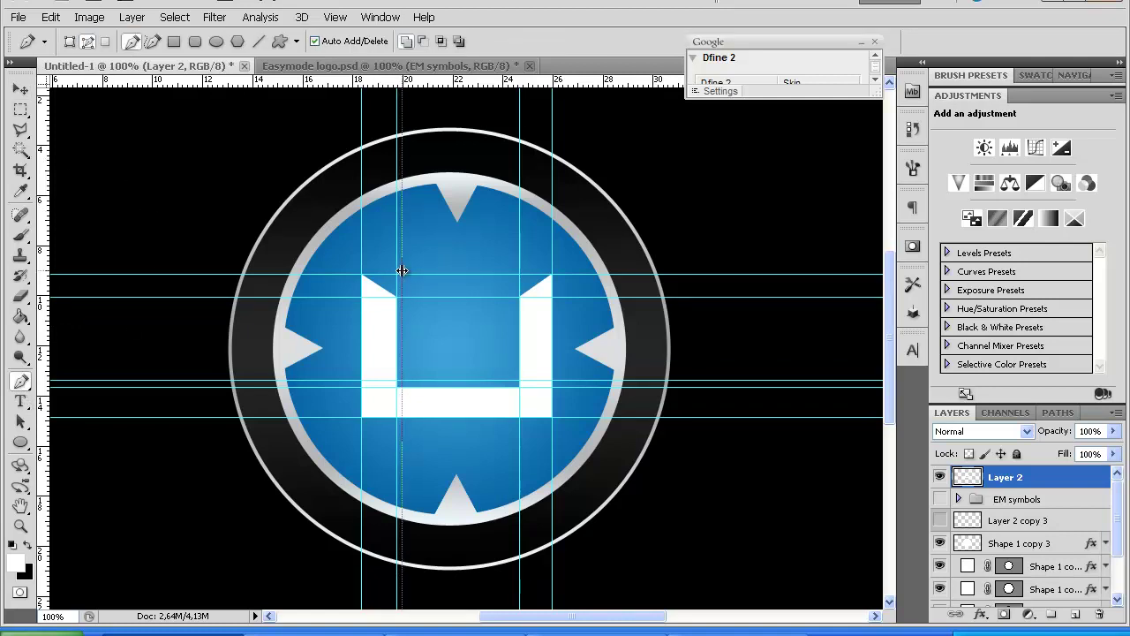
drag(46, 374, 439, 365)
drag(42, 364, 473, 362)
Add the remaining vertical guides for the M's third leg and fine-tune the inner guides to even out the legs and gaps.
key(ctrl+plus)
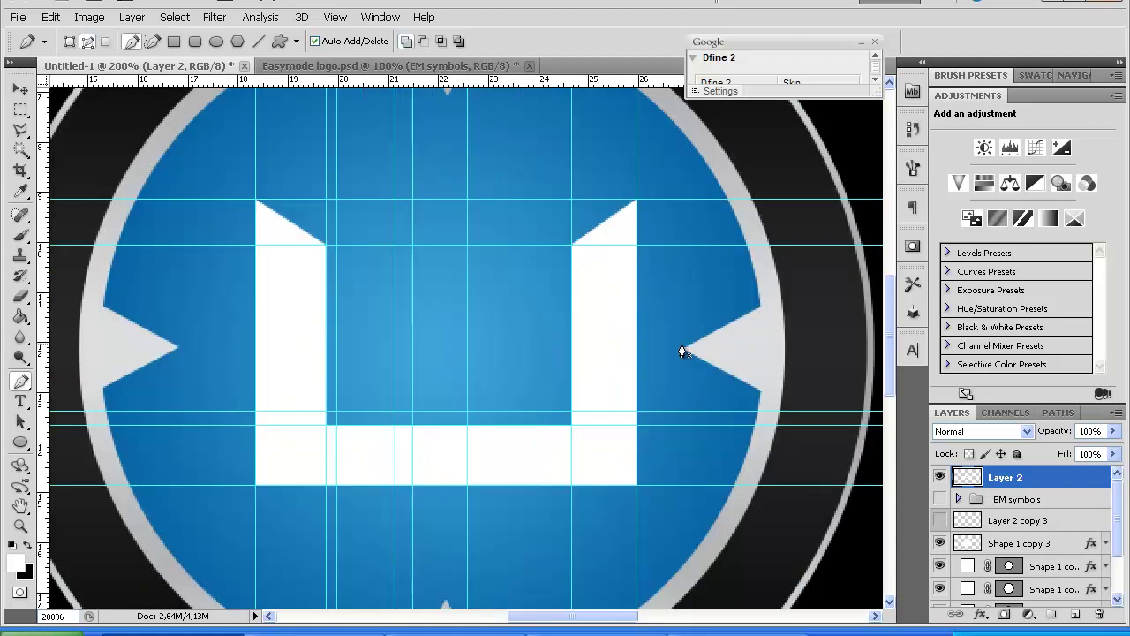
click(21, 90)
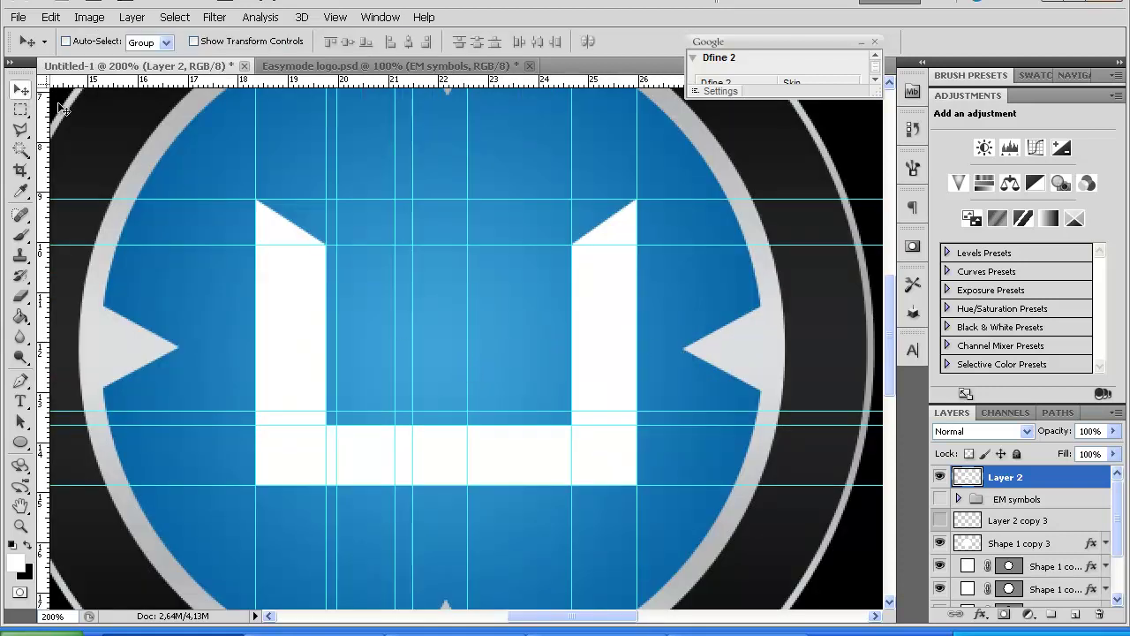
drag(468, 357, 474, 357)
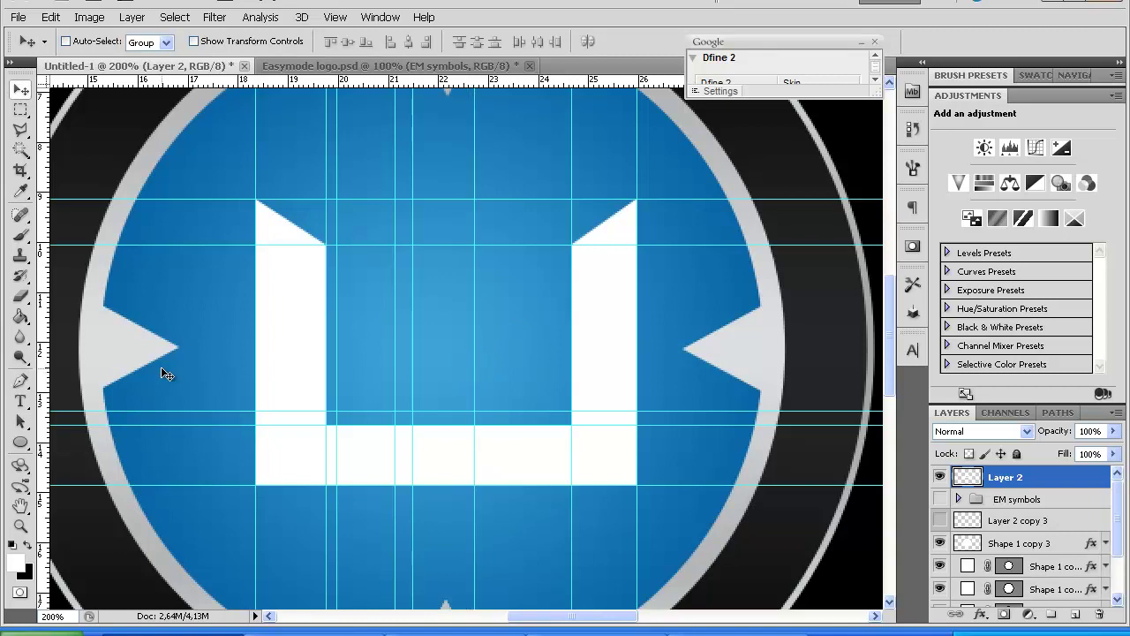
drag(33, 326, 490, 318)
drag(44, 347, 563, 339)
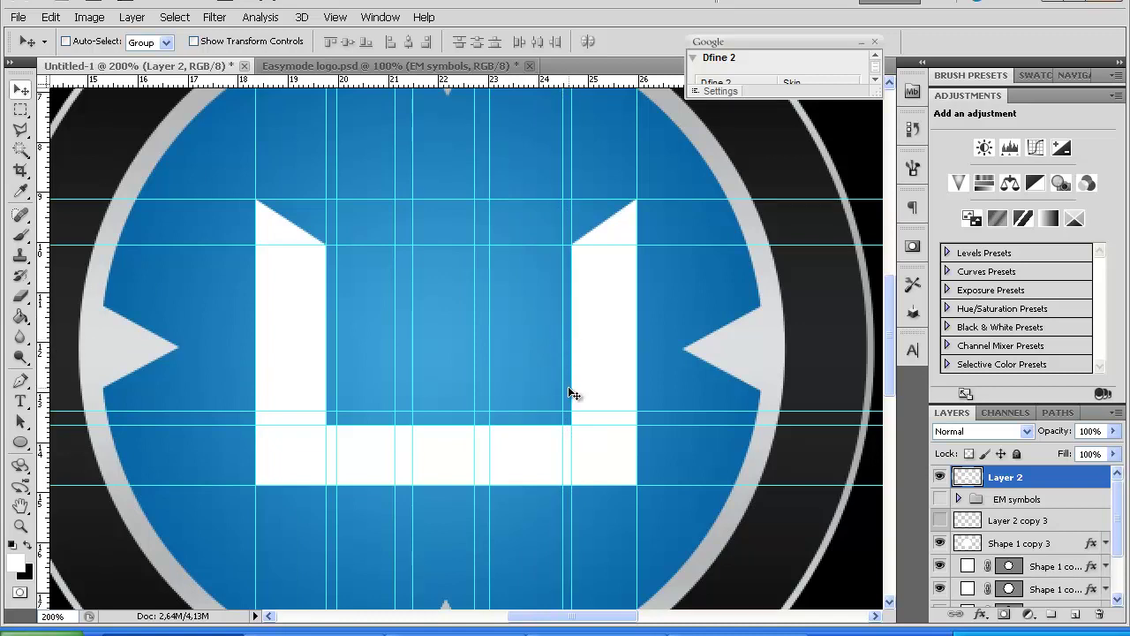
drag(491, 354, 494, 356)
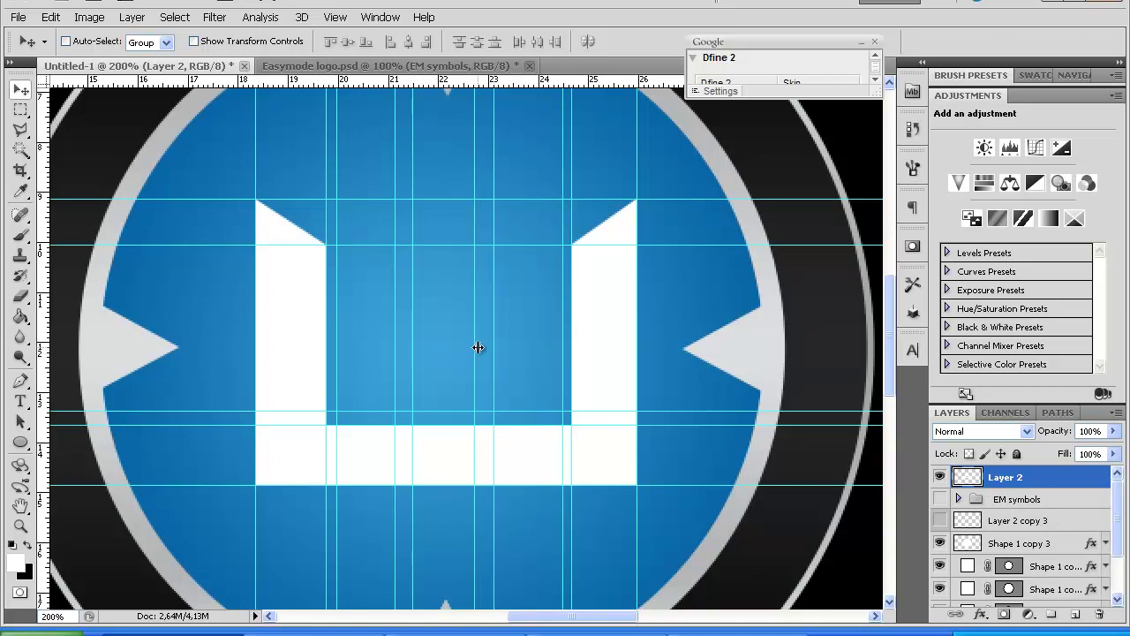
drag(478, 347, 479, 347)
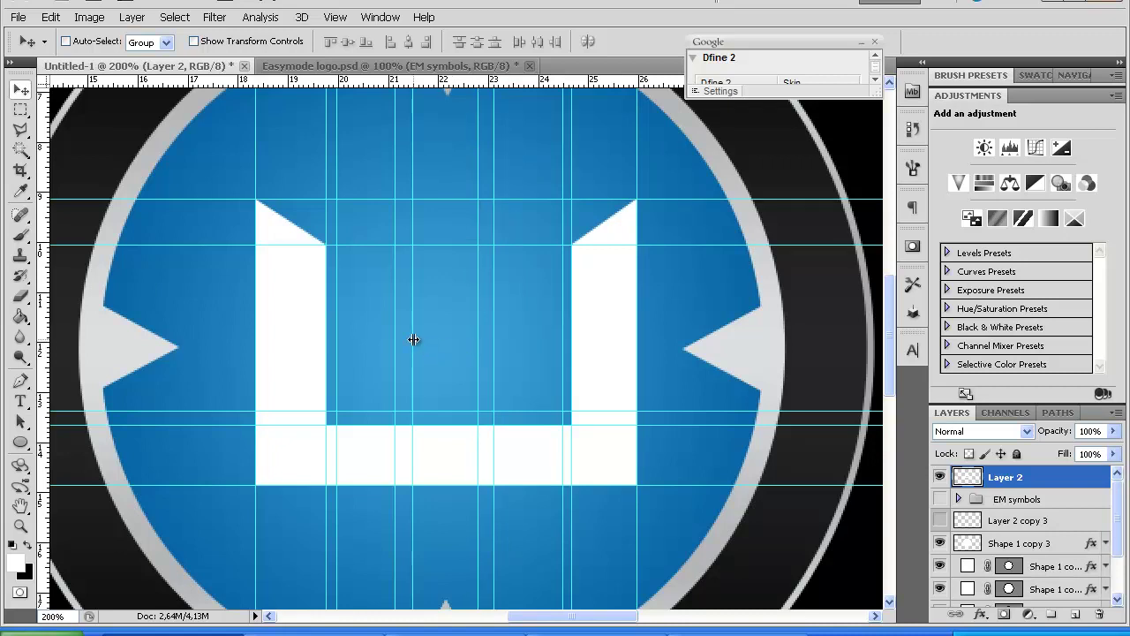
drag(416, 338, 401, 335)
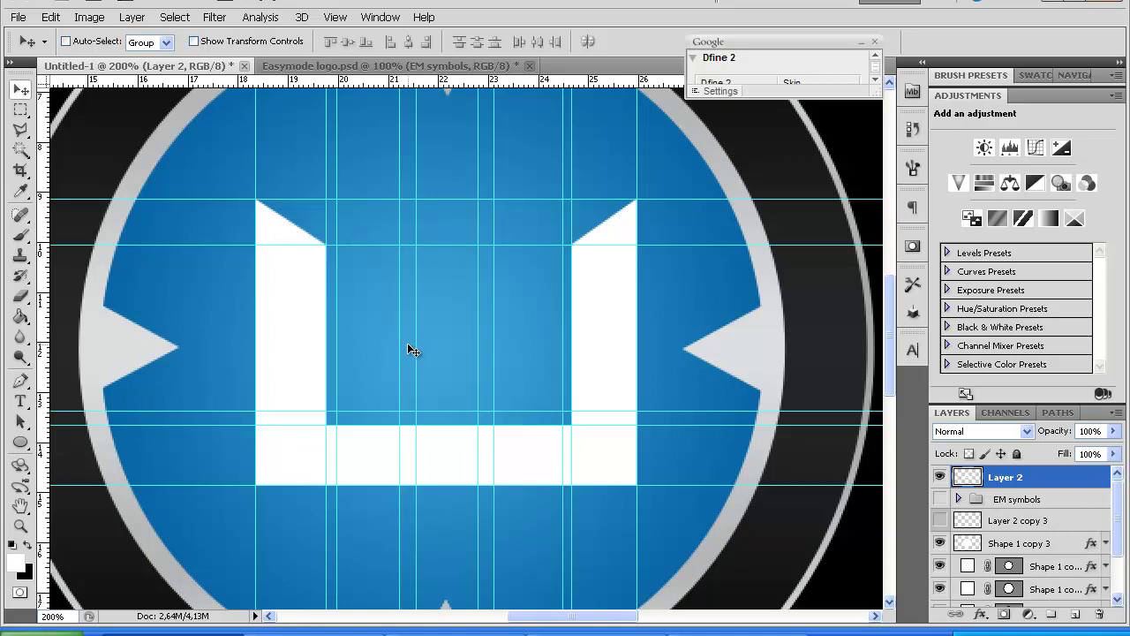
Add a horizontal guide above the U shape and draw the pen path for the M's three legs along the inner guides.
key(ctrl+minus)
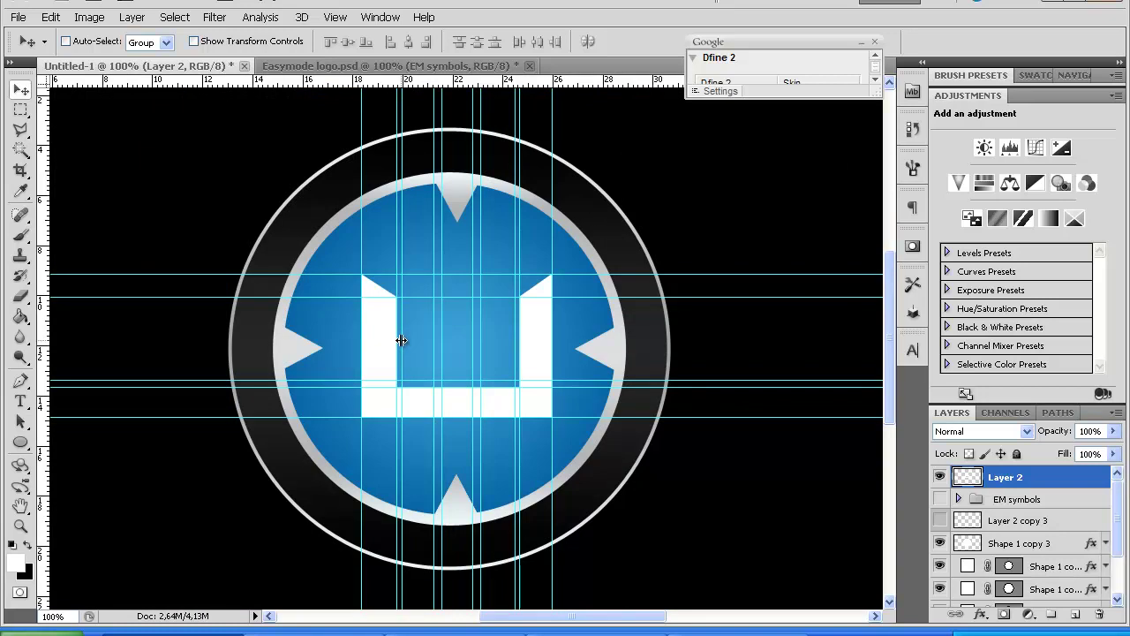
click(21, 381)
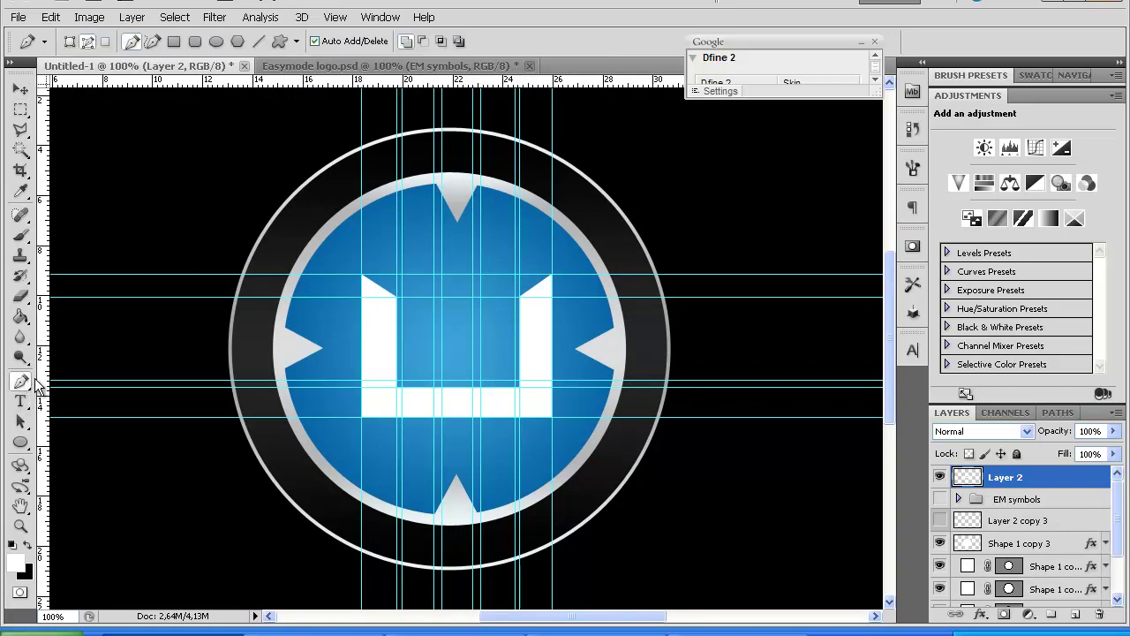
drag(434, 83, 467, 262)
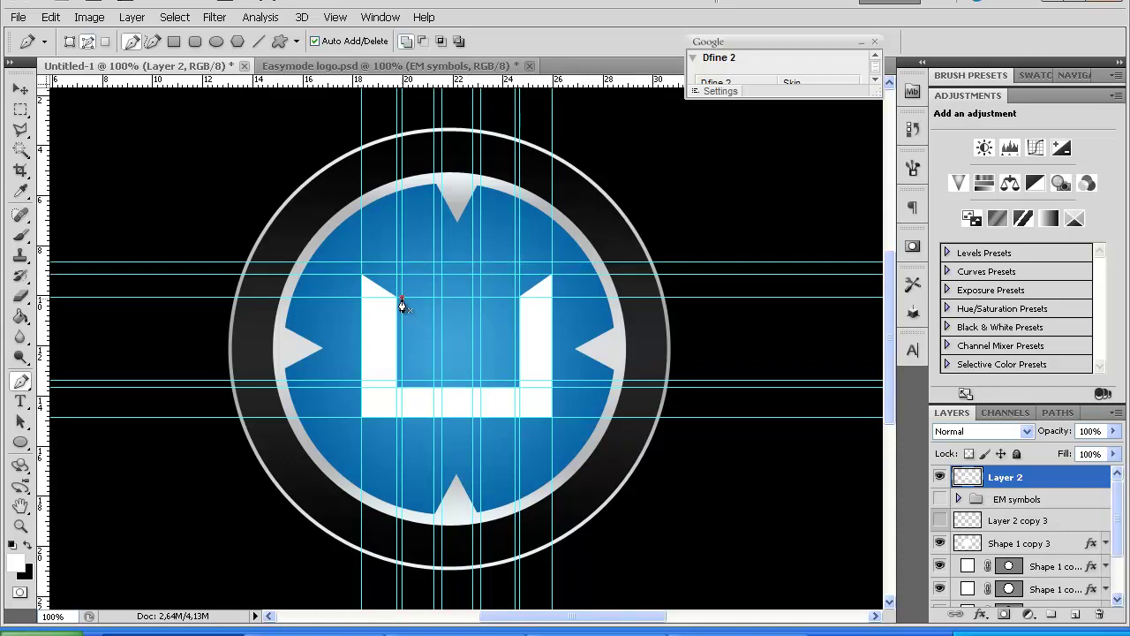
click(402, 381)
click(441, 298)
click(441, 381)
click(474, 380)
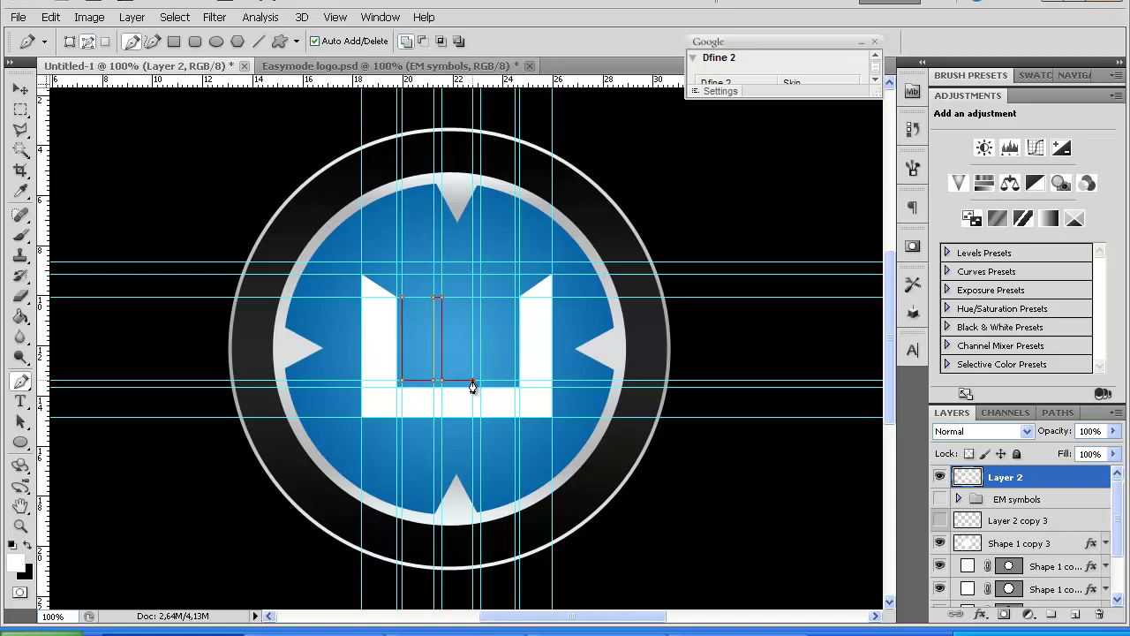
click(473, 297)
click(481, 381)
click(516, 297)
Lower the uppermost horizontal guide closer to the U's tips and close the M path with a wide top edge and slanted sides.
key(ctrl+plus)
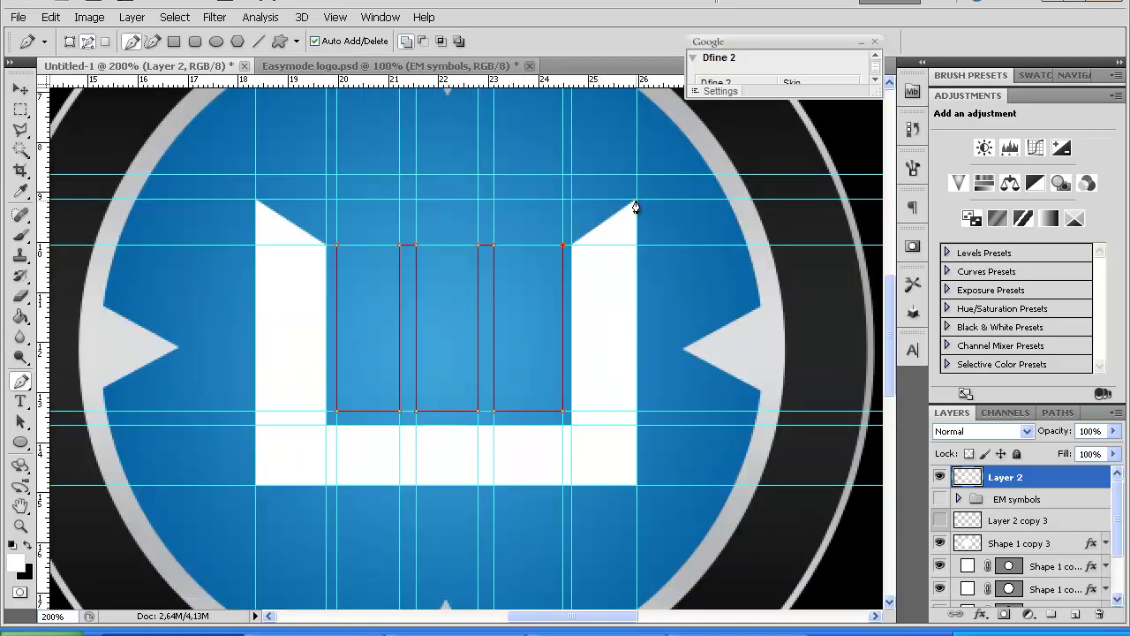
key(v)
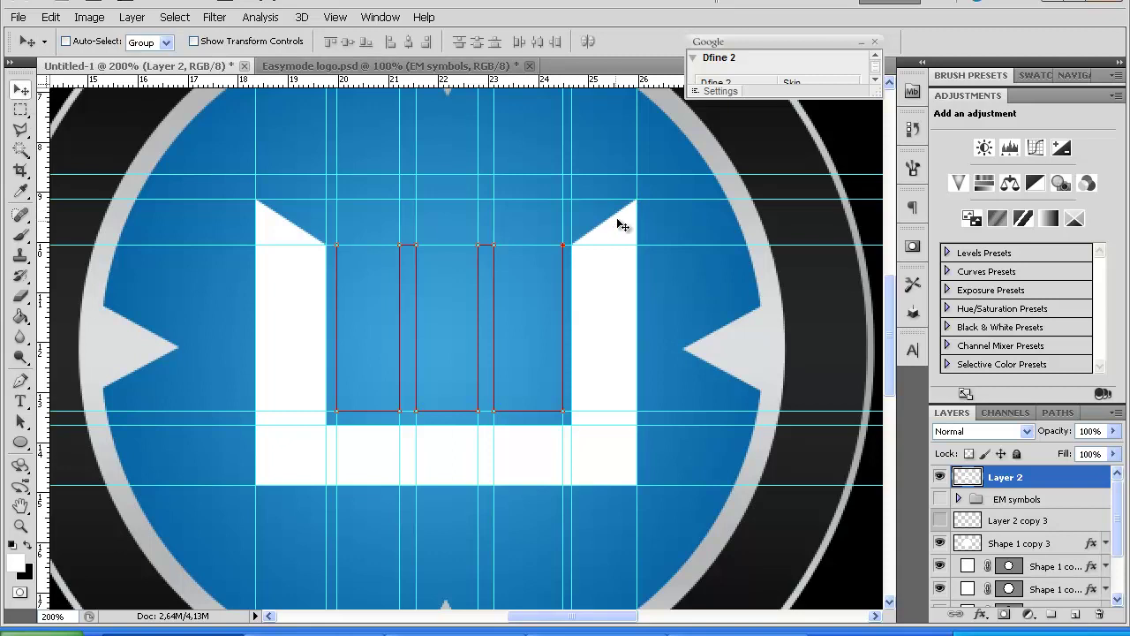
drag(618, 175, 619, 187)
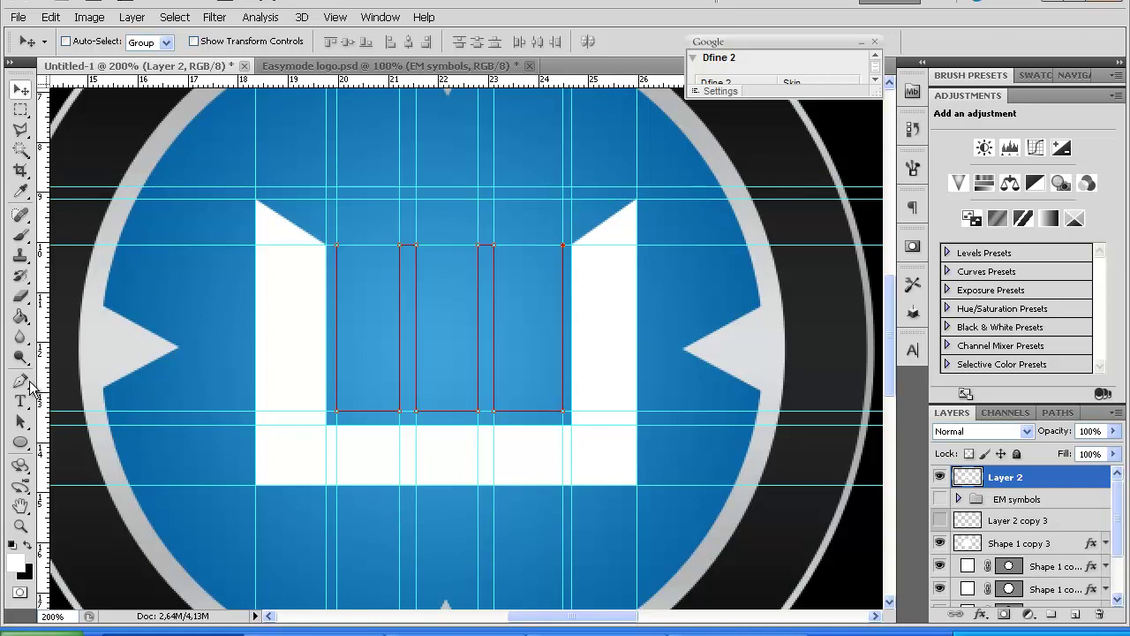
click(21, 382)
click(636, 189)
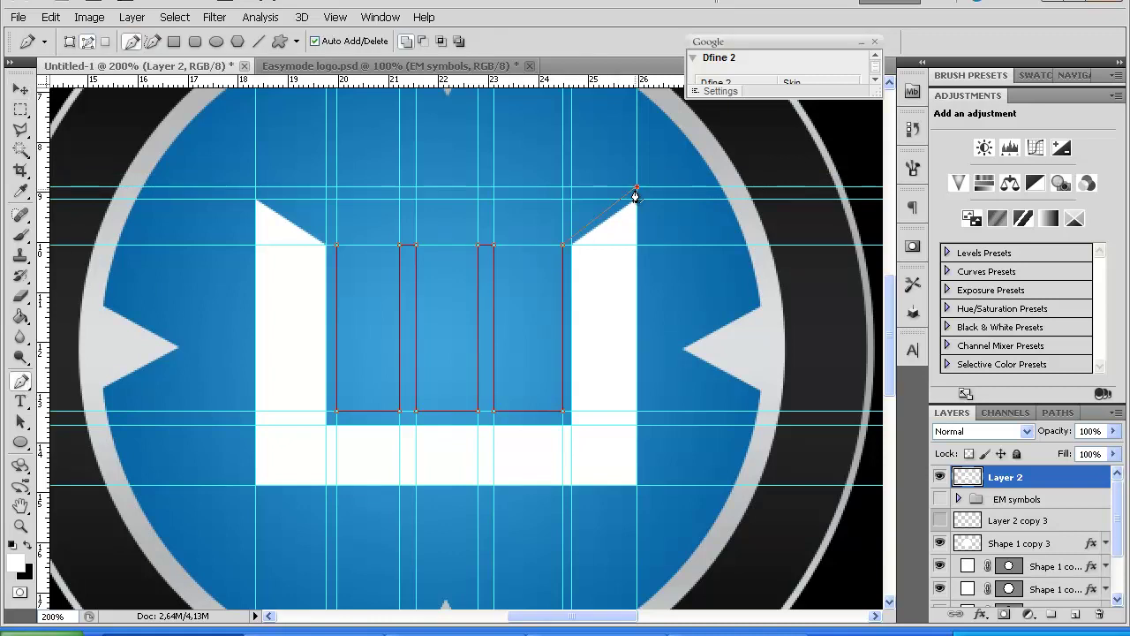
click(255, 187)
click(337, 251)
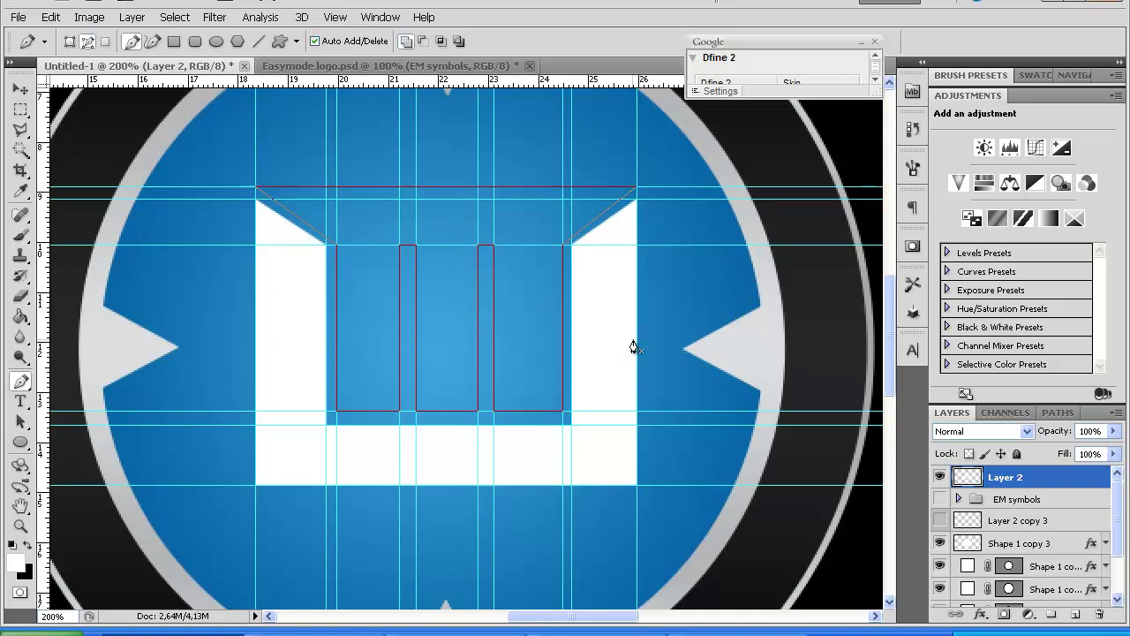
Rename the U-shape layer to E and add a new layer named M above it.
double_click(1014, 480)
text(E)
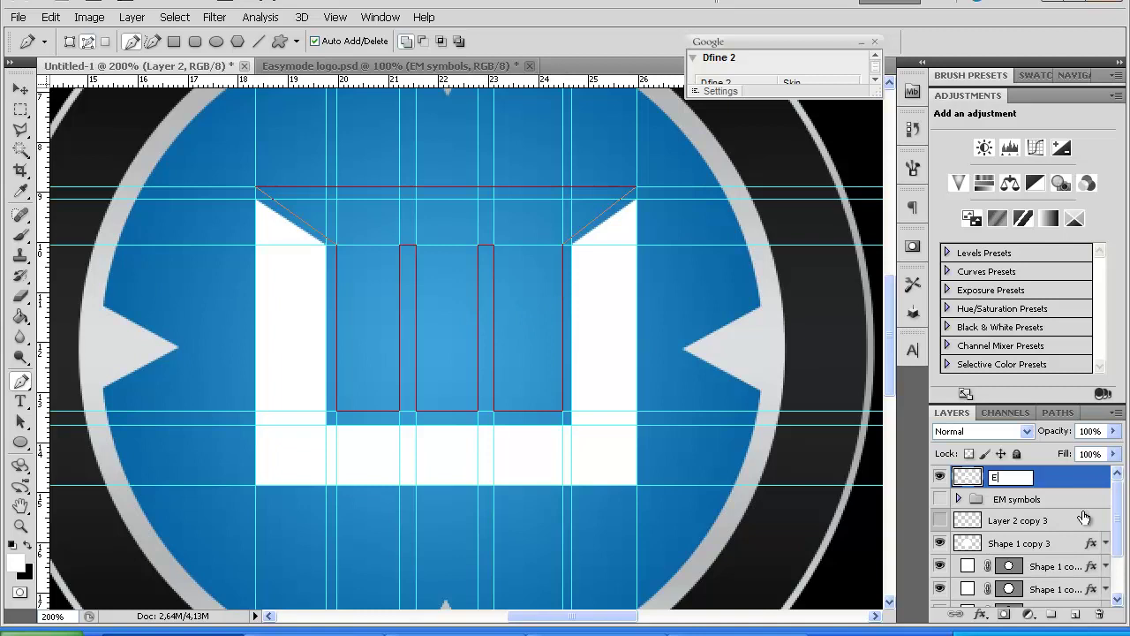
click(1075, 614)
double_click(1011, 485)
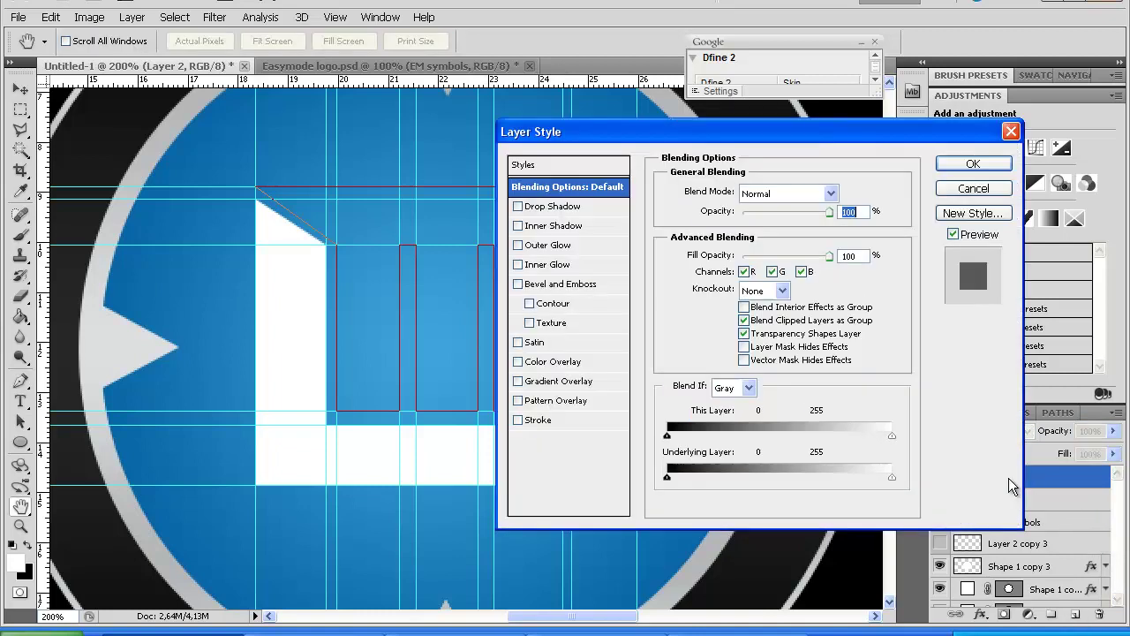
key(p)
click(1012, 131)
double_click(1007, 477)
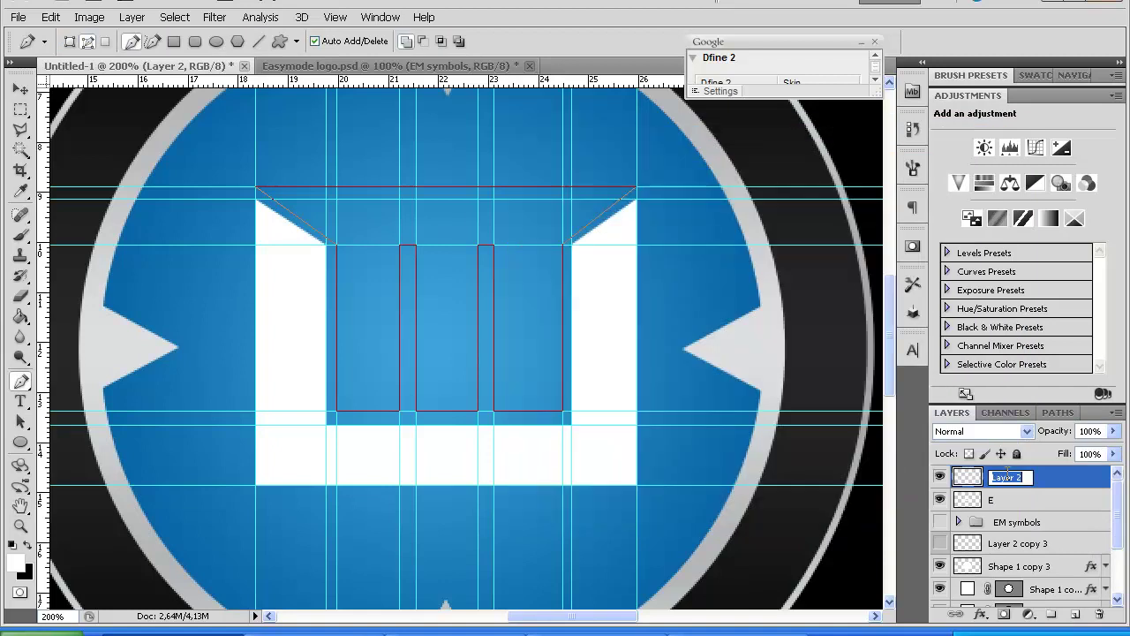
key(Return)
Fill the M path with the foreground color at 100% opacity on layer M and delete the path.
right_click(1046, 474)
click(619, 356)
right_click(510, 297)
click(544, 371)
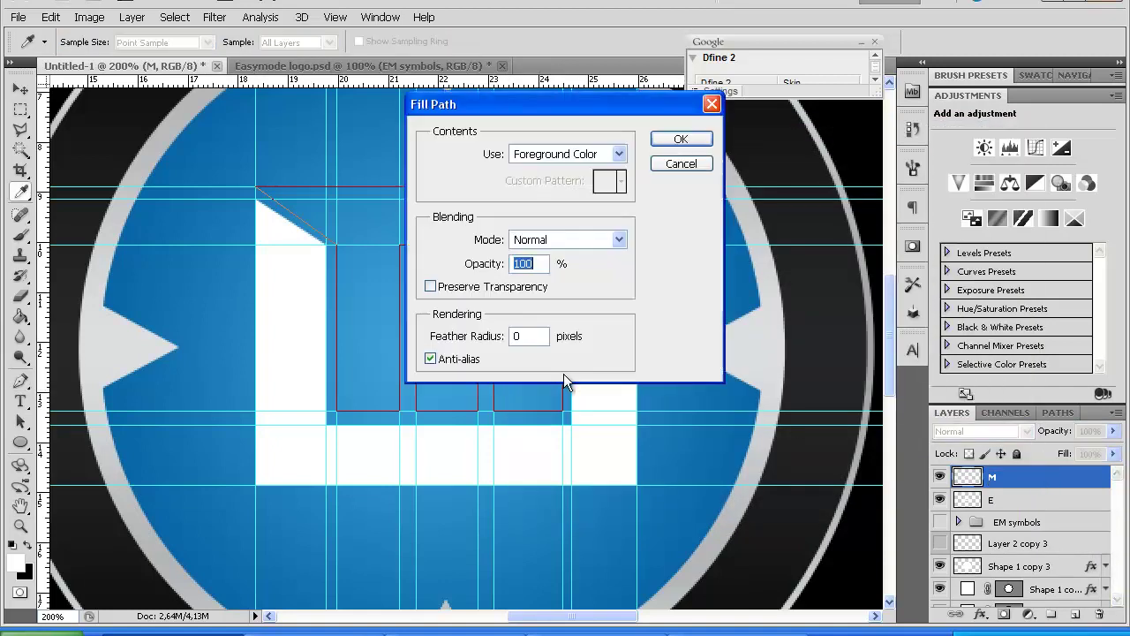
click(671, 148)
right_click(529, 226)
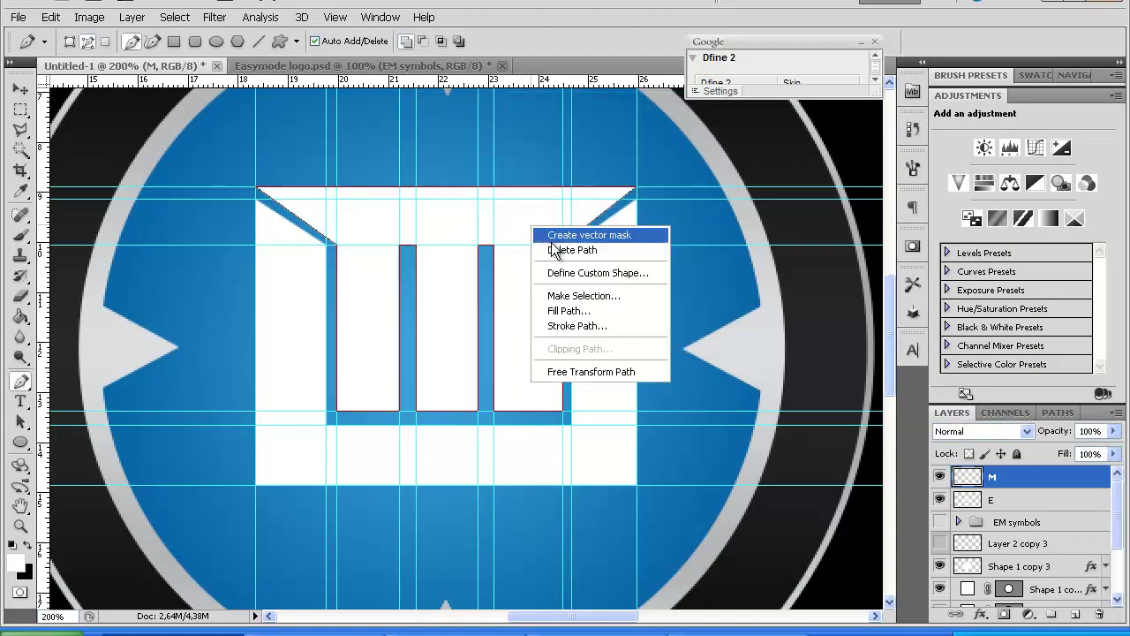
click(556, 246)
Hide the guides and switch to the Move tool to view the EM symbol on the whole emblem.
key(ctrl+semicolon)
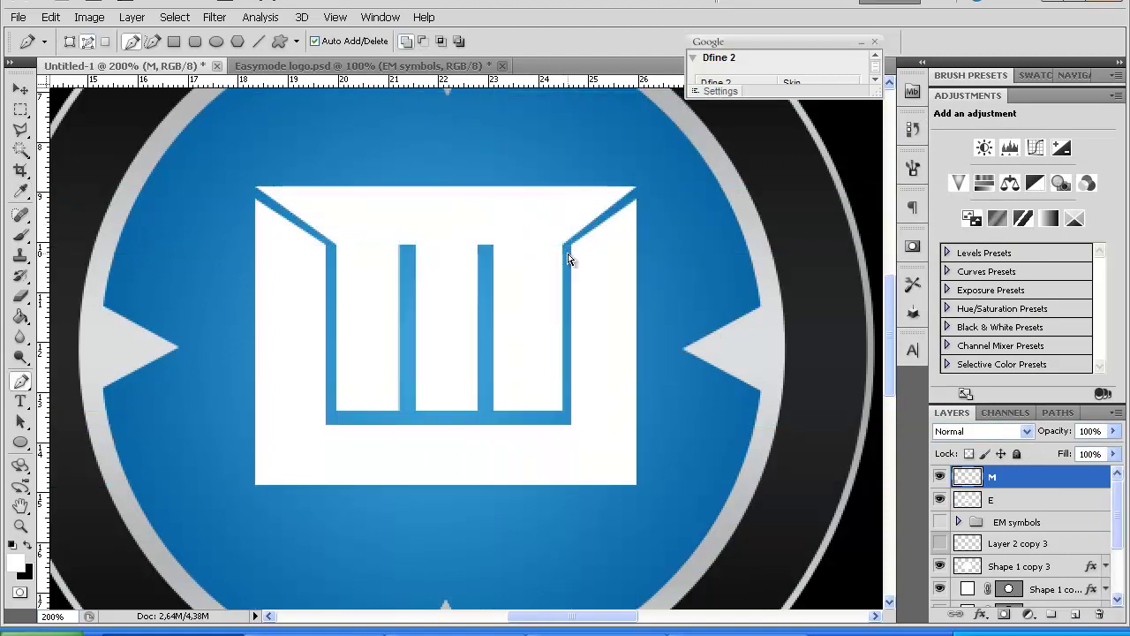
key(ctrl+minus)
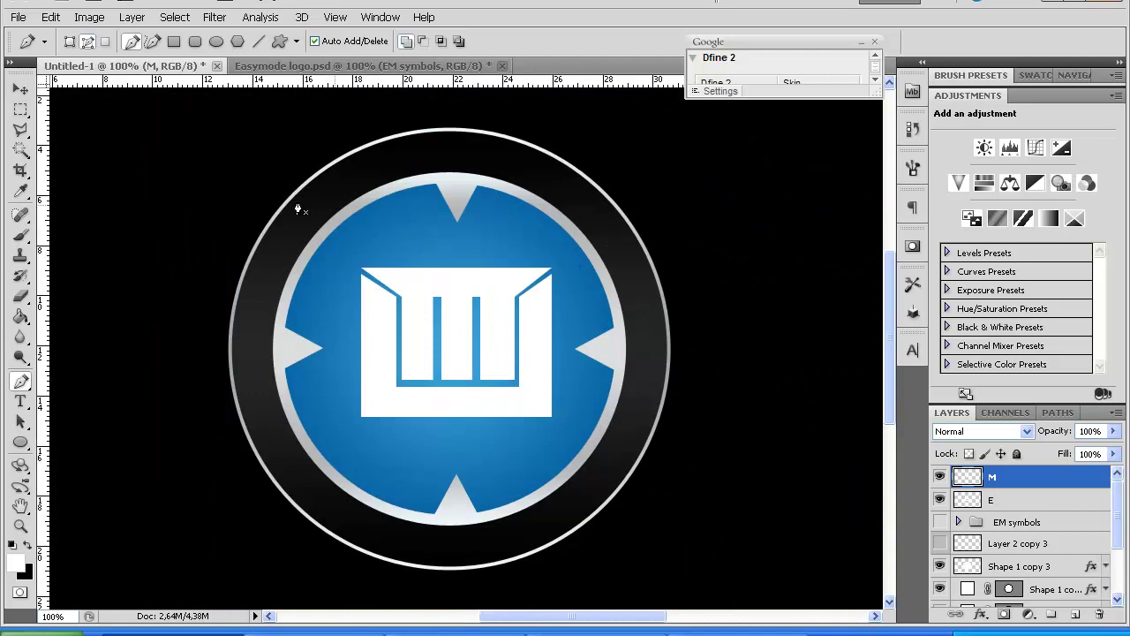
click(21, 89)
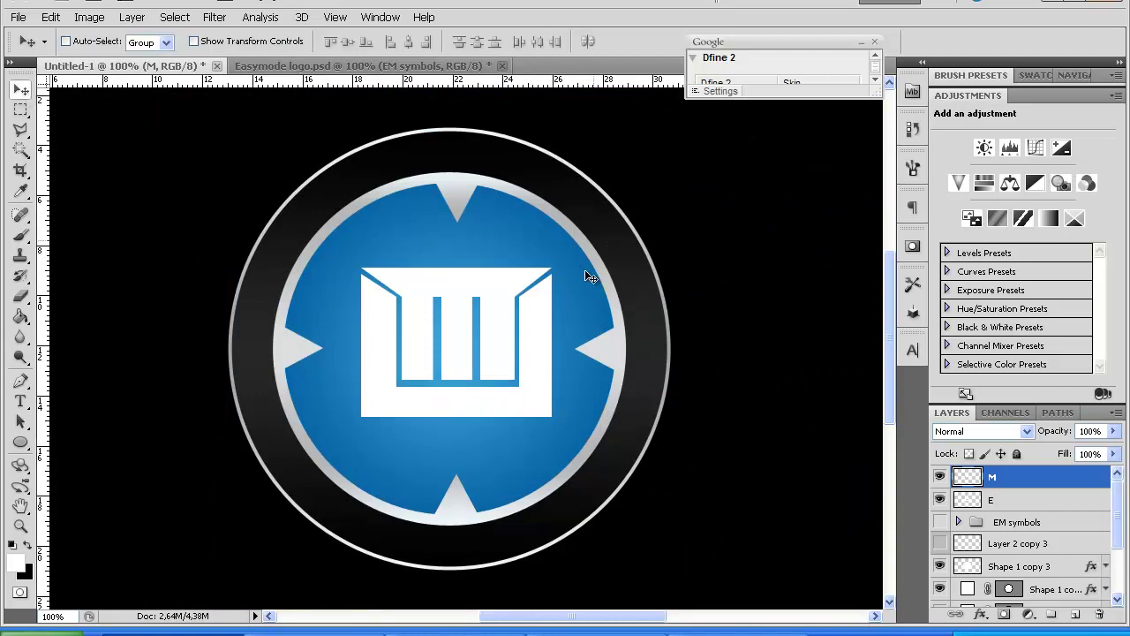
key(ctrl+minus)
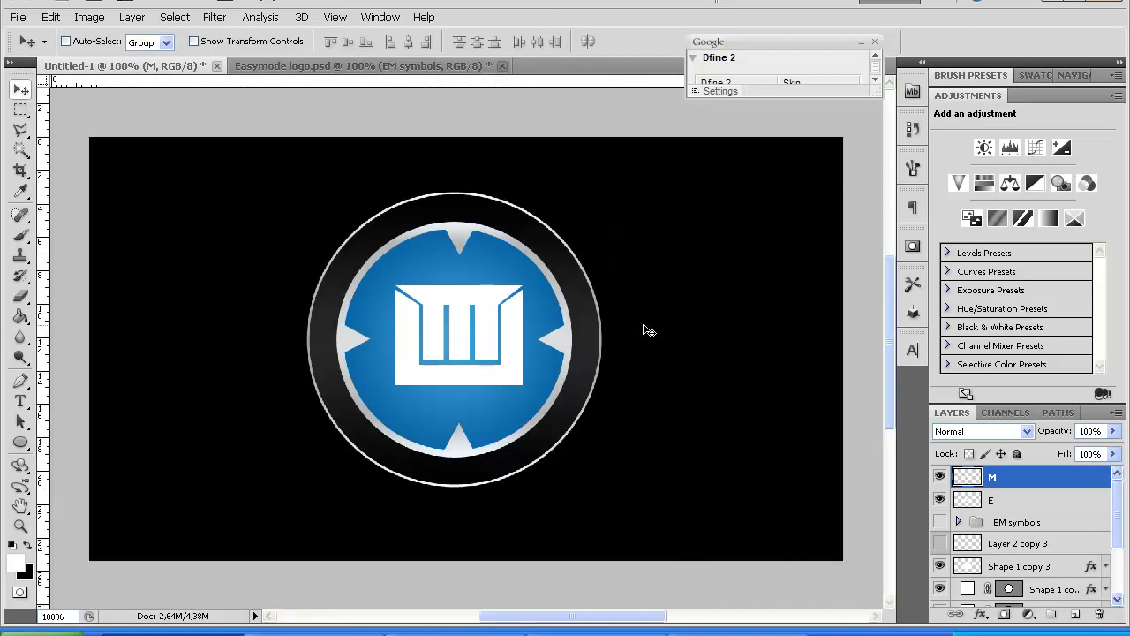
Select the M and E layers together and nudge the EM symbol to the centre of the blue circle.
key(ctrl+plus)
shift+click(1015, 500)
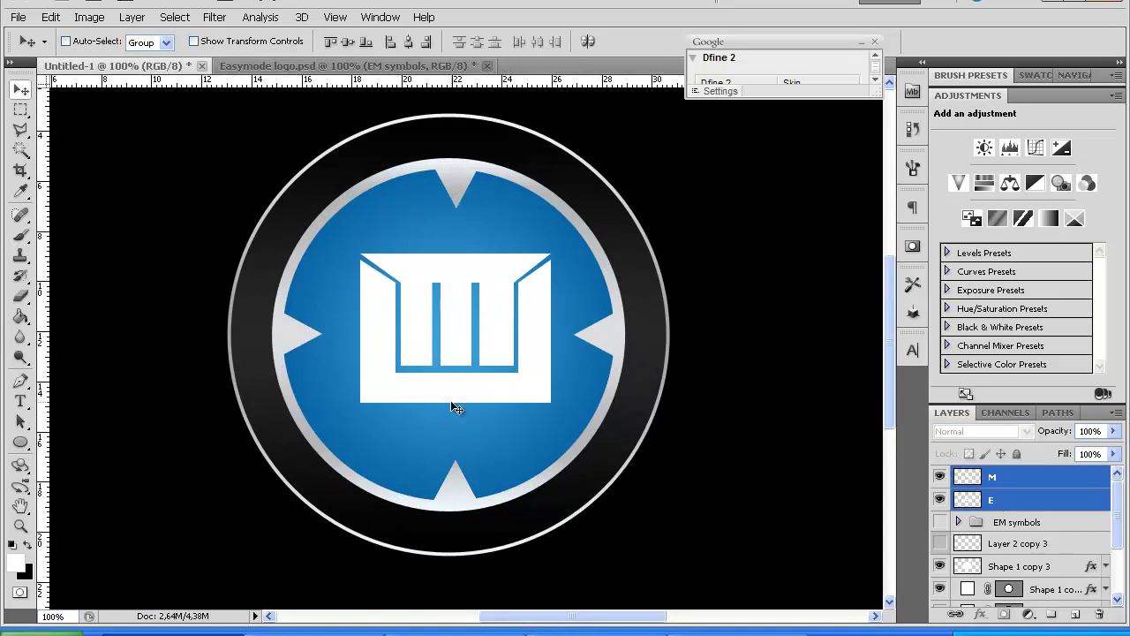
drag(451, 403, 446, 411)
key(ctrl+z)
key(ctrl+z)
key(ctrl+z)
key(ctrl+z)
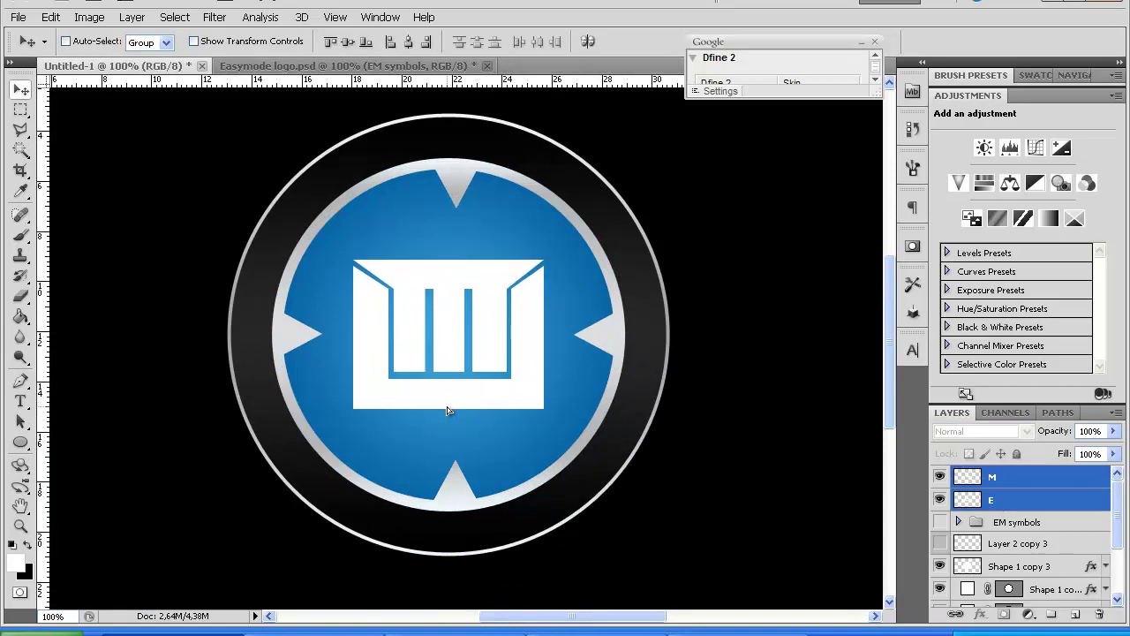
Hide the separate M and E layers, then show and select the EM symbols group.
click(940, 477)
click(940, 500)
click(939, 522)
click(970, 527)
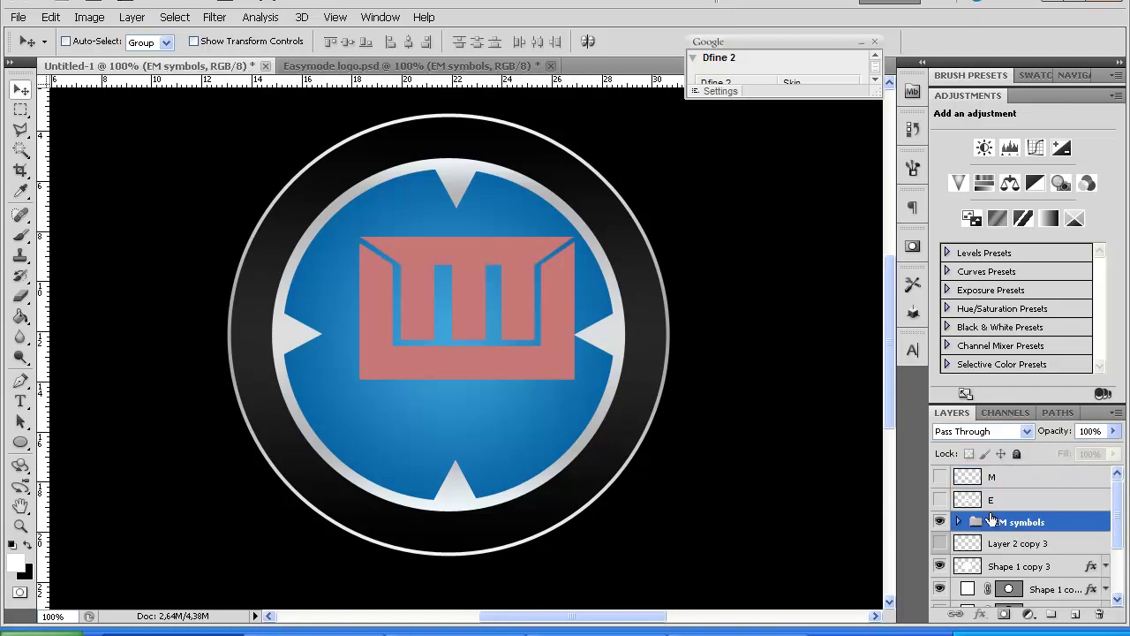
Expand the EM symbols group and merge its M and E layers into one layer.
click(960, 522)
click(1030, 541)
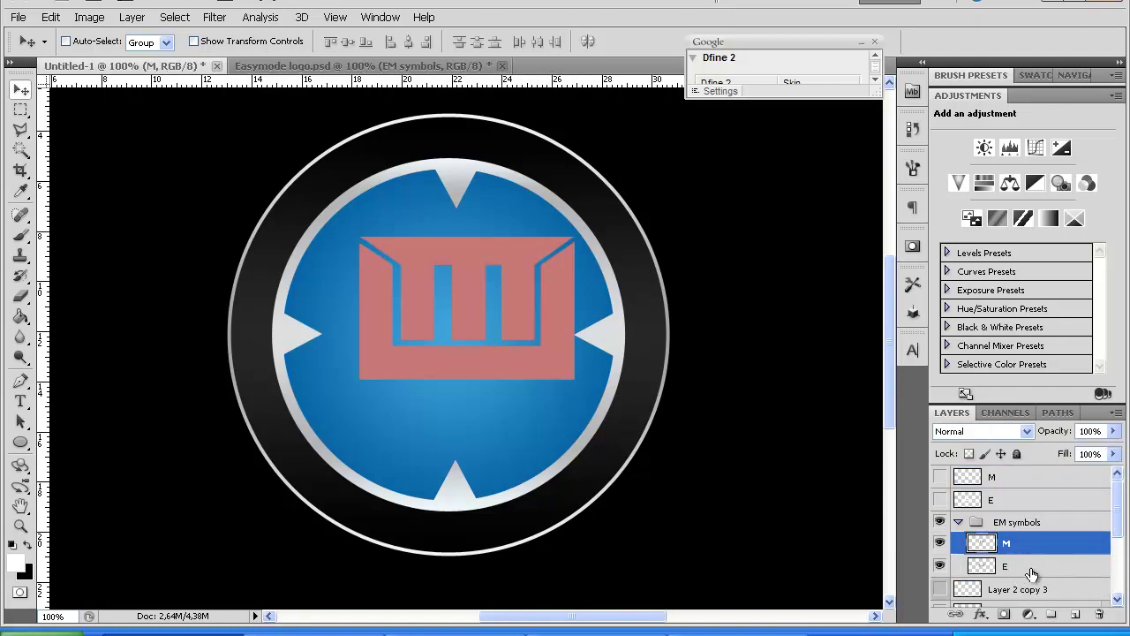
shift+click(1033, 568)
right_click(1033, 567)
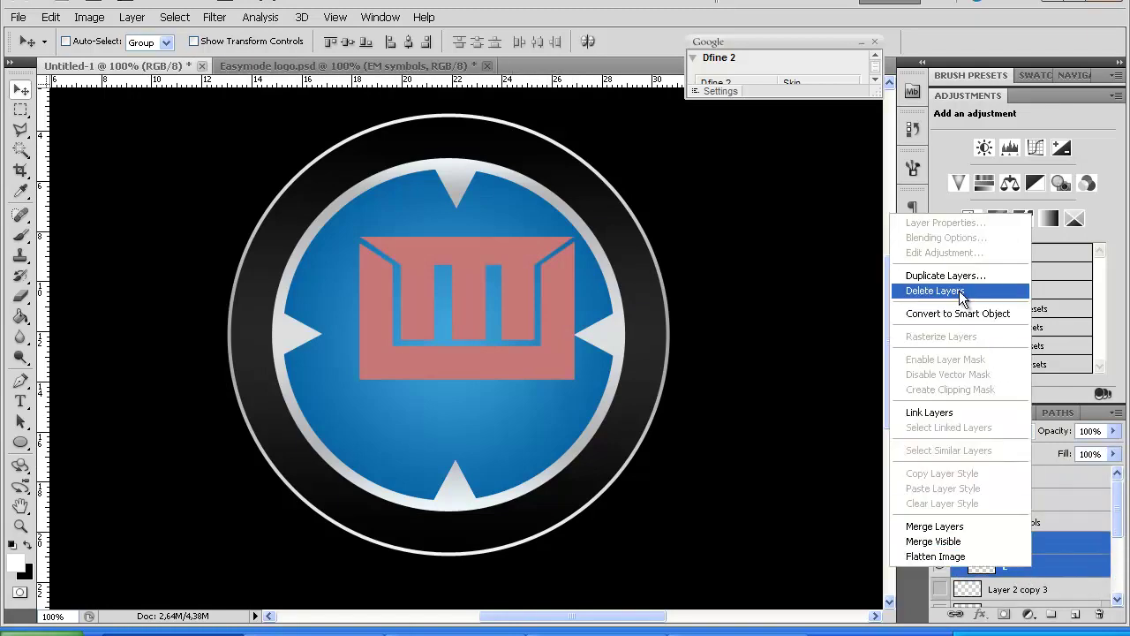
click(976, 525)
Add a white (ffffff) Color Overlay to the merged M layer in the EM symbols group.
right_click(1027, 542)
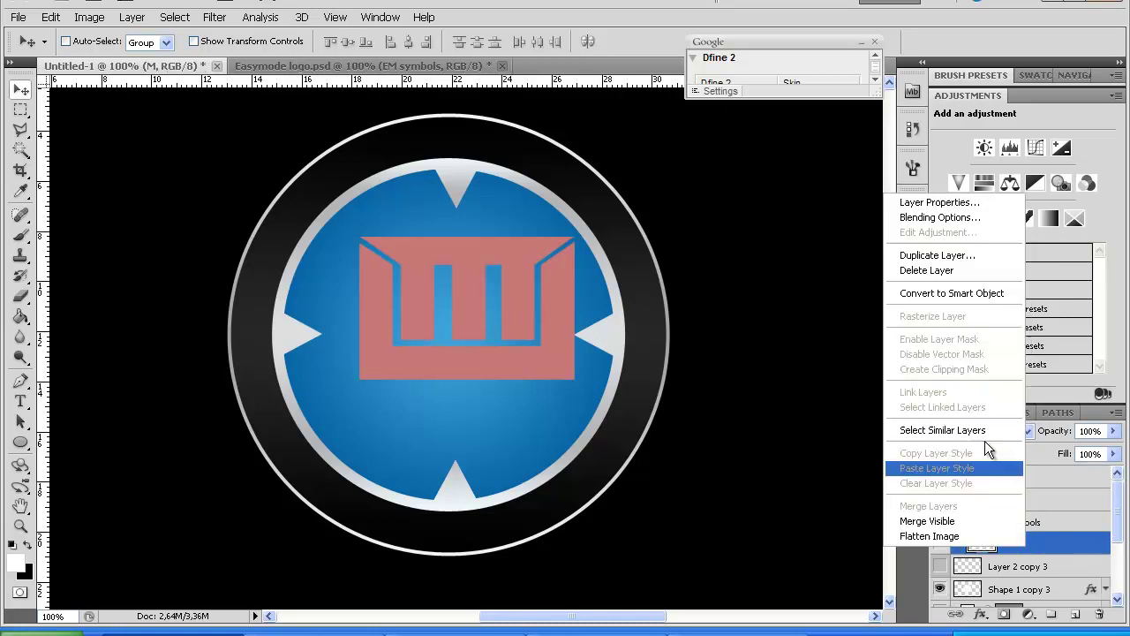
click(923, 219)
click(556, 361)
click(839, 193)
drag(567, 285, 545, 261)
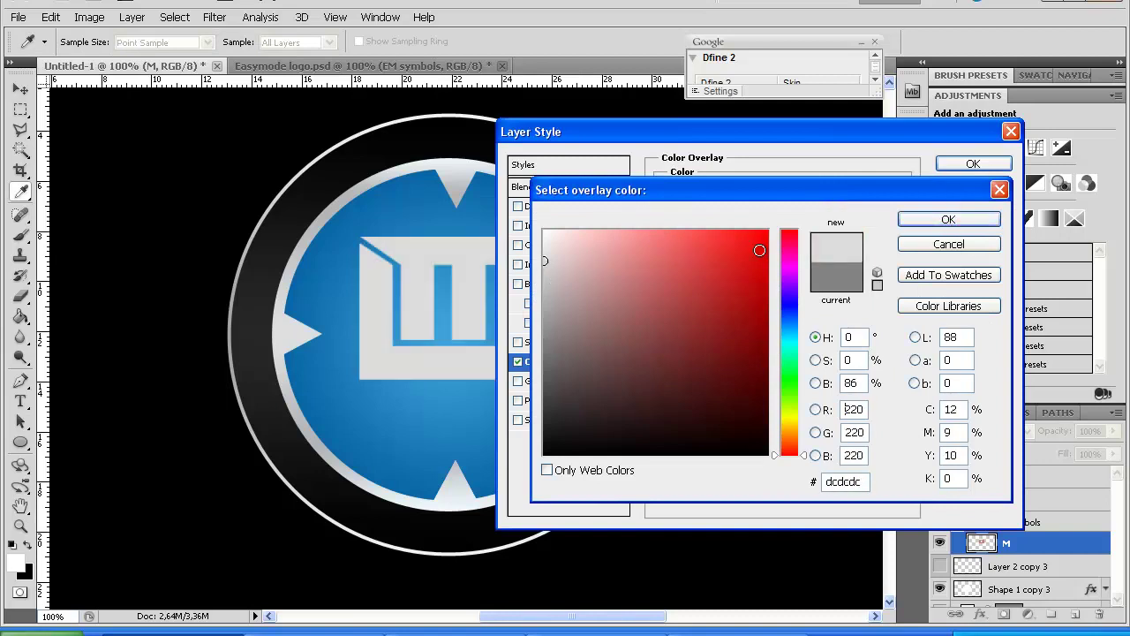
click(543, 231)
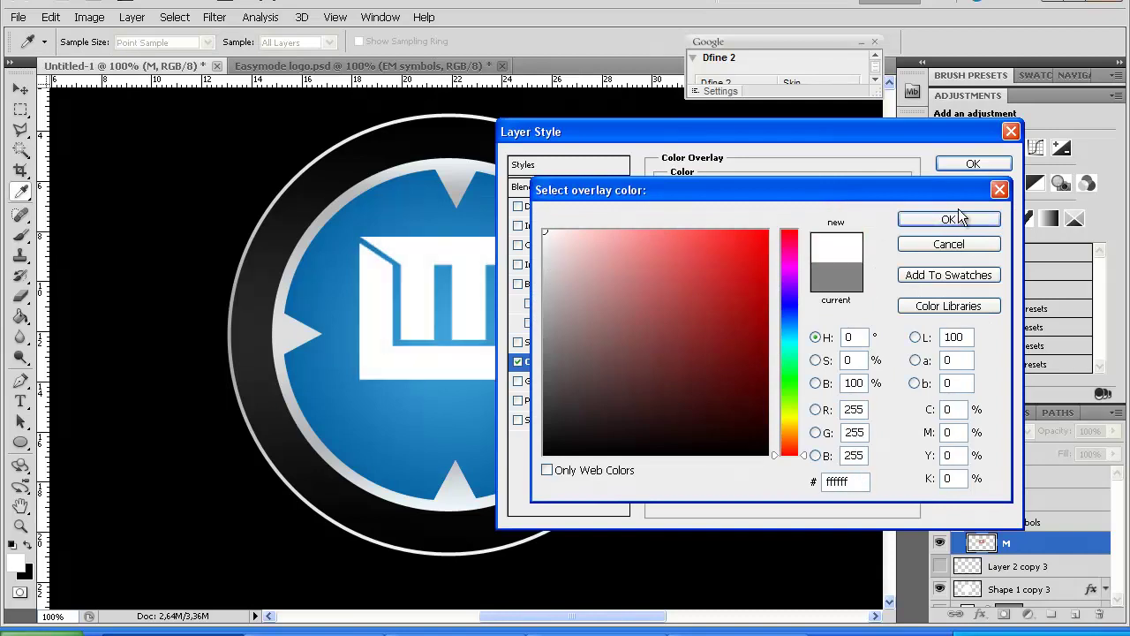
click(936, 219)
click(973, 164)
Move the merged EM symbol to the centre of the blue circle and scale it down slightly.
drag(521, 314, 502, 331)
scroll(501, 332, up, 1)
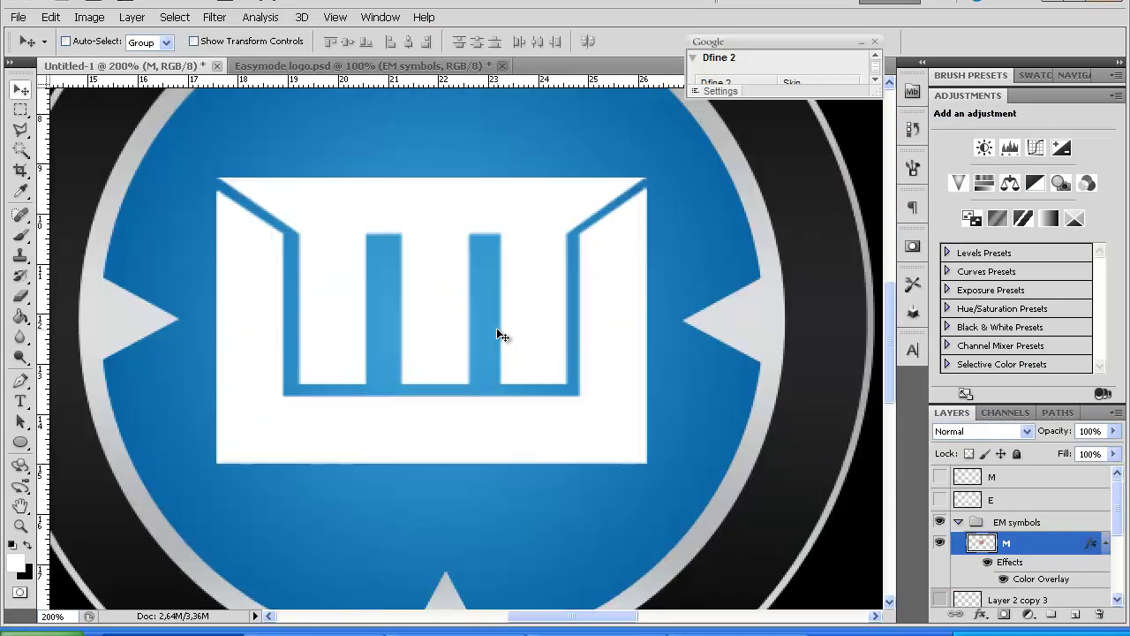
key(ctrl+t)
drag(649, 465, 646, 460)
key(Return)
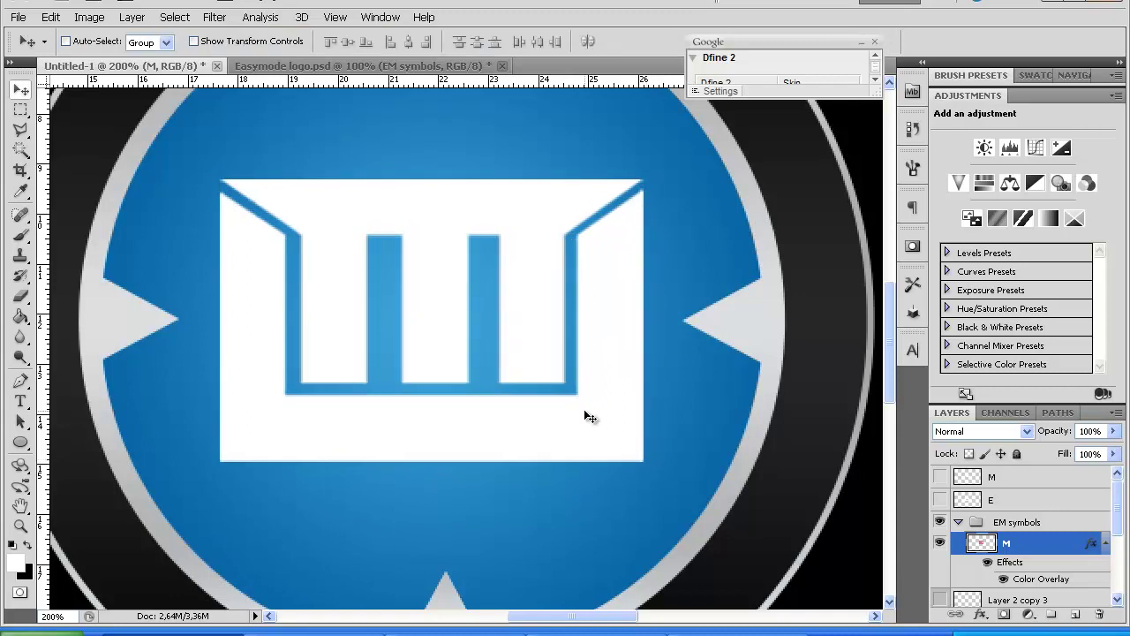
key(ctrl+minus)
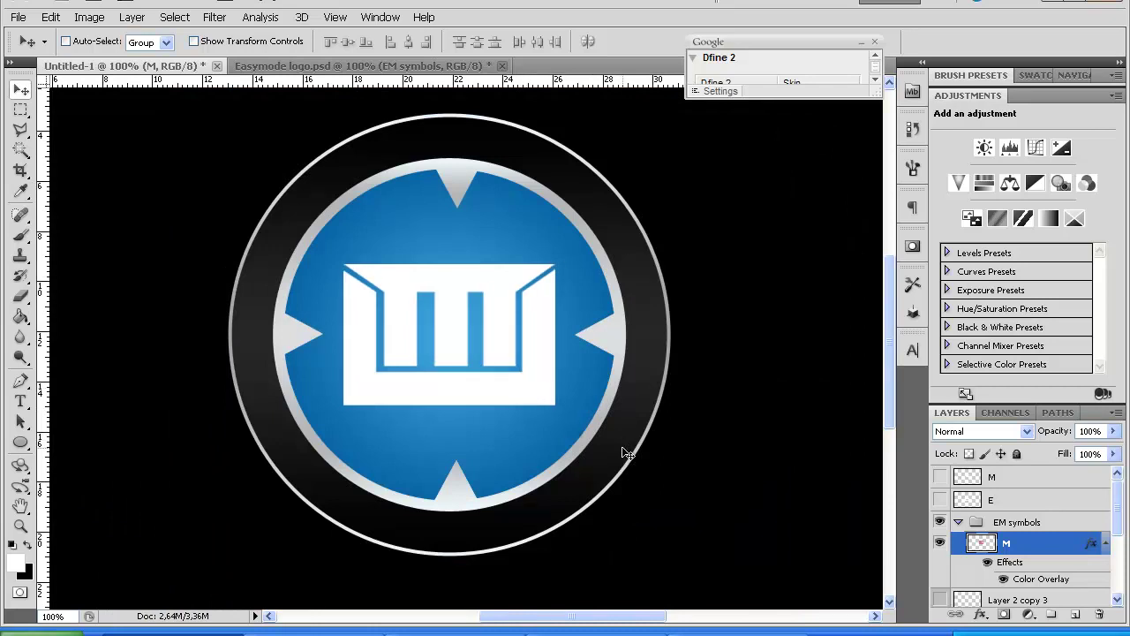
key(ctrl+minus)
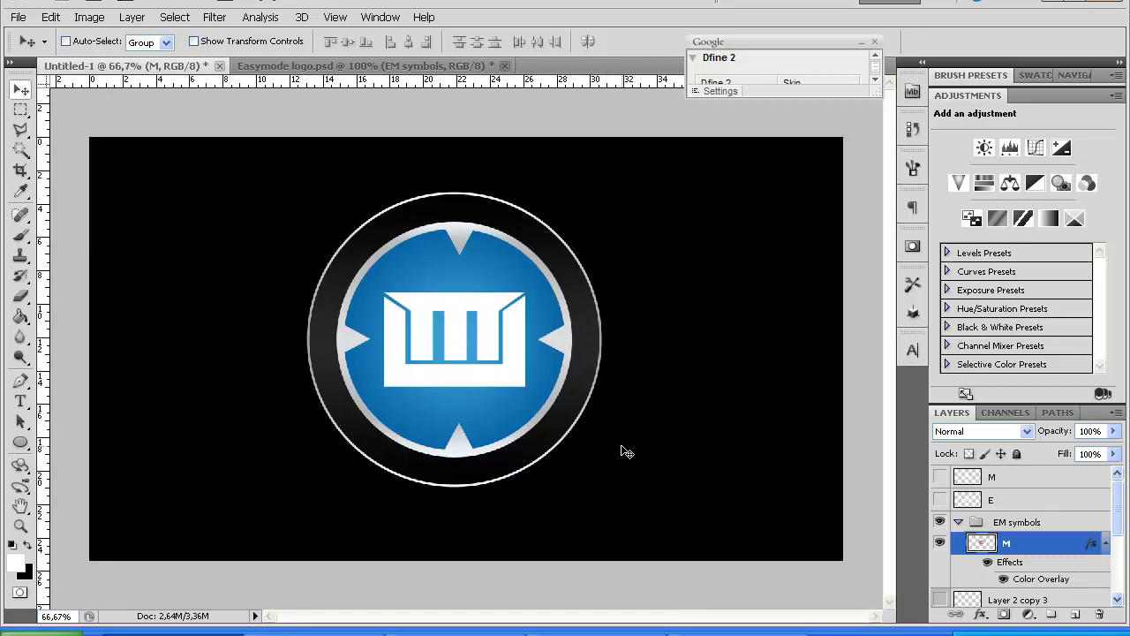
Check the EM symbol's centring inside the blue circle and compare the emblem with its layer hidden and shown.
key(ctrl+t)
drag(497, 366, 503, 369)
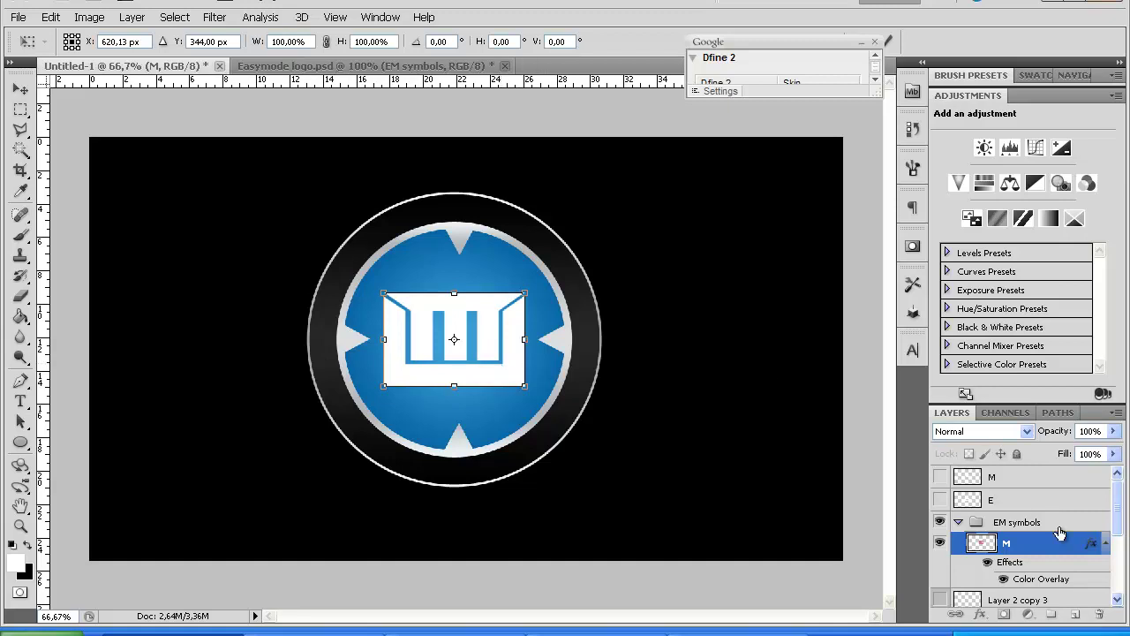
key(Return)
scroll(1060, 542, down, 1)
click(940, 497)
click(940, 498)
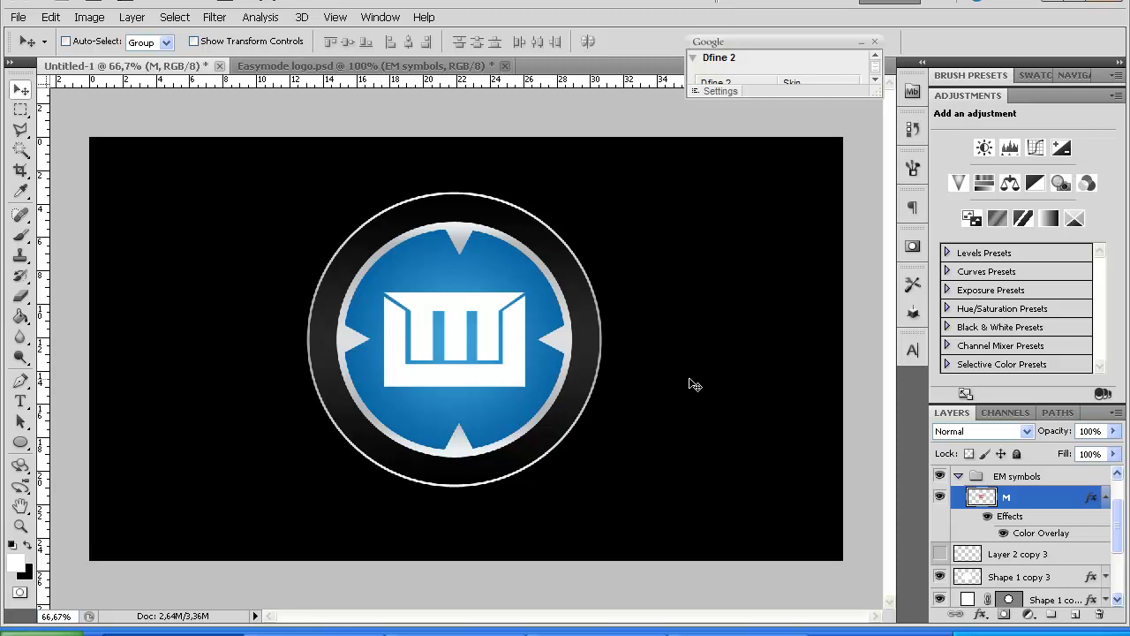
click(1106, 498)
scroll(971, 502, up, 1)
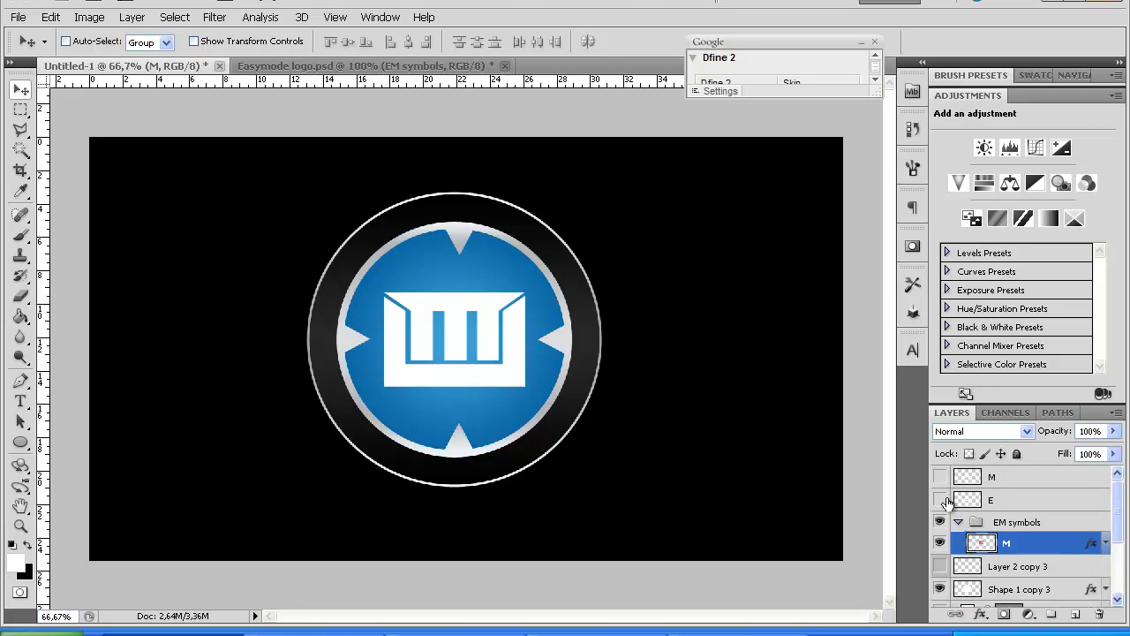
Make the hidden M and E layers above the EM symbols group visible and merge them into one layer.
click(997, 501)
shift+click(995, 477)
right_click(995, 473)
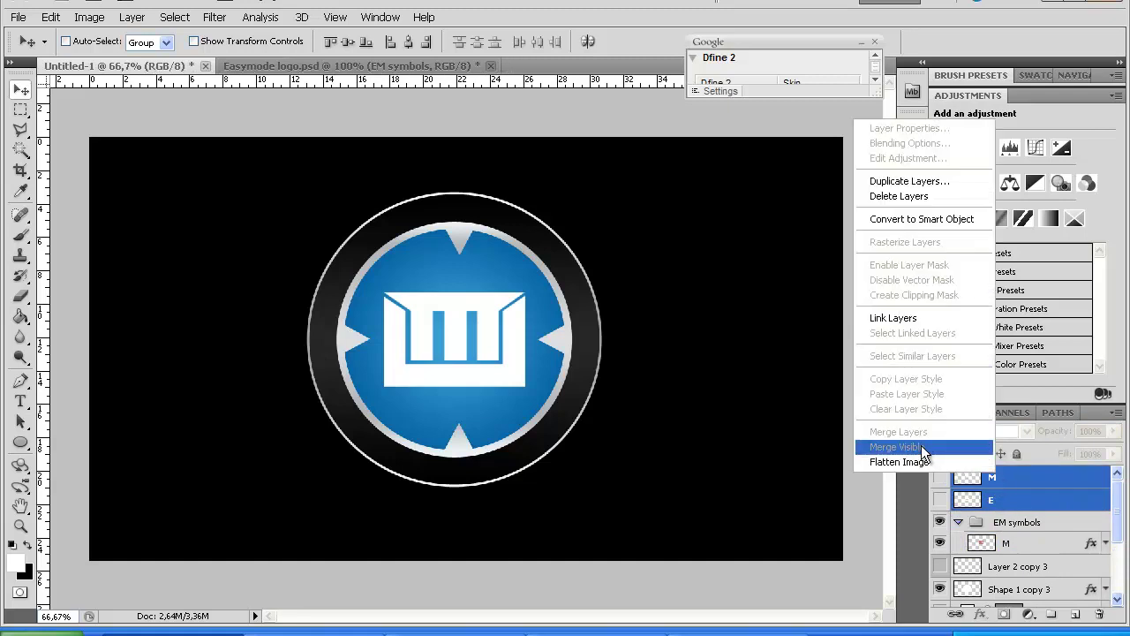
click(1029, 472)
right_click(940, 499)
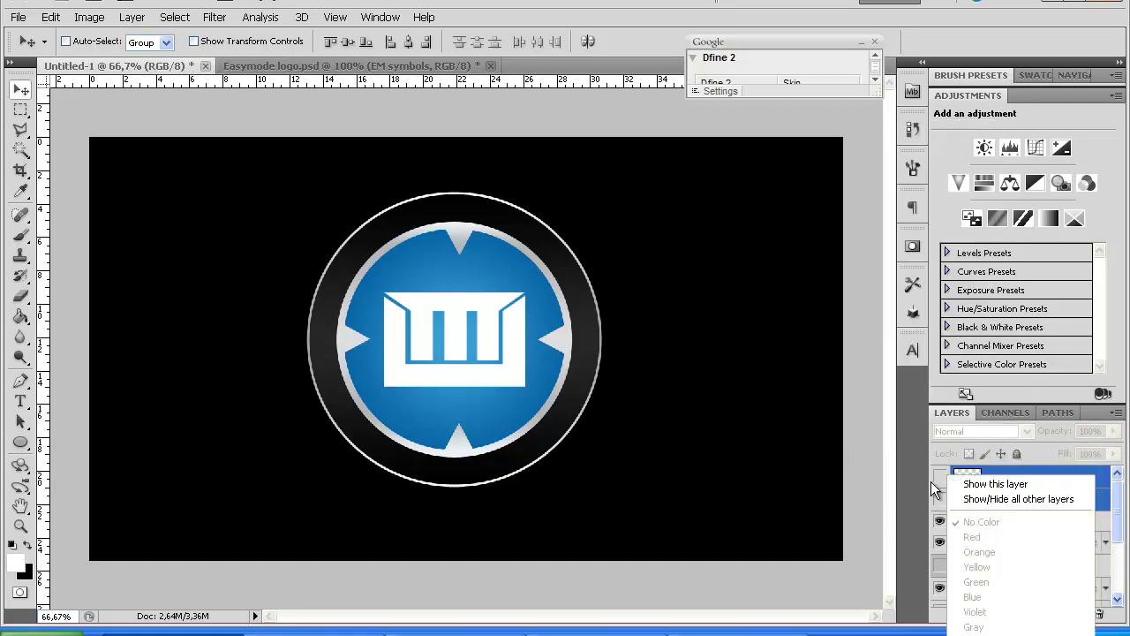
click(1014, 470)
right_click(1014, 470)
click(1025, 474)
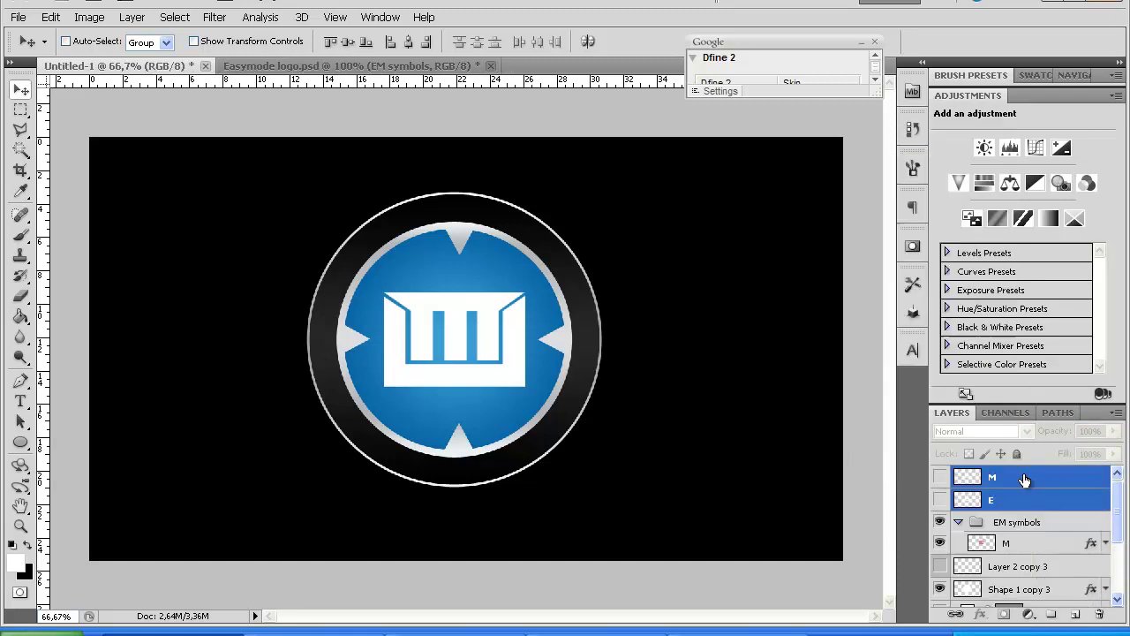
drag(939, 477, 940, 500)
right_click(1009, 475)
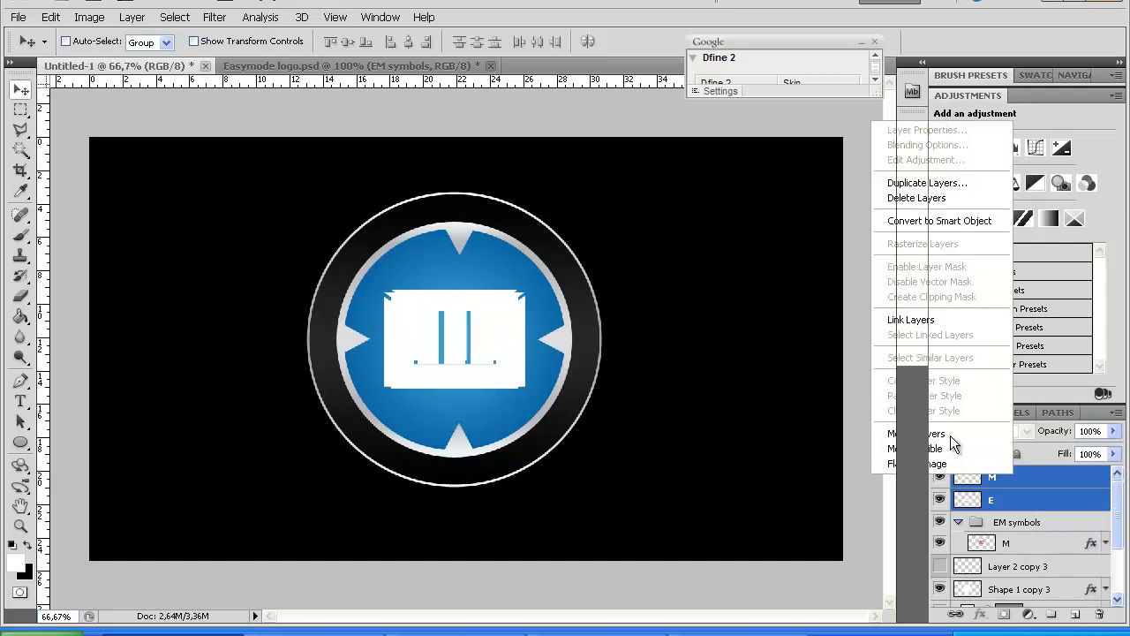
click(916, 434)
Label the newly merged M layer violet and move it, hidden, below the EM symbols group.
right_click(941, 477)
click(972, 609)
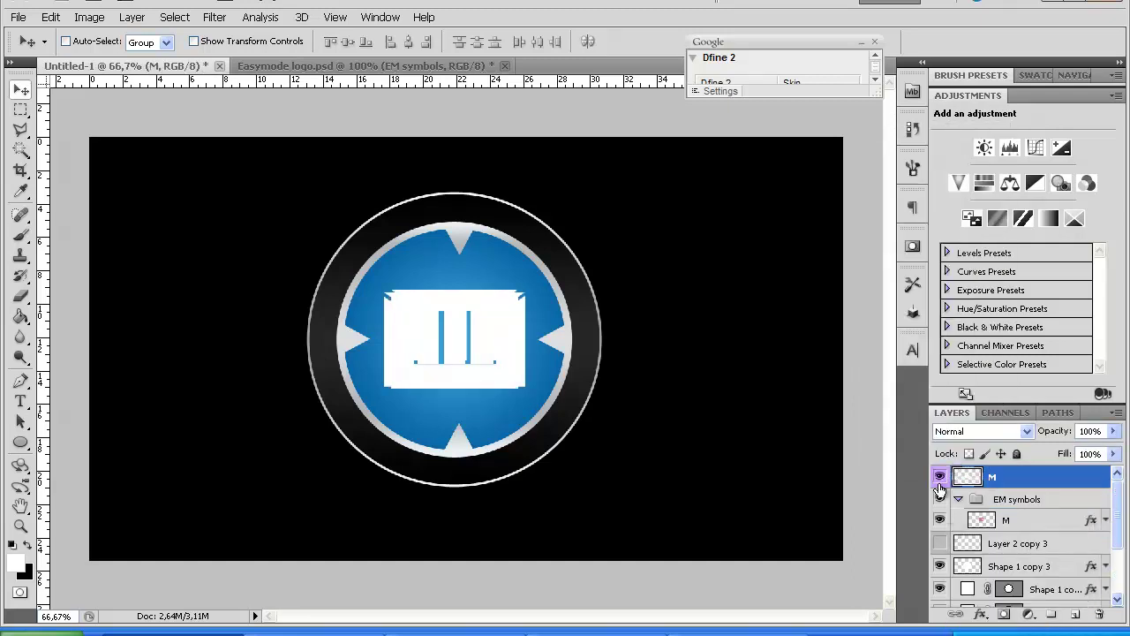
click(940, 477)
drag(1010, 484, 1007, 535)
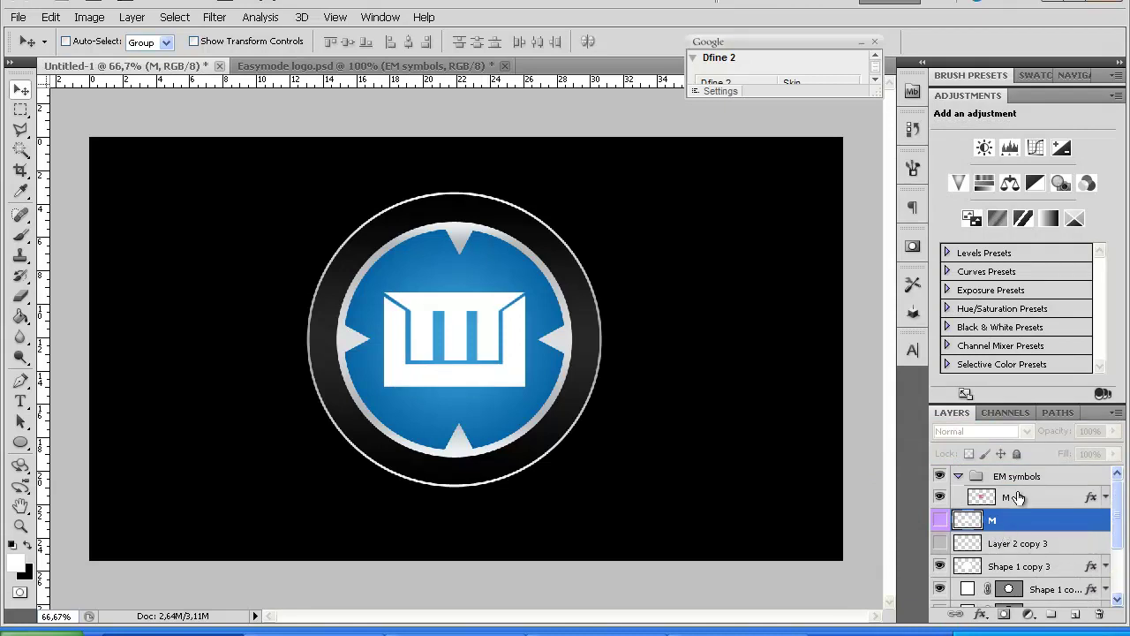
Open the blending options of the M layer in the EM symbols group and turn off its Color Overlay.
click(1015, 499)
right_click(1034, 497)
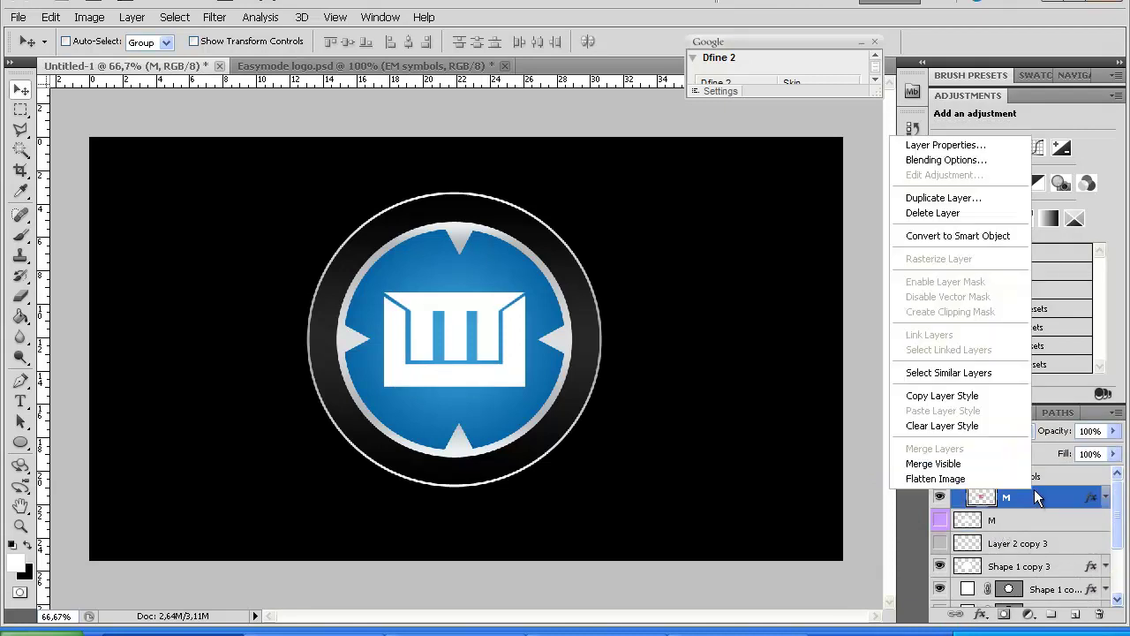
click(939, 161)
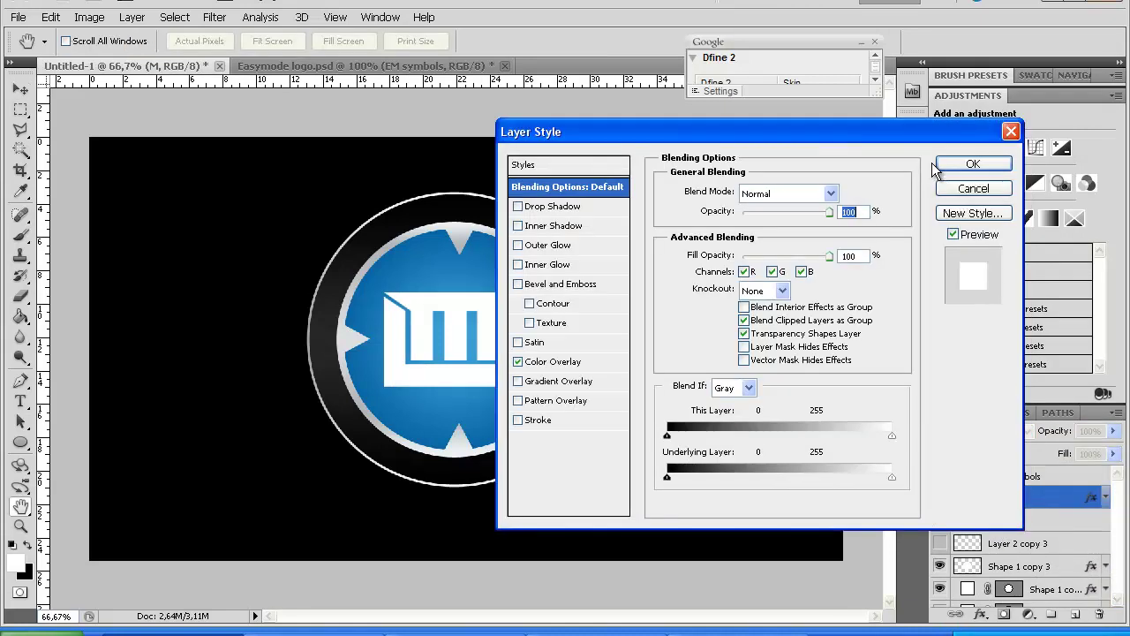
click(518, 362)
click(518, 362)
click(563, 381)
click(518, 381)
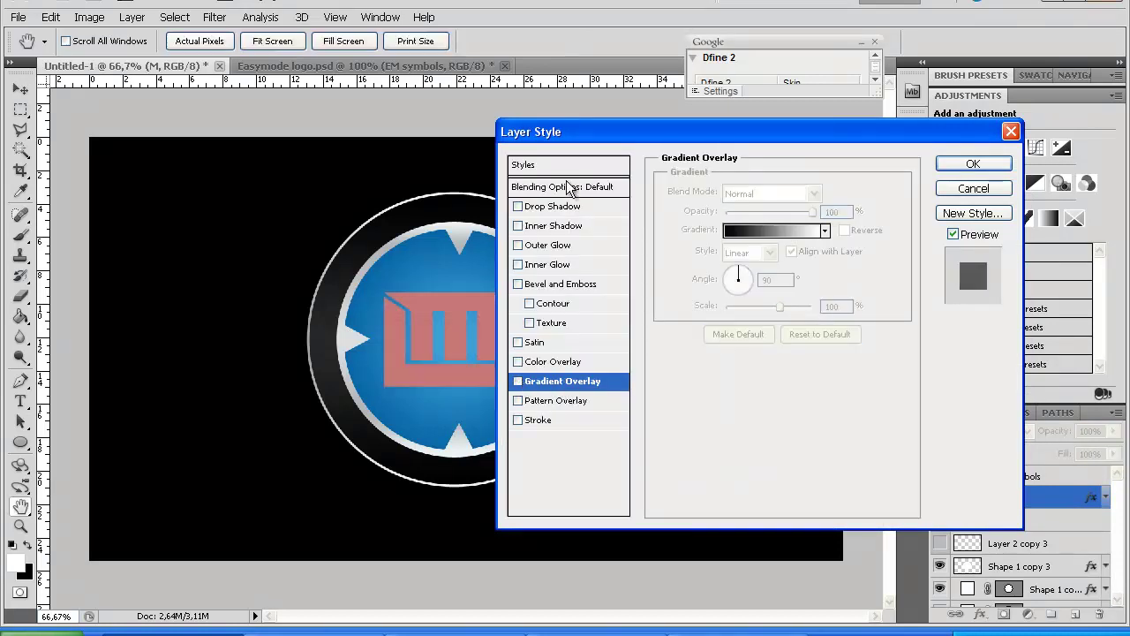
Replace the available layer style presets with the jayhan-56-layer-styles set.
click(566, 165)
click(907, 173)
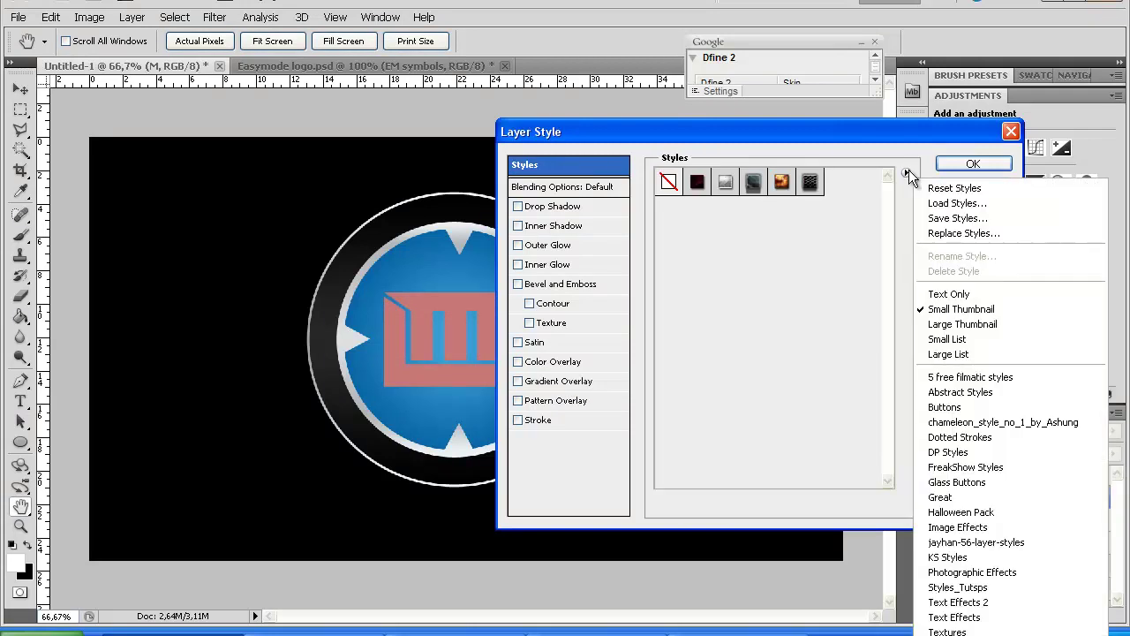
click(948, 557)
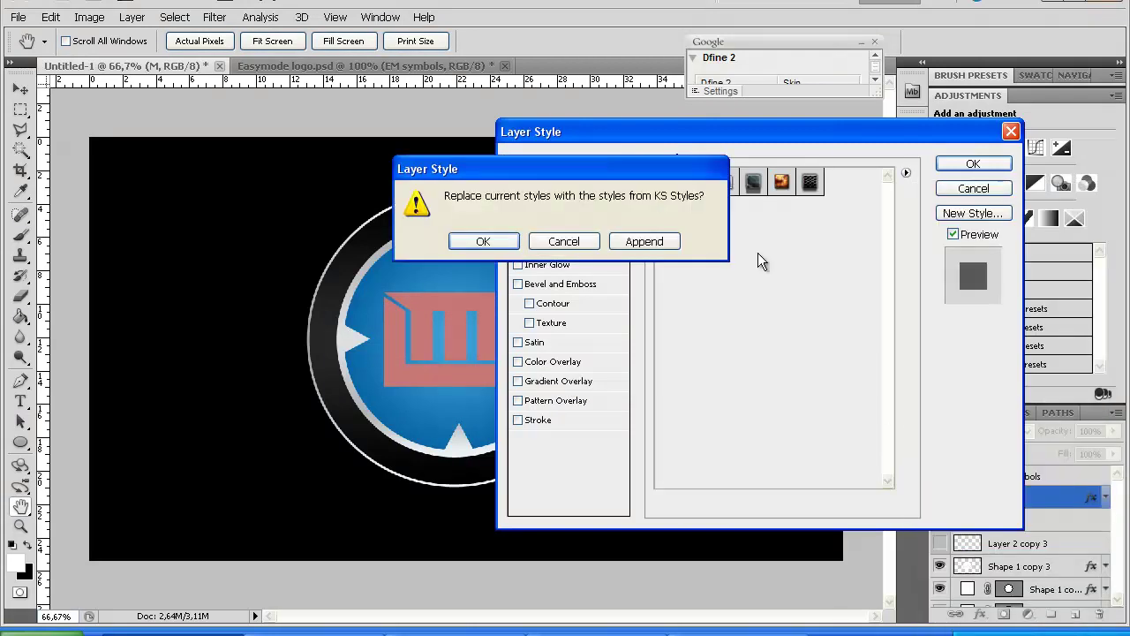
click(565, 241)
click(907, 173)
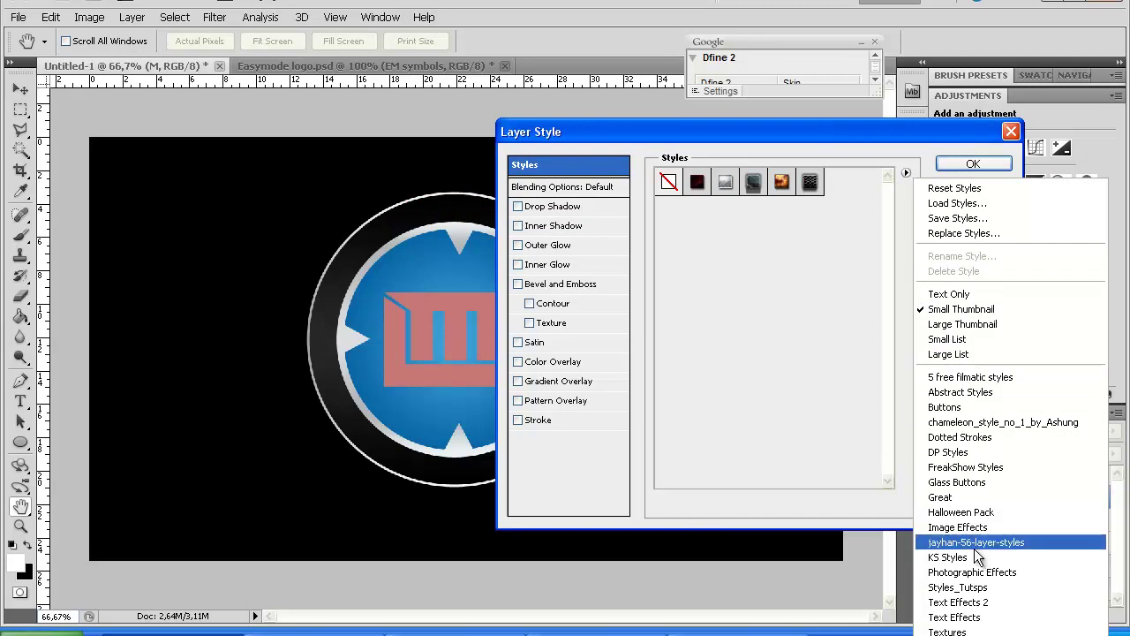
click(948, 537)
click(499, 243)
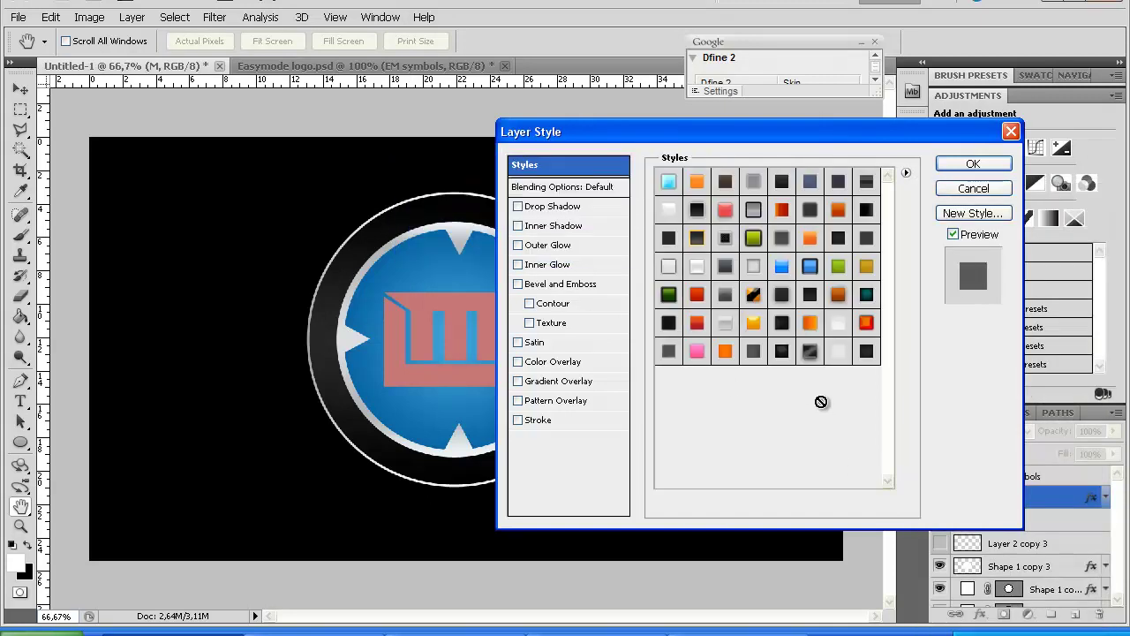
Try several style presets on the EM symbol and apply the glossy red-orange one with a gradient overlay.
click(756, 271)
click(698, 269)
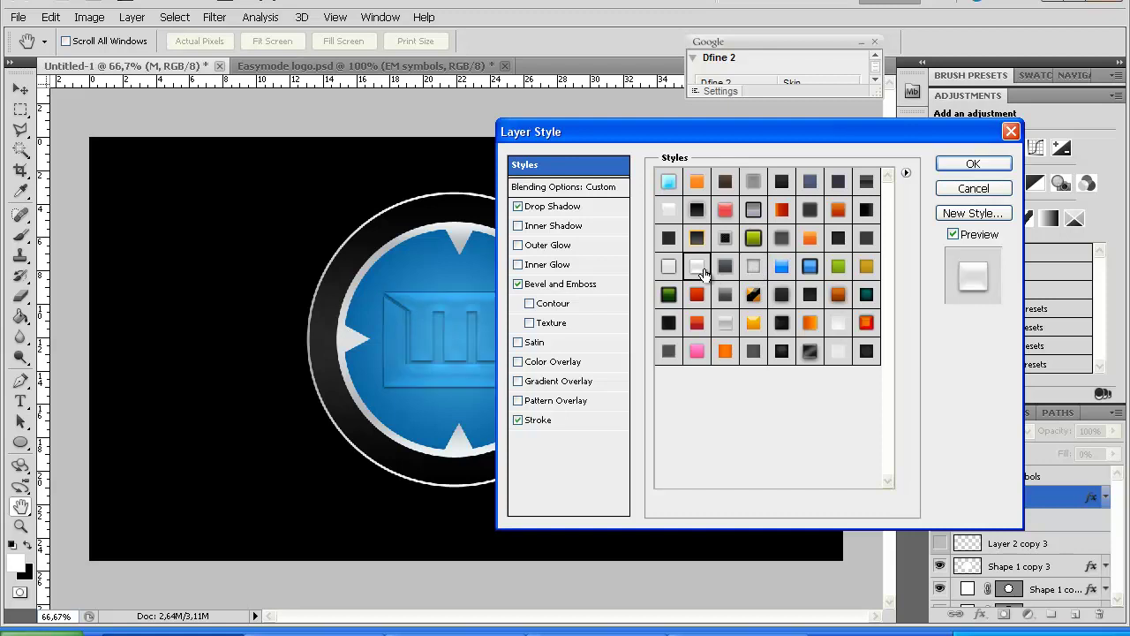
click(863, 326)
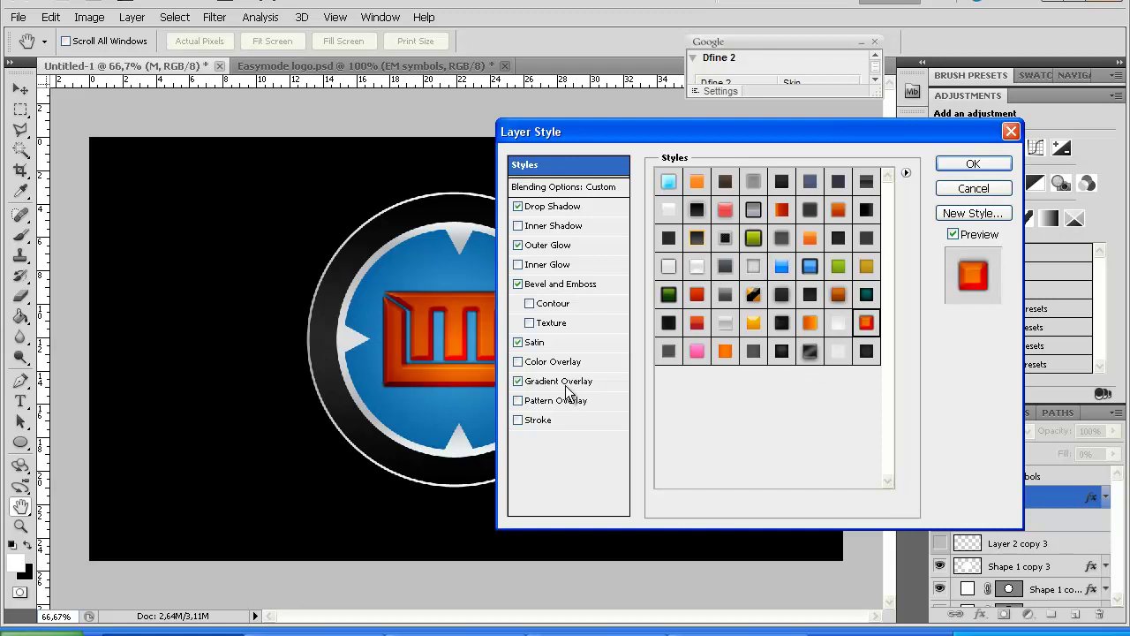
Reduce the symbol's Bevel and Emboss size to 1 px and turn off the Satin effect.
click(563, 285)
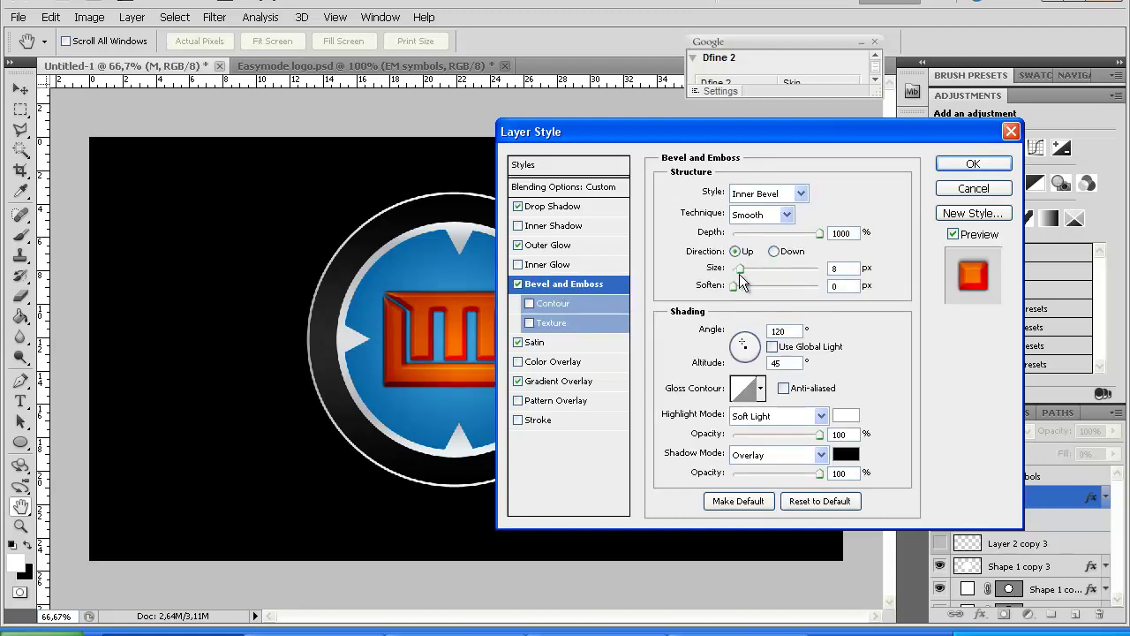
drag(740, 269, 734, 270)
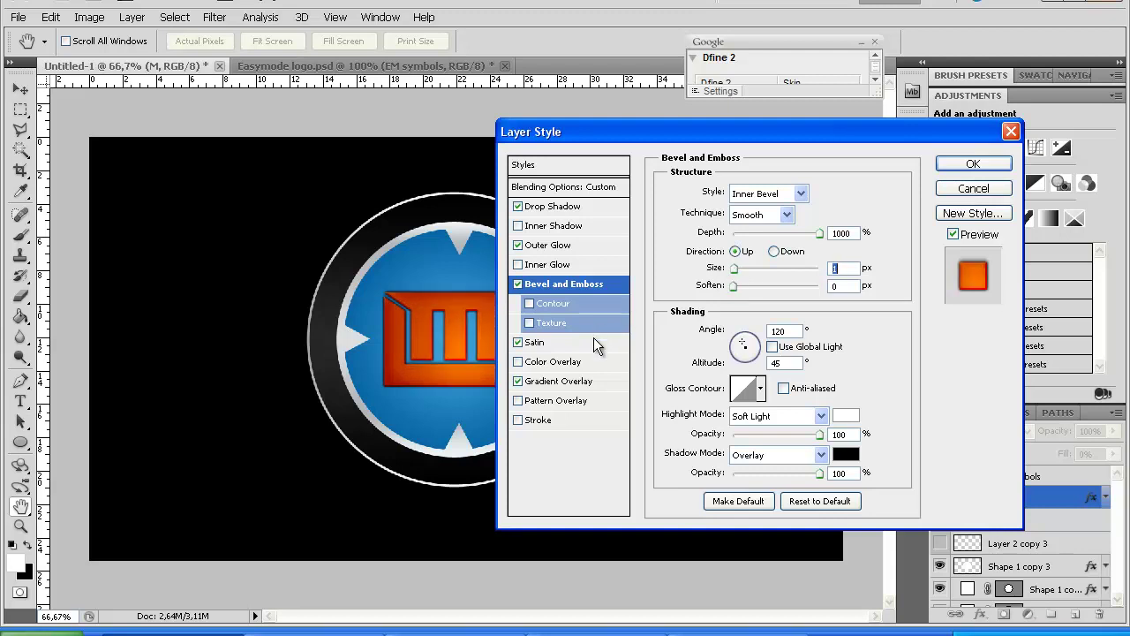
click(519, 343)
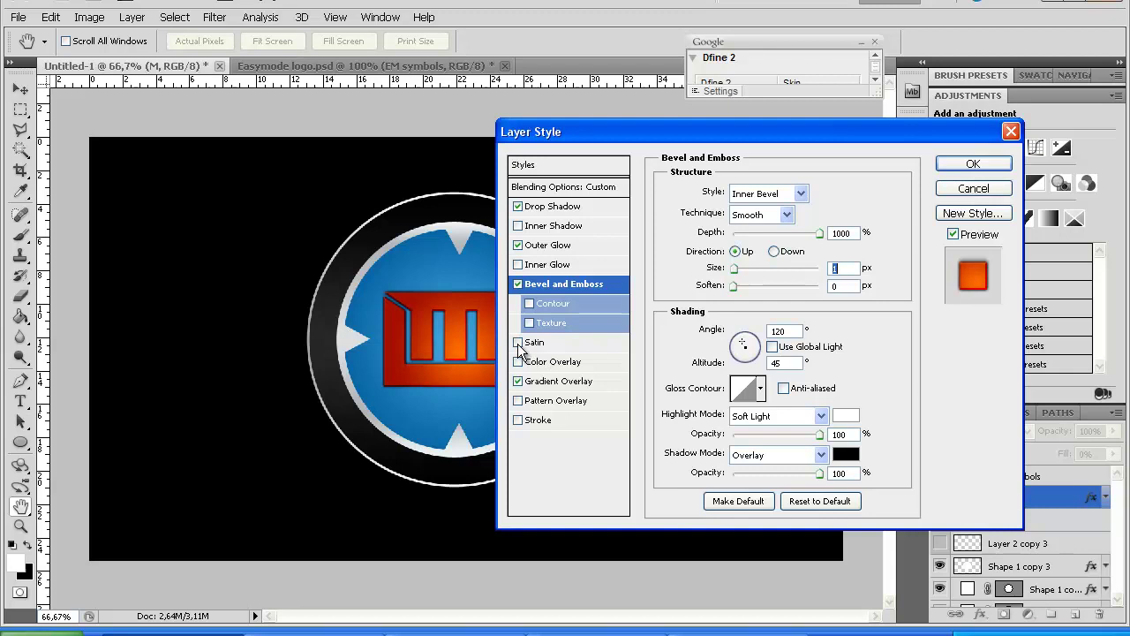
Change the symbol's Gradient Overlay to the silver Gradient 004 preset with its stops swapped, near-white at 0% and grey at 100%.
click(552, 382)
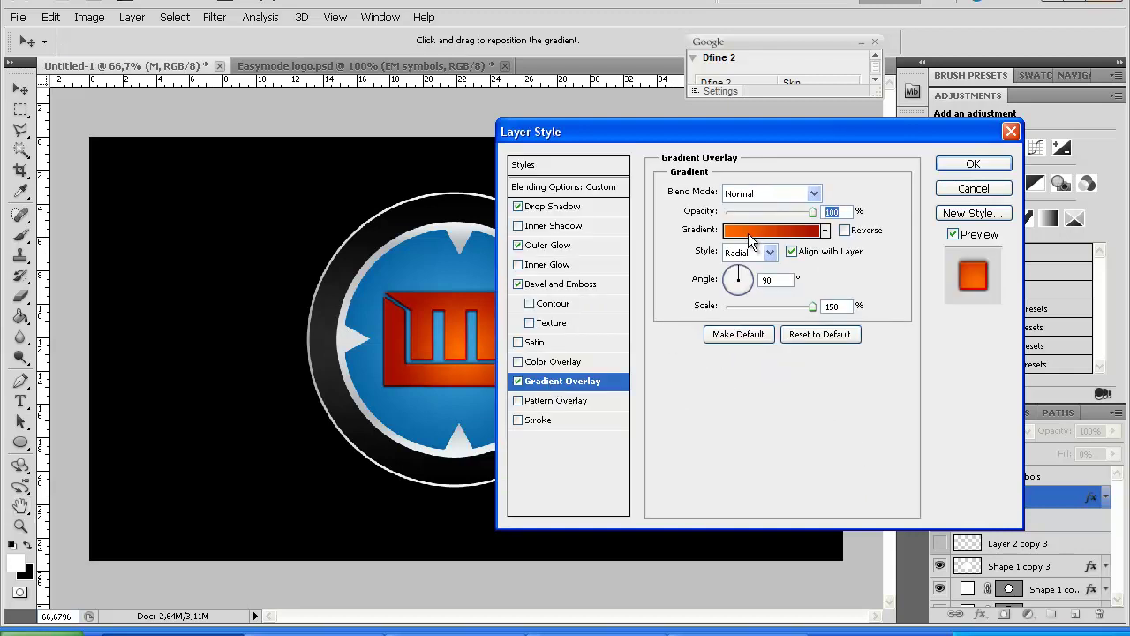
click(750, 233)
click(836, 168)
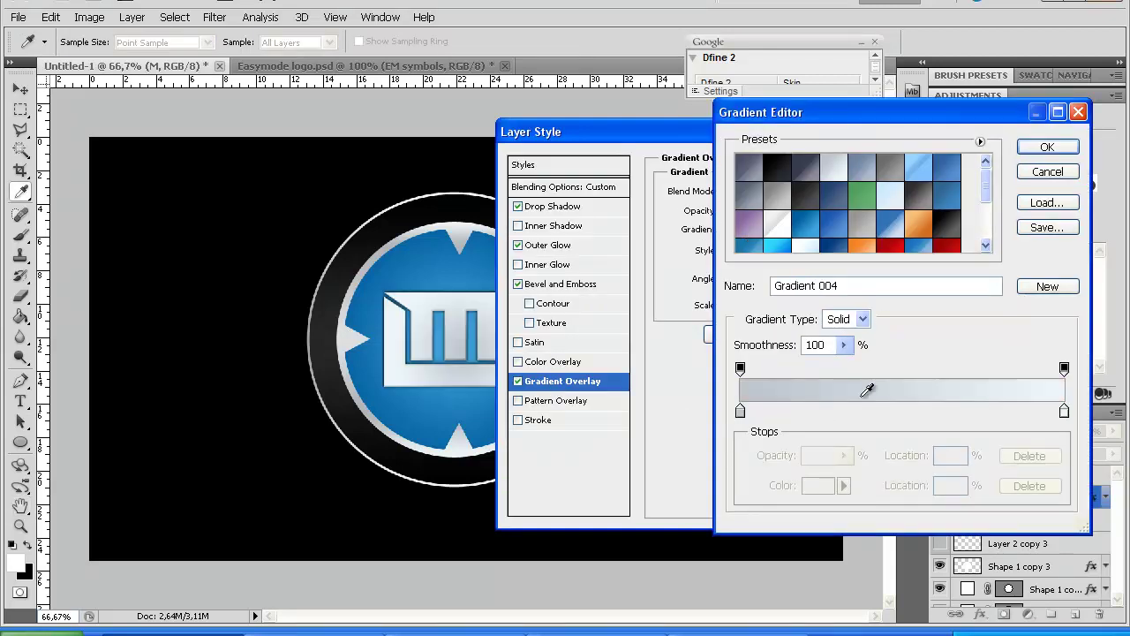
mouse_move(741, 413)
mouse_down()
mouse_move(1044, 415)
mouse_move(740, 414)
mouse_up()
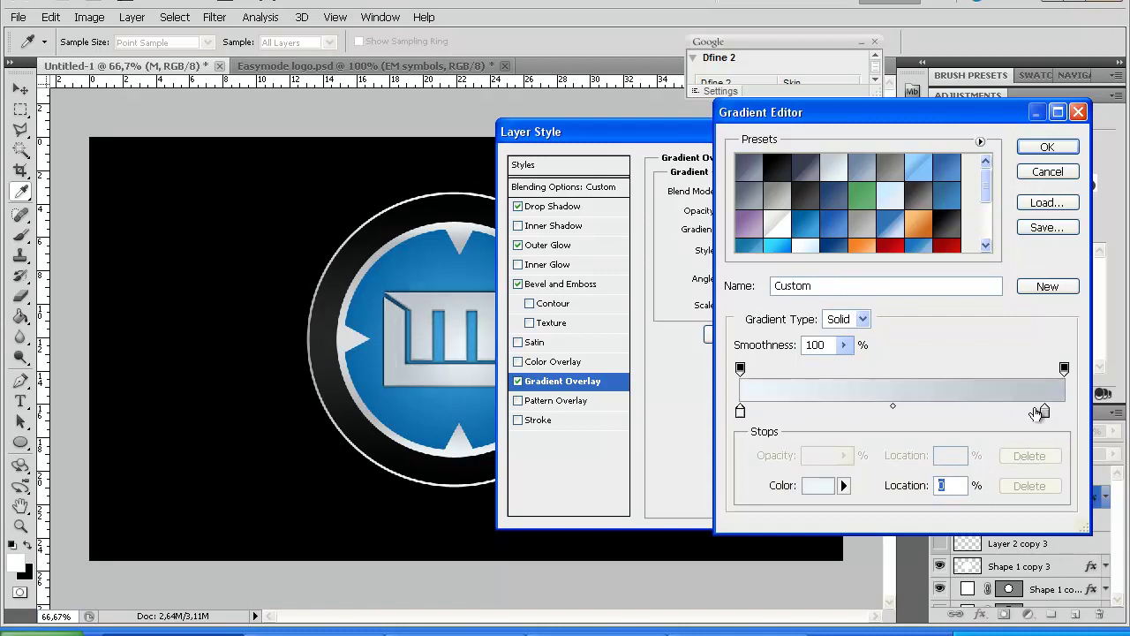
drag(1040, 413, 1115, 417)
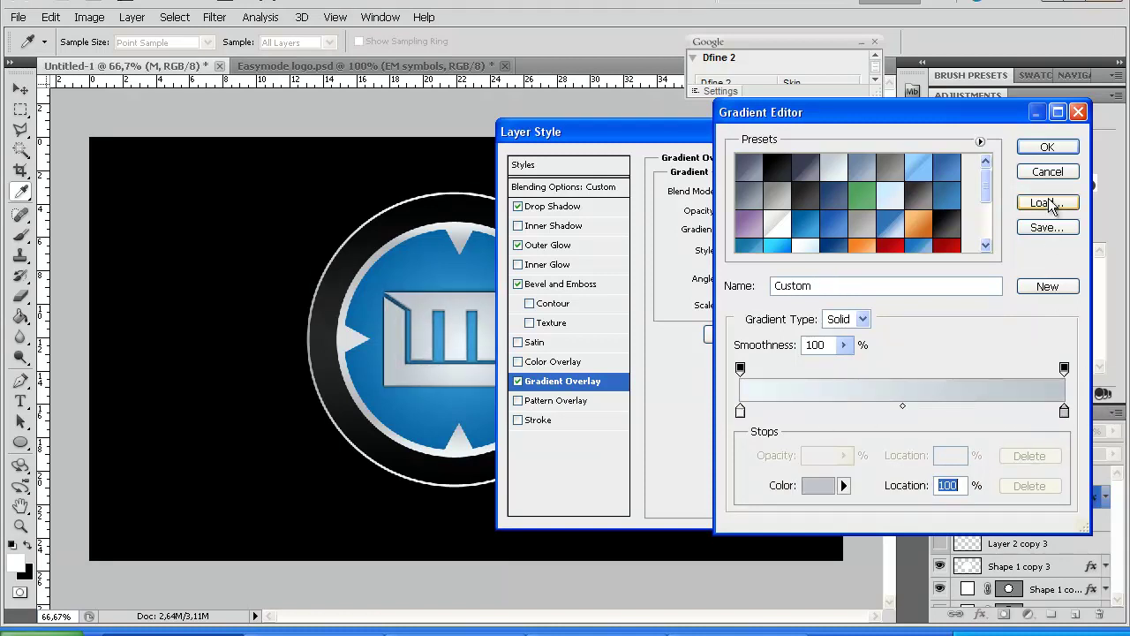
click(1034, 147)
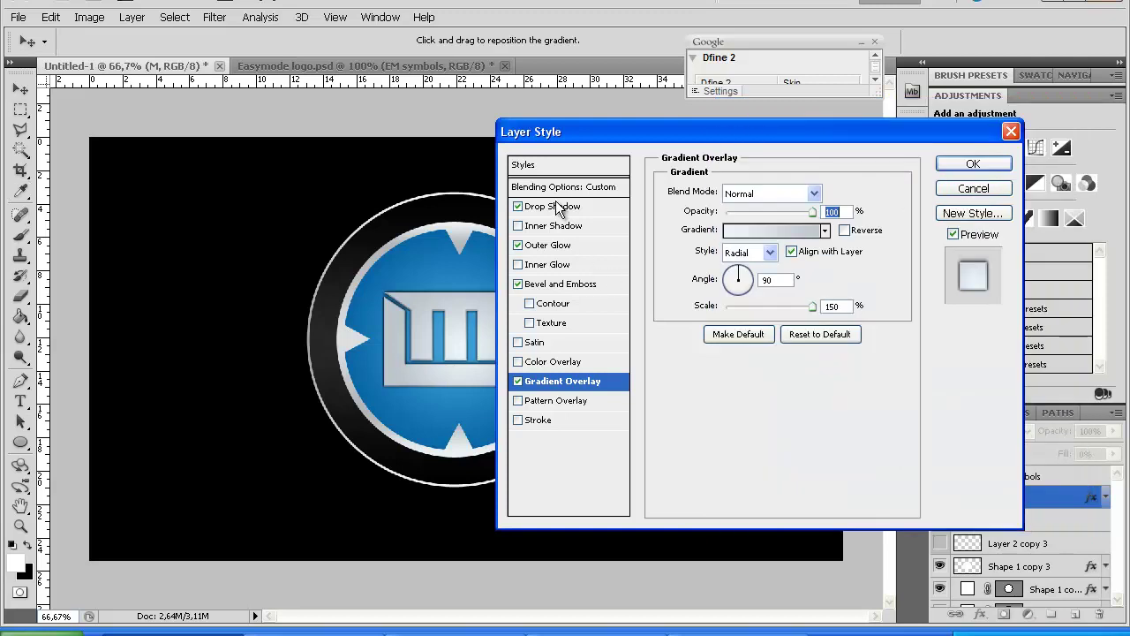
Turn on the symbol's Satin effect with a light grey colour, 39% opacity and 27 px distance.
click(552, 344)
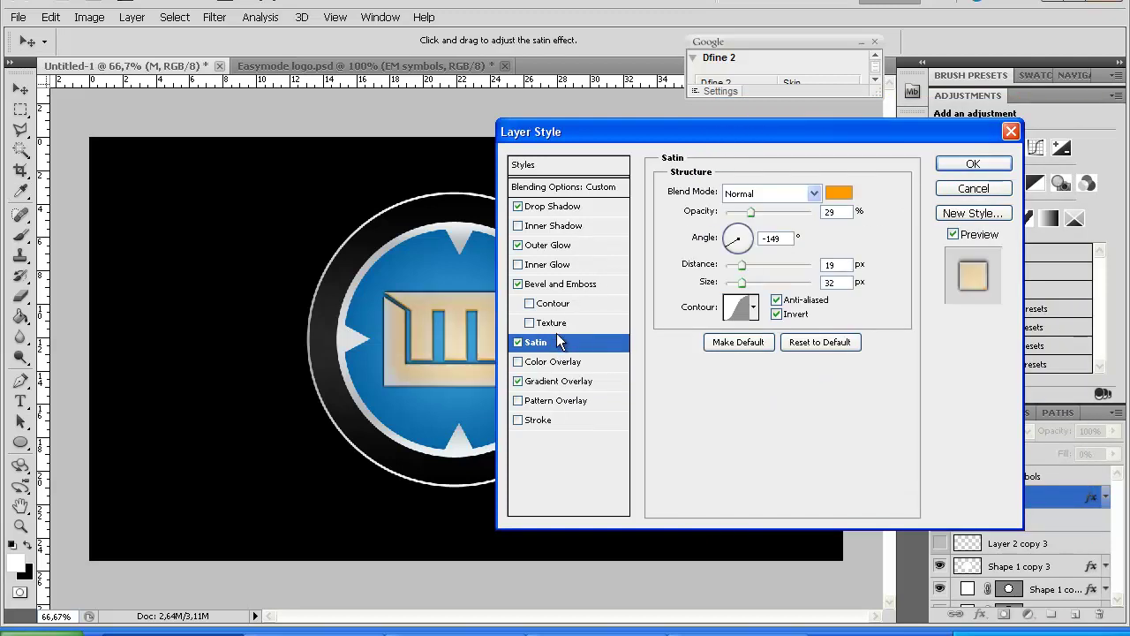
click(835, 193)
mouse_move(596, 331)
mouse_down()
mouse_move(540, 298)
mouse_move(545, 280)
mouse_up()
click(918, 219)
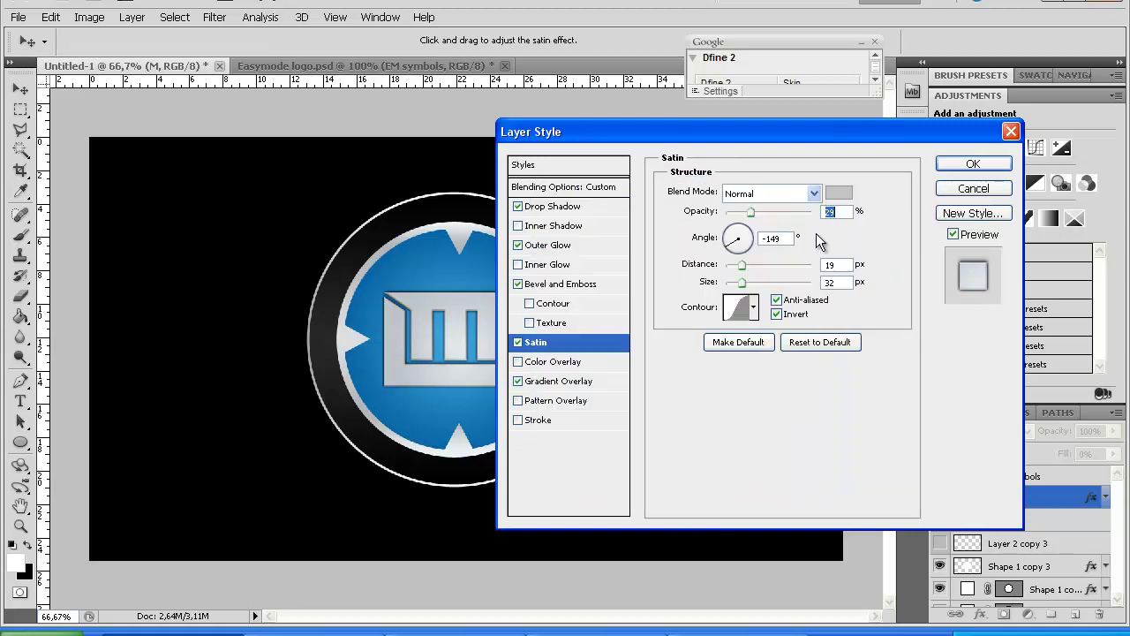
drag(756, 217, 762, 219)
mouse_move(744, 270)
mouse_down()
mouse_move(734, 269)
mouse_move(750, 269)
mouse_up()
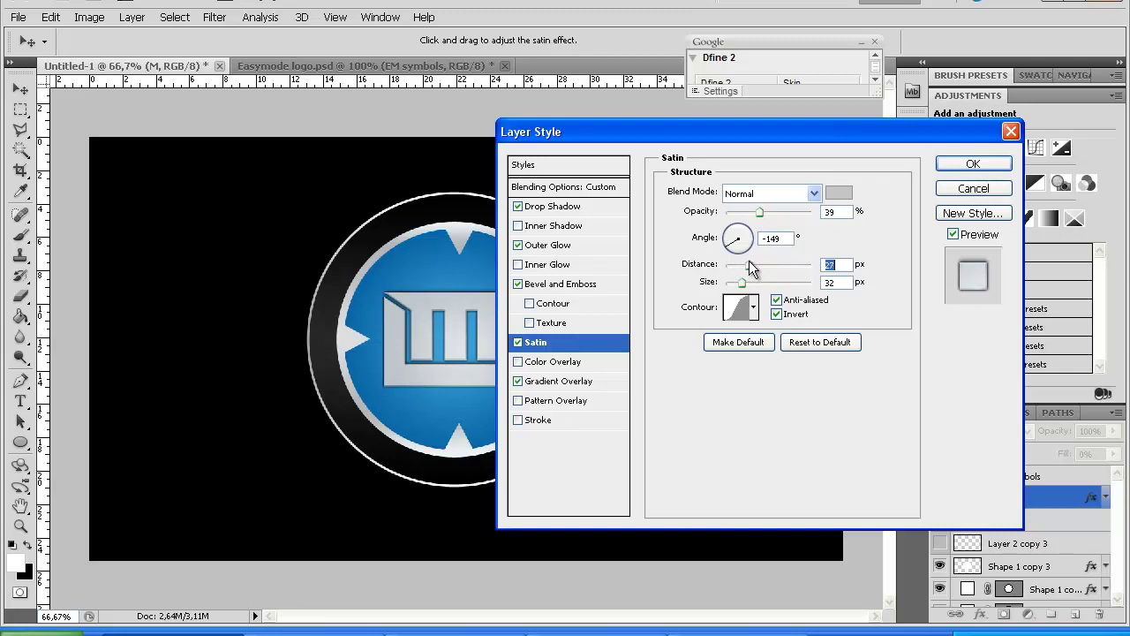
Set the symbol's Outer Glow opacity to 29% and apply the layer style.
click(554, 248)
drag(792, 211, 747, 212)
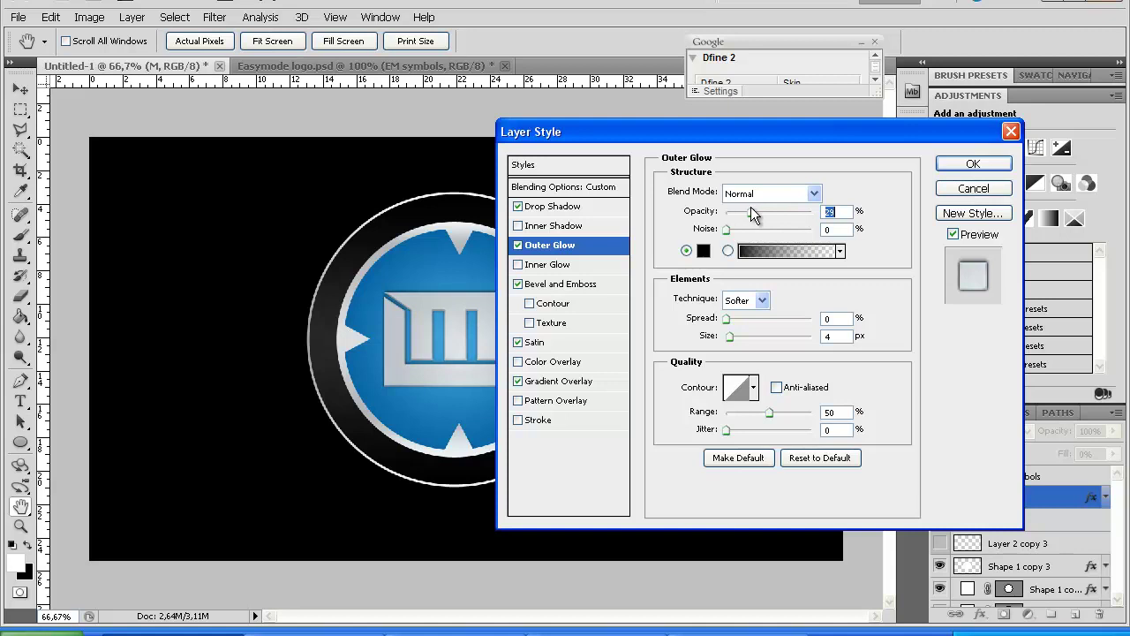
click(972, 165)
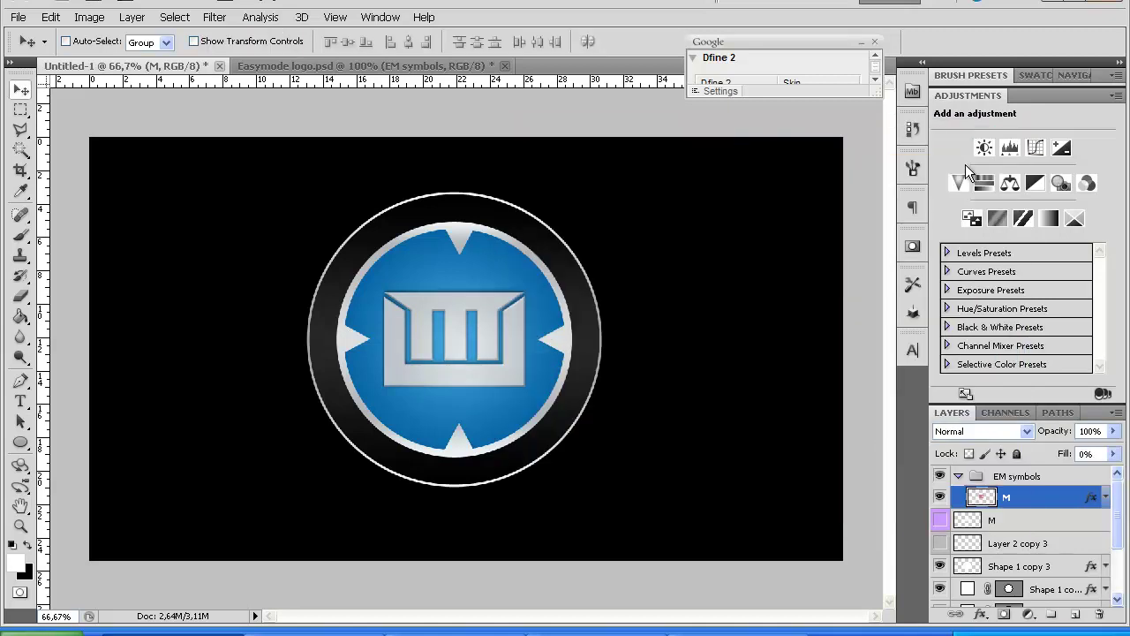
key(ctrl+alt+0)
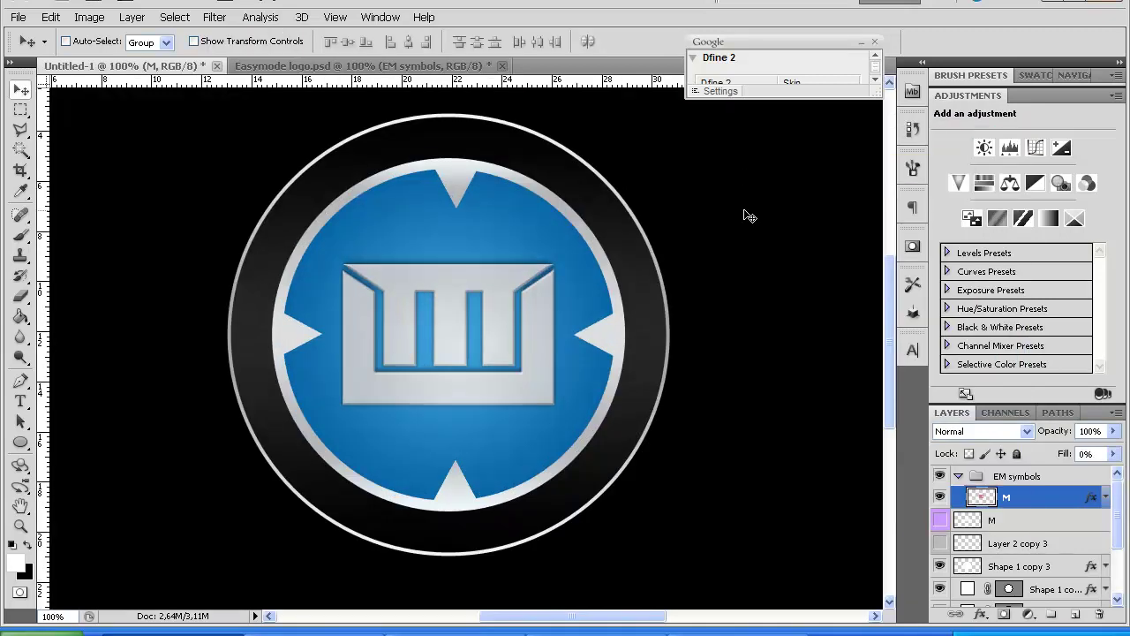
key(ctrl+minus)
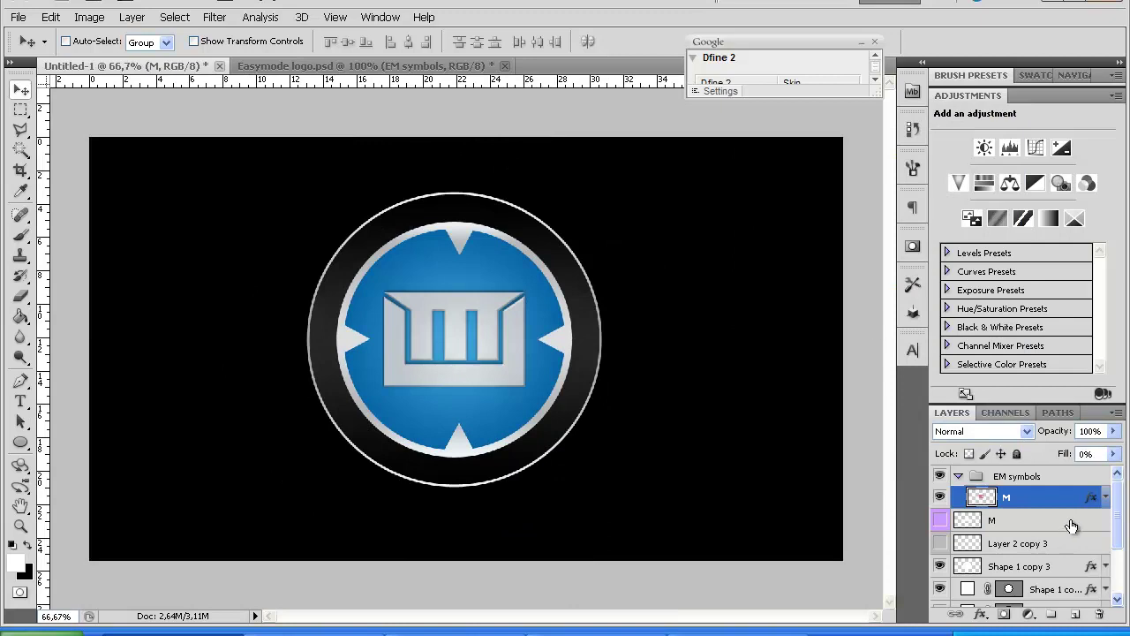
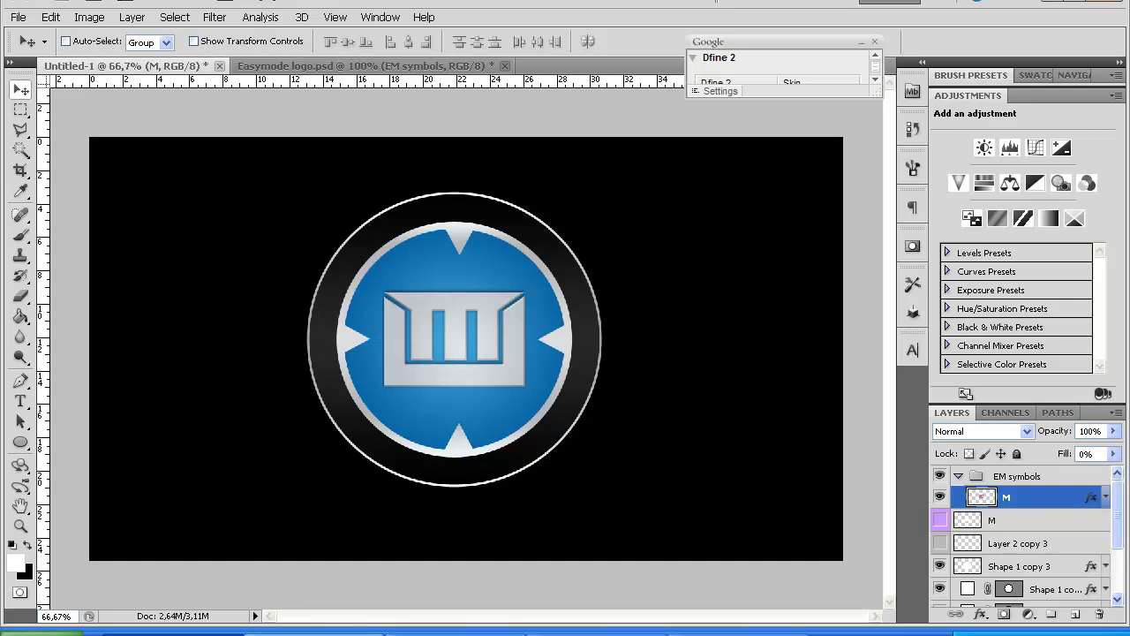
Collapse the EM symbols group to select the black Layer 1, and check the EasyMode logo materials folder.
scroll(961, 486, down, 2)
scroll(960, 485, up, 2)
click(959, 479)
scroll(972, 512, down, 3)
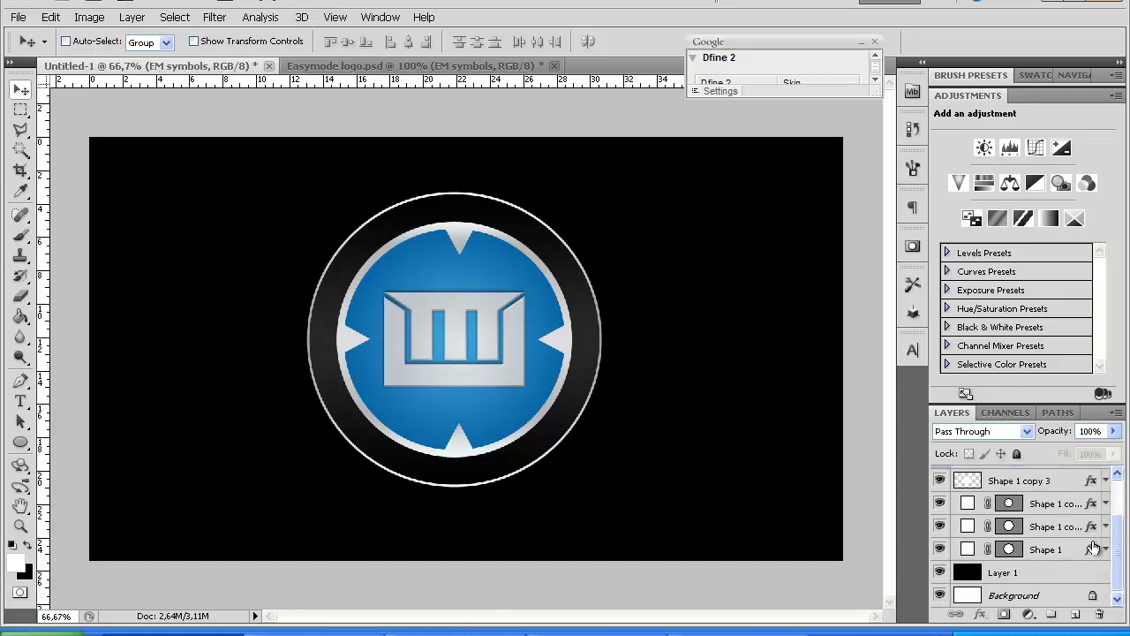
click(1038, 581)
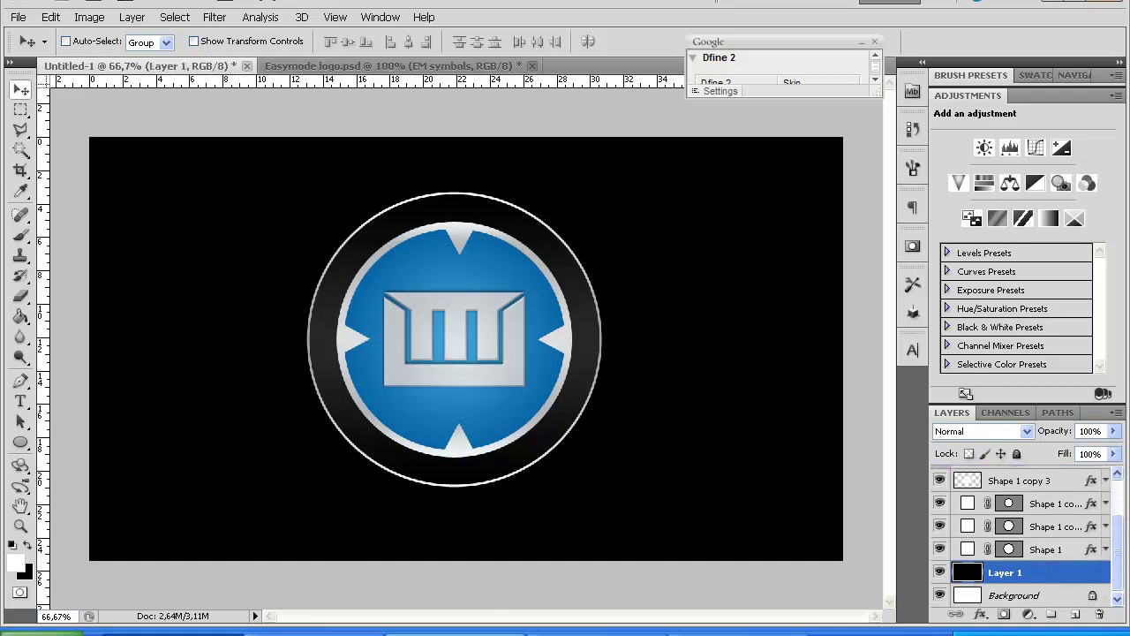
click(456, 635)
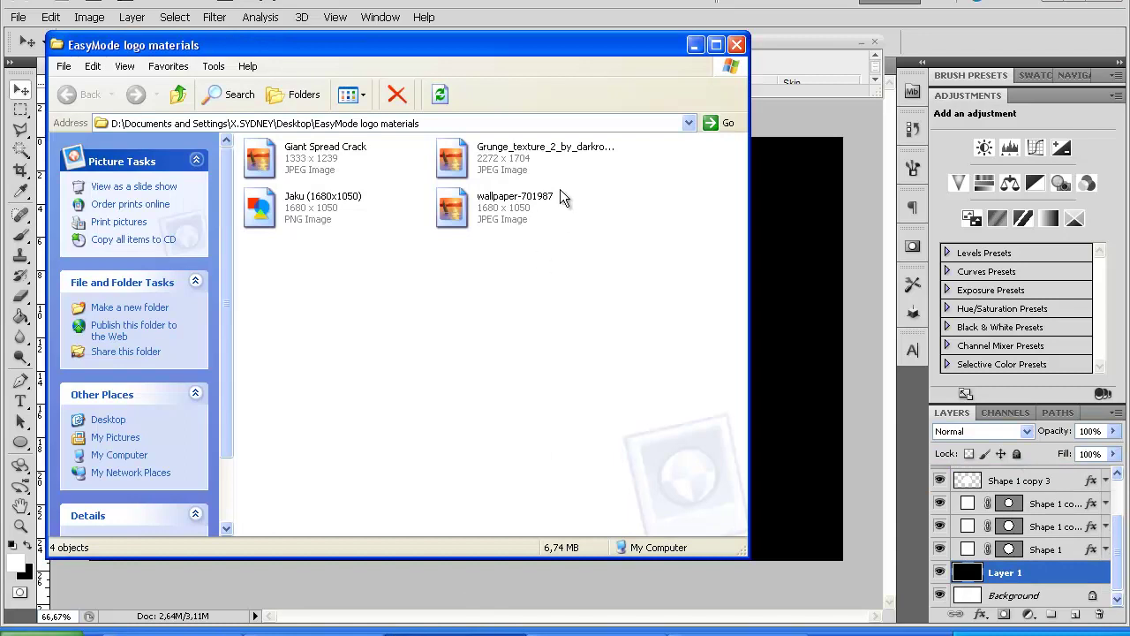
click(737, 44)
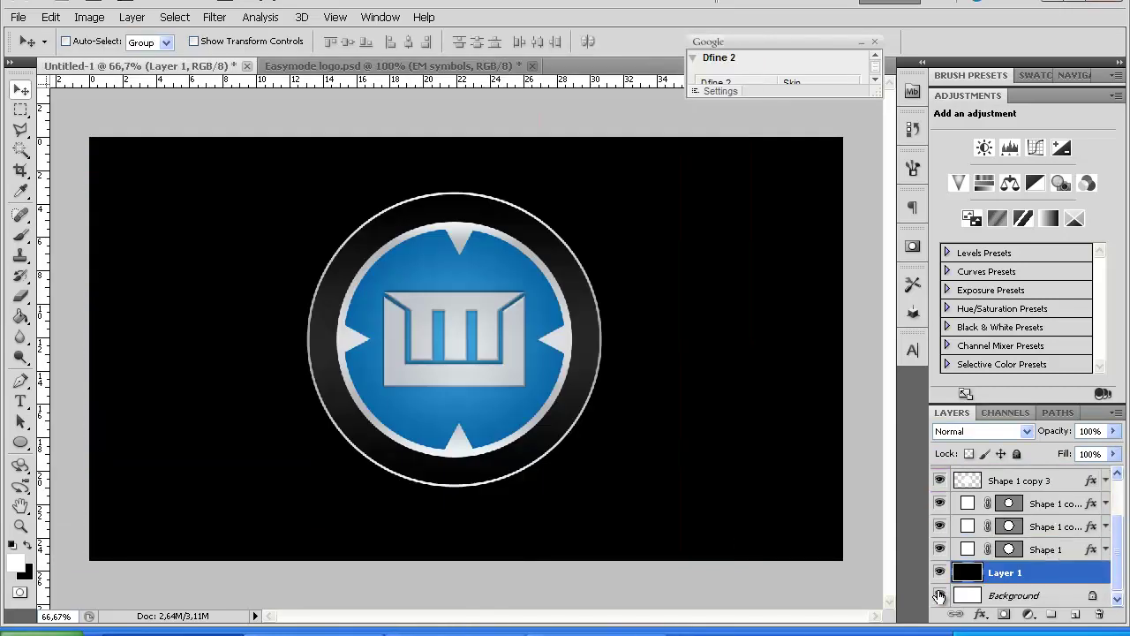
Hide Layer 1 and the Background, and stamp all visible emblem layers into a new layer above the EM symbols group.
key(Delete)
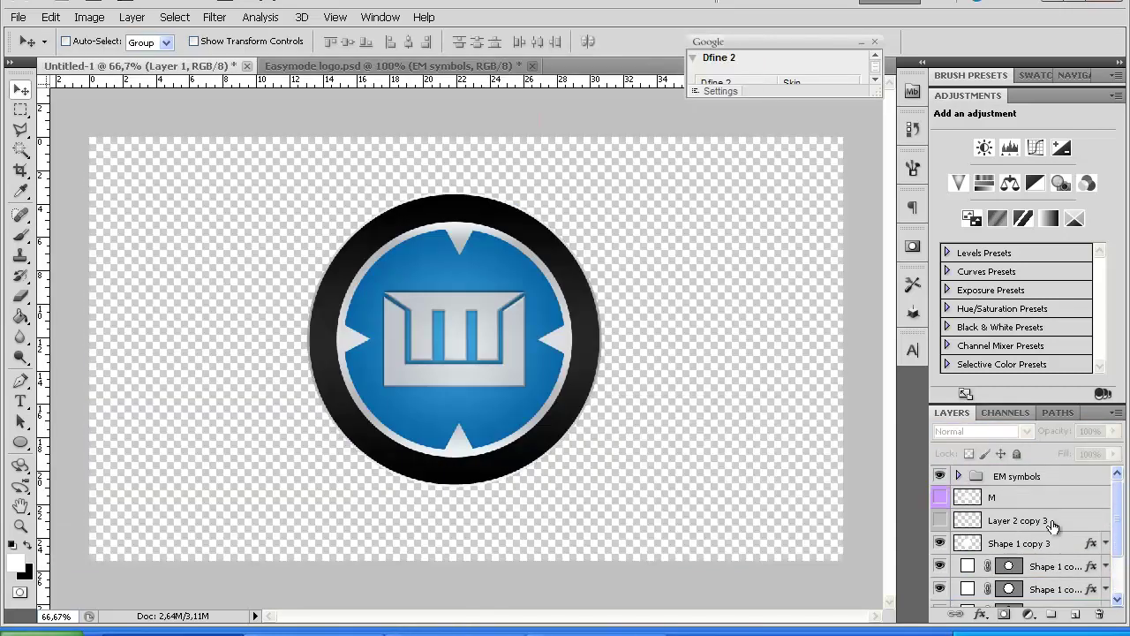
click(1028, 481)
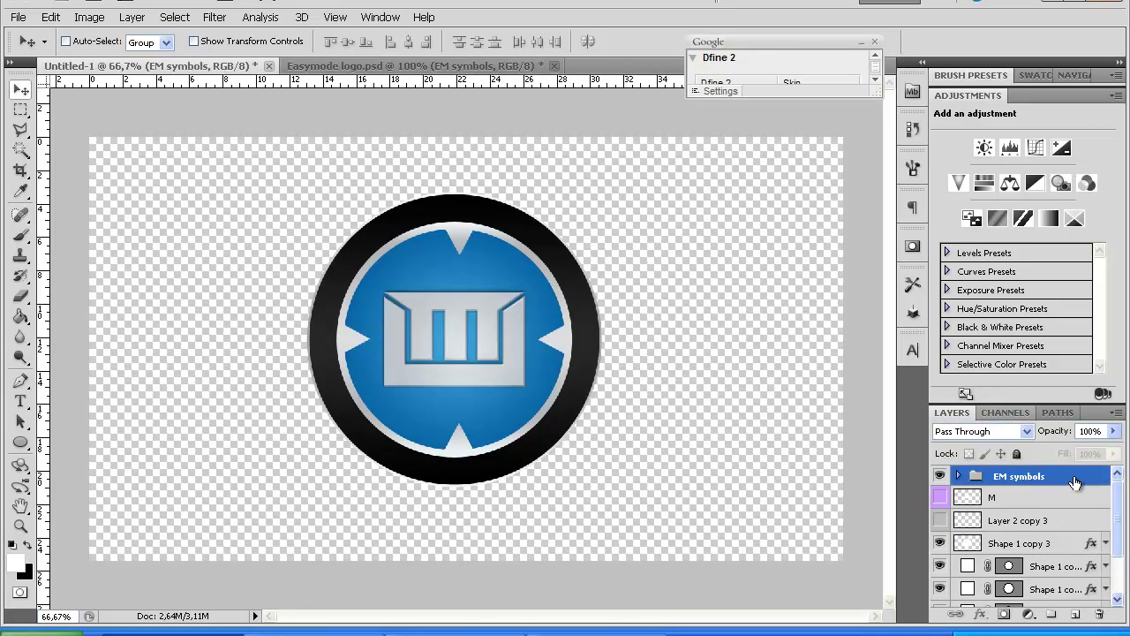
key(ctrl+shift+alt+e)
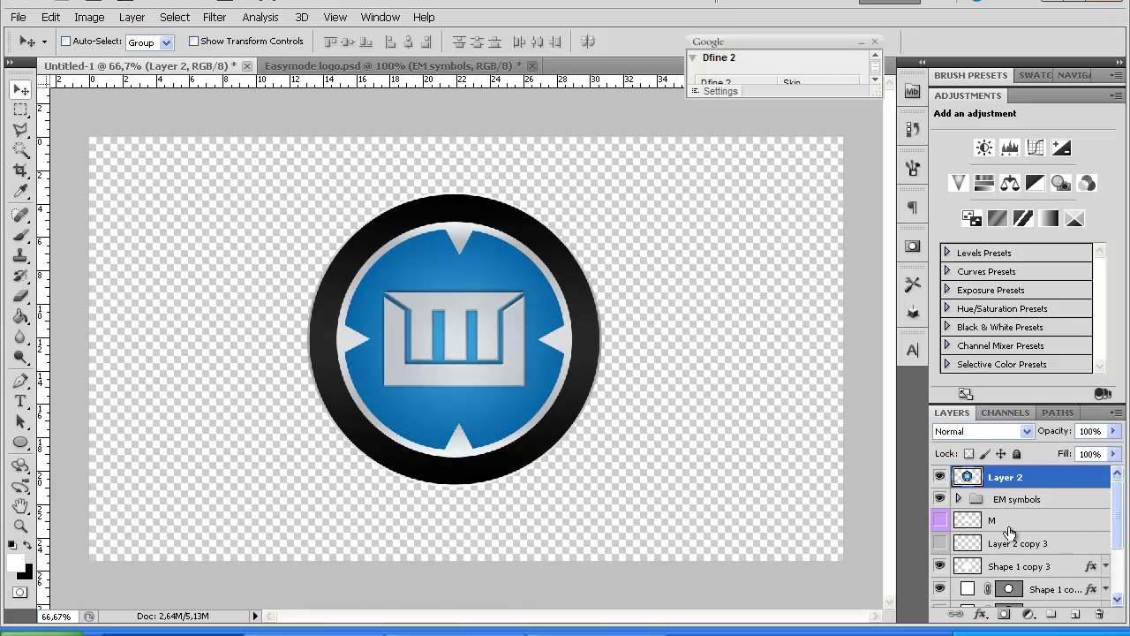
Show Layer 1 and the Background again and look into the Textures folder of the graphics pack.
scroll(1020, 583, down, 3)
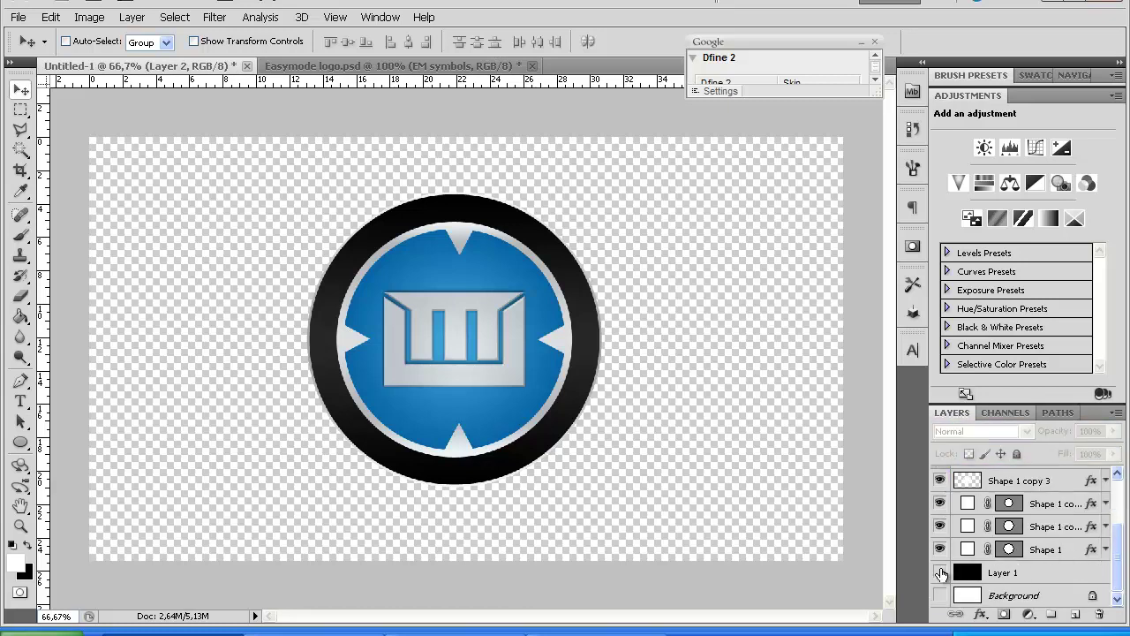
click(940, 572)
click(940, 596)
click(244, 634)
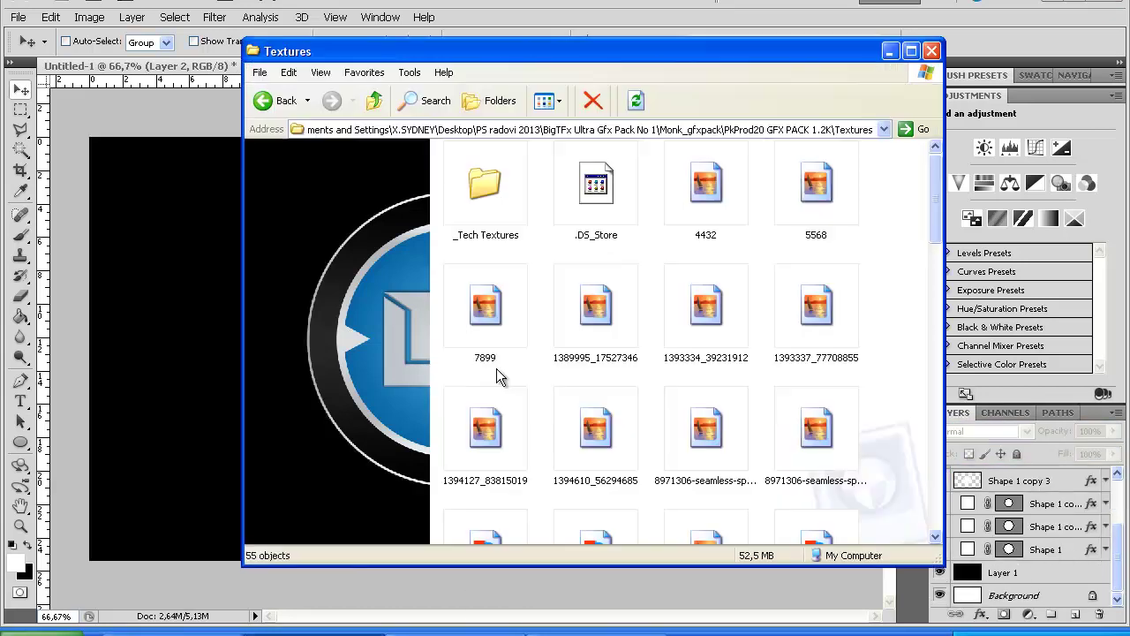
click(890, 51)
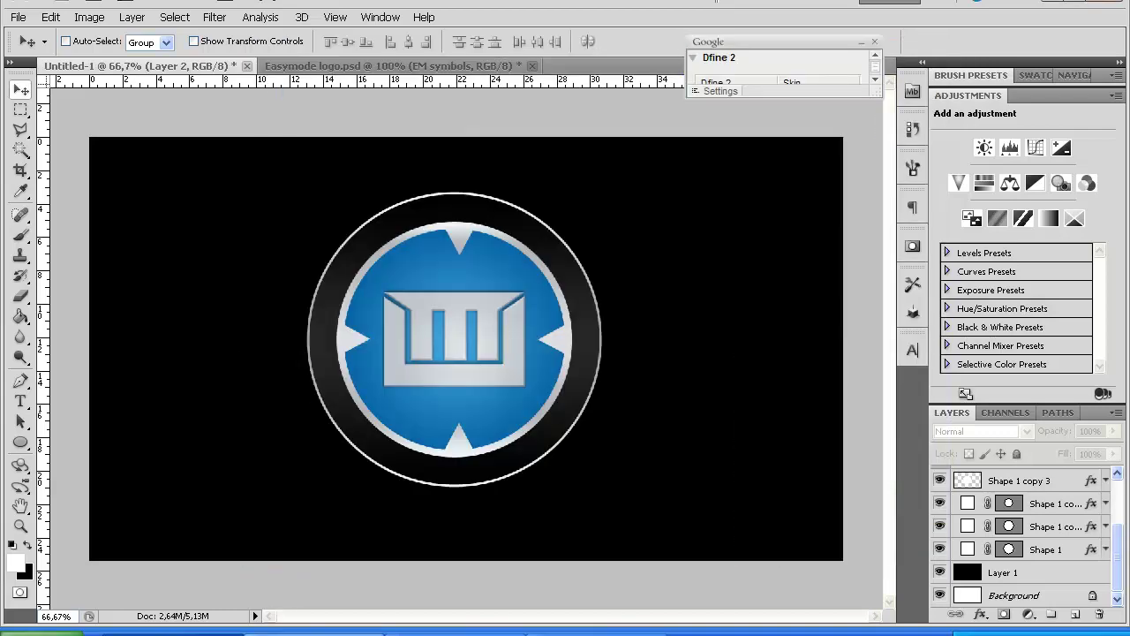
Open the EasyMode logo materials folder on the desktop and display its images as thumbnails.
key(super+d)
double_click(99, 355)
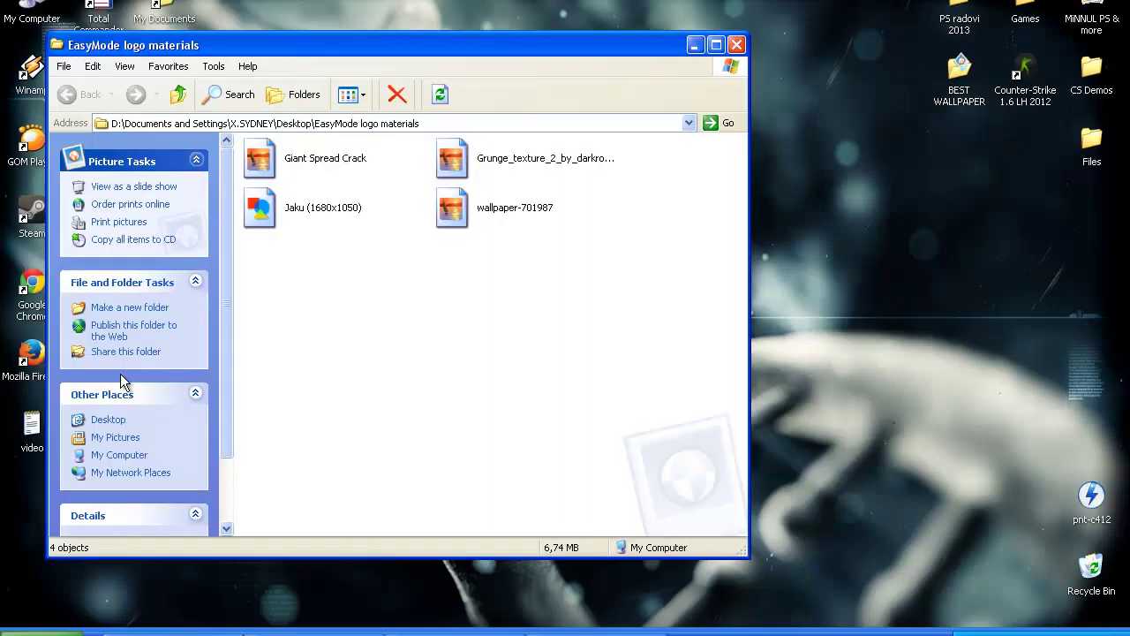
click(315, 632)
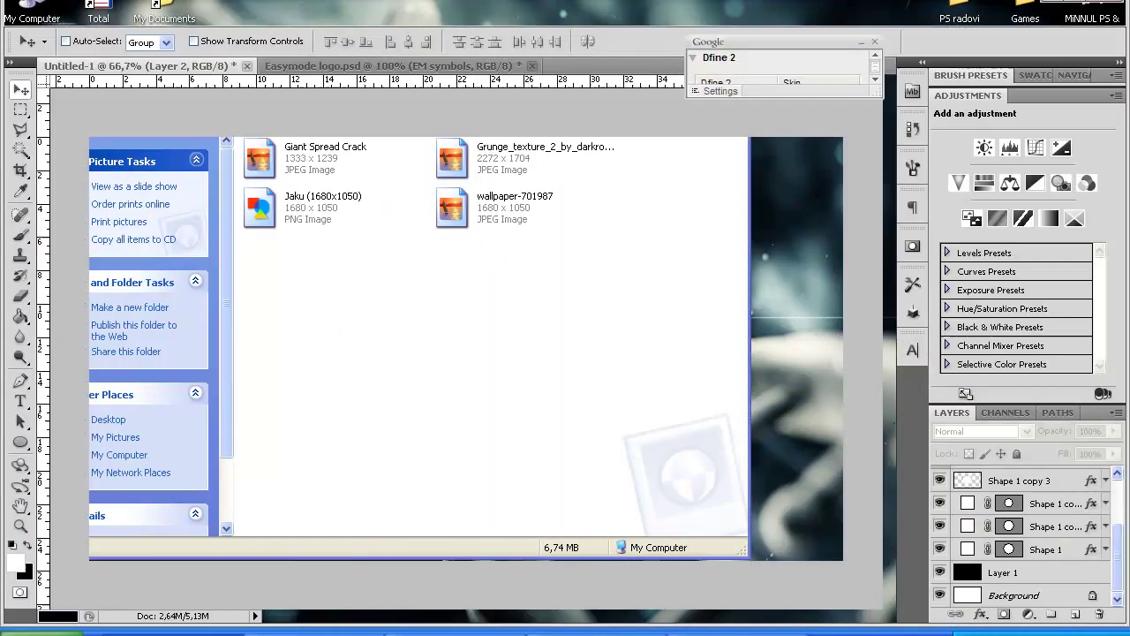
click(738, 633)
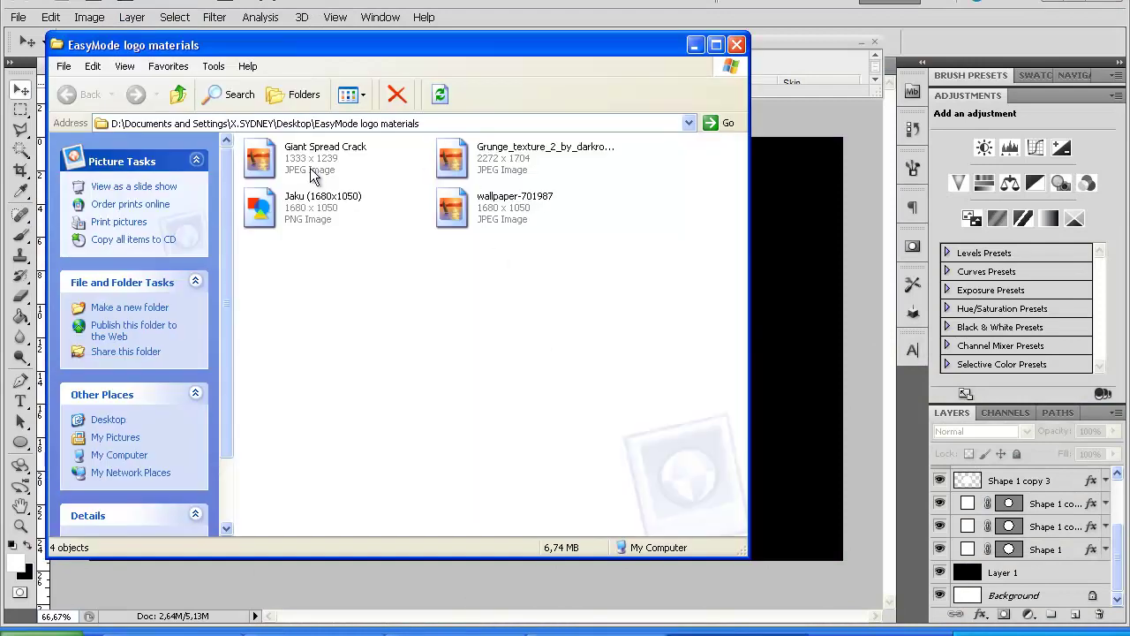
click(352, 95)
click(377, 137)
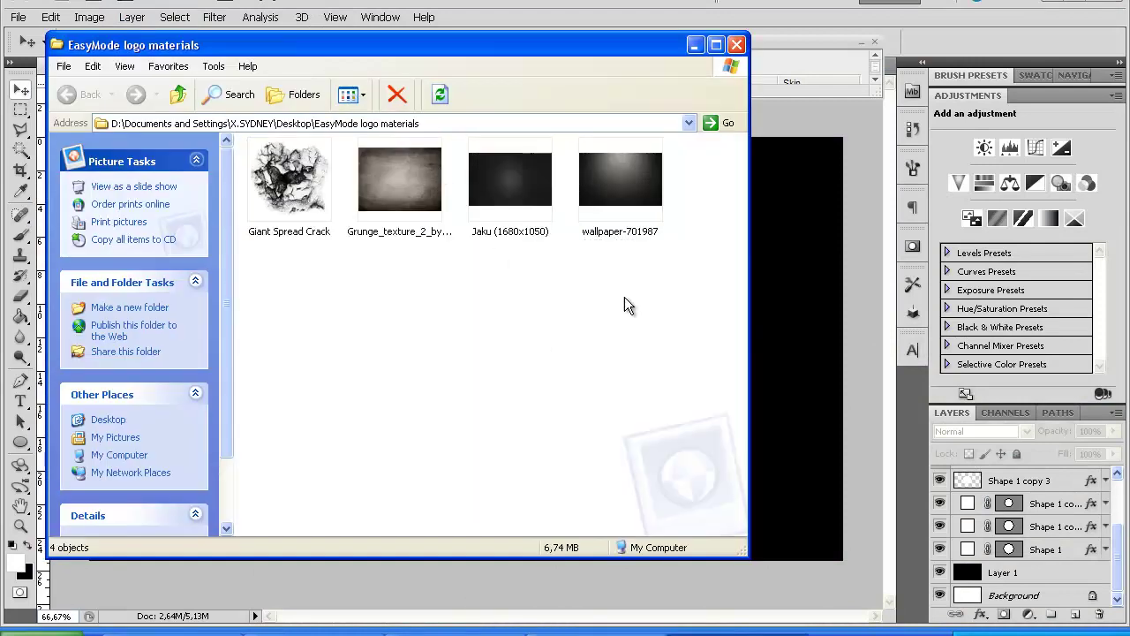
Place the wallpaper-701987 image from the materials folder into the logo document as a new layer.
click(420, 174)
click(613, 176)
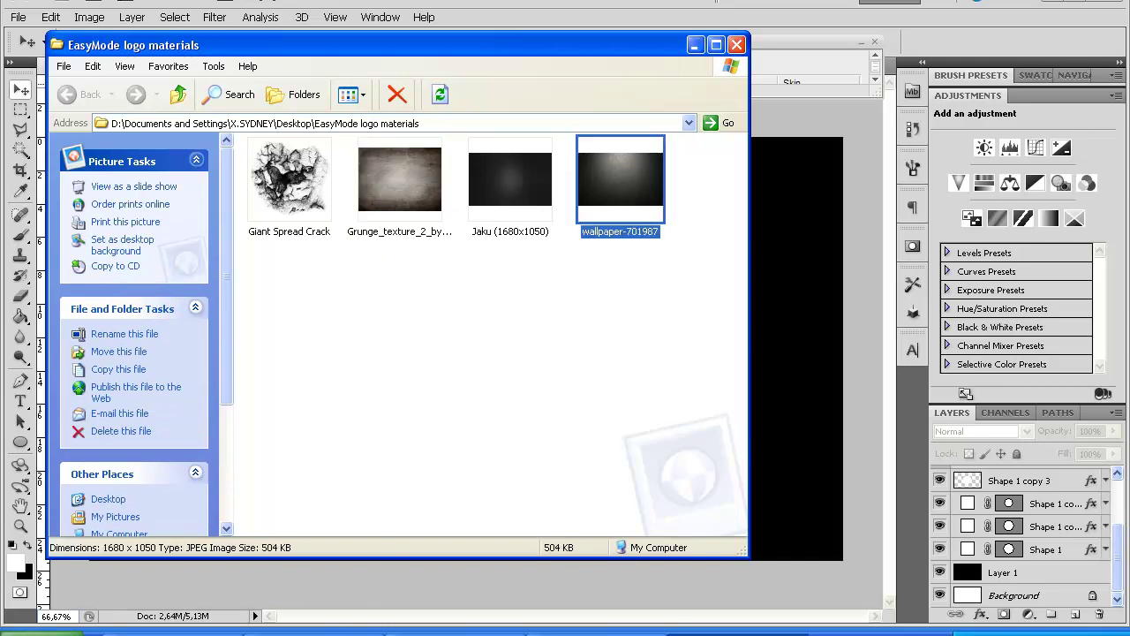
click(738, 634)
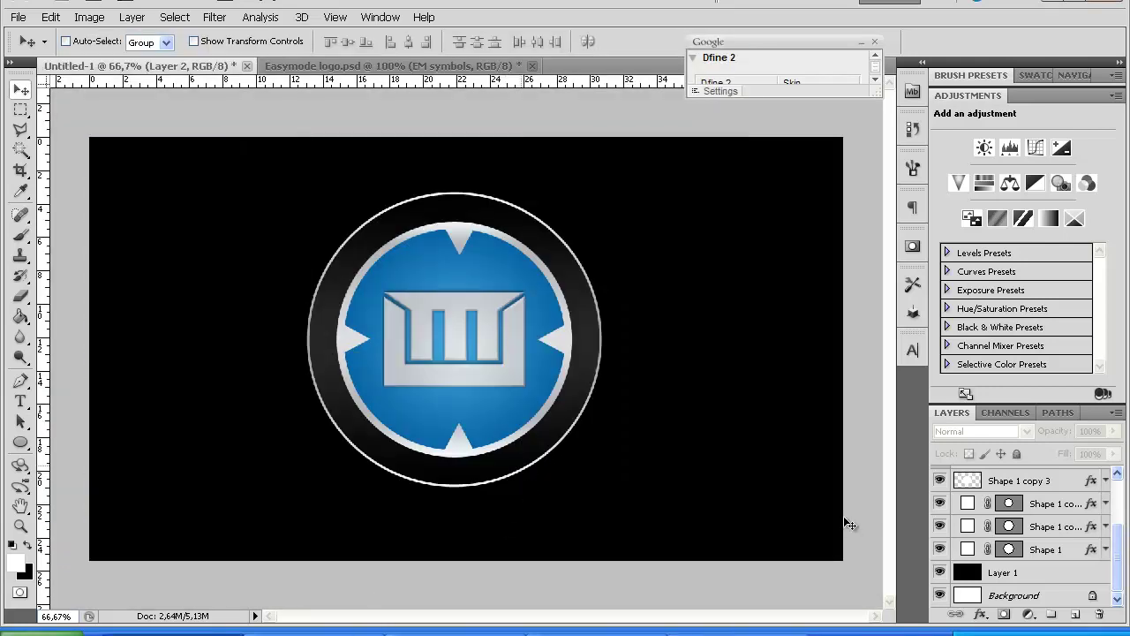
drag(846, 515, 846, 515)
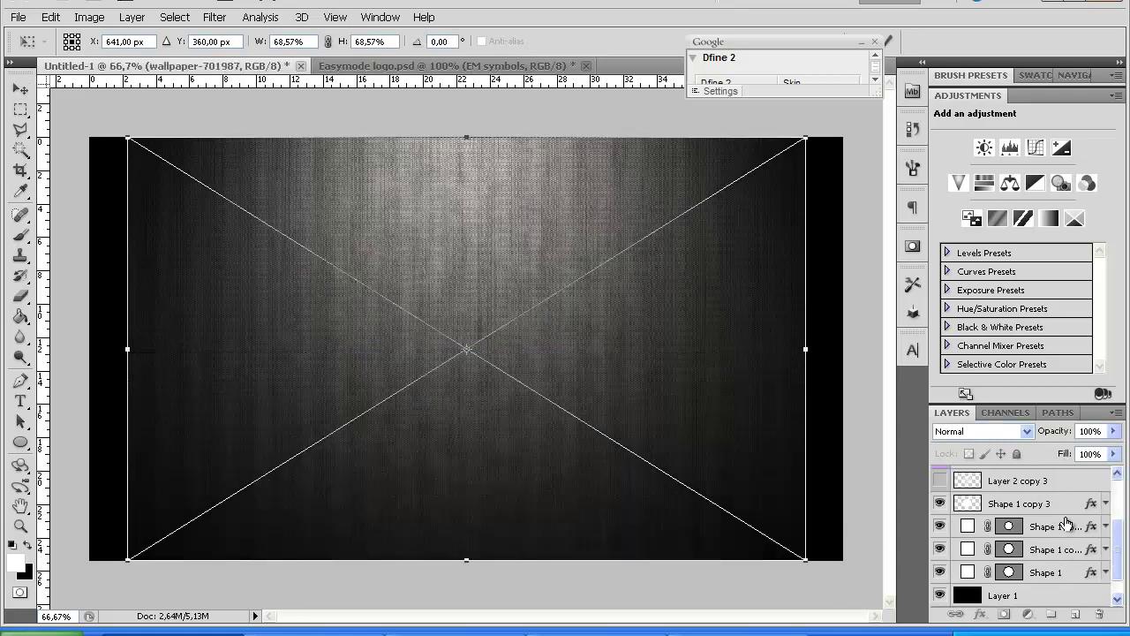
key(Return)
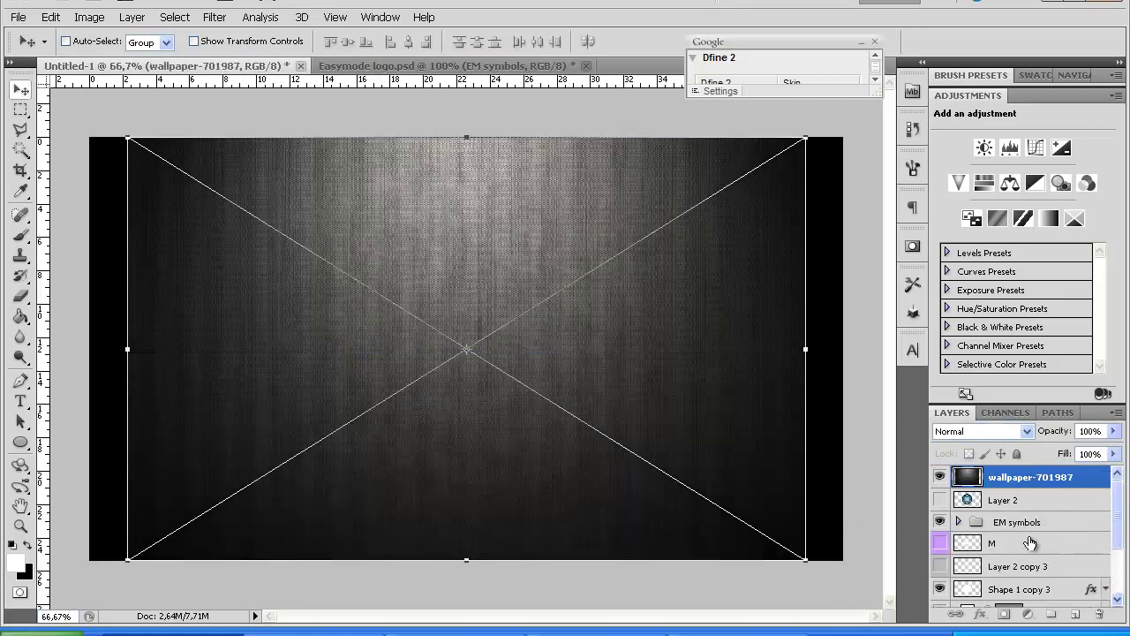
Move the wallpaper-701987 layer down the stack to directly below Shape 1, above Layer 1.
drag(1029, 477, 1032, 538)
drag(1024, 481, 1027, 603)
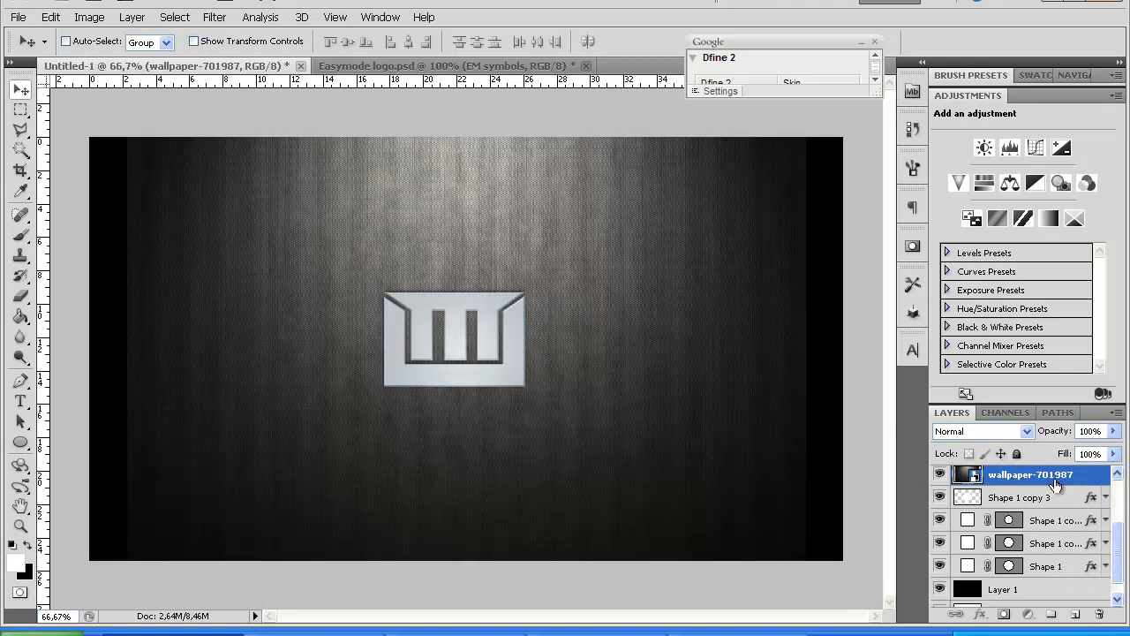
drag(1045, 497, 1037, 580)
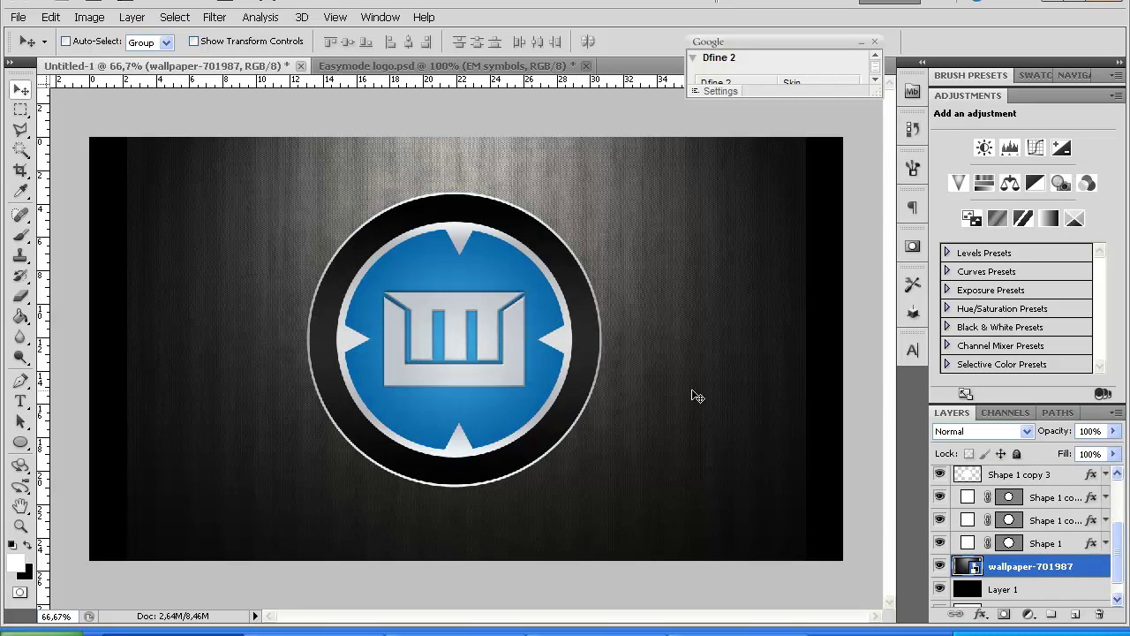
Scale the wallpaper proportionally about its centre to about 78% so it covers the whole canvas.
key(ctrl+t)
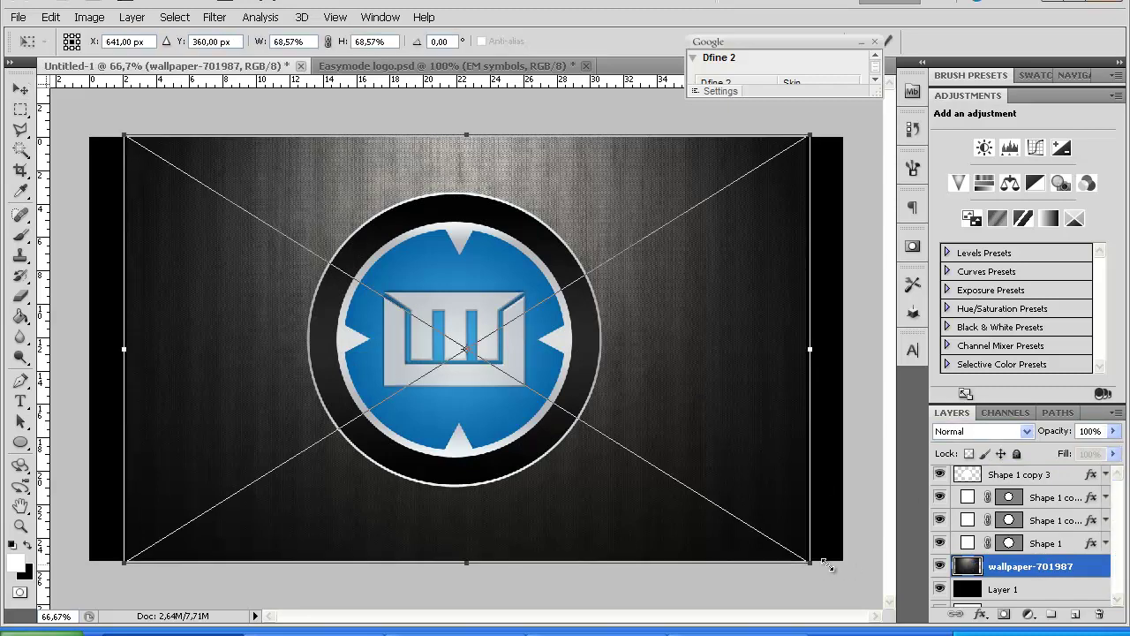
drag(864, 565, 876, 570)
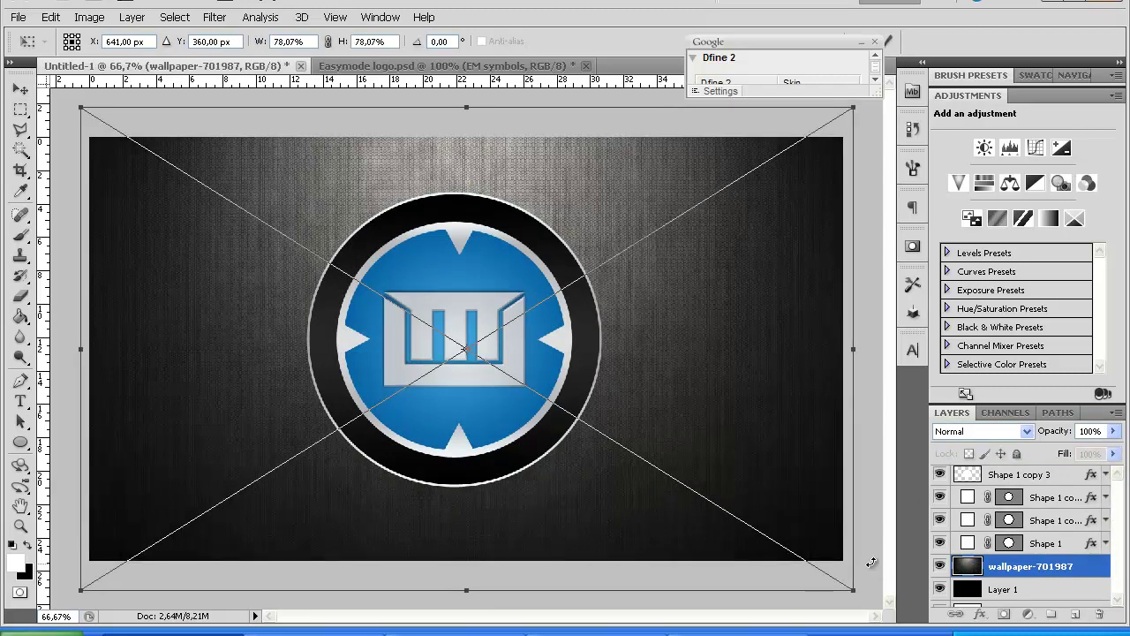
key(Return)
Select the logo layers from Shape 1 up to the EM symbols group and scale them down slightly about their centre.
click(1033, 544)
scroll(1058, 546, up, 2)
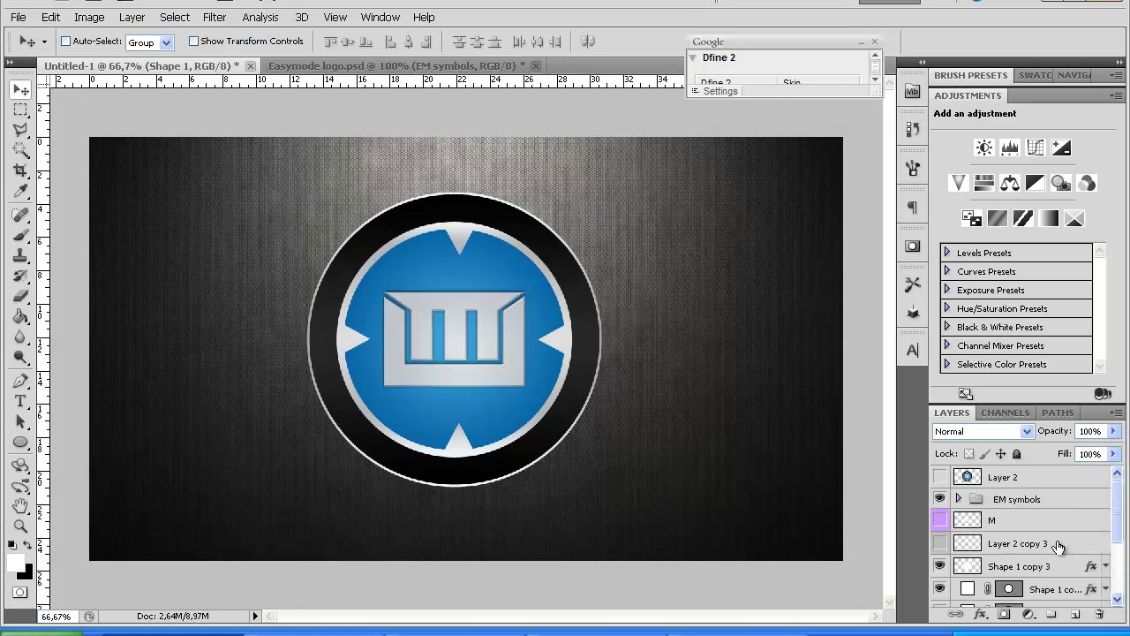
shift+click(1028, 500)
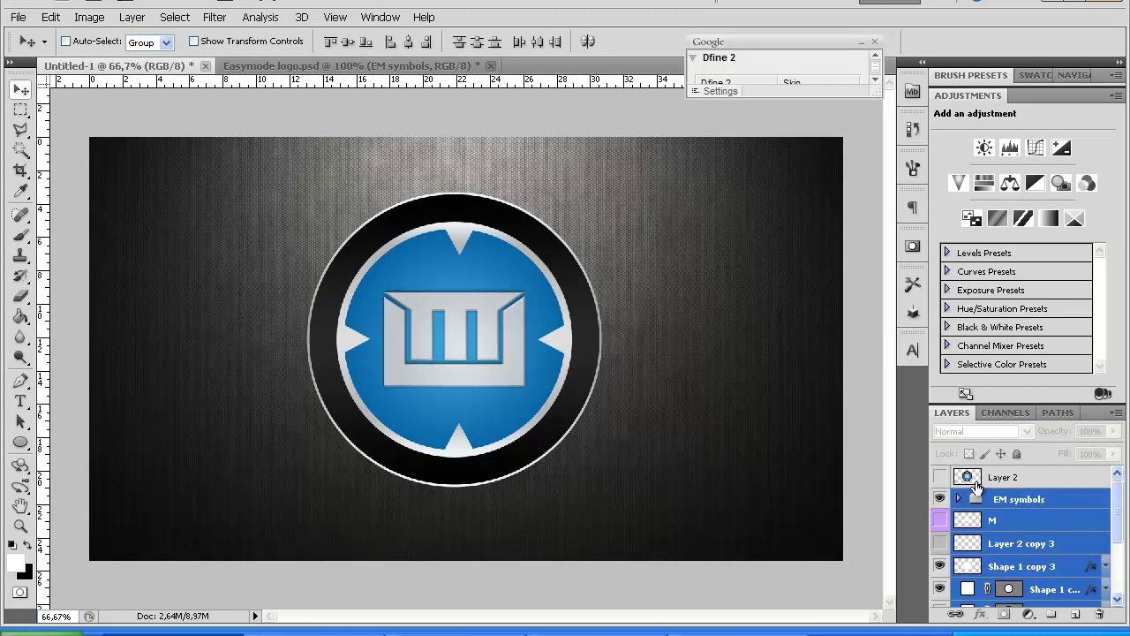
key(ctrl+t)
drag(604, 486, 594, 474)
key(Return)
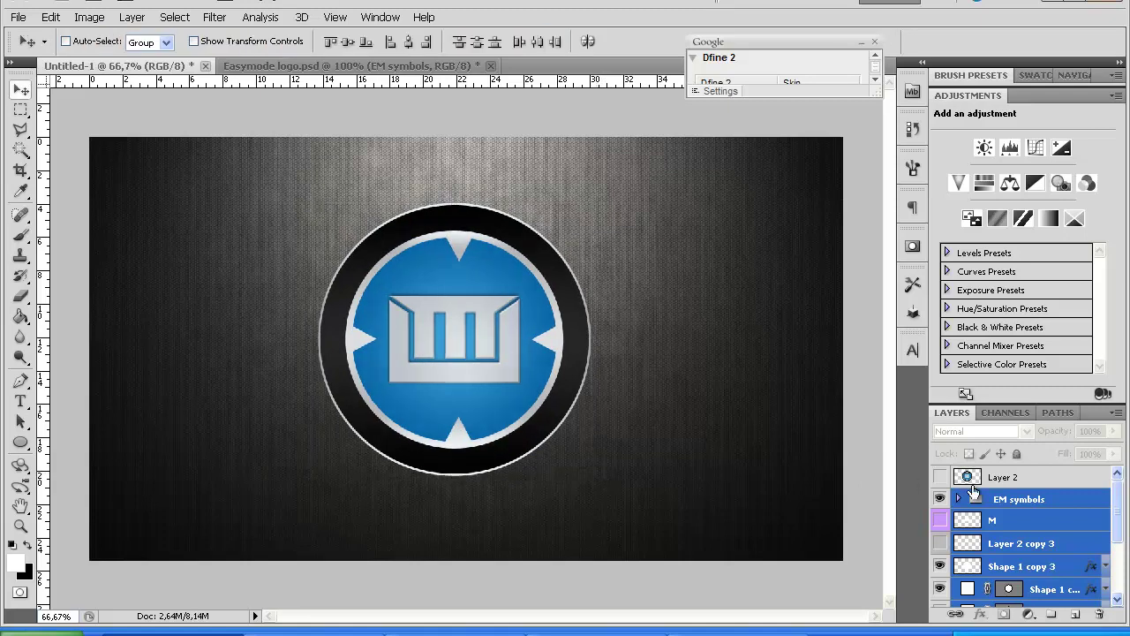
Add a linear Gradient Overlay to the wallpaper-701987 layer using the blue Gradient 019 preset.
scroll(1009, 549, down, 3)
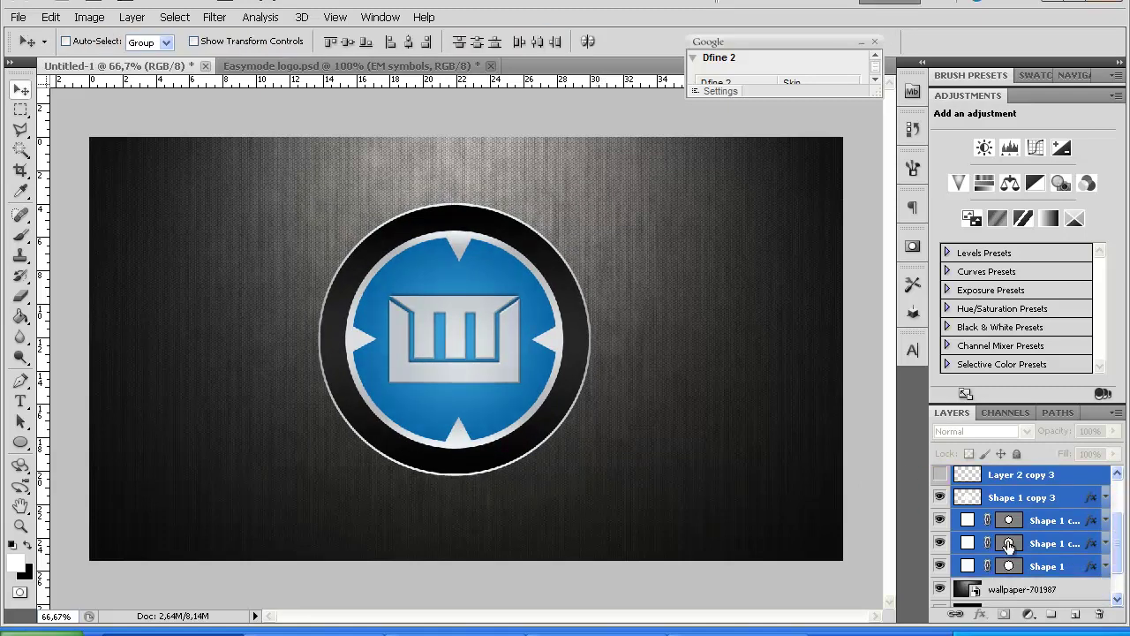
click(996, 555)
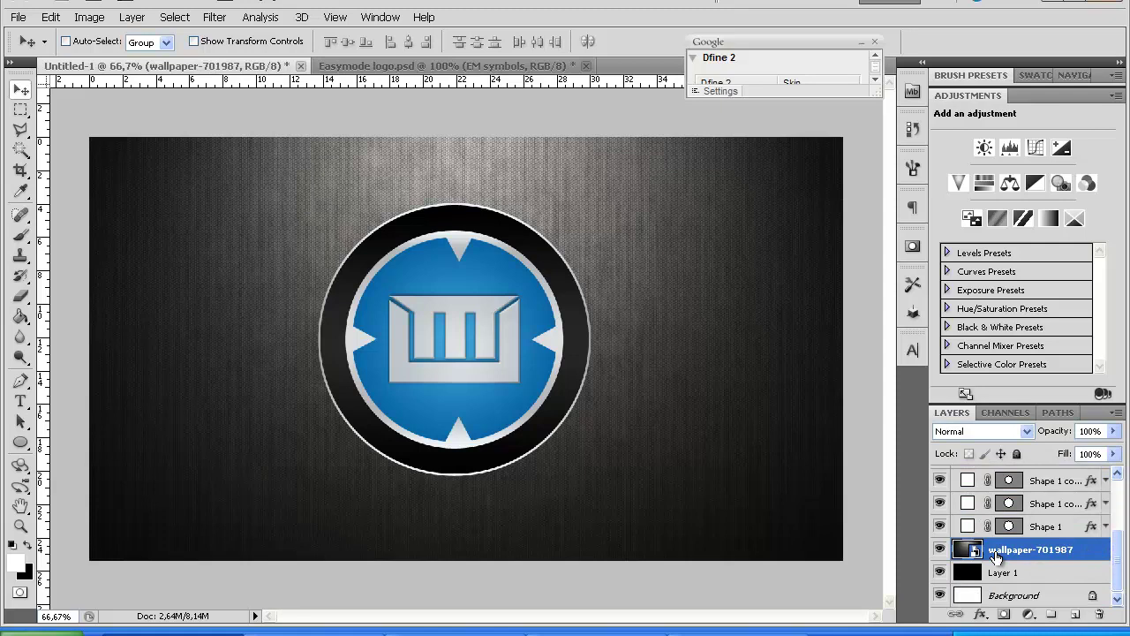
right_click(1033, 549)
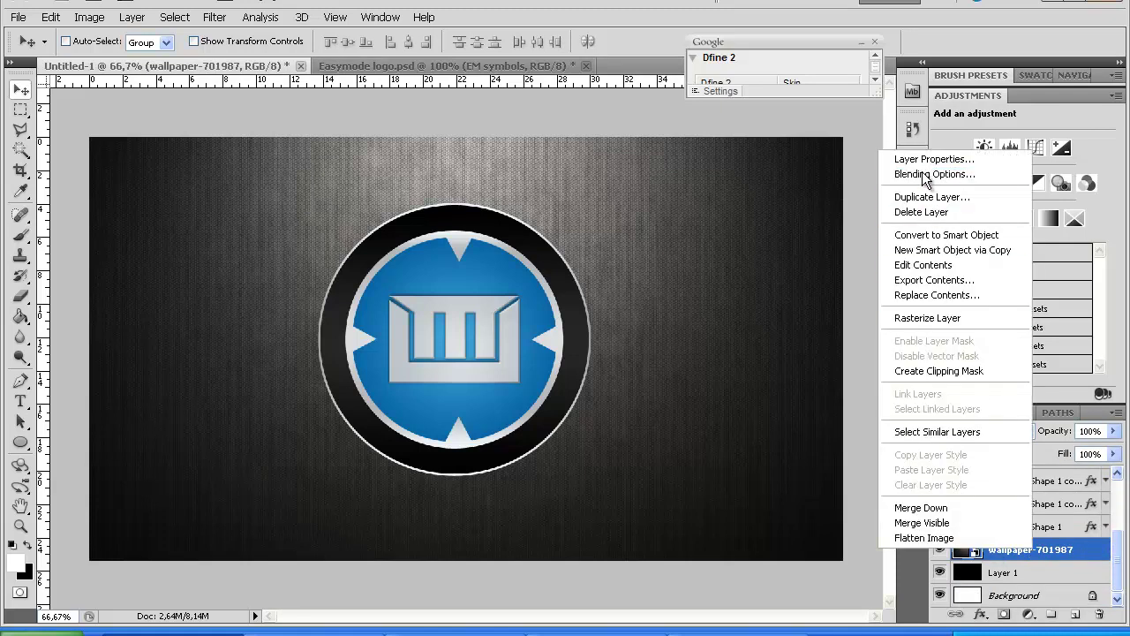
click(925, 174)
click(566, 385)
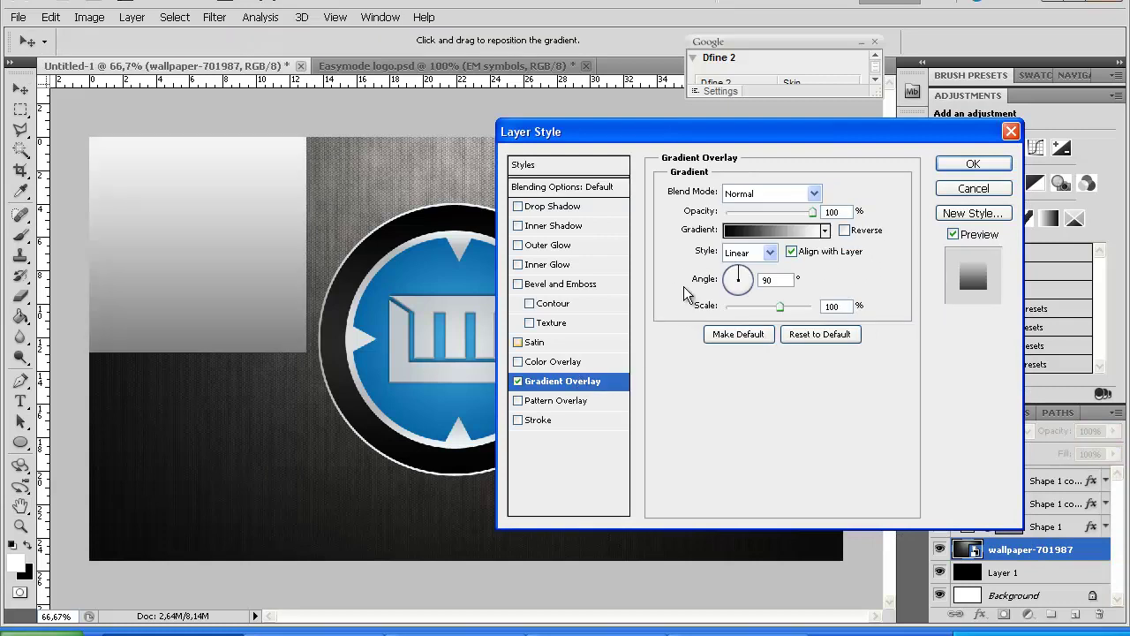
click(763, 231)
click(813, 224)
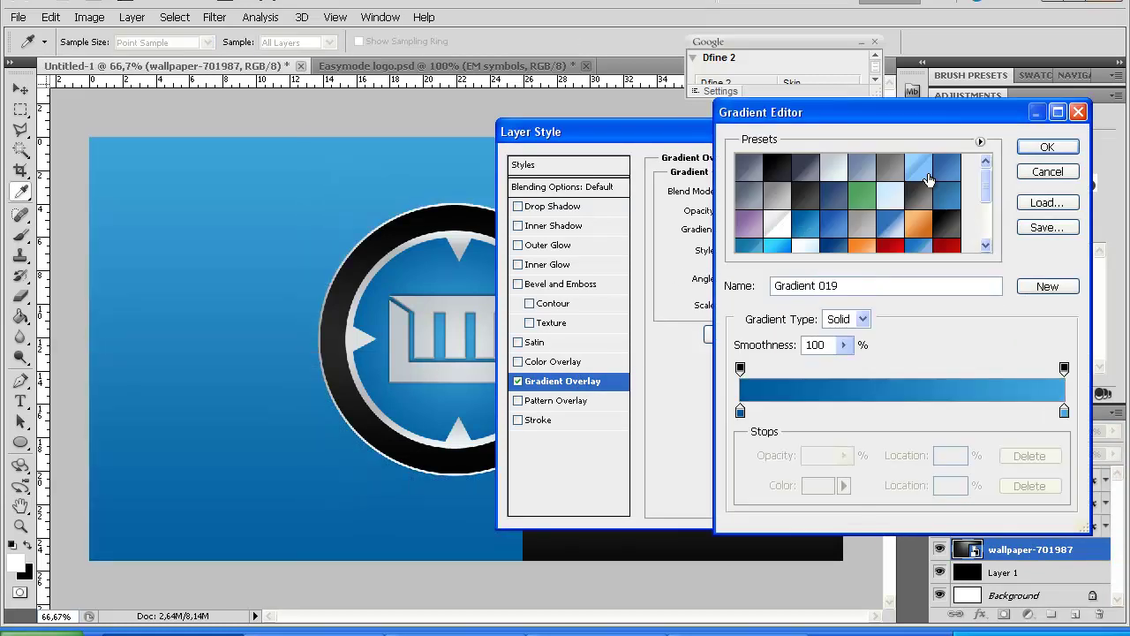
click(1044, 147)
Compare the Overlay and Soft Light blend modes for the wallpaper's gradient overlay, set Overlay and apply the layer style.
click(769, 191)
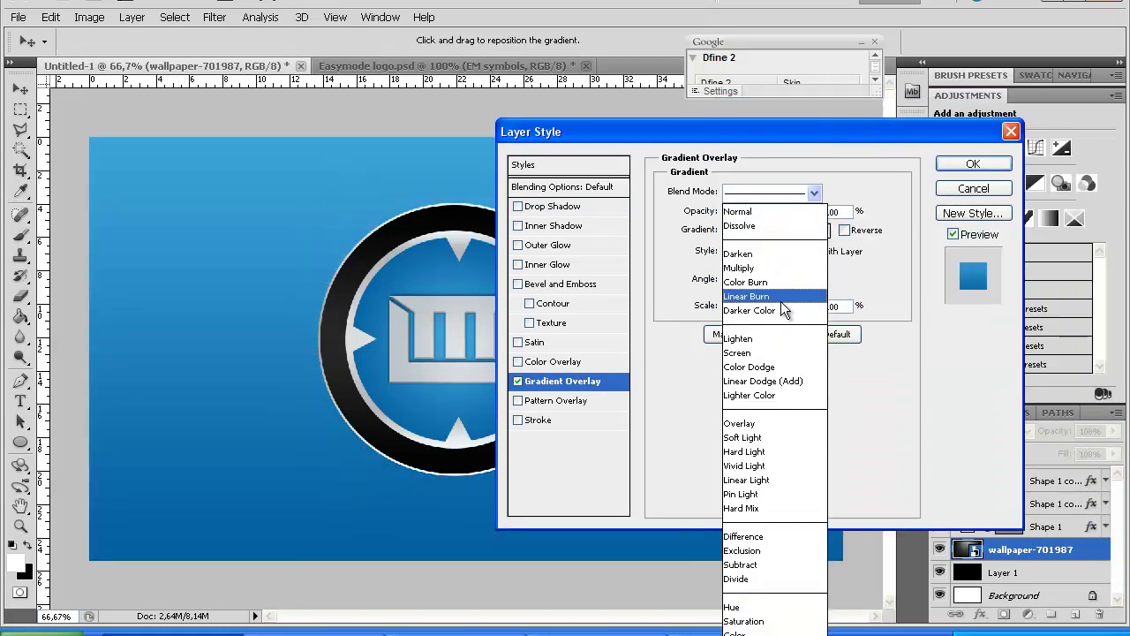
click(743, 427)
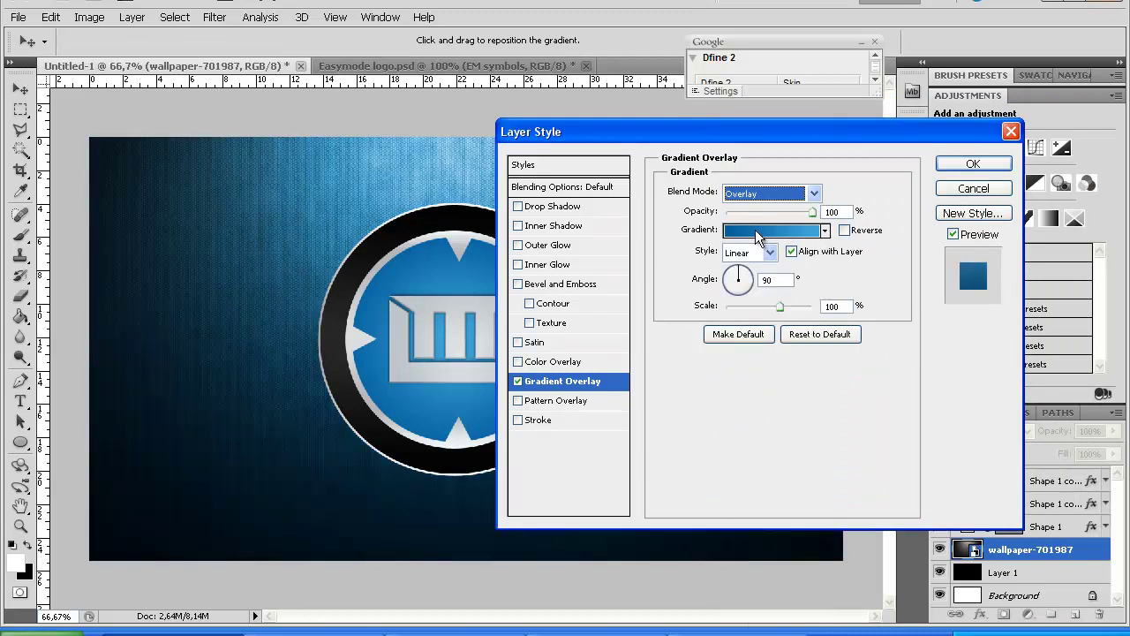
key(Down)
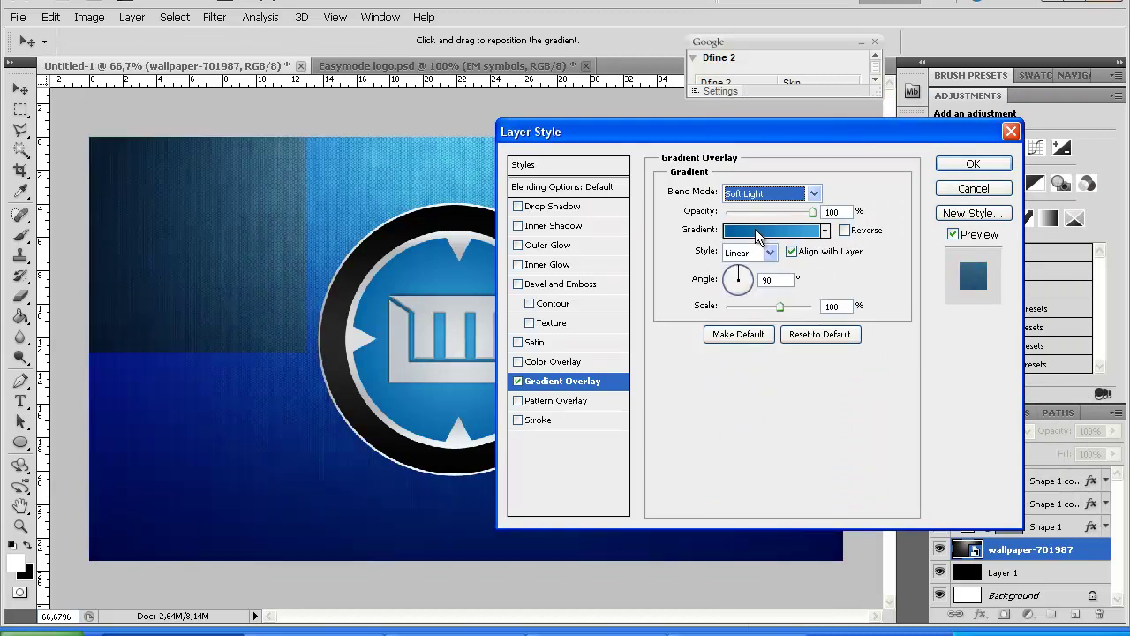
click(977, 167)
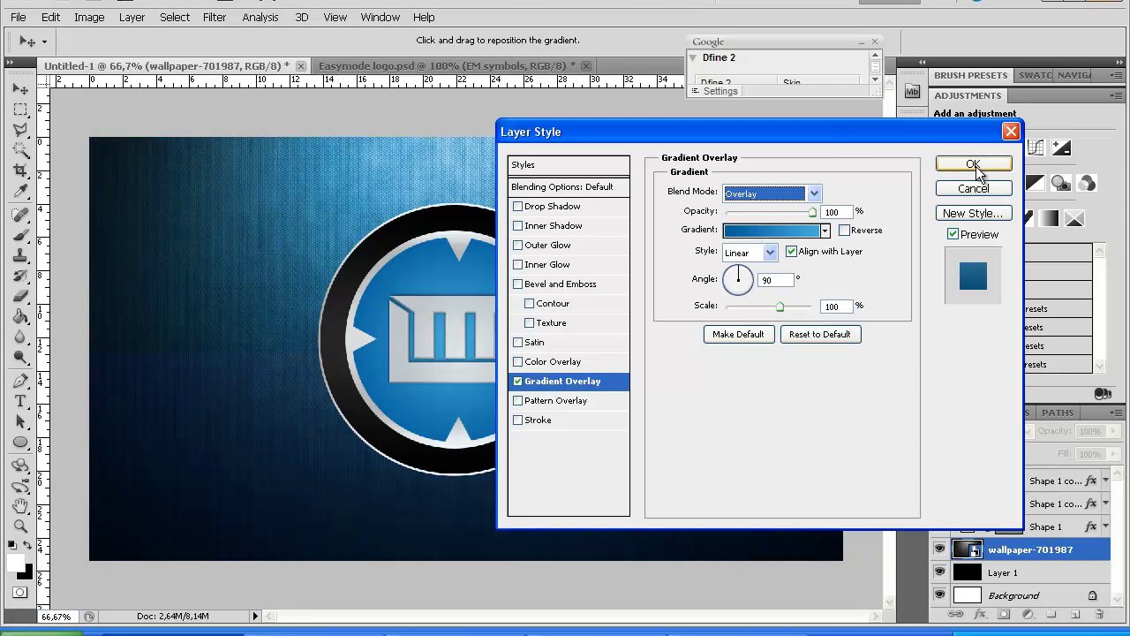
click(976, 167)
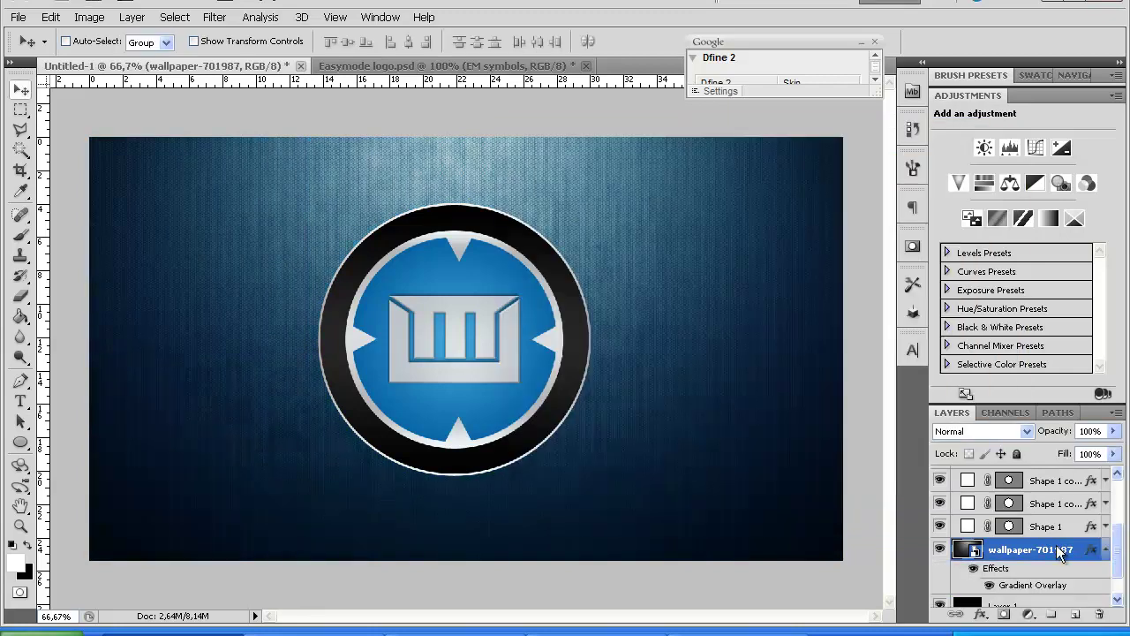
click(1105, 550)
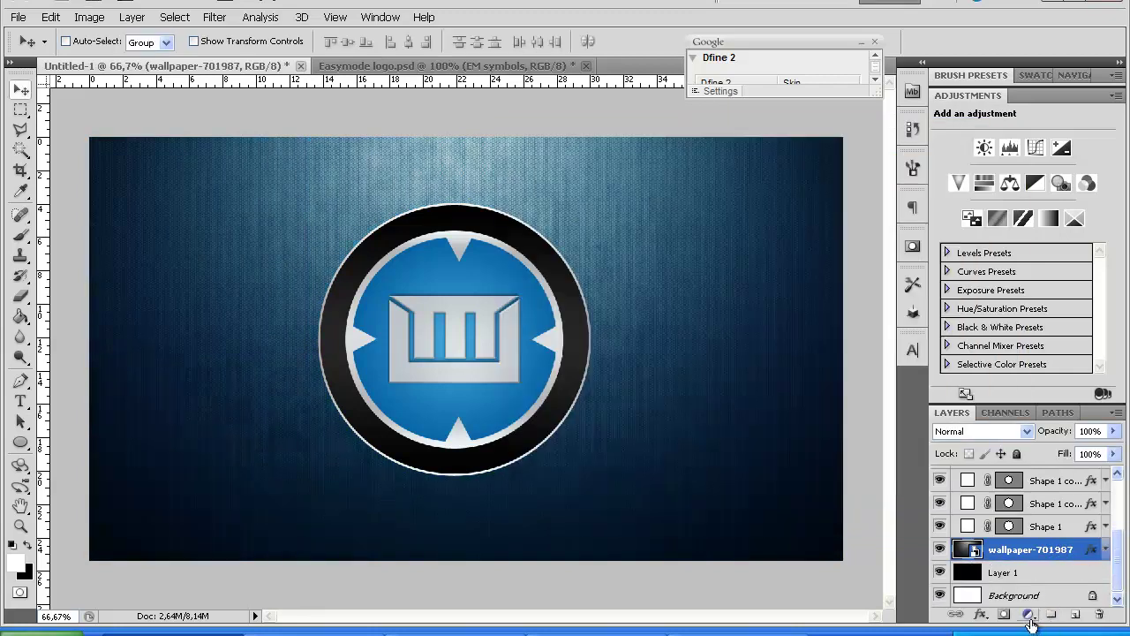
Add an Exposure adjustment layer above the wallpaper with Exposure +0,87 and Gamma Correction 0,84.
click(1029, 615)
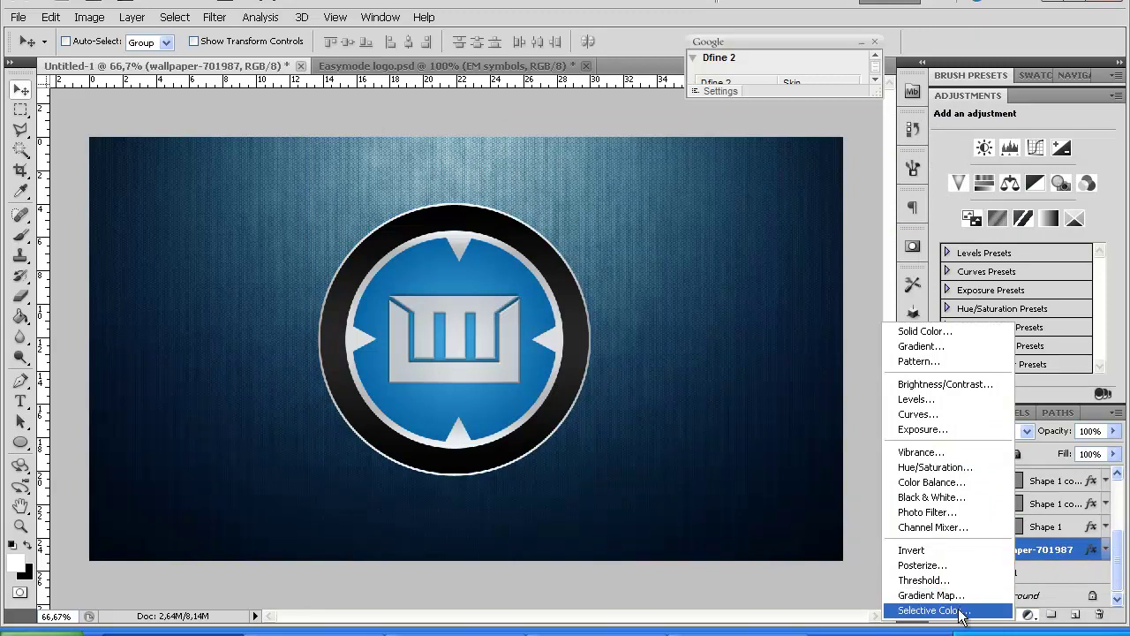
click(953, 427)
drag(1026, 159, 1034, 159)
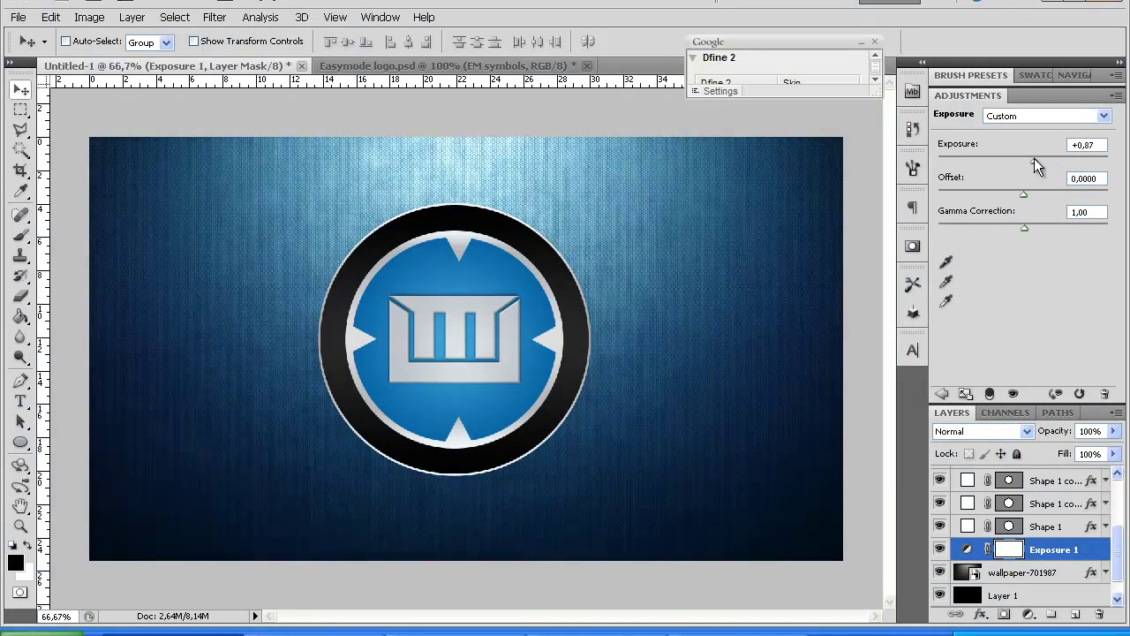
mouse_move(1018, 229)
mouse_down()
mouse_move(1007, 226)
mouse_move(1037, 226)
mouse_up()
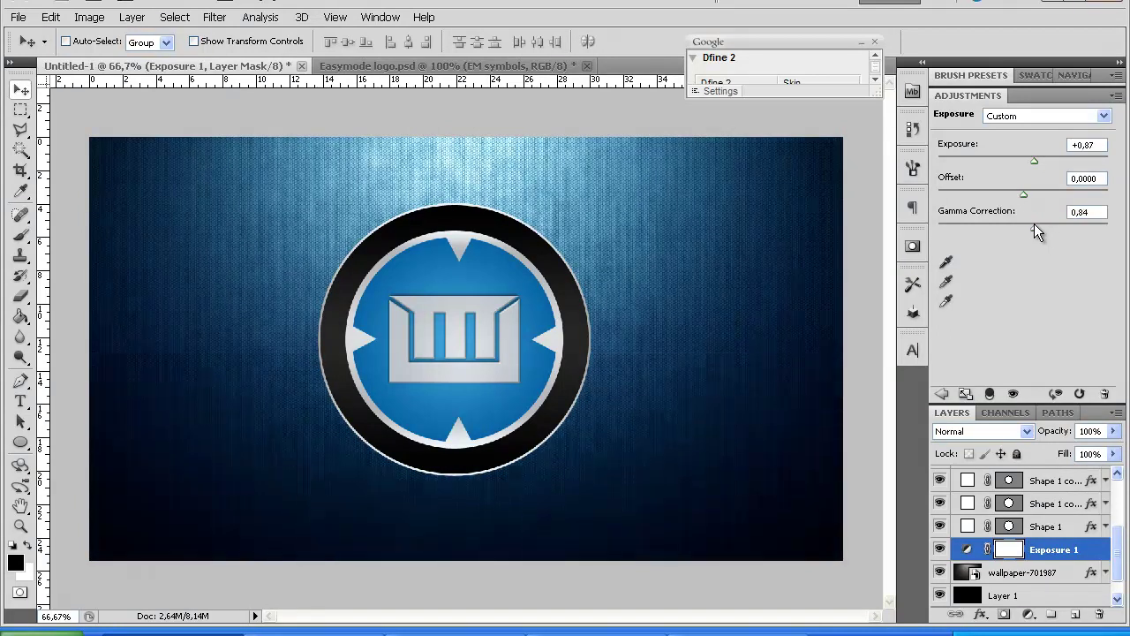
Show Layer 2 and move it down the stack to between Exposure 1 and the wallpaper layer.
scroll(1052, 522, up, 4)
click(1016, 478)
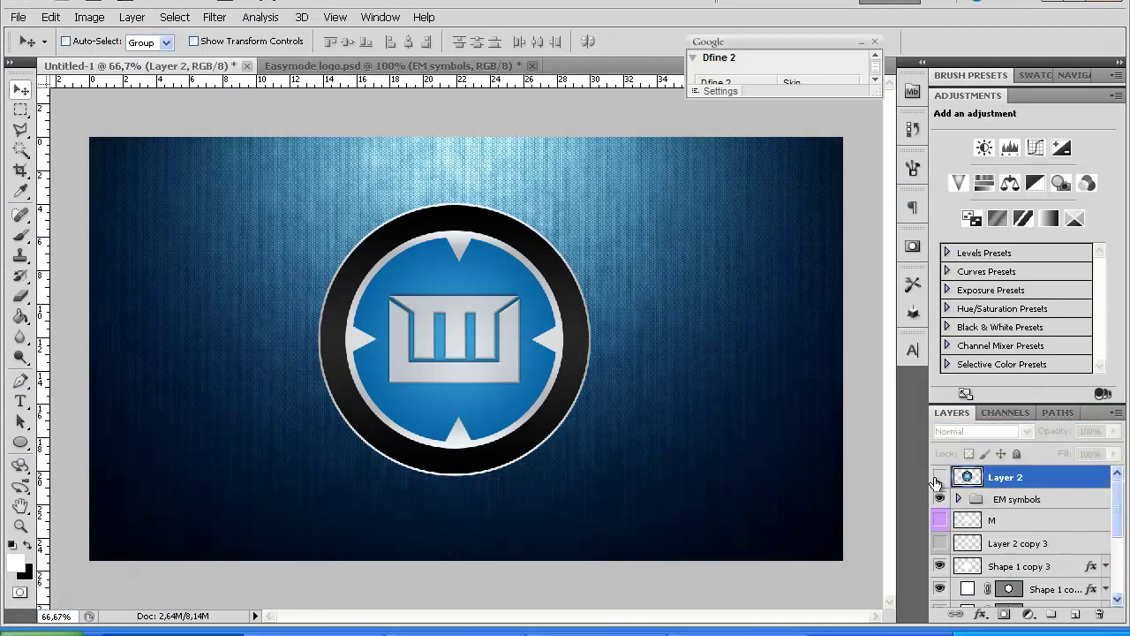
click(940, 478)
drag(1029, 481, 1033, 557)
scroll(1060, 530, down, 2)
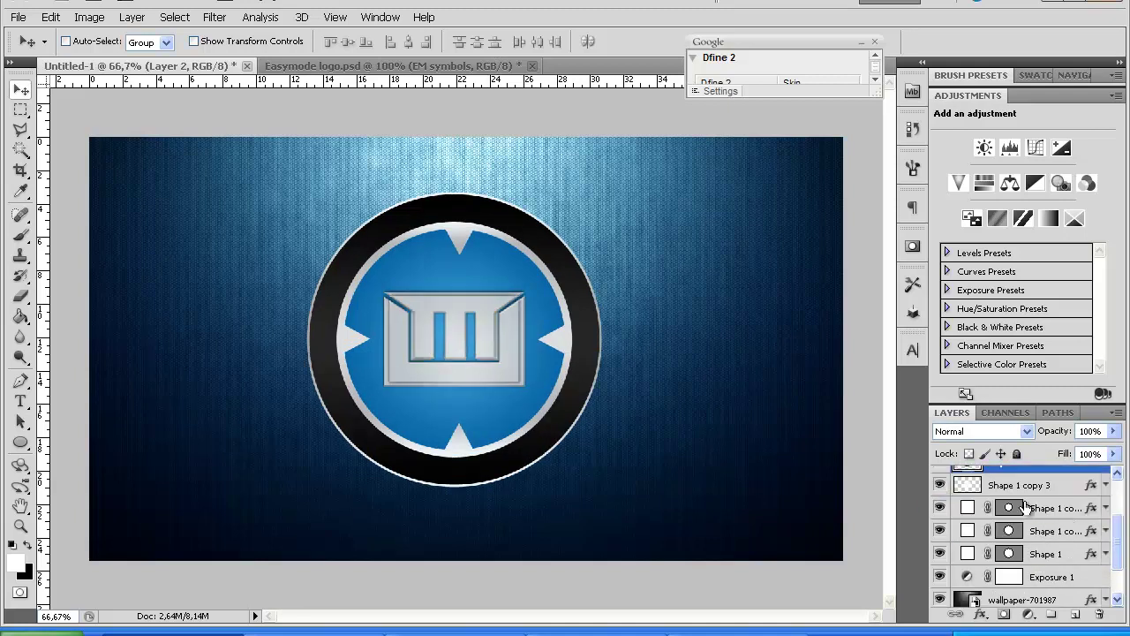
drag(1013, 472, 1000, 589)
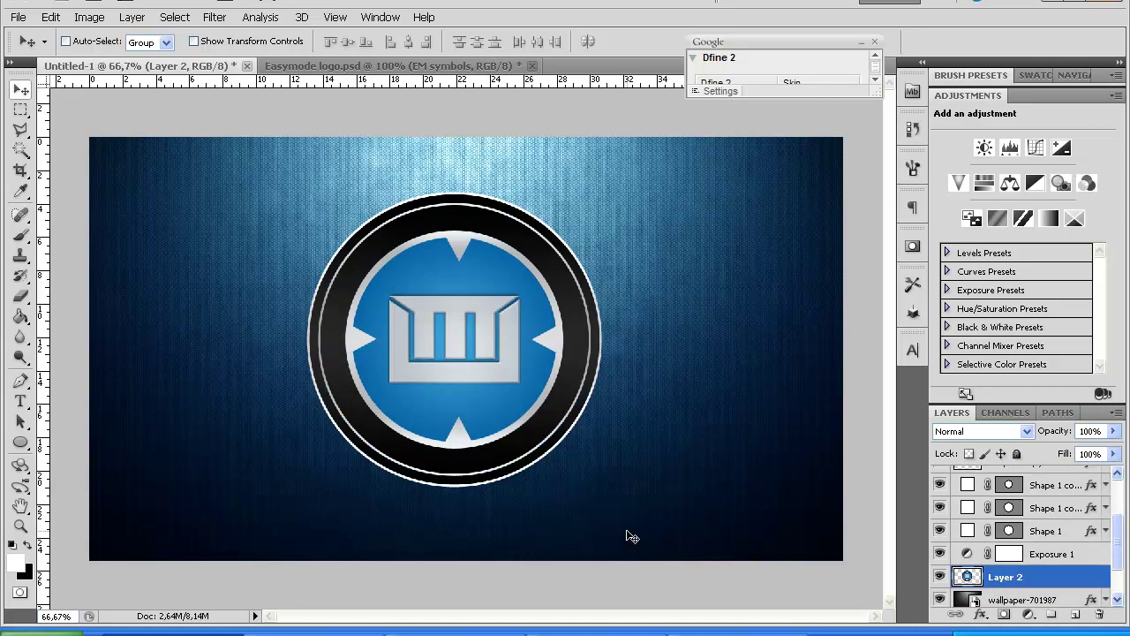
Enlarge Layer 2 about its centre until its outer ring extends past the canvas's top and bottom edges.
key(ctrl+t)
drag(605, 488, 762, 462)
key(Return)
Set Layer 2's blend mode to Overlay and its opacity to 15%.
click(977, 430)
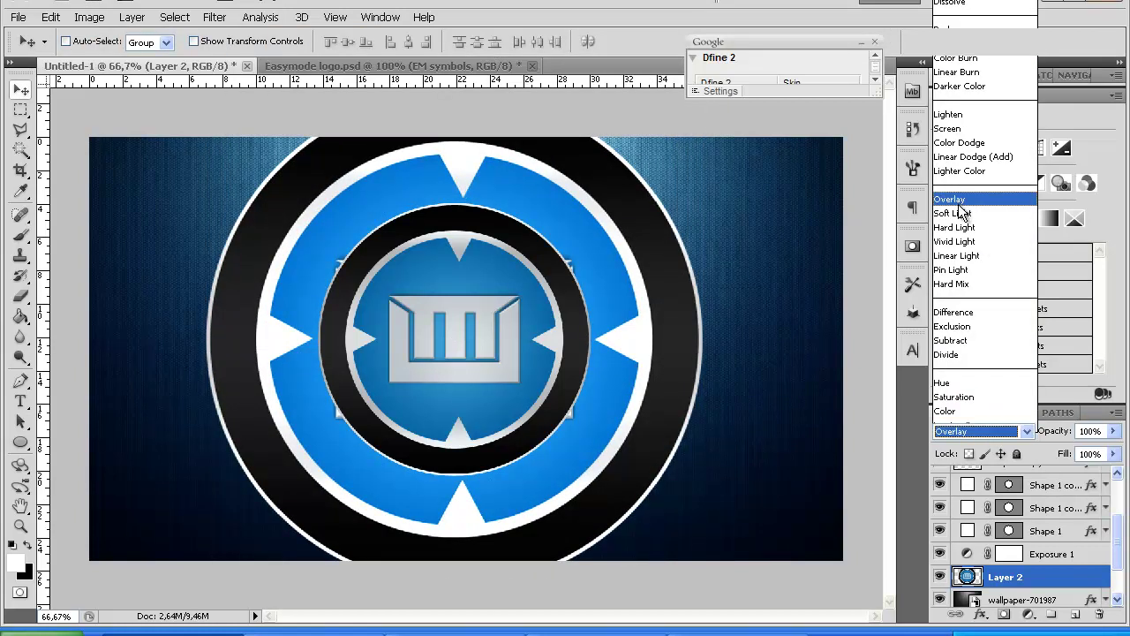
click(959, 203)
drag(1113, 431, 1046, 453)
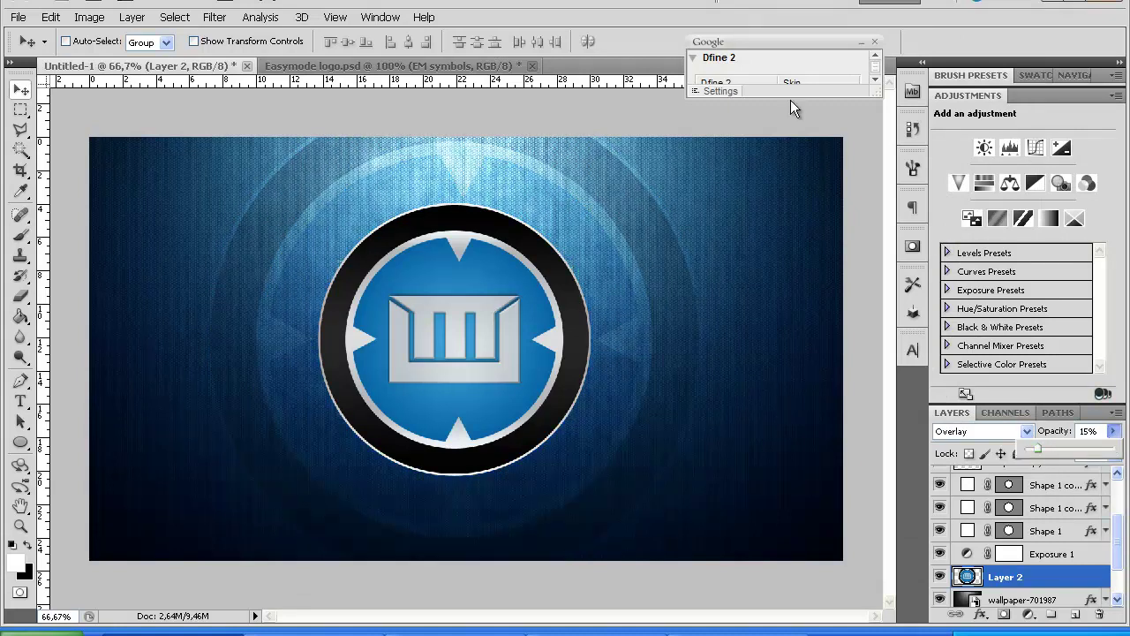
Select the logo layers from Shape 1 up to the EM symbols group and scale them about their centre to about 96%.
click(1064, 531)
scroll(1067, 541, up, 3)
shift+click(1029, 478)
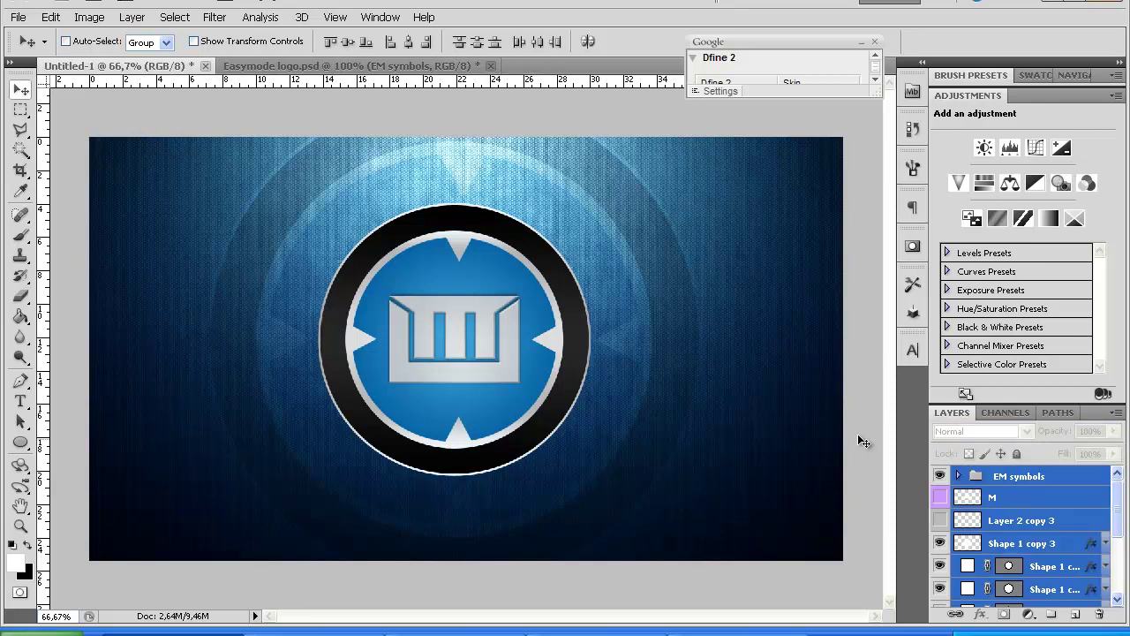
key(ctrl+t)
drag(590, 476, 589, 467)
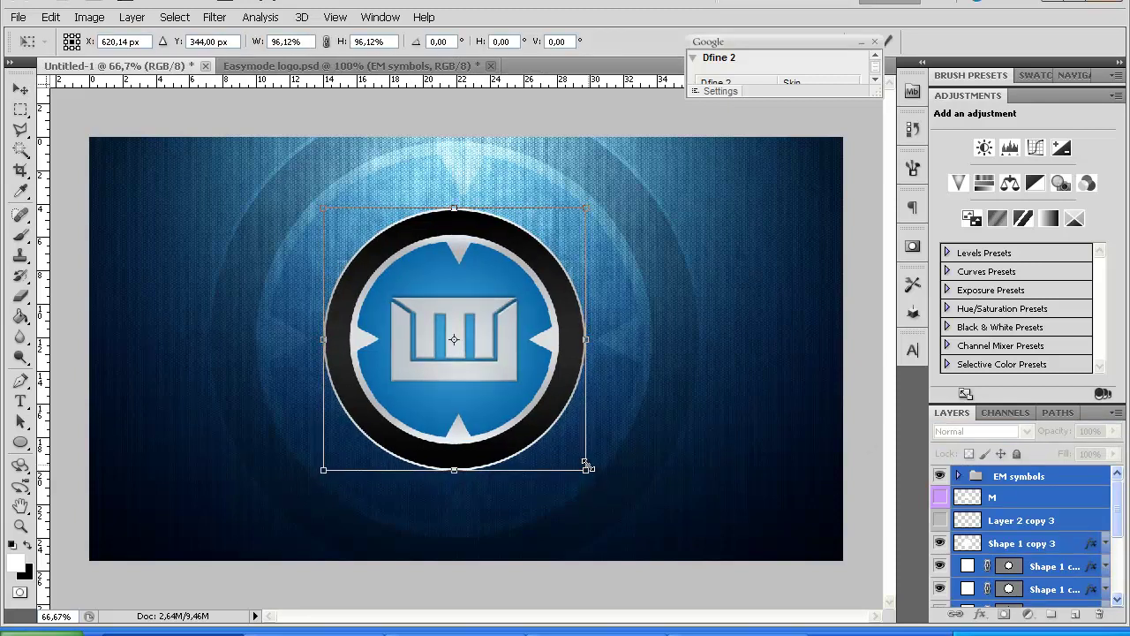
key(Return)
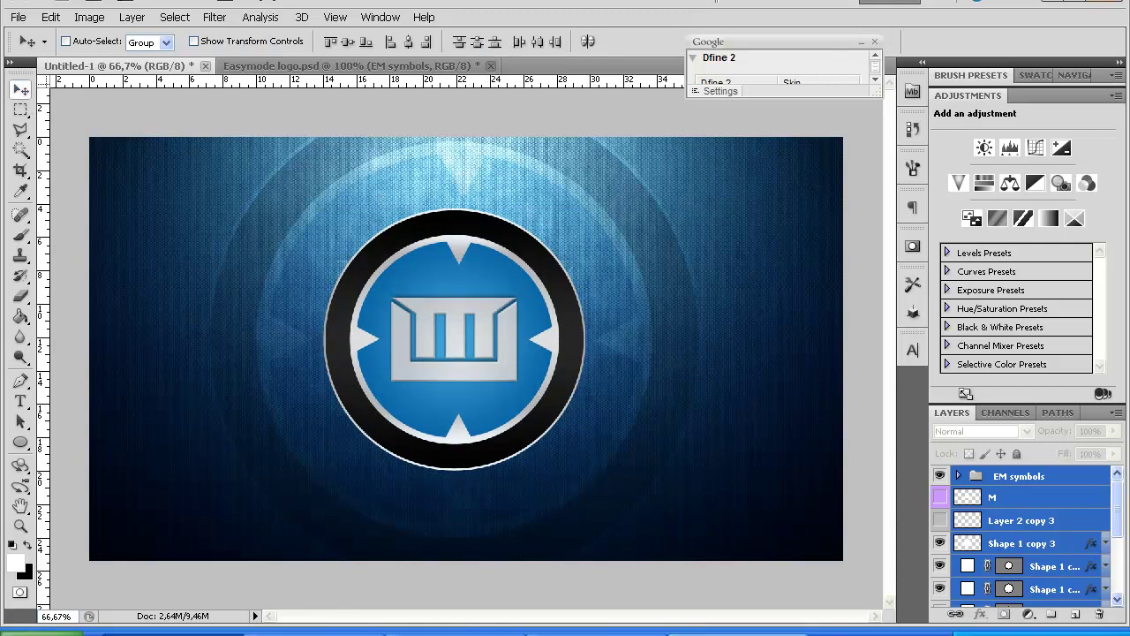
Place the Giant Spread Crack image from the EasyMode logo materials folder into the document at its fitted size.
key(alt+Tab)
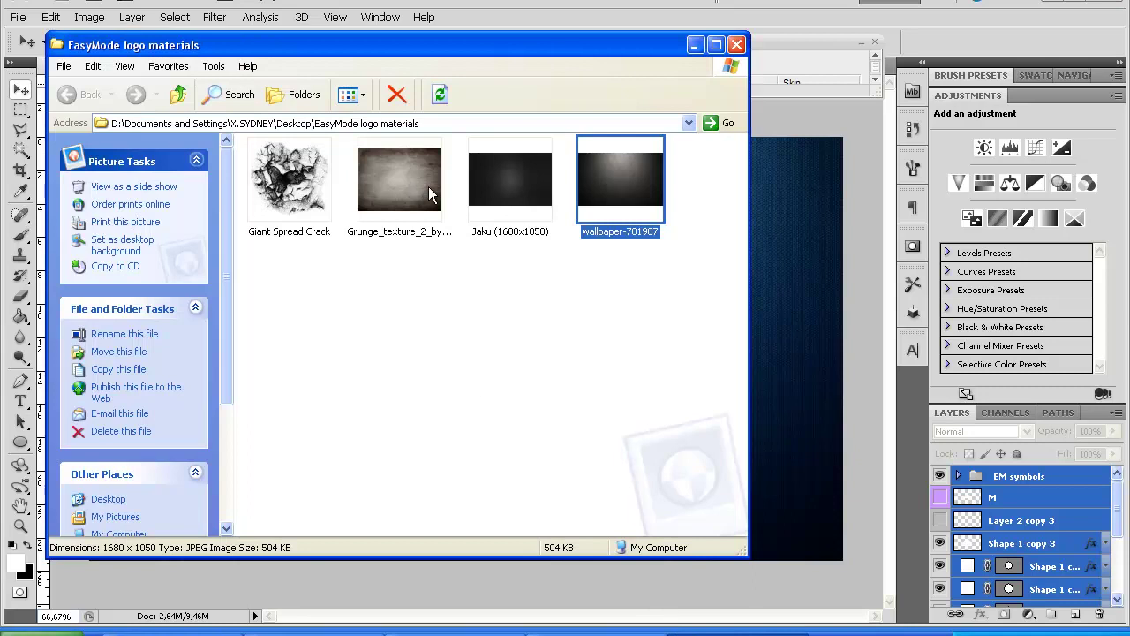
drag(300, 195, 790, 386)
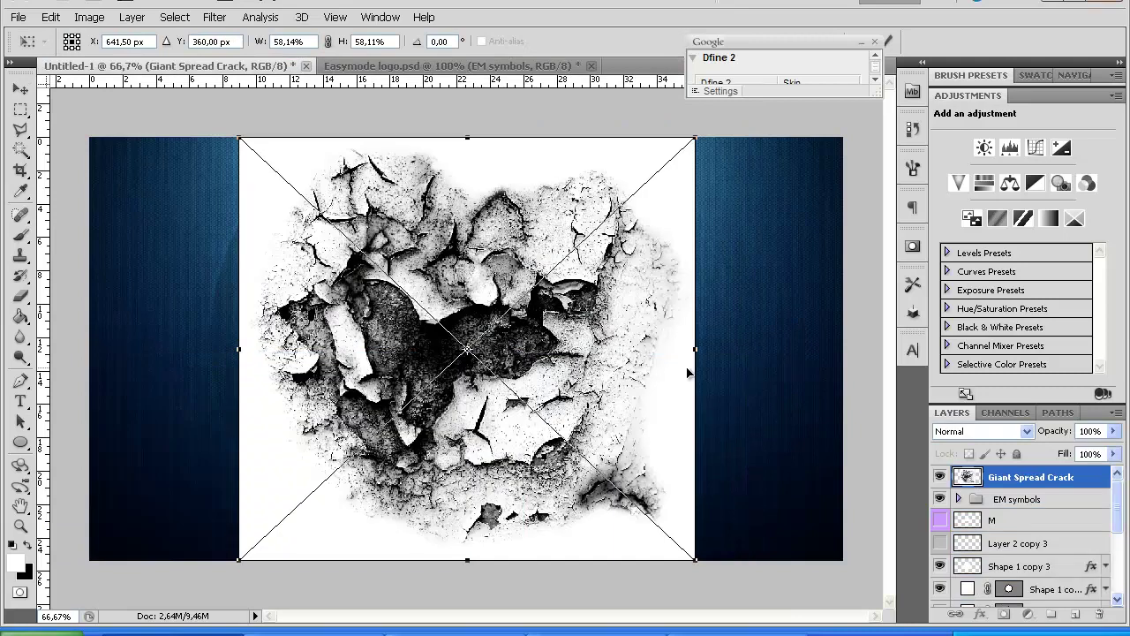
key(Return)
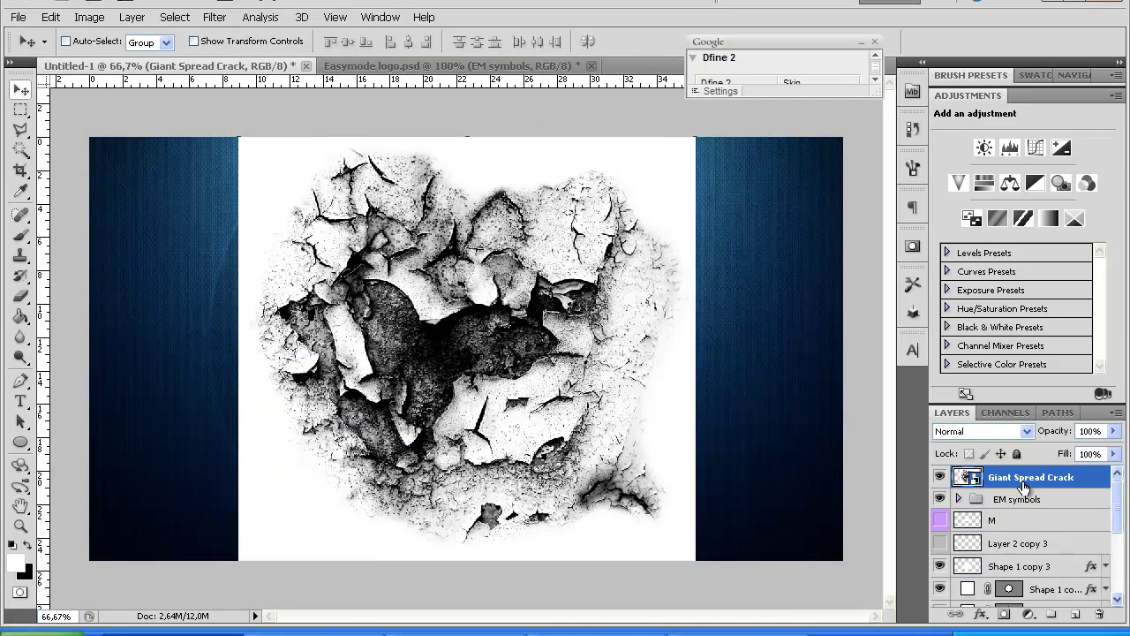
Move the Giant Spread Crack layer to between Layer 2 and the wallpaper layer and set its blend mode to Multiply.
drag(1033, 566, 1047, 555)
drag(1009, 509, 1020, 576)
scroll(1041, 540, down, 2)
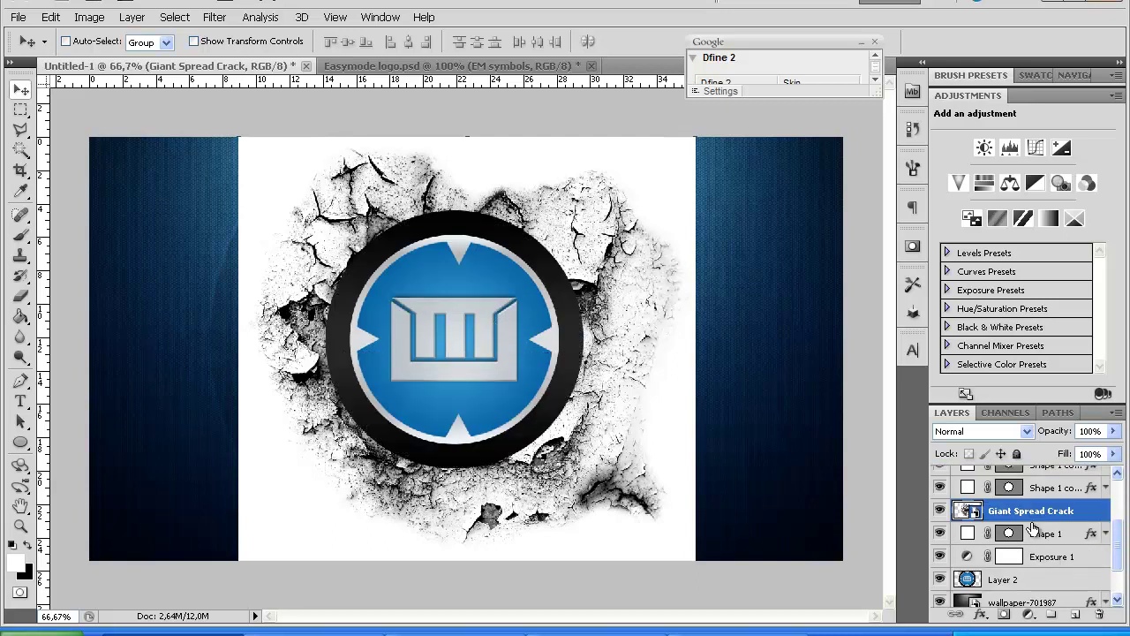
drag(1032, 514, 1076, 572)
scroll(1069, 556, down, 2)
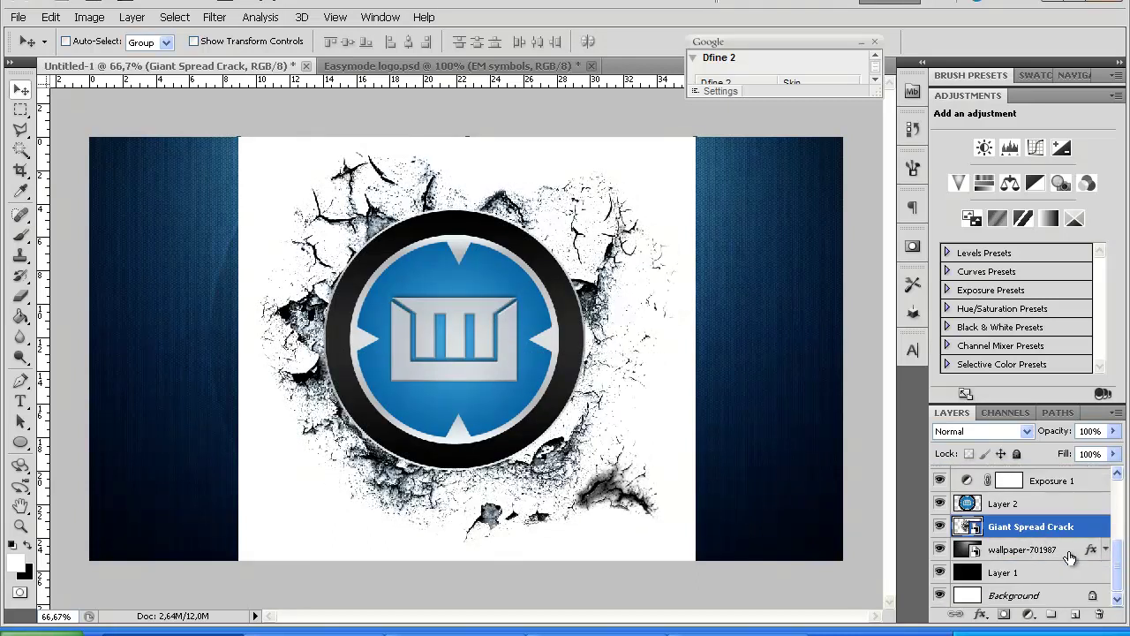
click(962, 432)
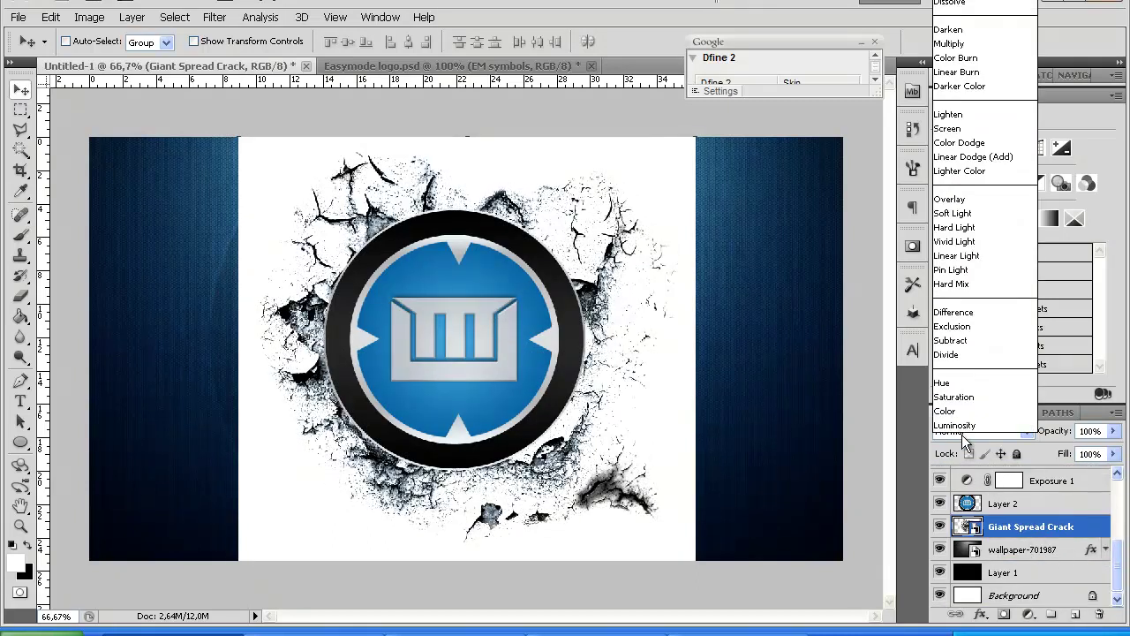
click(968, 50)
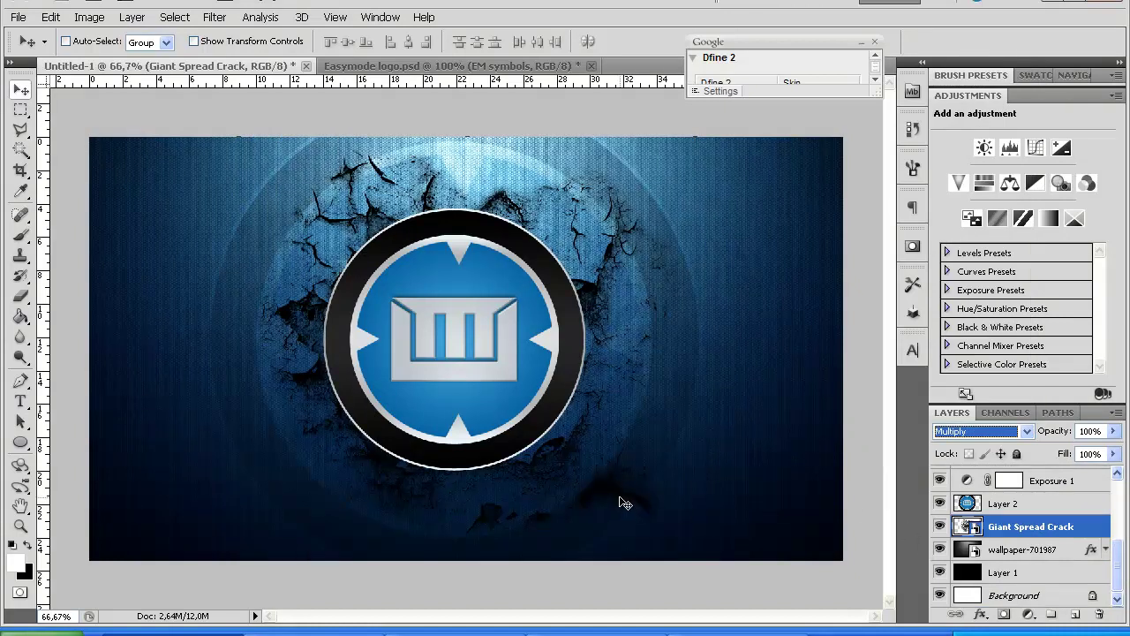
Scale the Giant Spread Crack layer down in small stages so the cracks sit closely around the logo's black ring.
key(ctrl+t)
drag(683, 541, 679, 519)
key(Return)
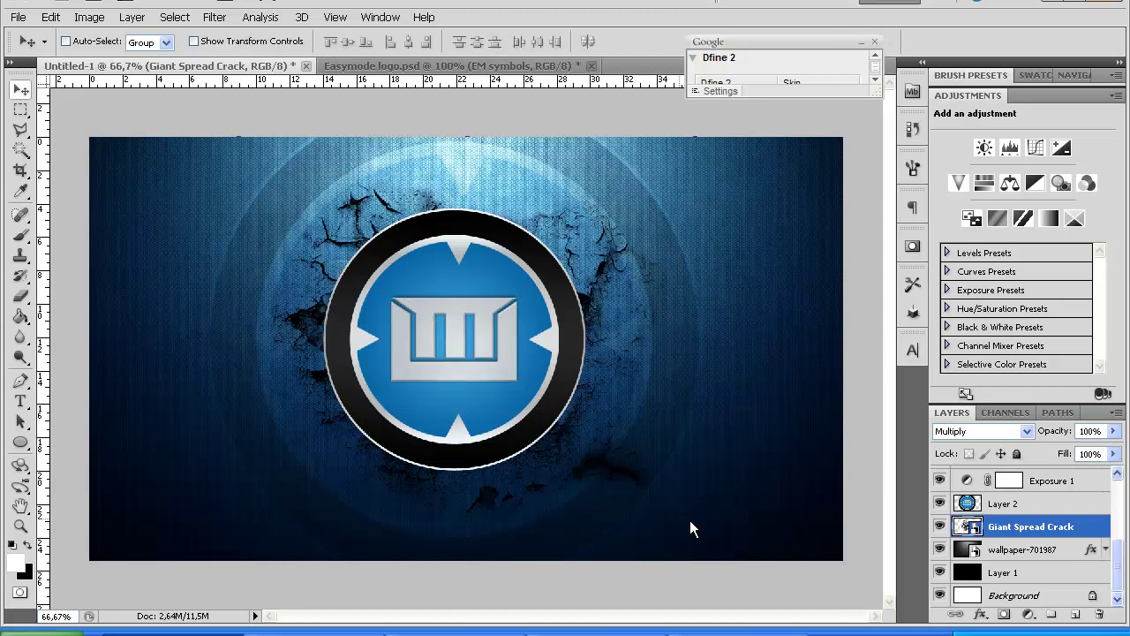
key(ctrl+y)
key(ctrl+y)
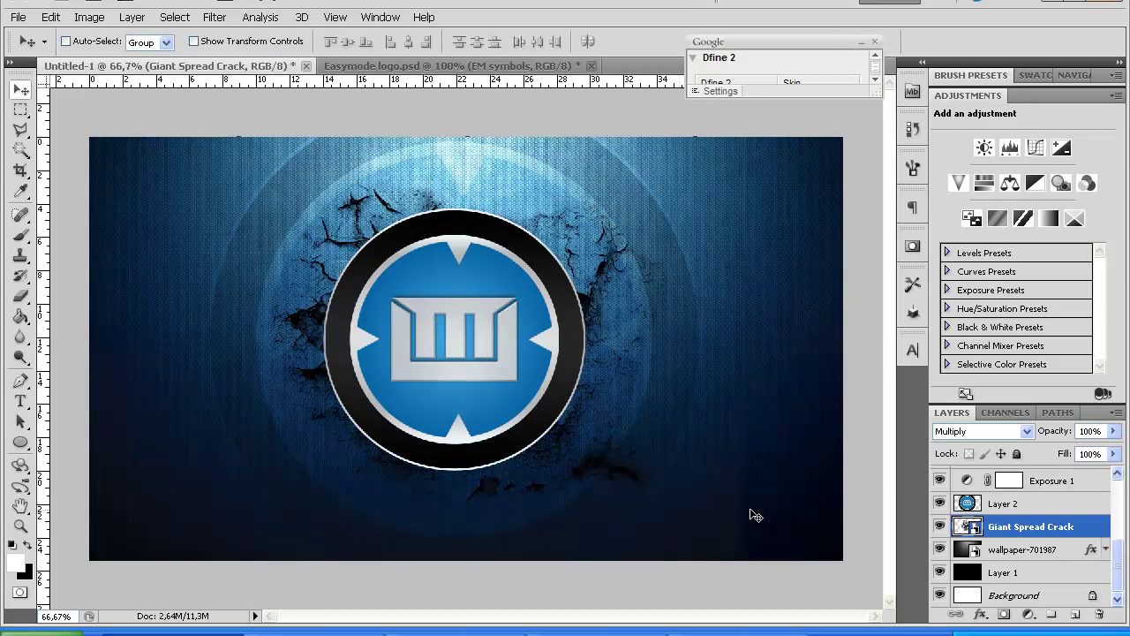
key(ctrl+t)
drag(682, 541, 680, 526)
key(Return)
Place the Grunge_texture_2 image from the materials folder above the crack layer and enlarge it to cover the whole canvas.
click(738, 635)
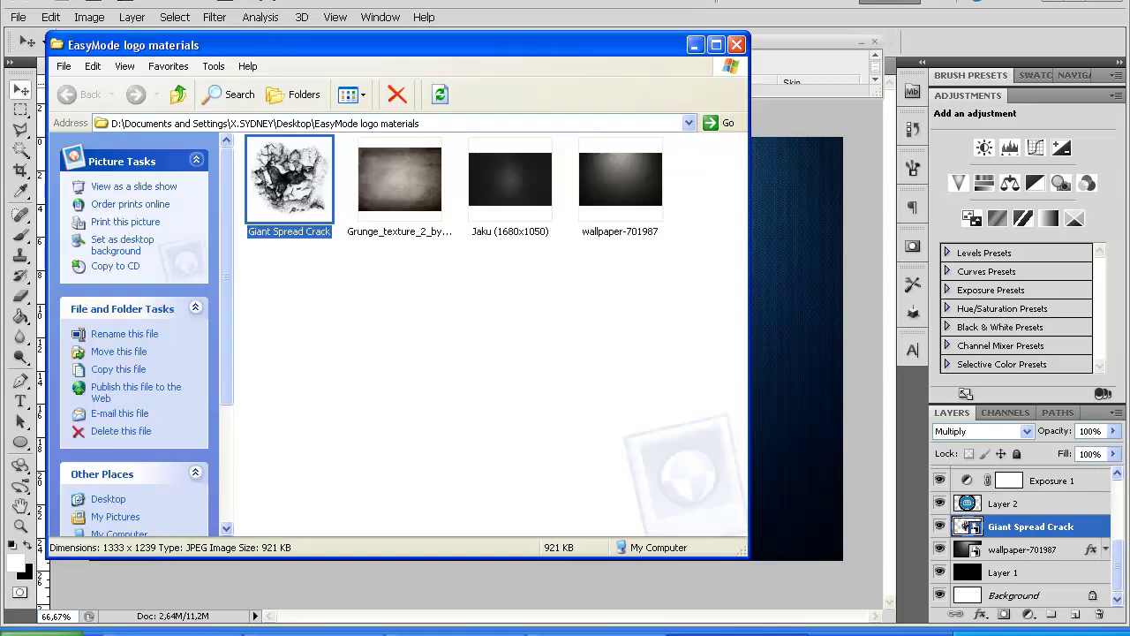
click(405, 172)
drag(774, 285, 1031, 530)
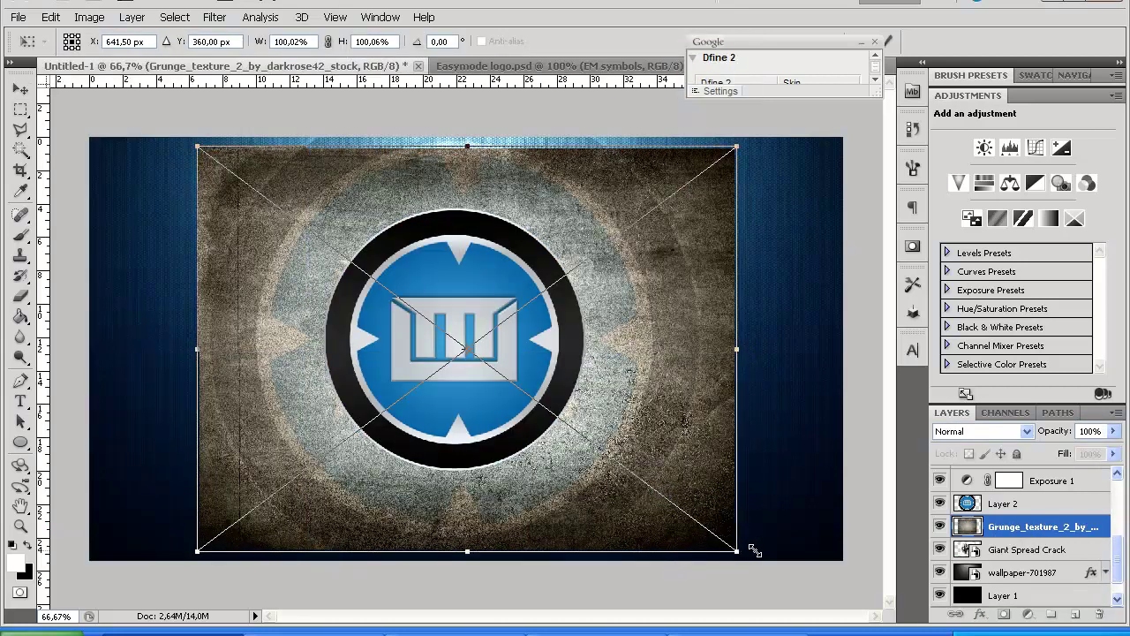
drag(747, 540, 905, 552)
key(Return)
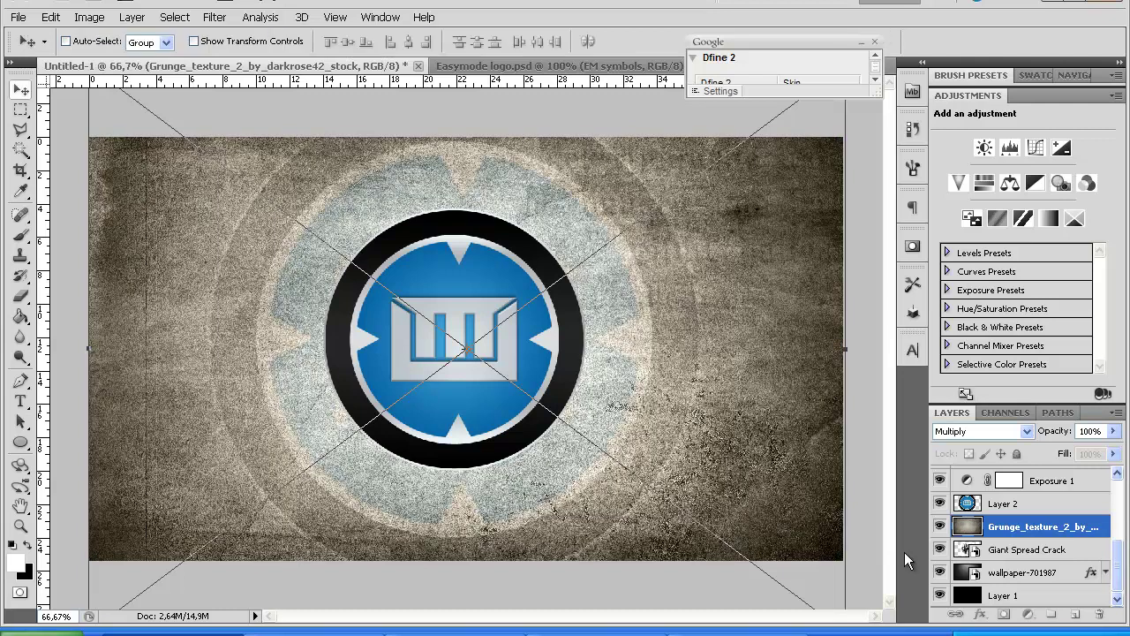
Try Overlay on the grunge texture layer, then settle on Soft Light as its blend mode.
click(979, 432)
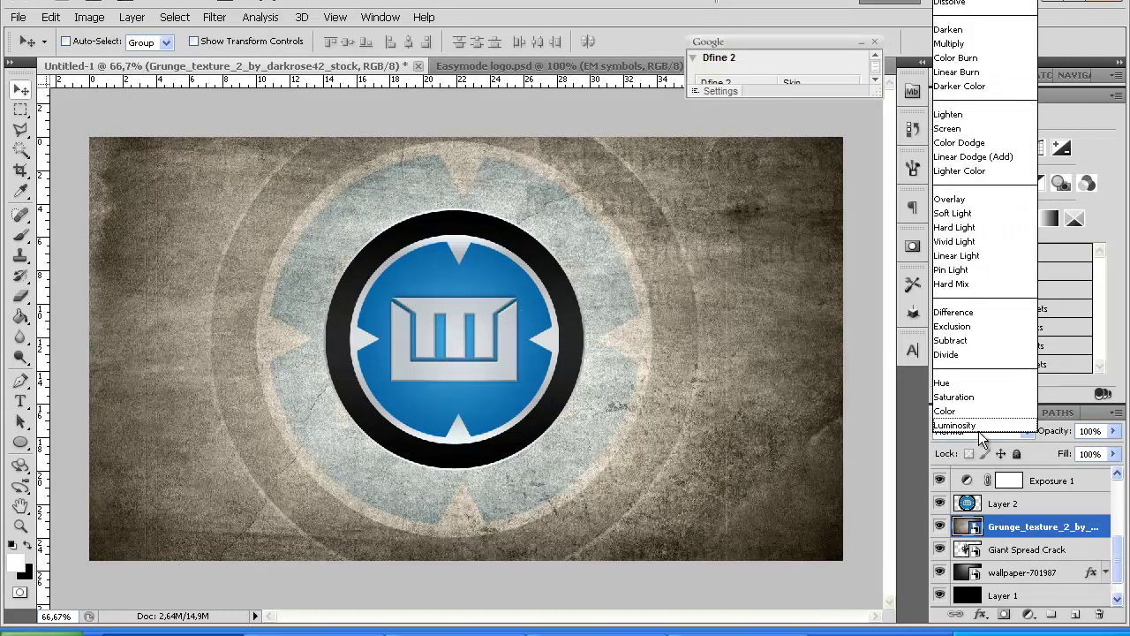
click(962, 189)
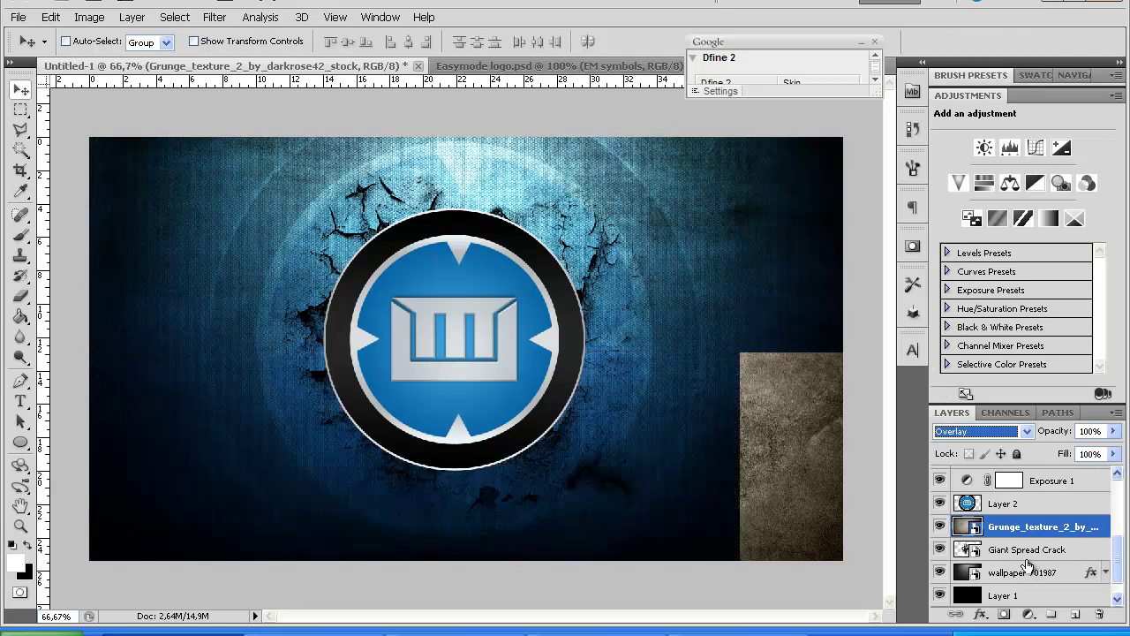
key(Down)
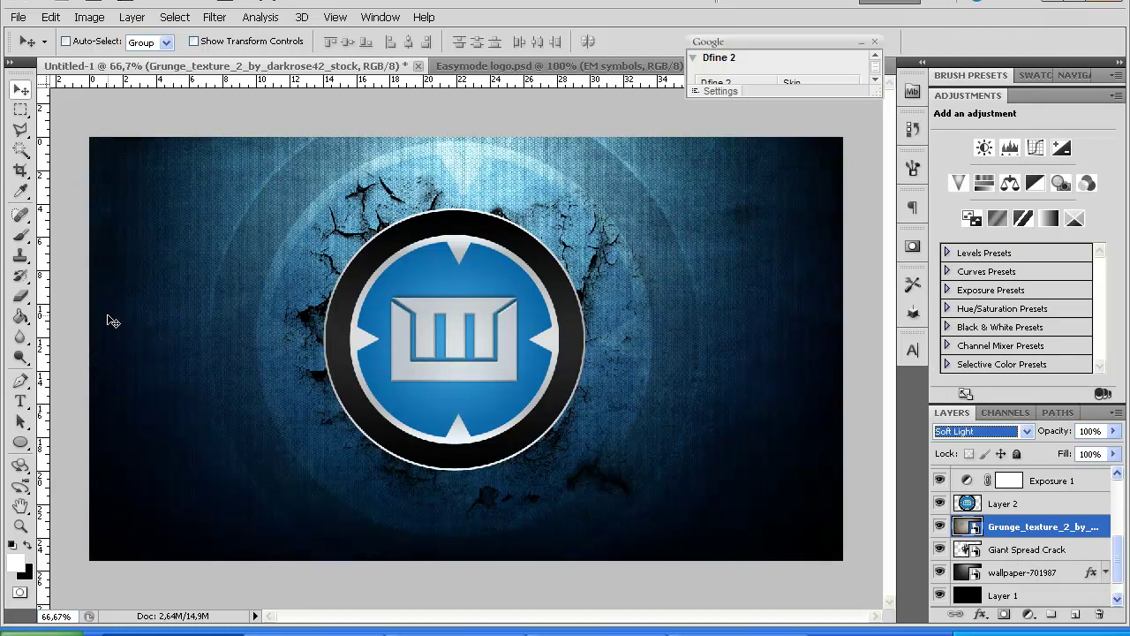
Compare the artwork with and without the Giant Spread Crack layer and set that layer's opacity to 75%.
click(1016, 550)
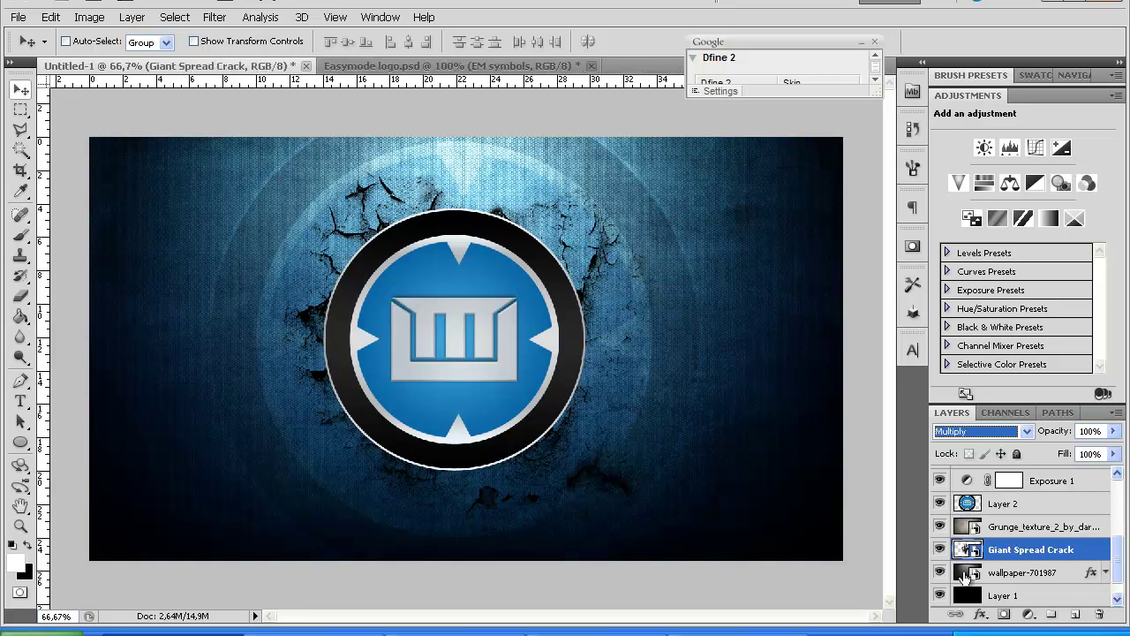
click(940, 549)
click(939, 549)
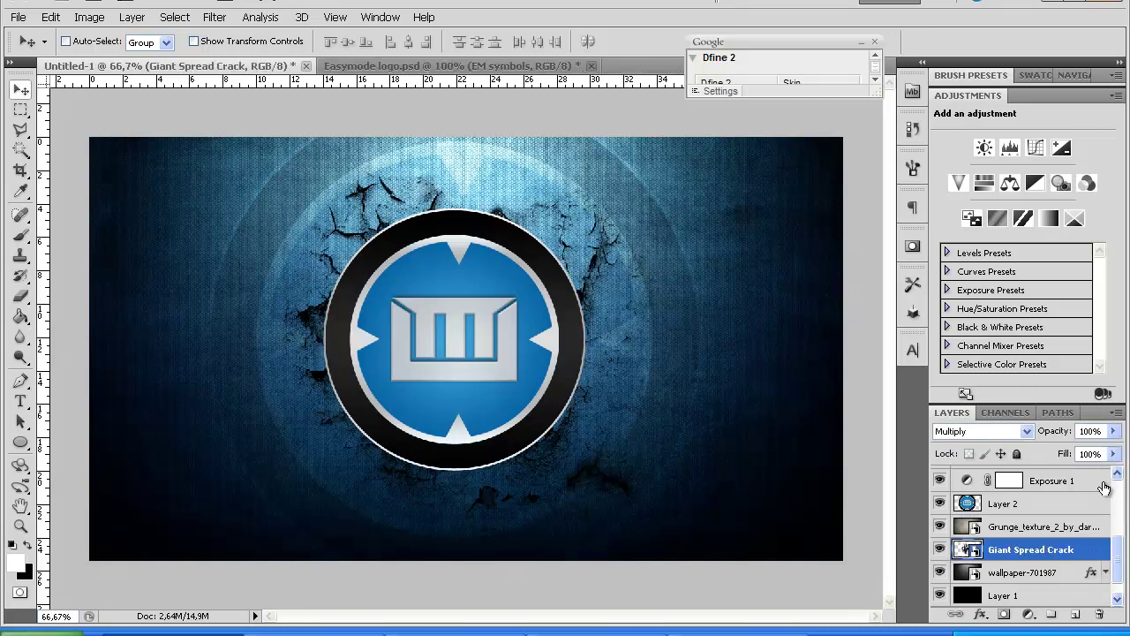
drag(1112, 433, 1091, 455)
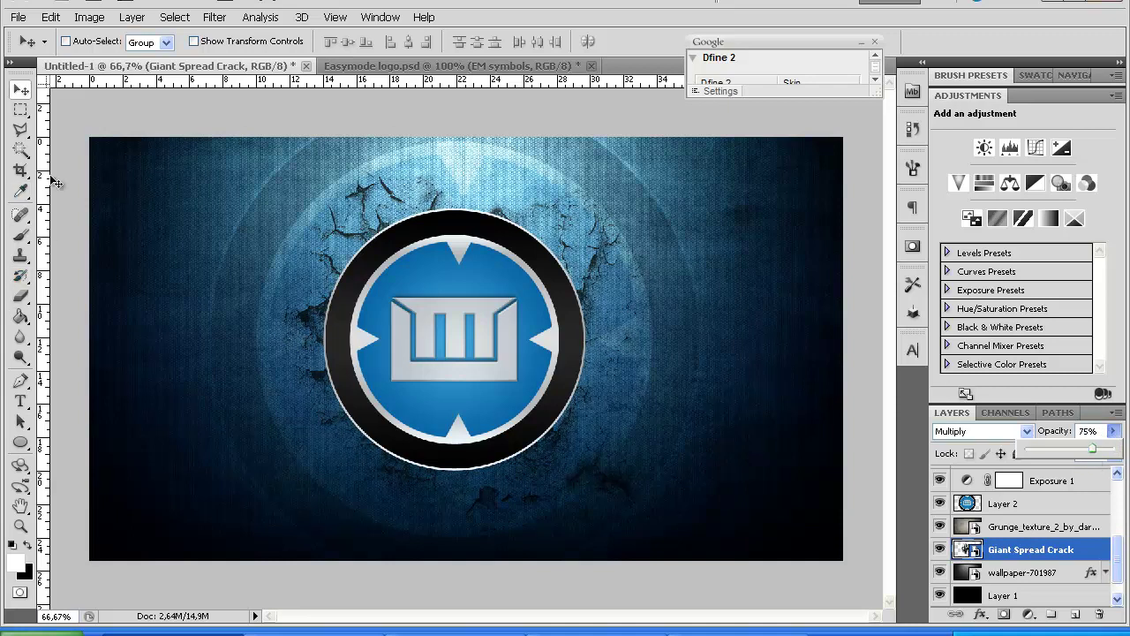
Add a new layer above the EM symbols group and draw a white rectangle band across the canvas's full width over the logo's emblem.
click(20, 443)
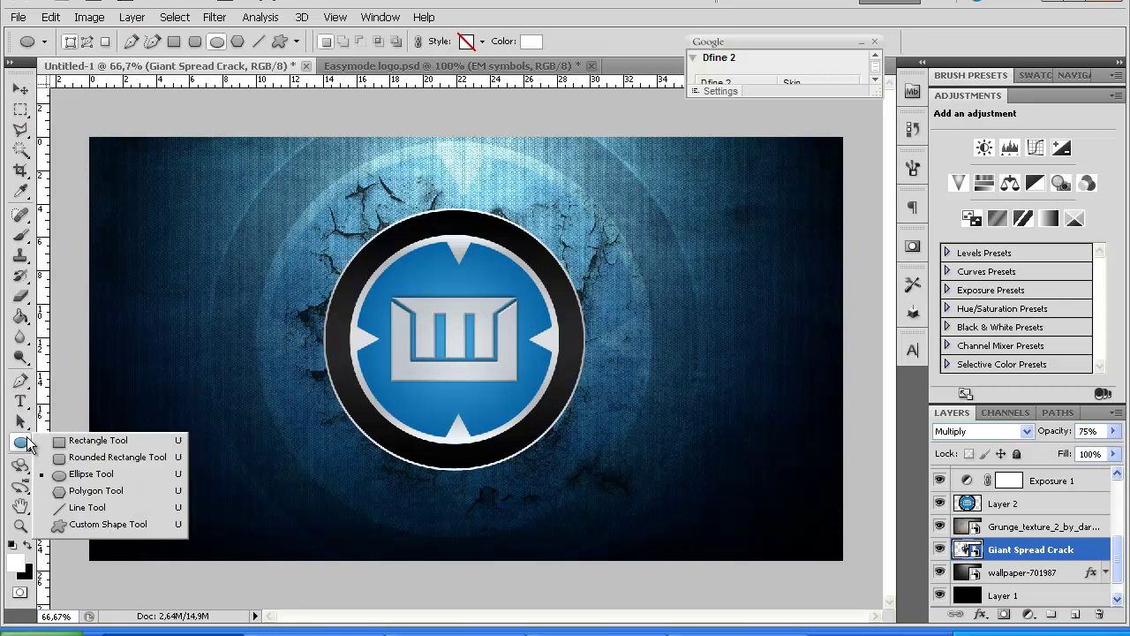
click(21, 443)
click(22, 443)
click(94, 441)
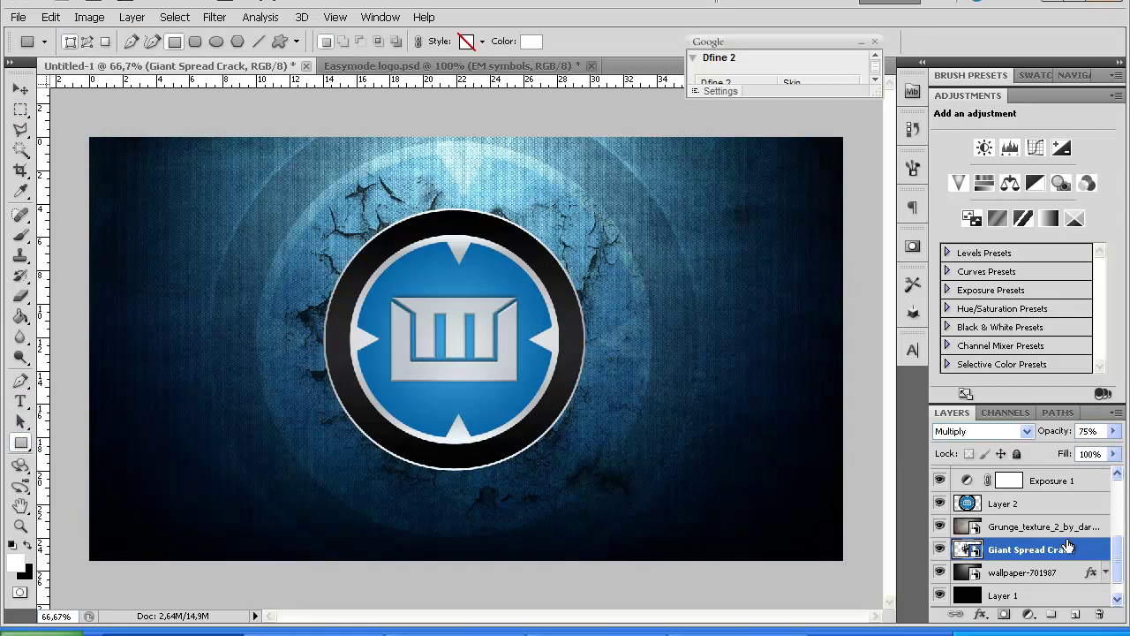
scroll(1050, 512, up, 5)
click(1044, 482)
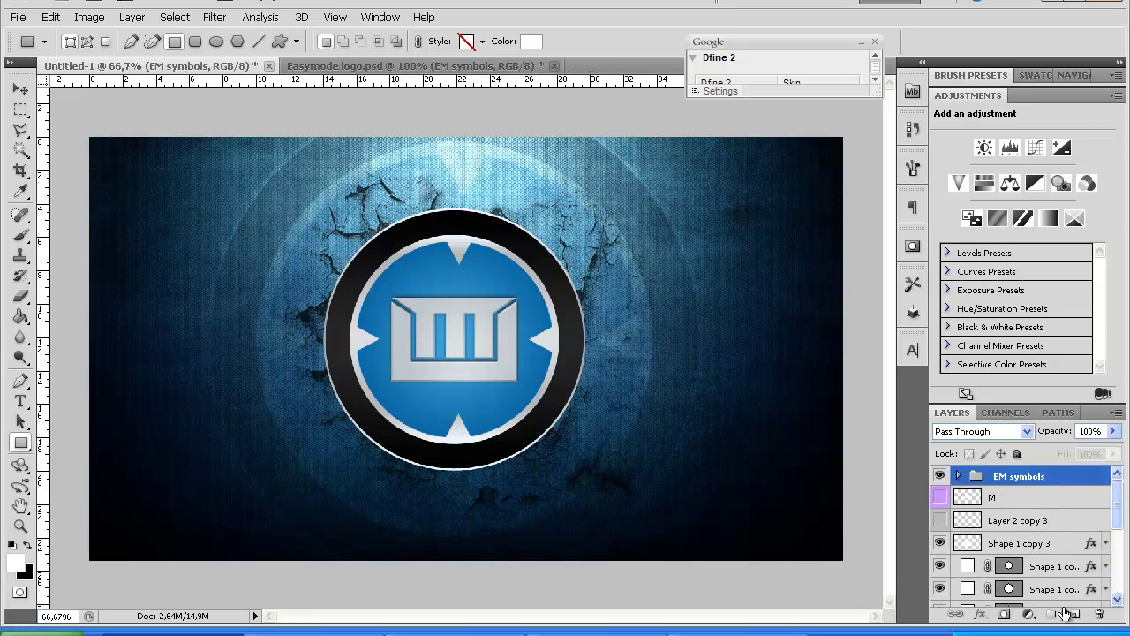
click(1073, 615)
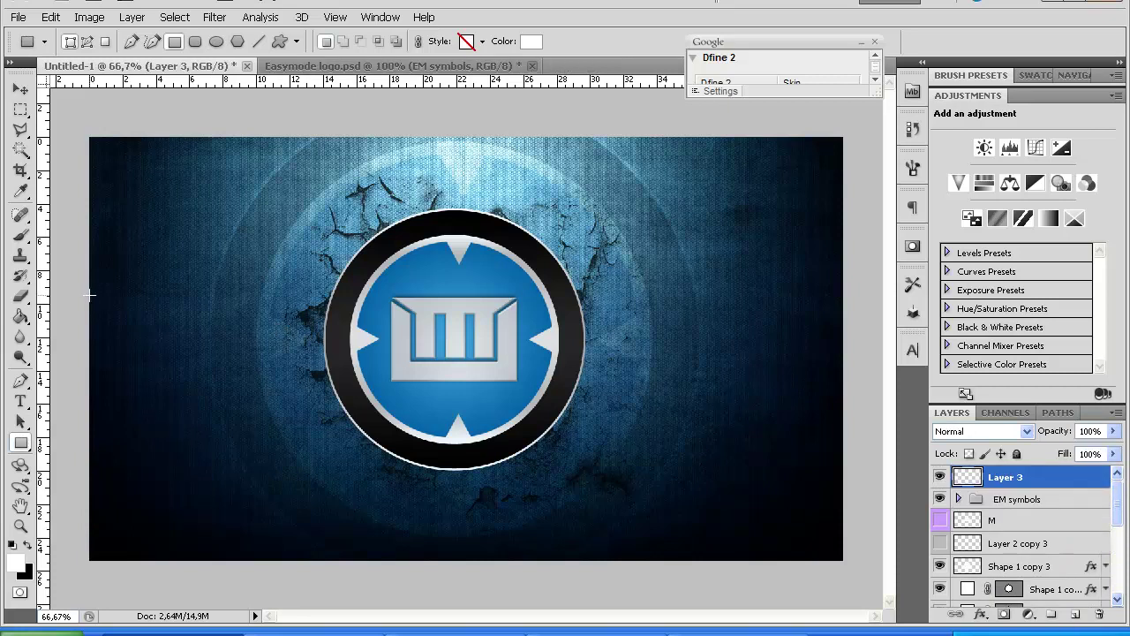
drag(99, 366, 845, 381)
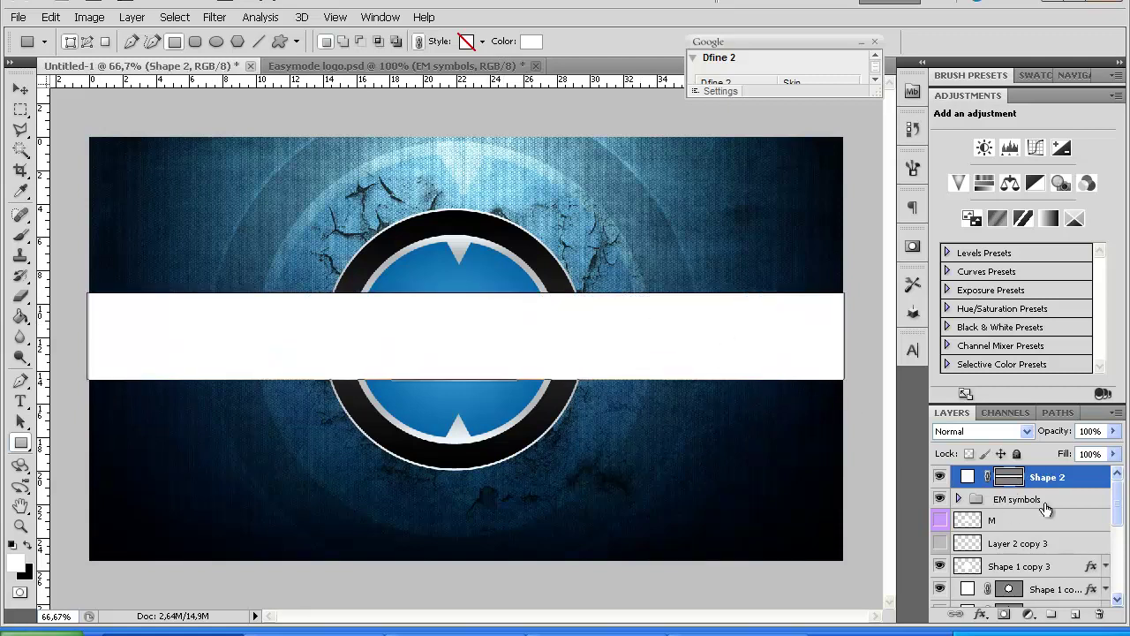
Move the Shape 2 band down the layer stack to between Exposure 1 and Layer 2, behind the logo.
drag(1060, 481, 1060, 563)
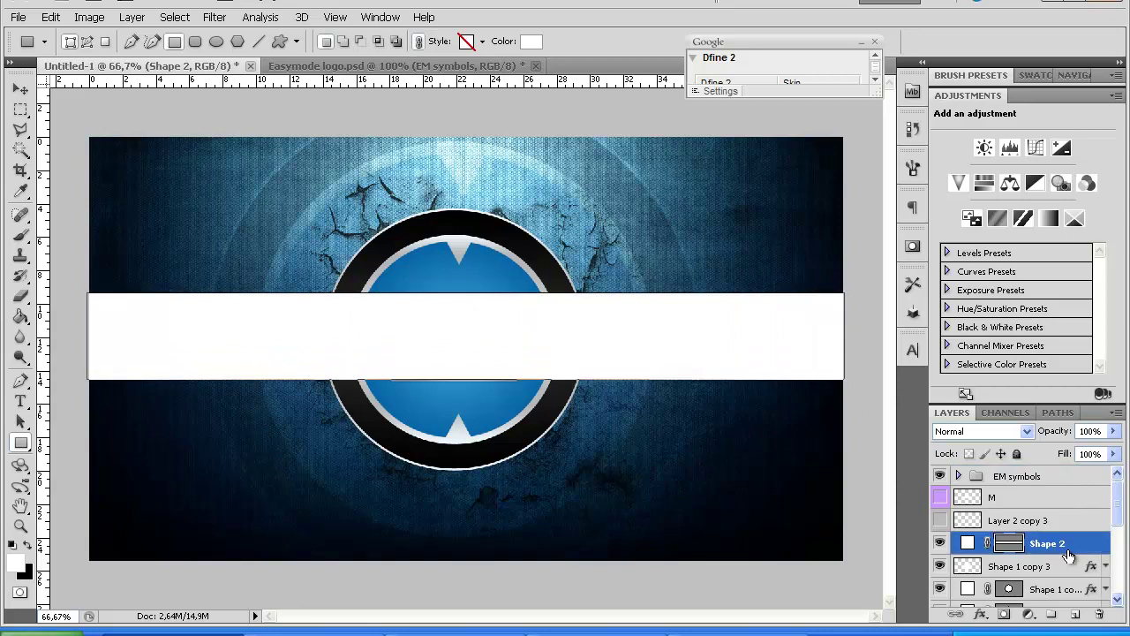
scroll(1065, 550, down, 2)
drag(1051, 504, 1056, 583)
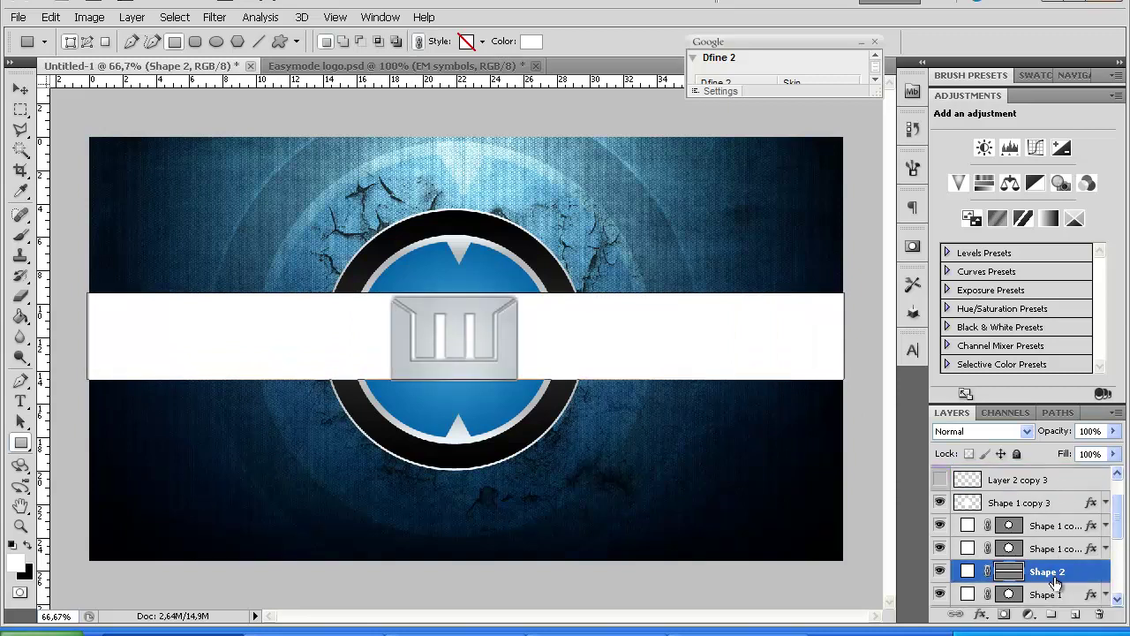
scroll(1058, 574, down, 2)
drag(1051, 536, 1053, 594)
Shift the Shape 2 band slightly down so that it is vertically centred on the logo.
click(20, 89)
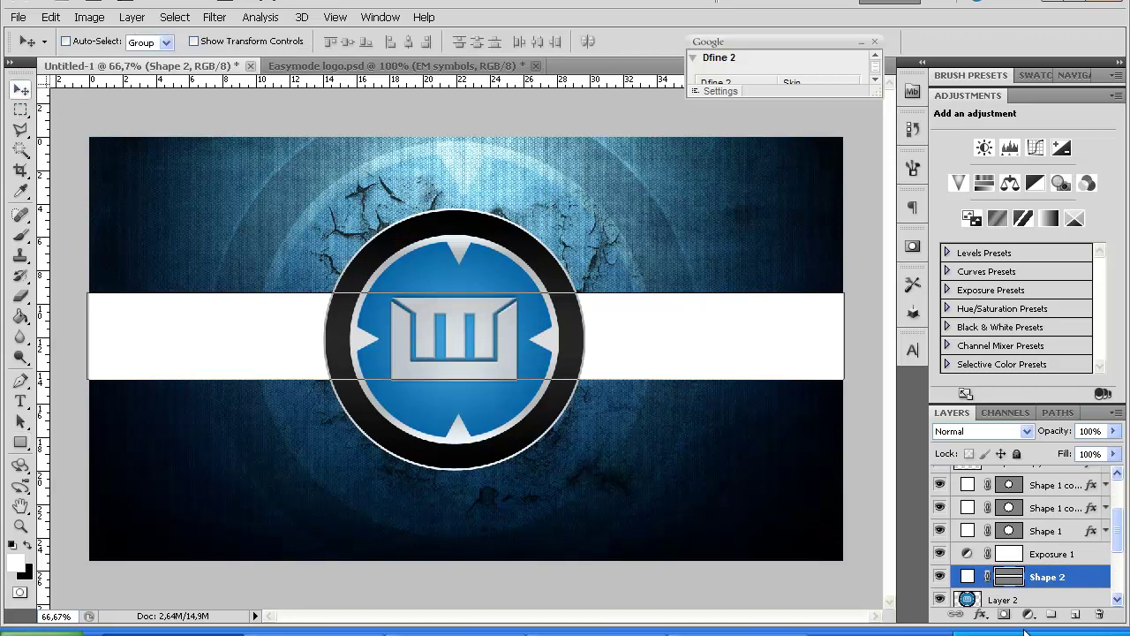
scroll(1042, 577, down, 1)
drag(668, 350, 669, 354)
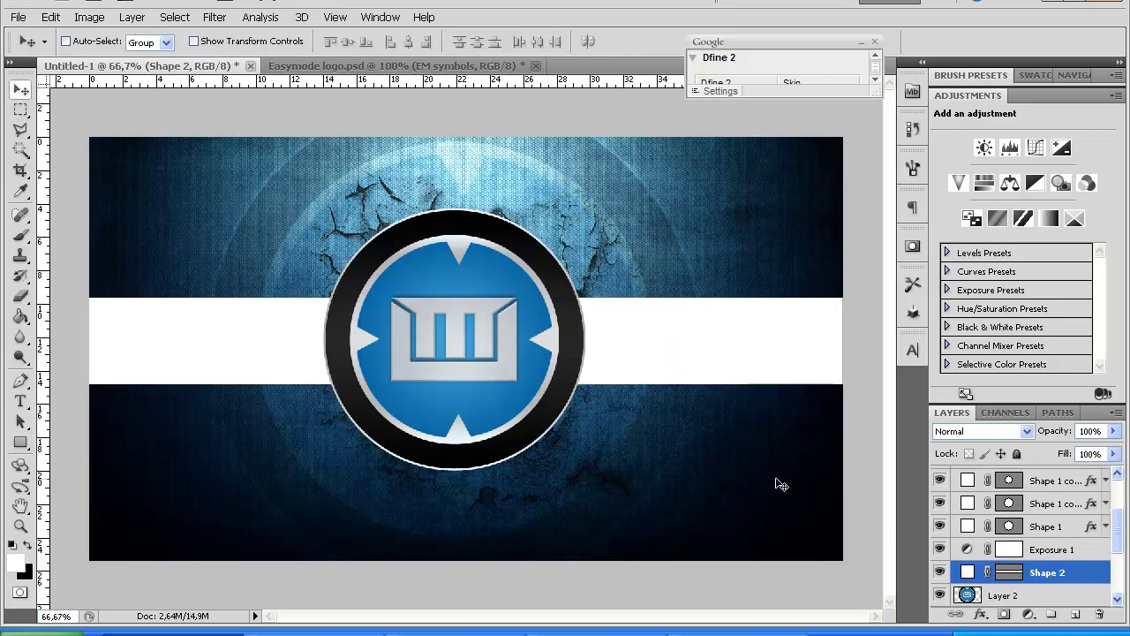
Add a Color Overlay to the Shape 2 band in pure black with Normal blend mode and 100% opacity.
right_click(1046, 581)
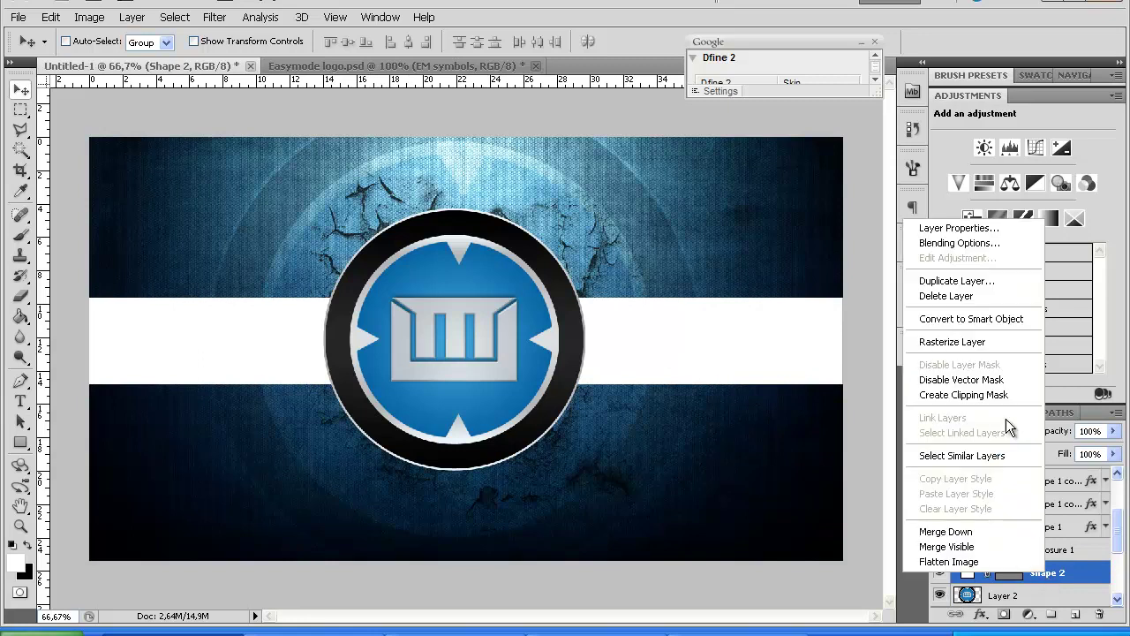
click(938, 246)
click(566, 363)
click(839, 193)
drag(567, 351, 545, 433)
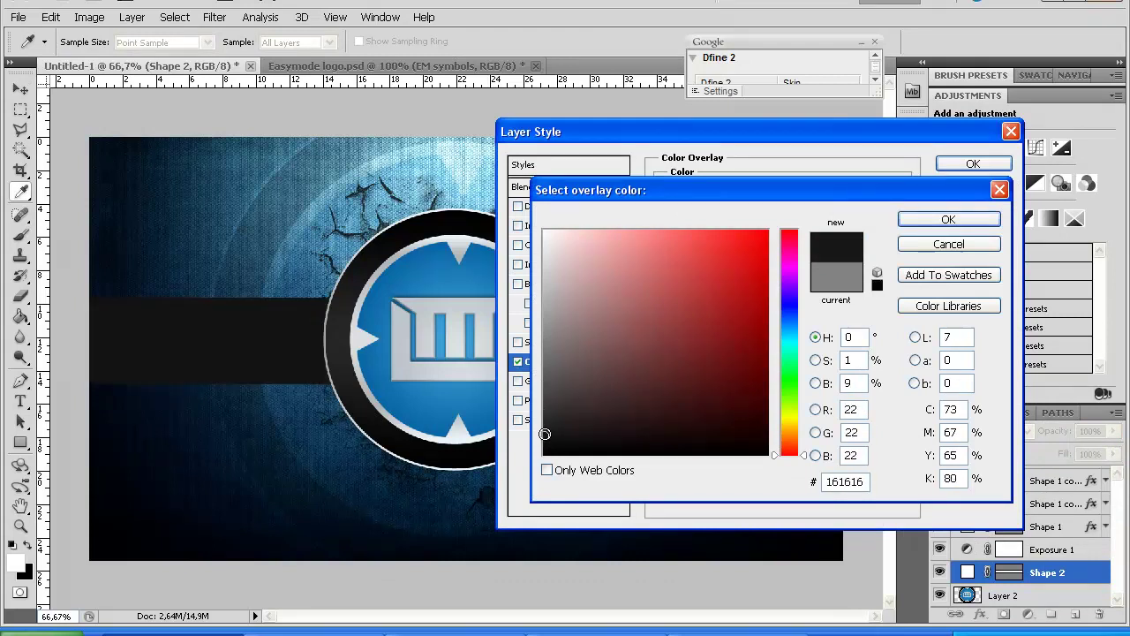
click(948, 219)
click(839, 192)
drag(543, 433, 518, 485)
click(929, 219)
click(832, 212)
scroll(832, 212, down, 5)
scroll(832, 212, up, 5)
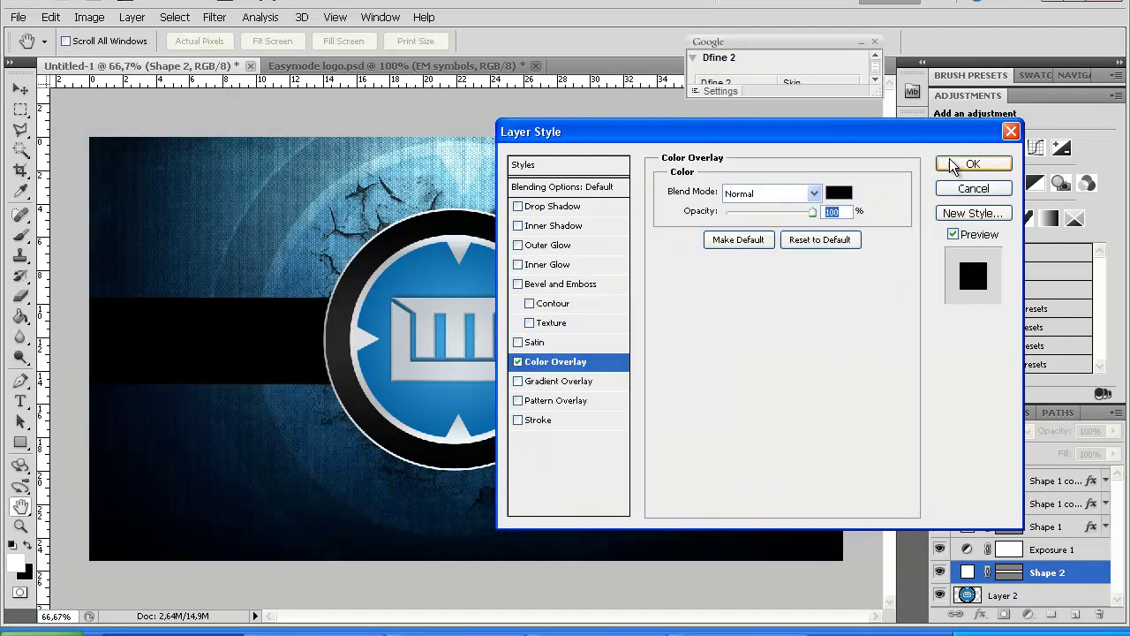
click(972, 163)
Collapse Shape 2's effects list and lower the band's layer opacity to 36%.
click(1106, 573)
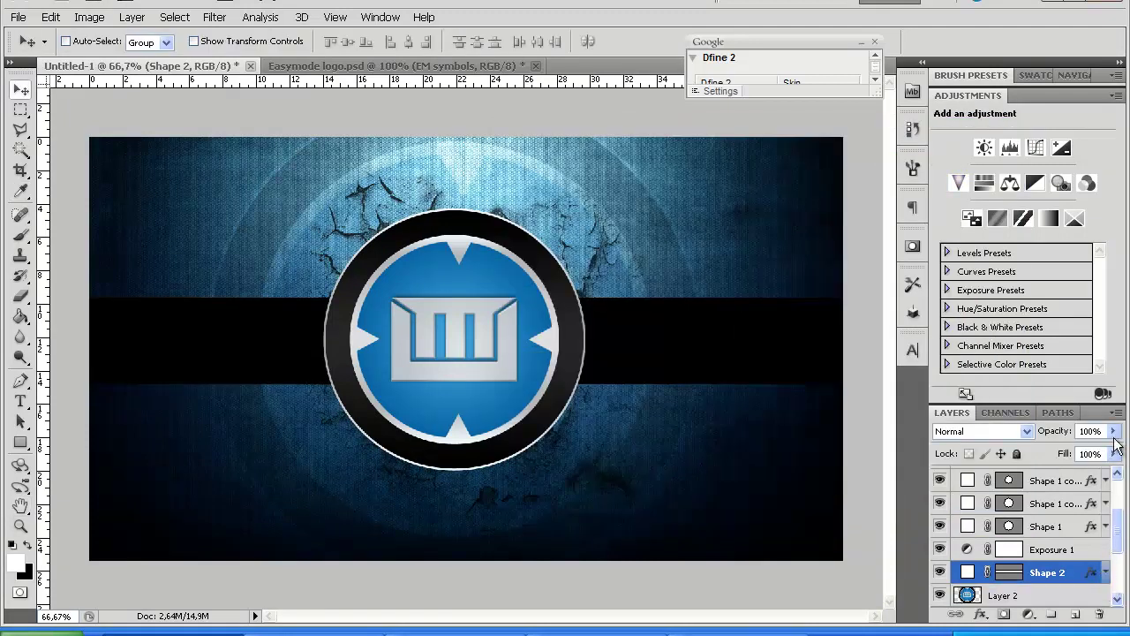
click(1113, 431)
drag(1111, 451, 1055, 454)
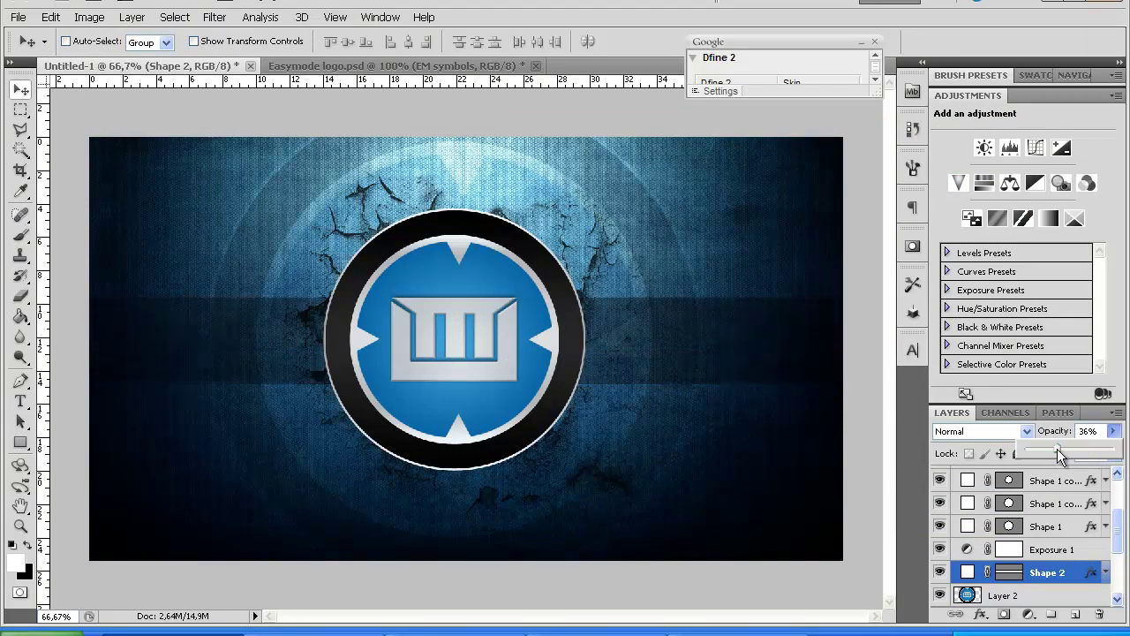
Transform the Shape 2 band by stretching its lower edge slightly downward to make it a little taller.
key(ctrl+t)
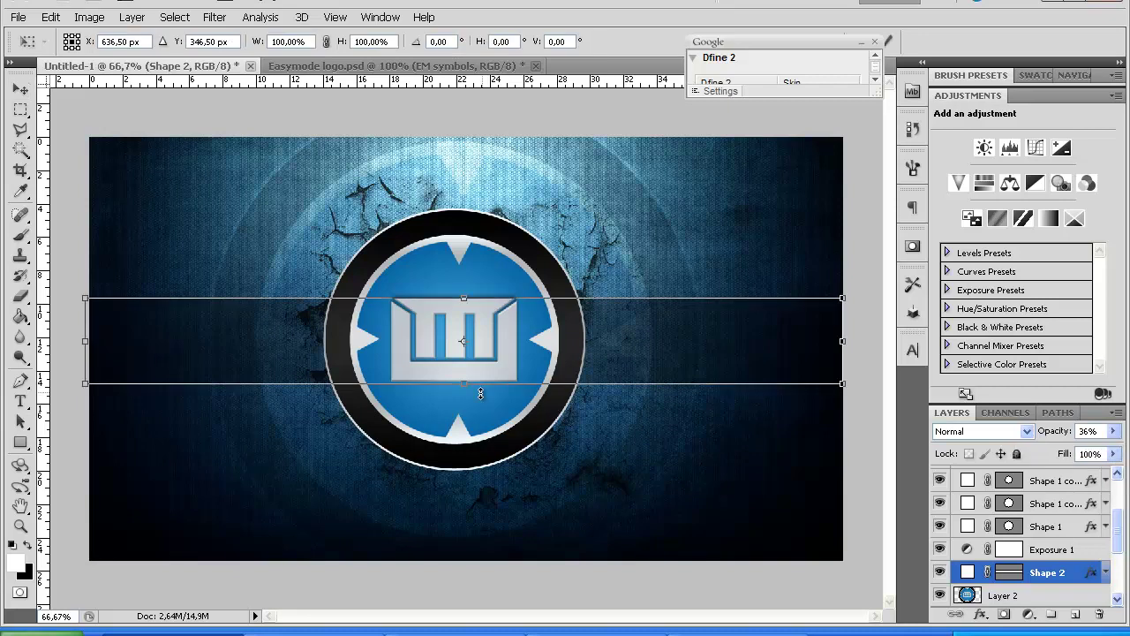
drag(465, 388, 466, 388)
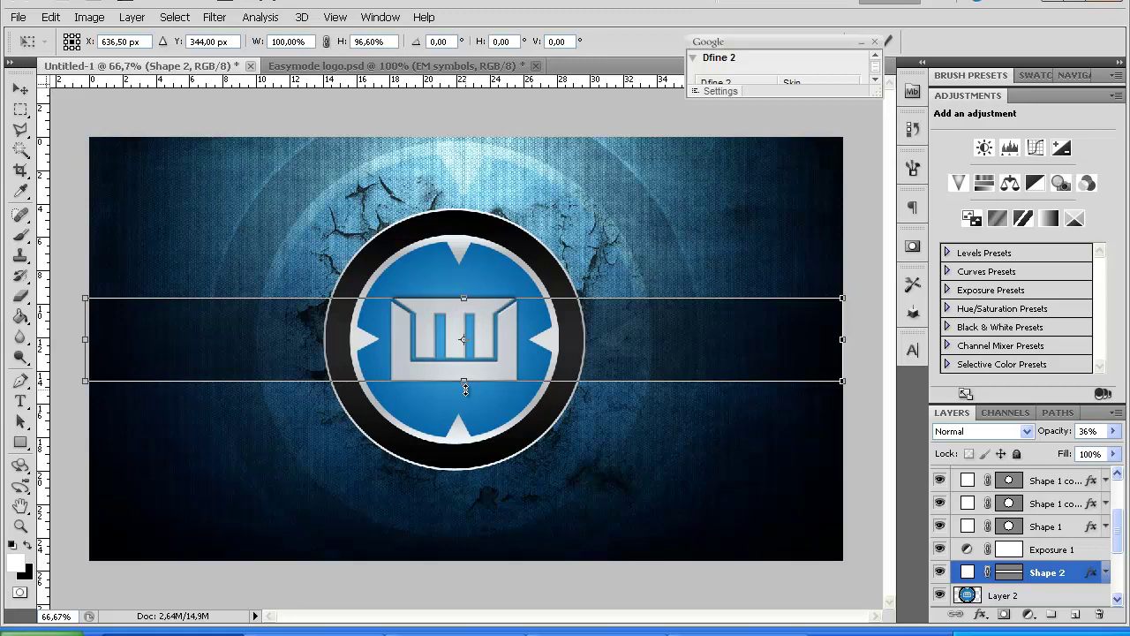
key(Return)
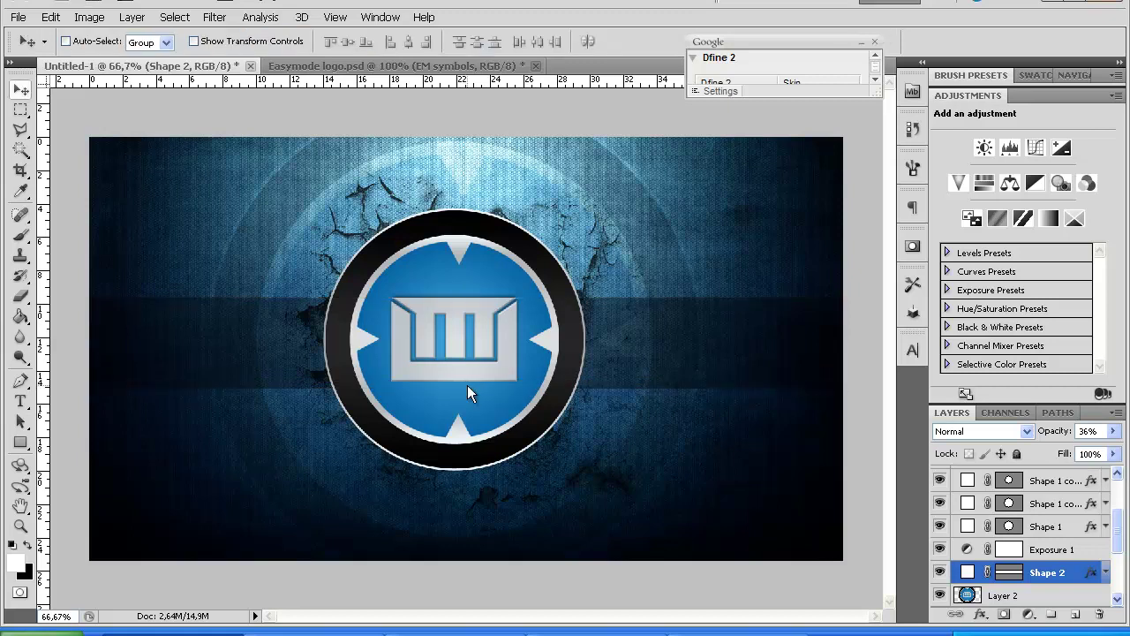
Select all logo layers from Shape 1 up to the EM symbols group and nudge them right to centre the logo.
click(1051, 526)
scroll(1053, 527, up, 3)
shift+click(1020, 481)
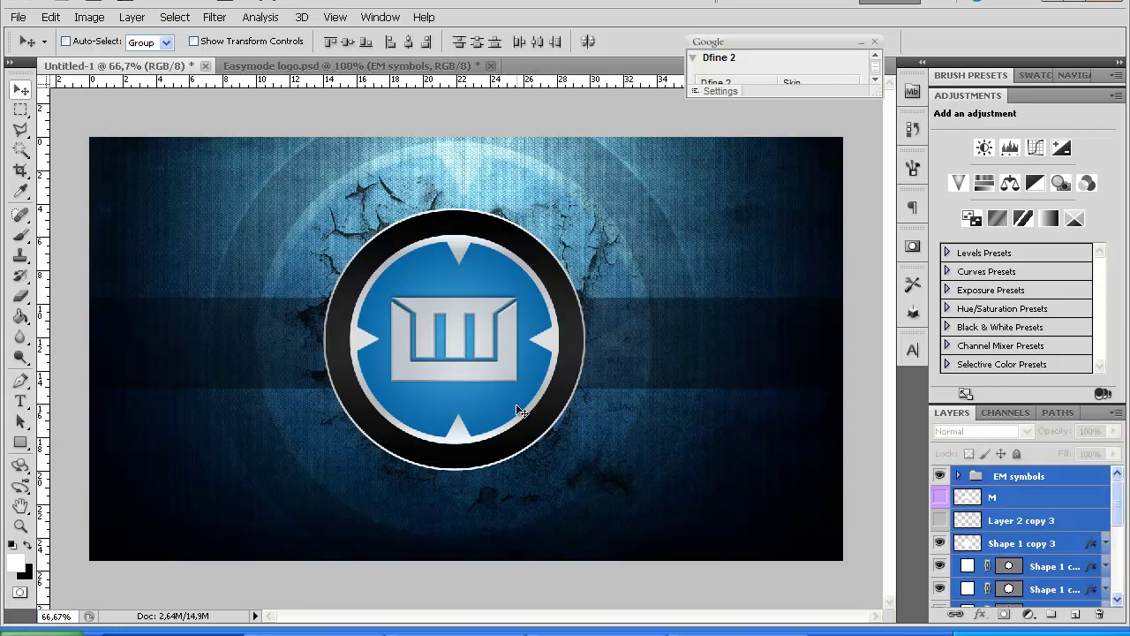
key(shift+Right)
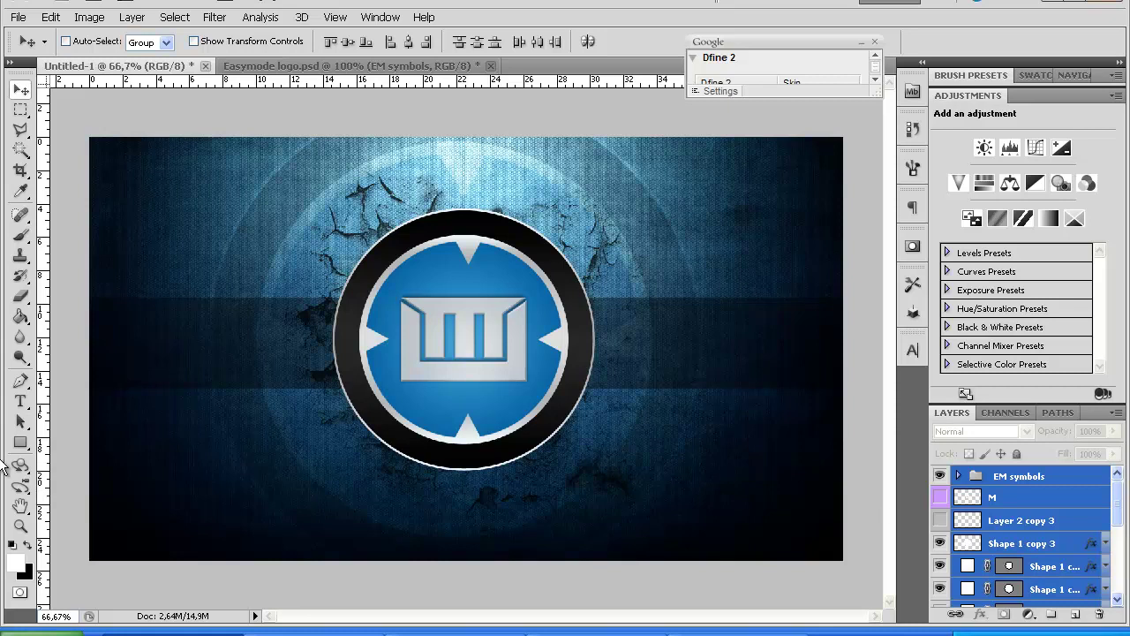
click(20, 401)
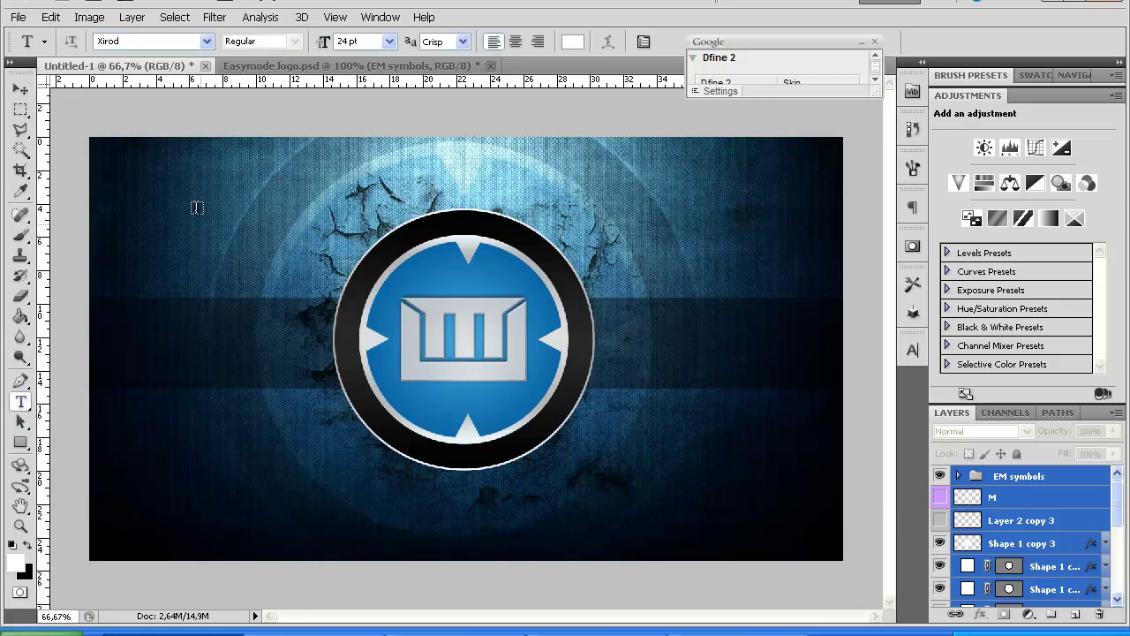
click(206, 42)
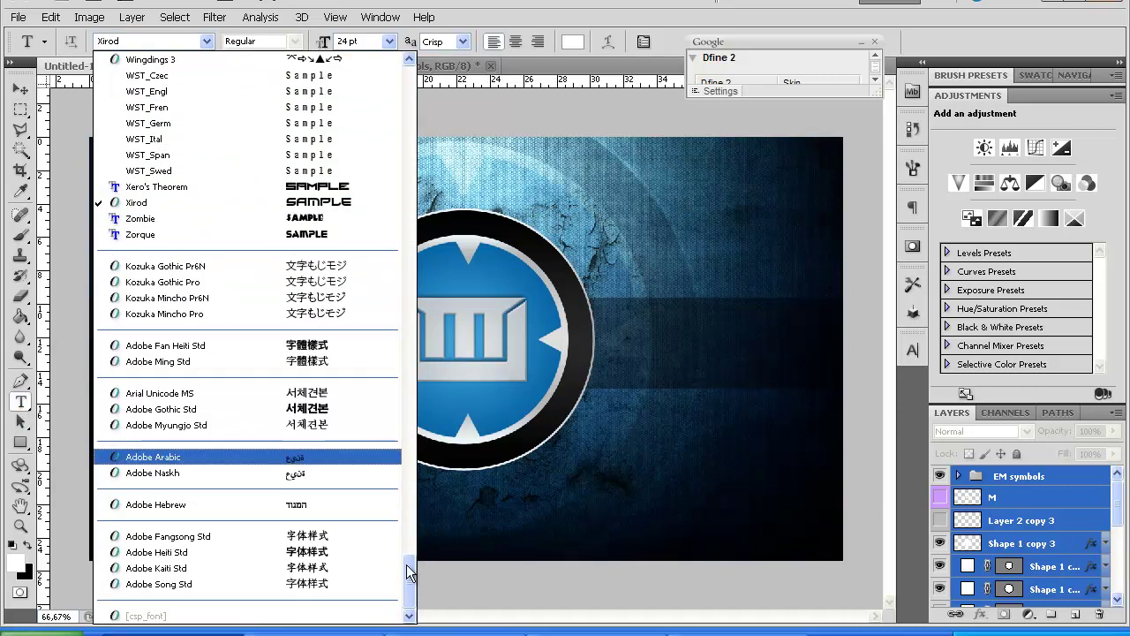
click(20, 95)
click(21, 92)
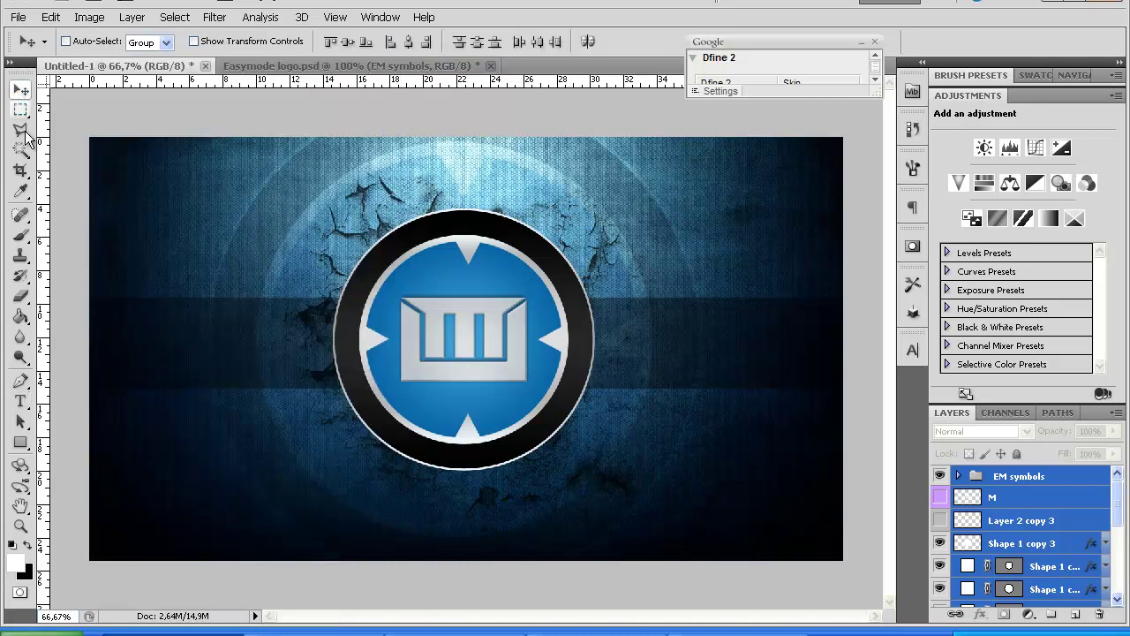
Set the Type tool's font to Bebas.
click(20, 401)
click(205, 42)
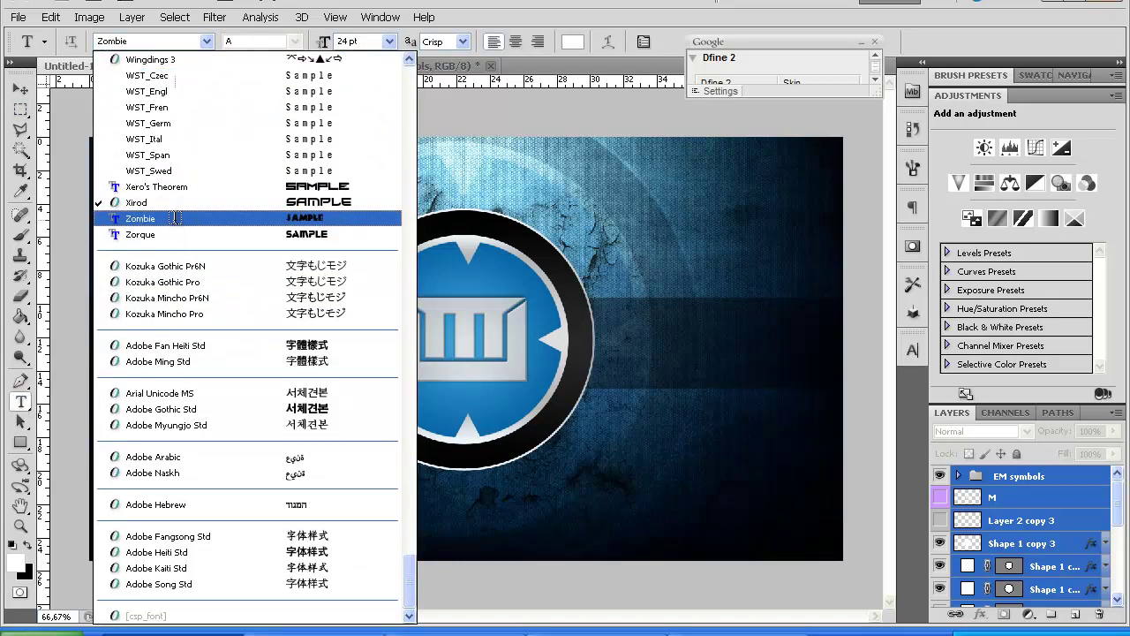
click(175, 219)
click(205, 42)
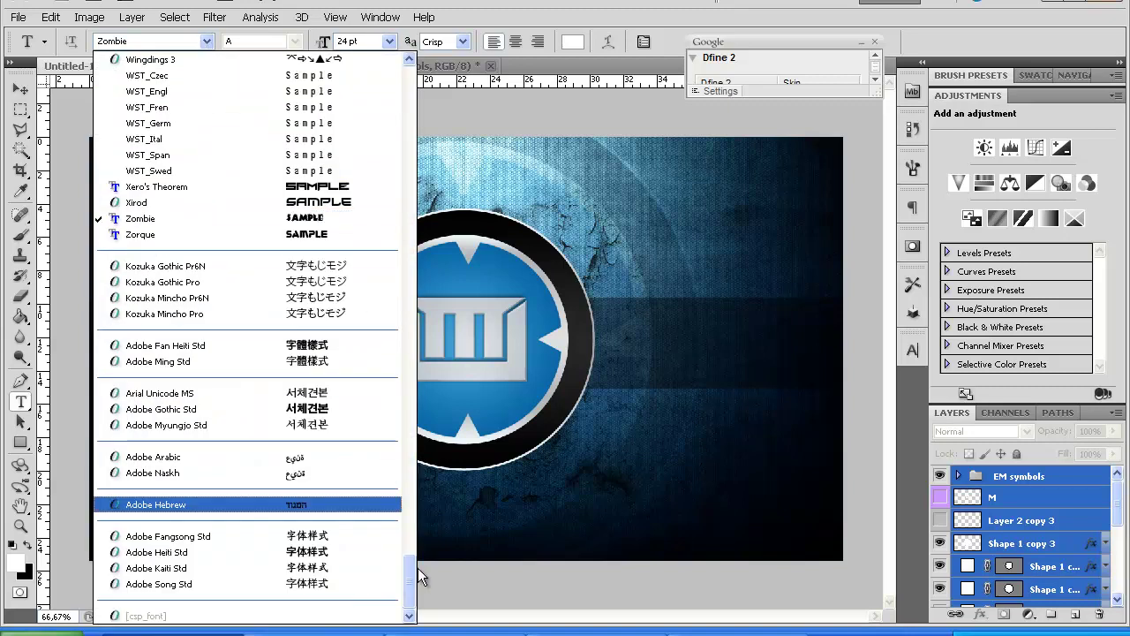
drag(410, 569, 428, 53)
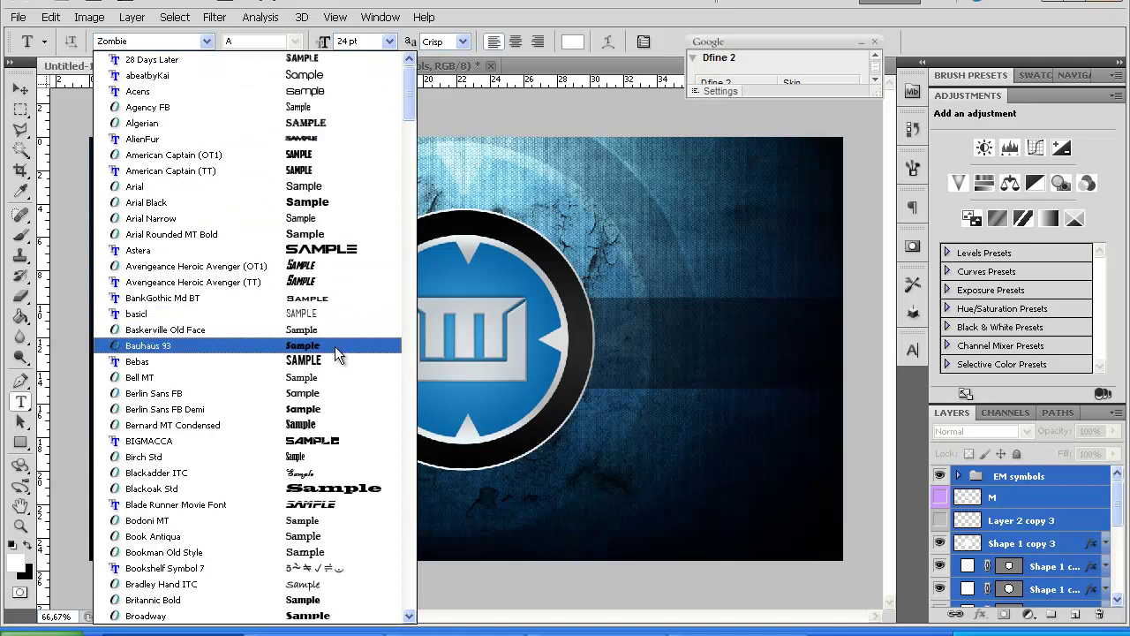
click(317, 364)
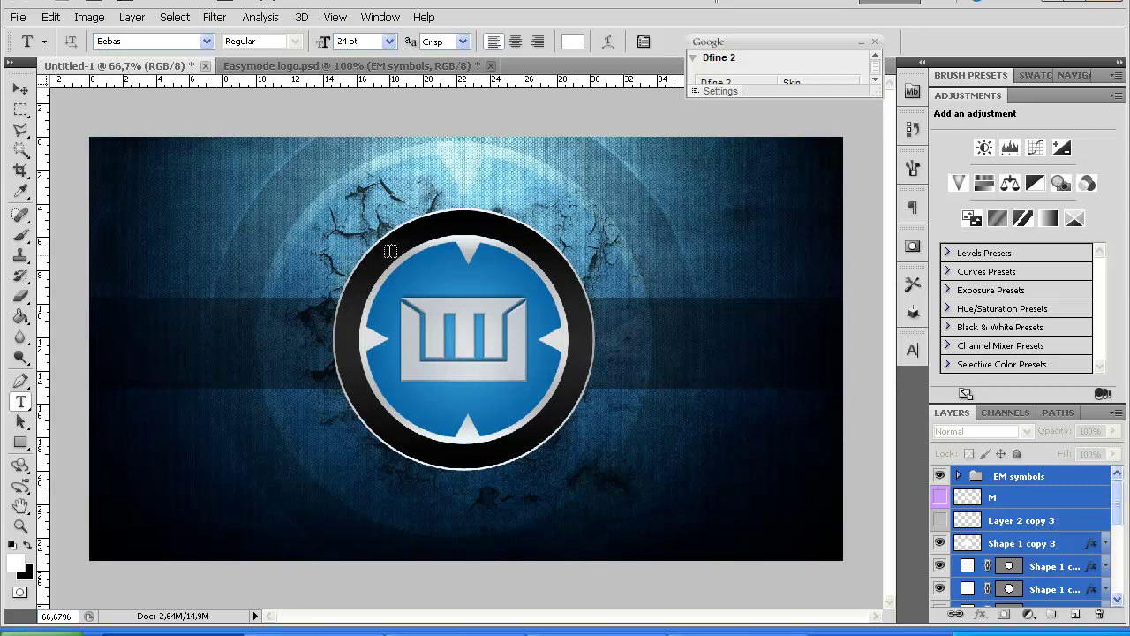
Add a new layer above Shape 1 copy 3 and create the text EASYMODE on it near the logo's upper edge.
click(1024, 544)
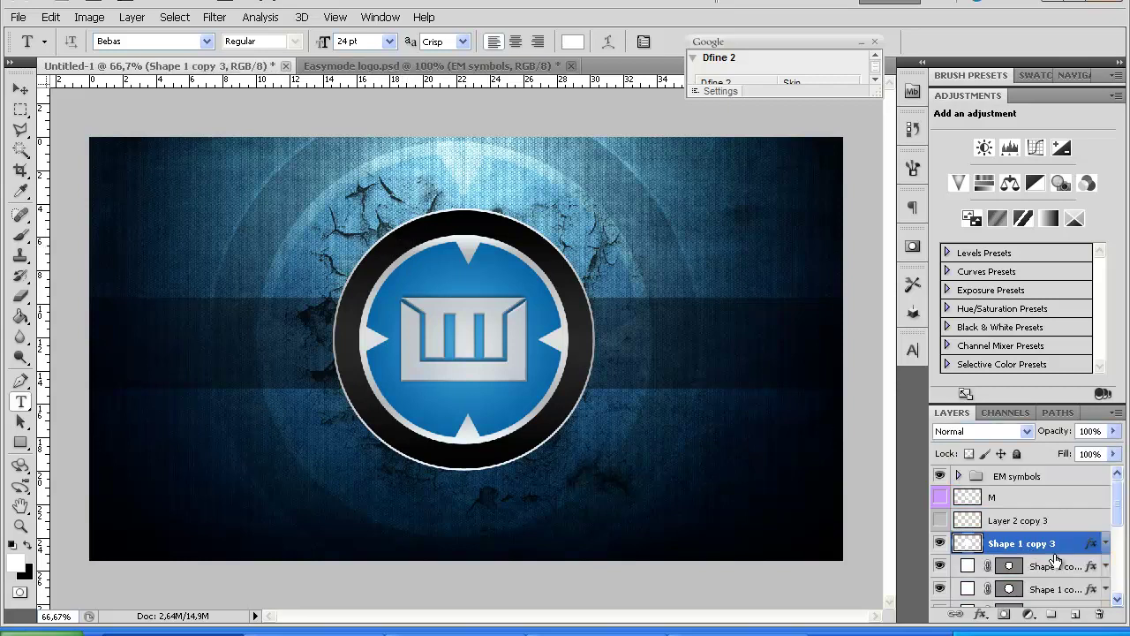
click(1077, 615)
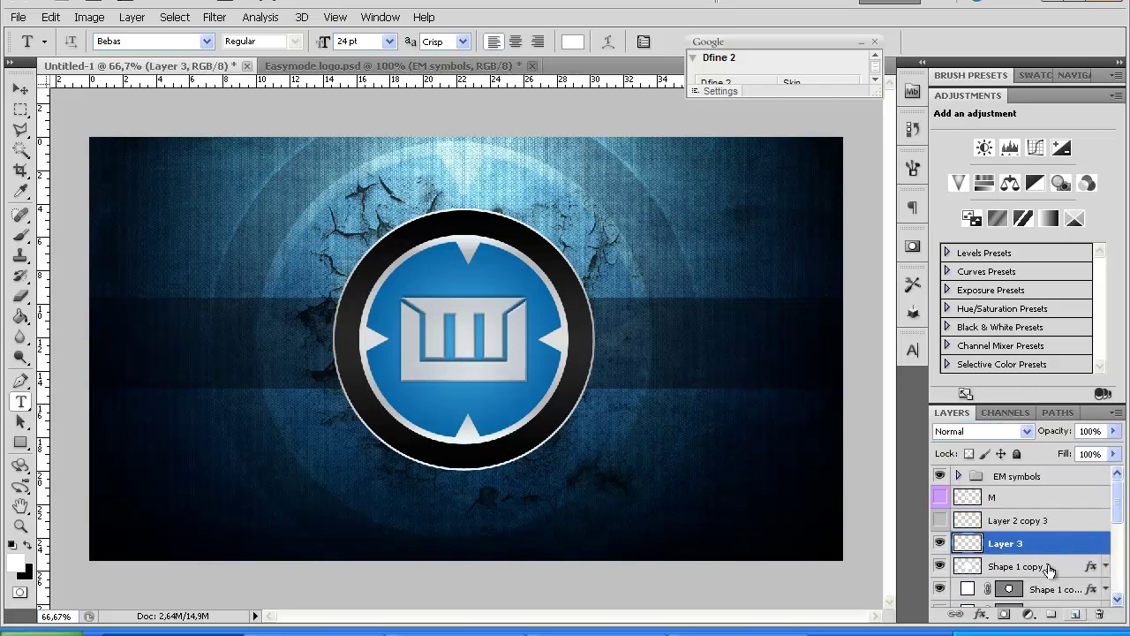
click(399, 247)
text(EAS)
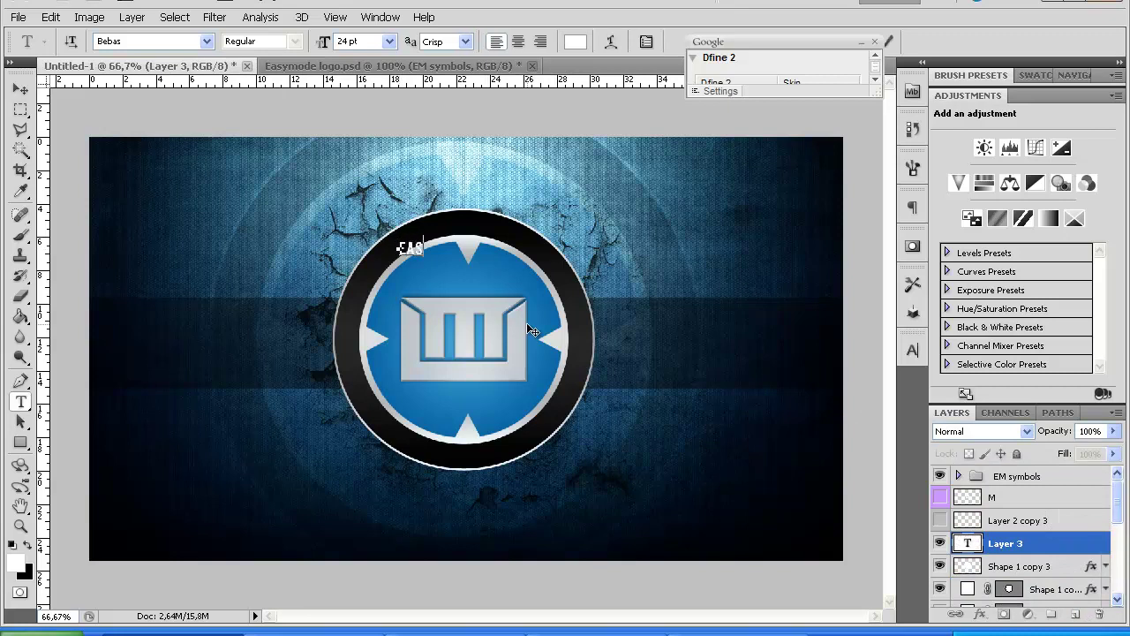
text(YMODE)
Set the EASYMODE text size to 30 pt and move the text onto the upper part of the black ring.
key(ctrl+plus)
key(ctrl+plus)
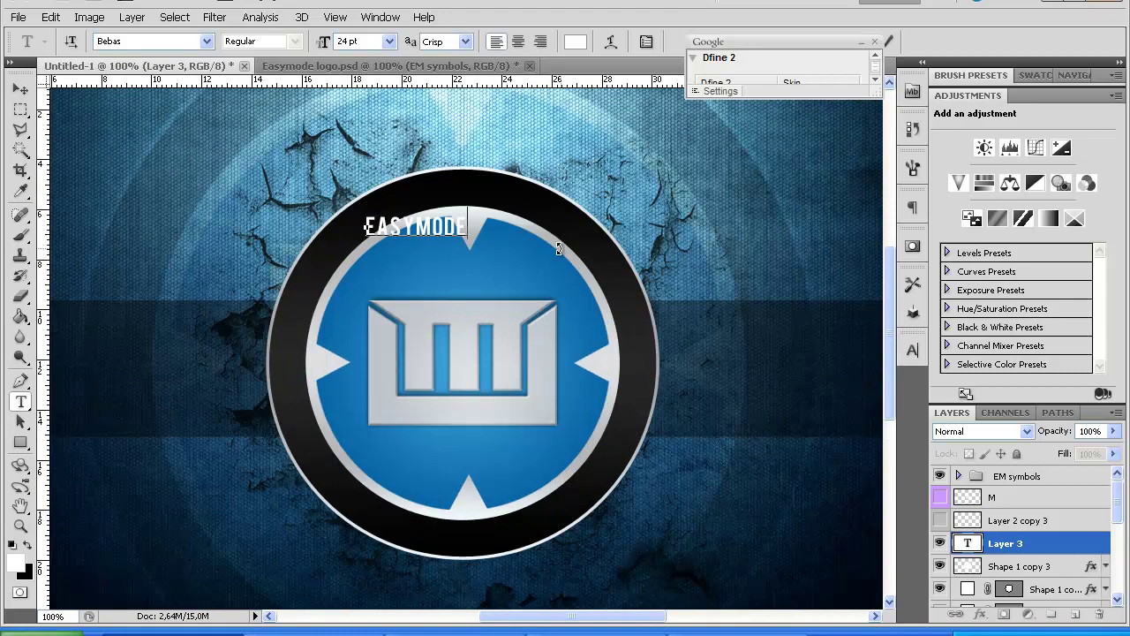
scroll(513, 226, up, 4)
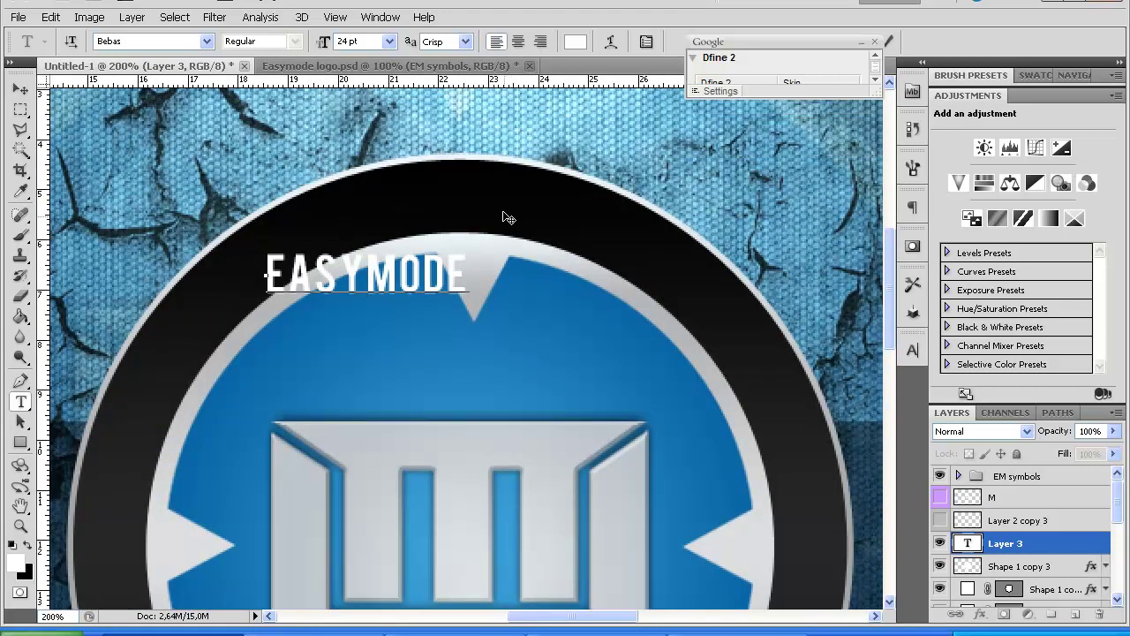
drag(263, 334, 471, 334)
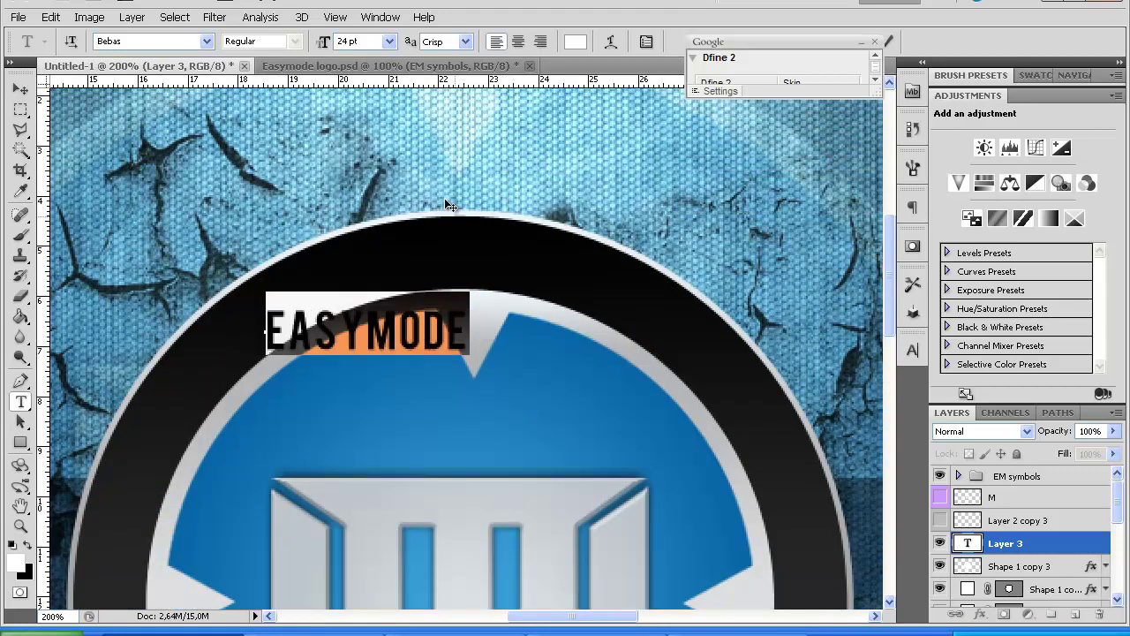
click(389, 41)
click(387, 218)
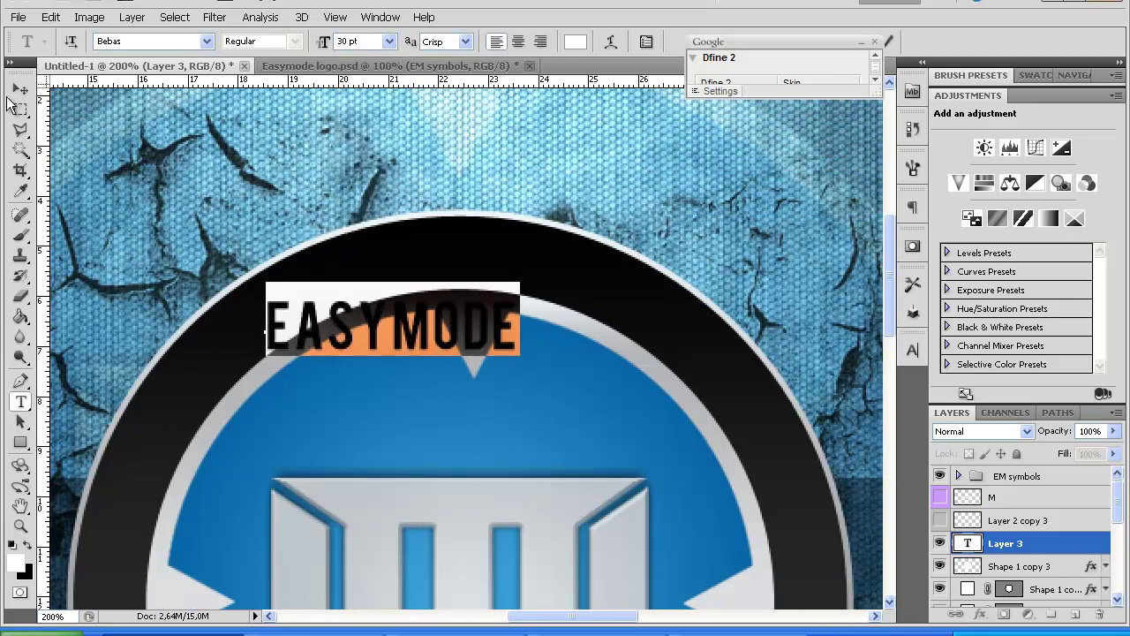
click(19, 89)
drag(506, 320, 569, 266)
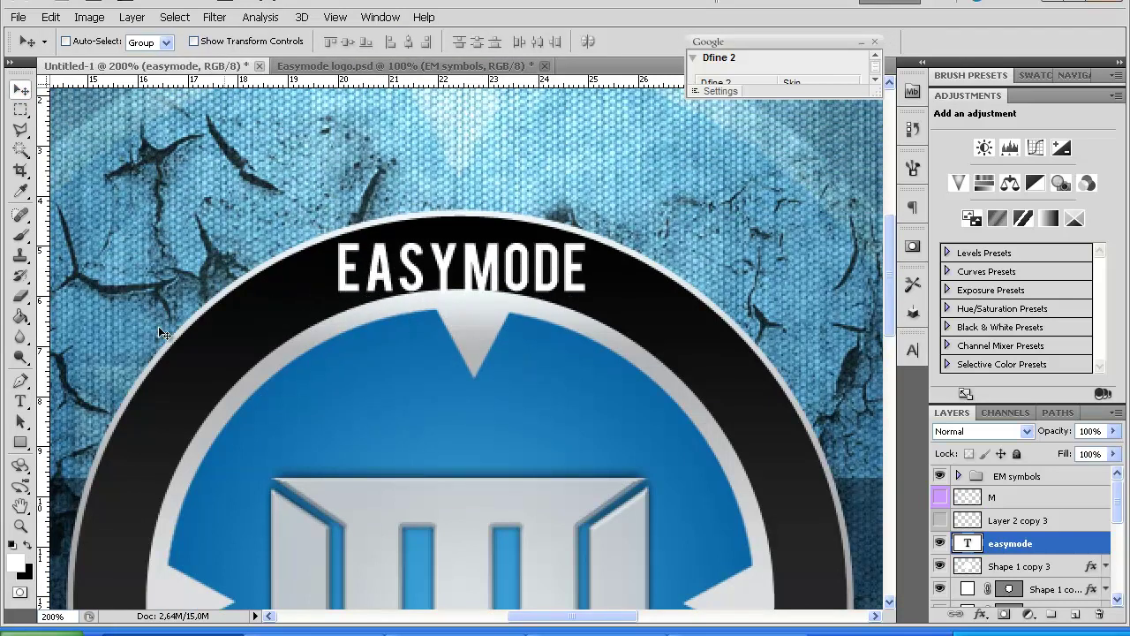
click(21, 400)
drag(337, 281, 649, 290)
click(20, 89)
Enlarge the EASYMODE text to 36 pt and shift it slightly left to centre it above the upper triangle.
click(21, 400)
drag(338, 274, 590, 276)
click(388, 42)
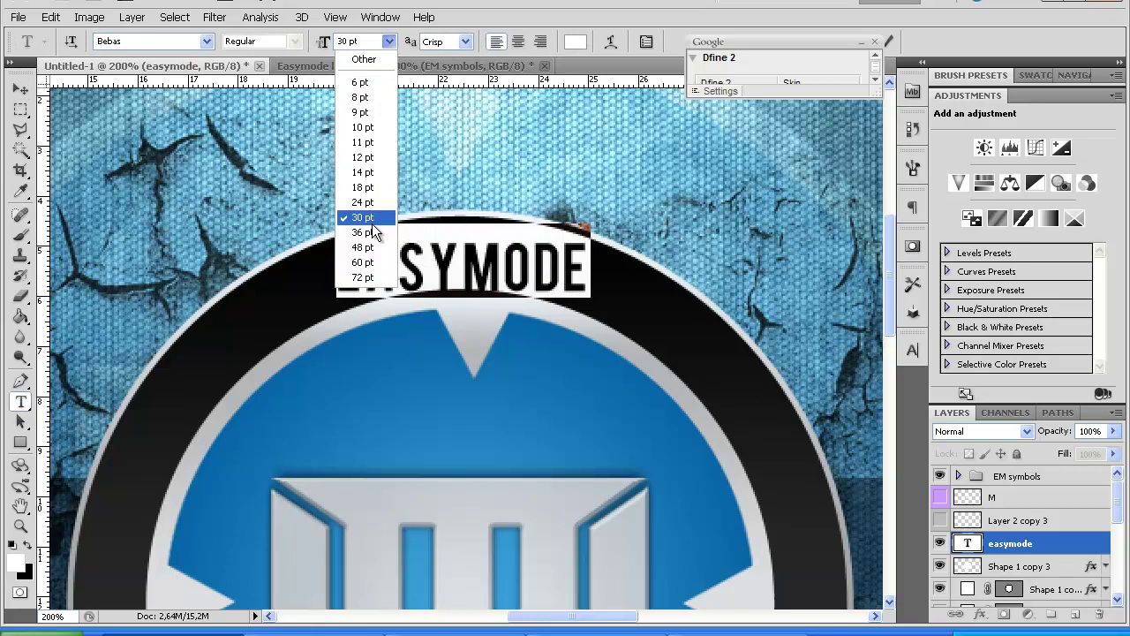
click(357, 232)
click(19, 89)
drag(453, 272, 438, 271)
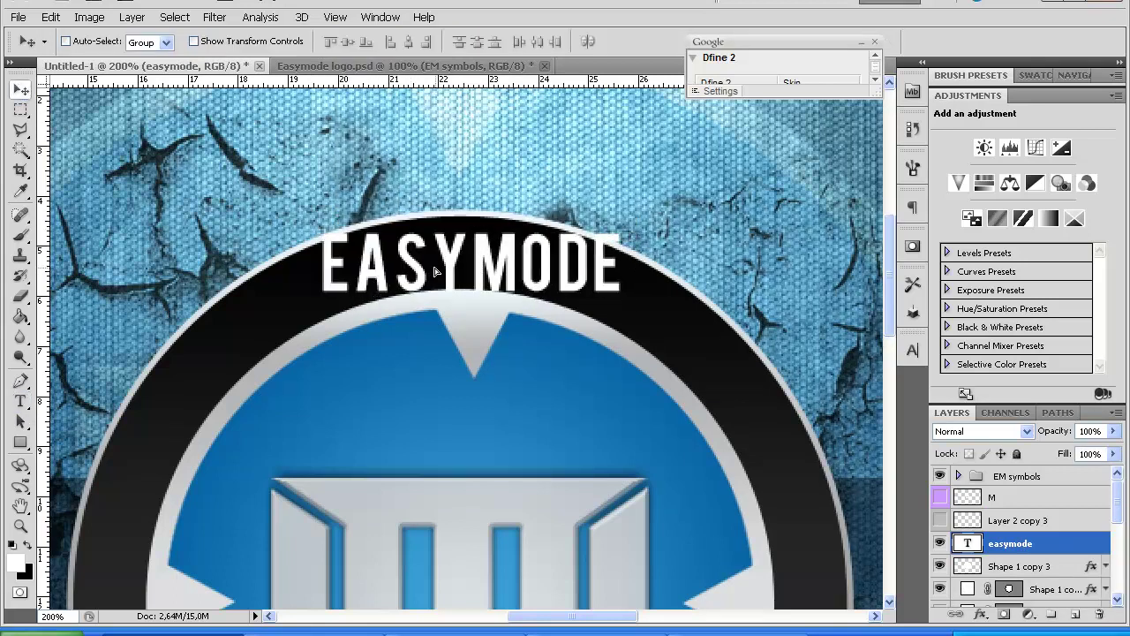
click(20, 401)
drag(322, 267, 629, 267)
click(610, 41)
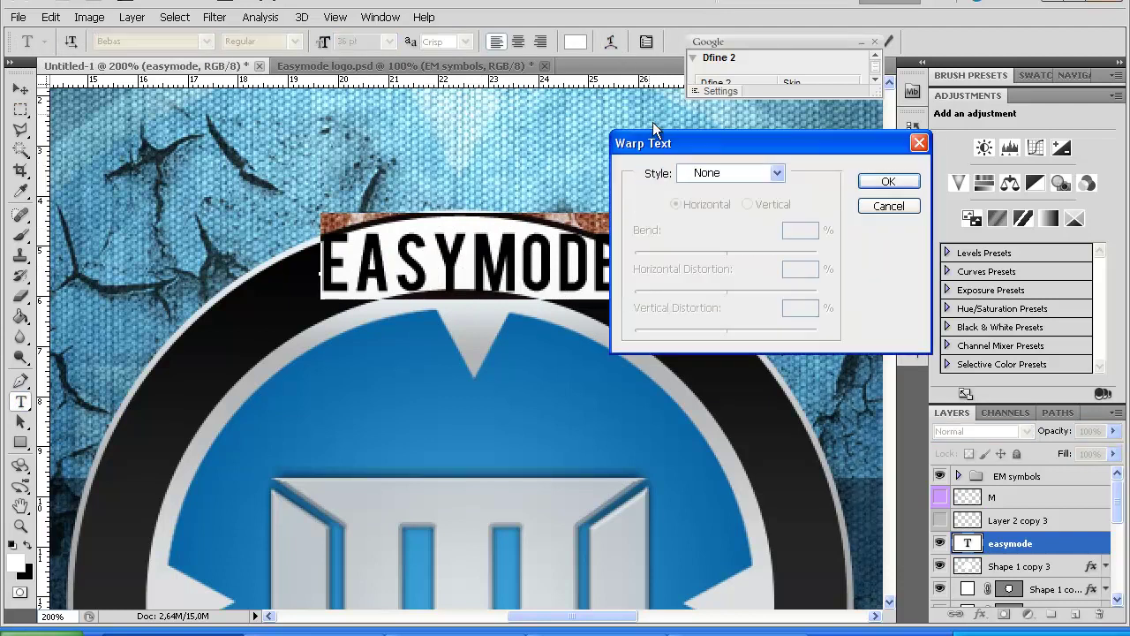
click(918, 142)
click(21, 381)
Warp the EASYMODE text with the Arch style, horizontal orientation and a +27% bend.
click(21, 401)
drag(333, 259, 619, 259)
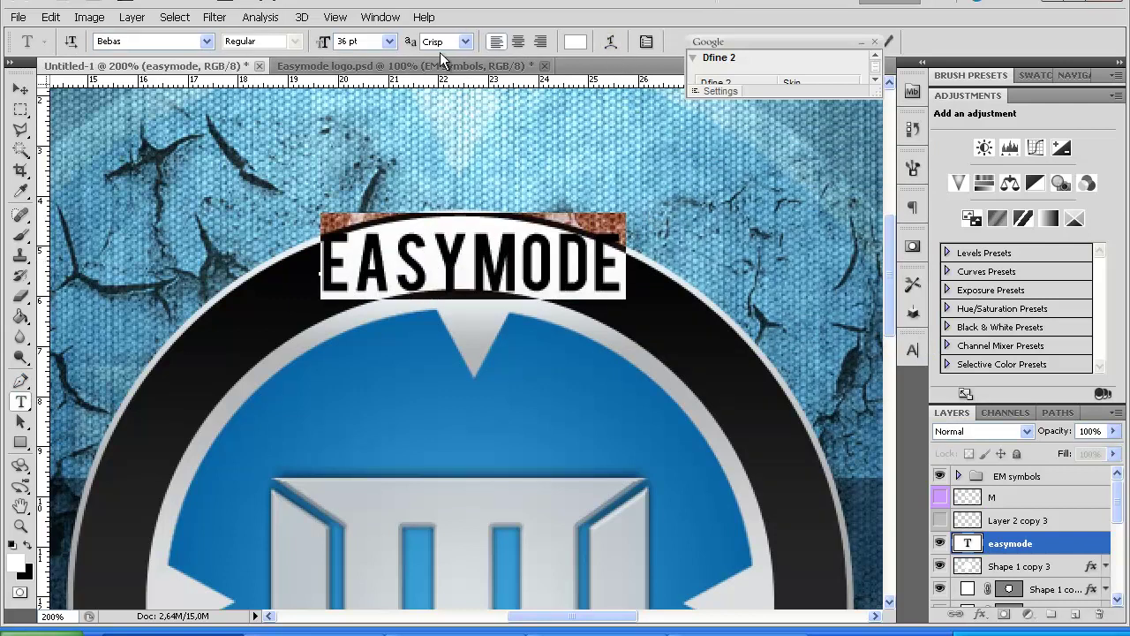
click(615, 42)
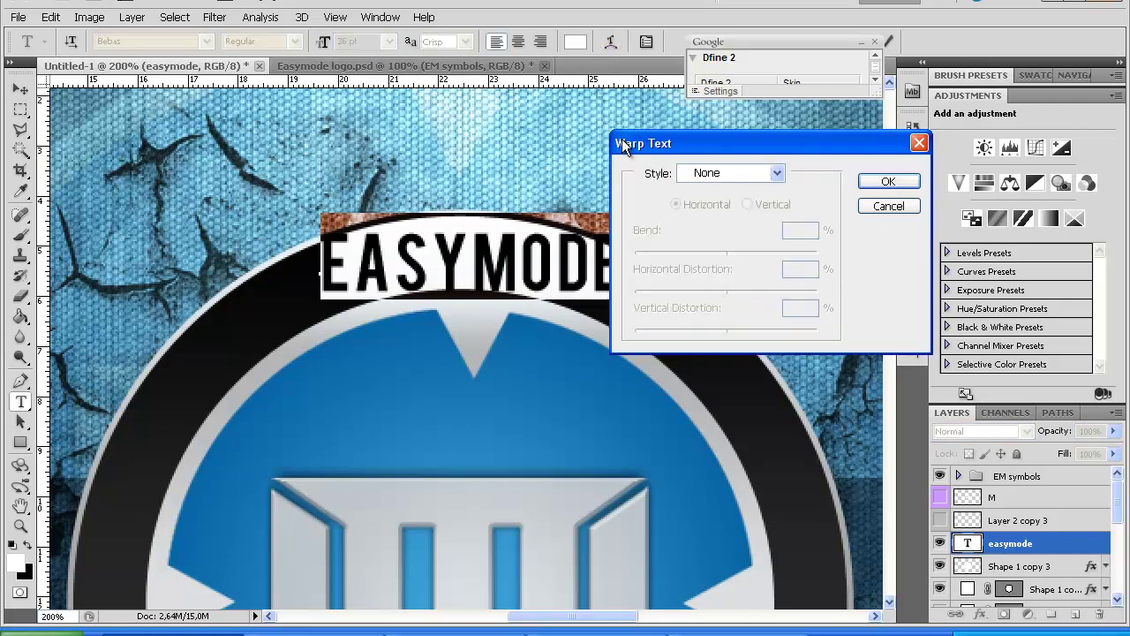
click(777, 173)
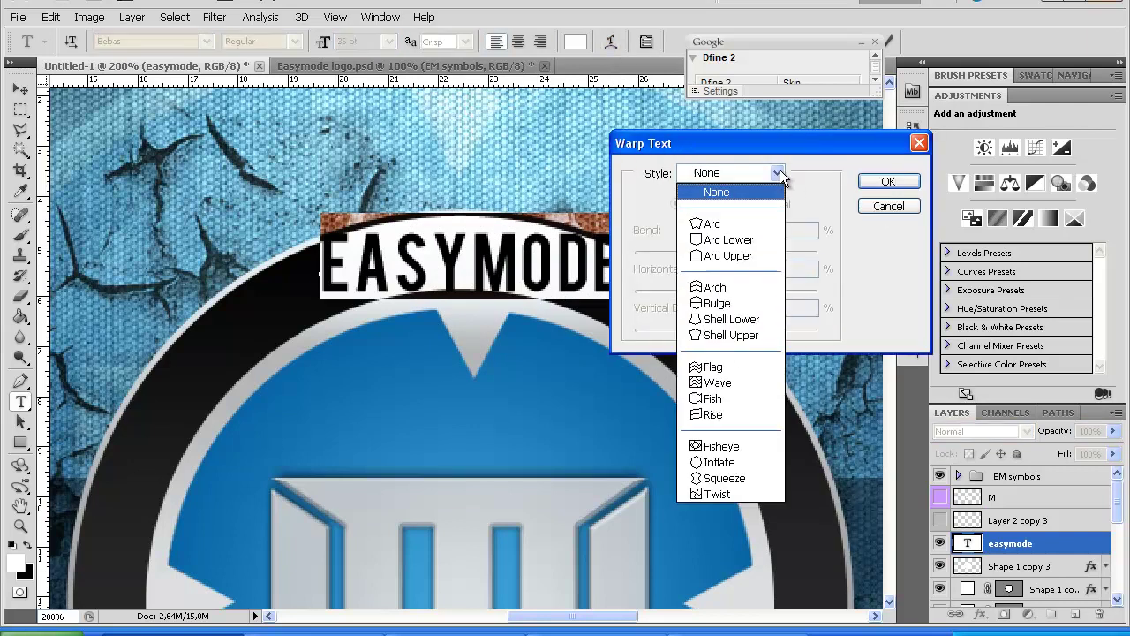
click(731, 288)
drag(773, 253, 751, 247)
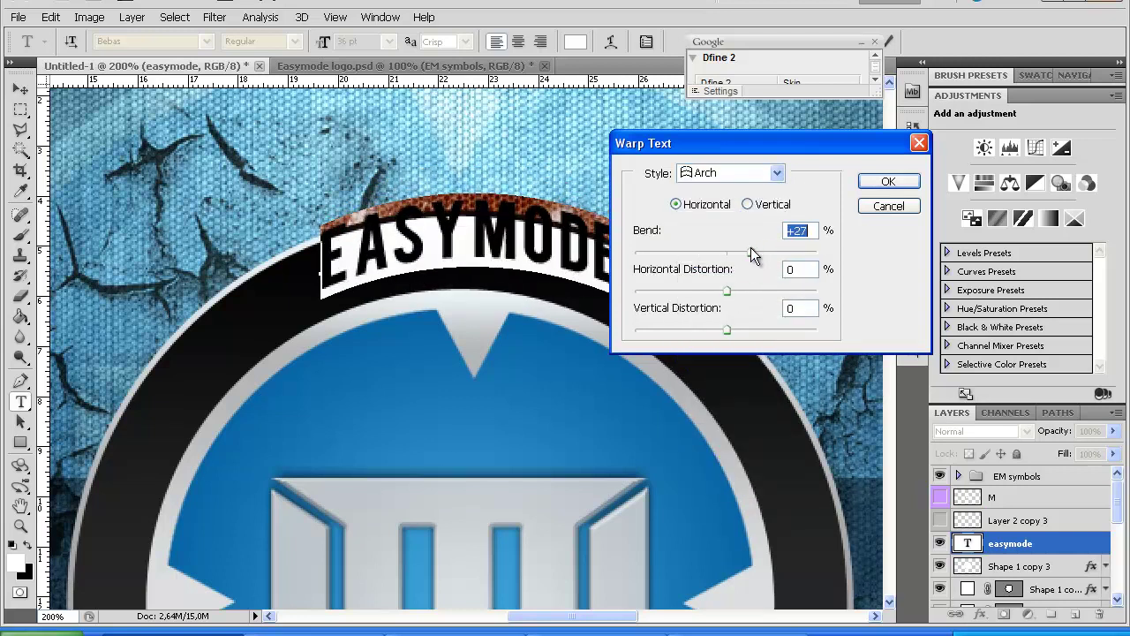
click(888, 183)
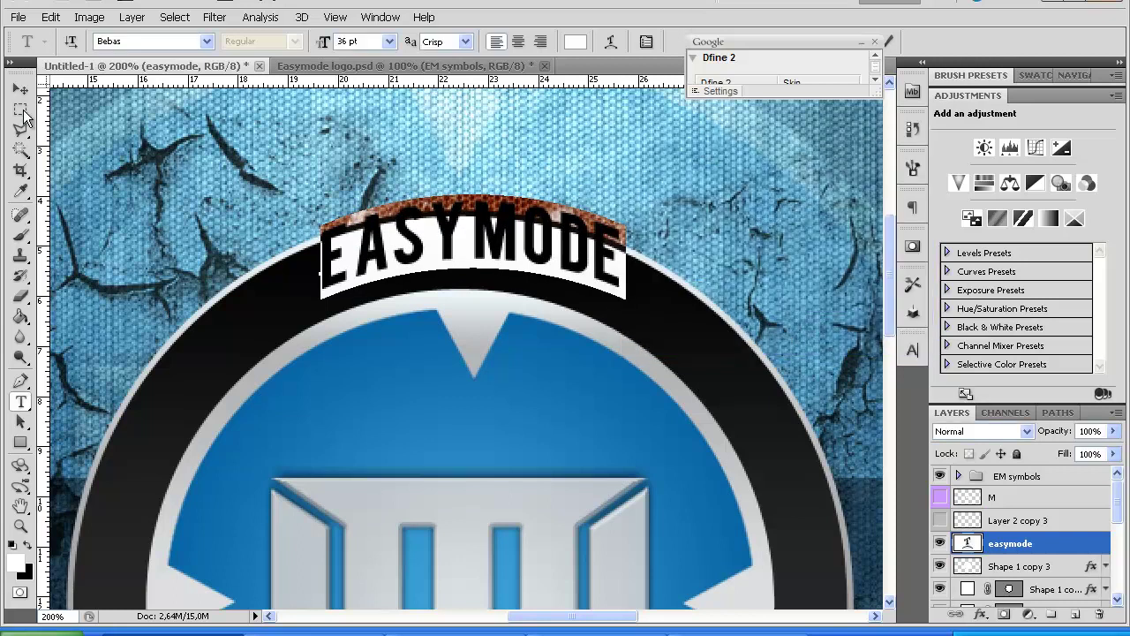
Move the arched EASYMODE text down so that it sits inside the black ring.
click(19, 90)
drag(539, 276, 538, 292)
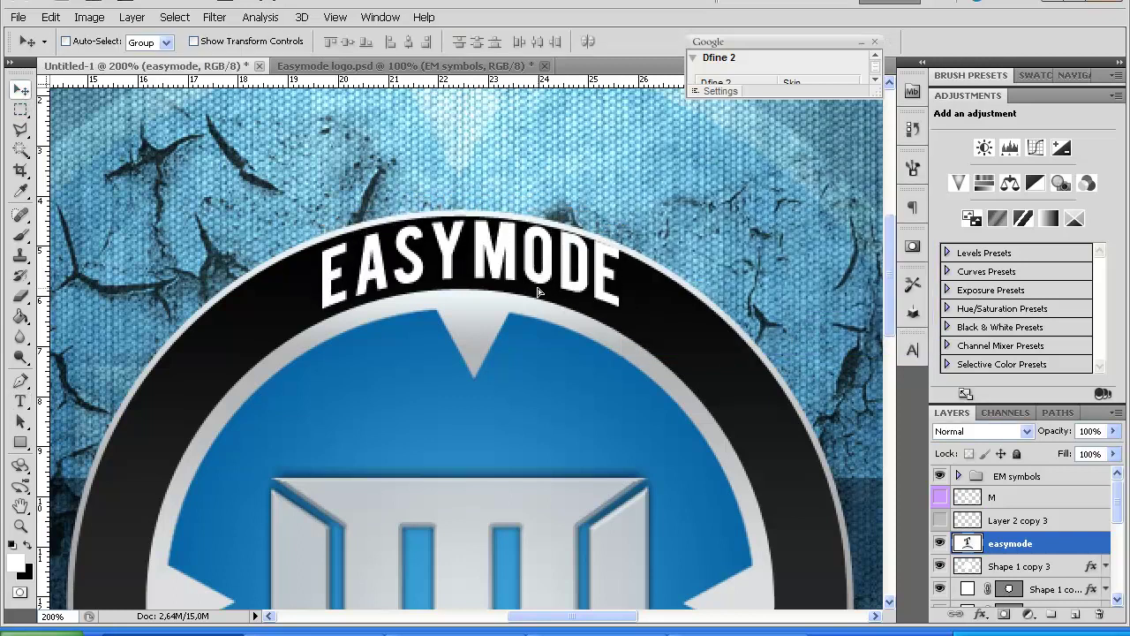
key(Down)
key(Down)
key(Down)
key(Down)
key(Up)
key(Up)
Rotate the EASYMODE text 1.02° with Free Transform and shift it slightly right along the ring.
key(ctrl+t)
mouse_move(662, 295)
mouse_down()
mouse_move(651, 300)
mouse_move(662, 301)
mouse_up()
key(ctrl+plus)
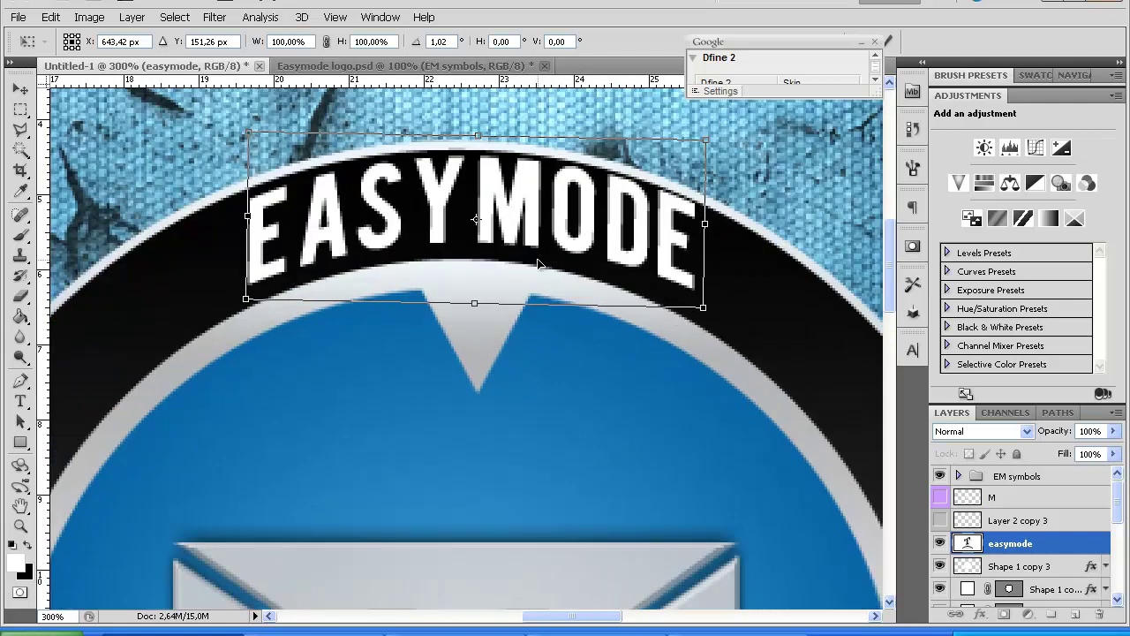
drag(521, 258, 524, 261)
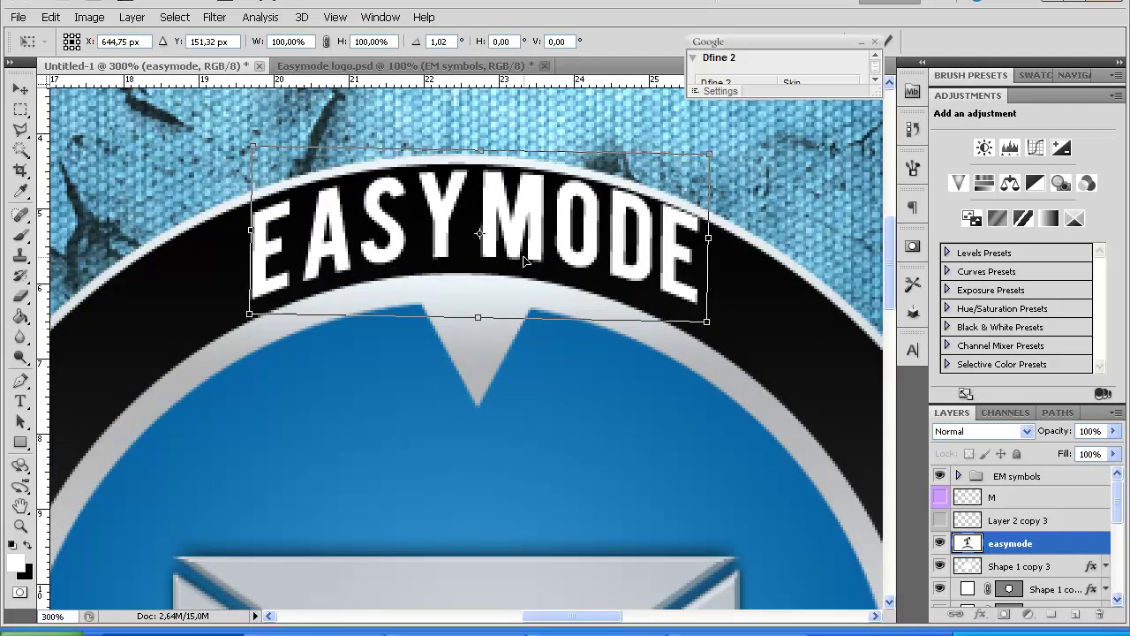
Fine-tune the EASYMODE text's position within the black ring to X 644.15 px, Y 152.98 px and apply the transform.
key(ctrl+plus)
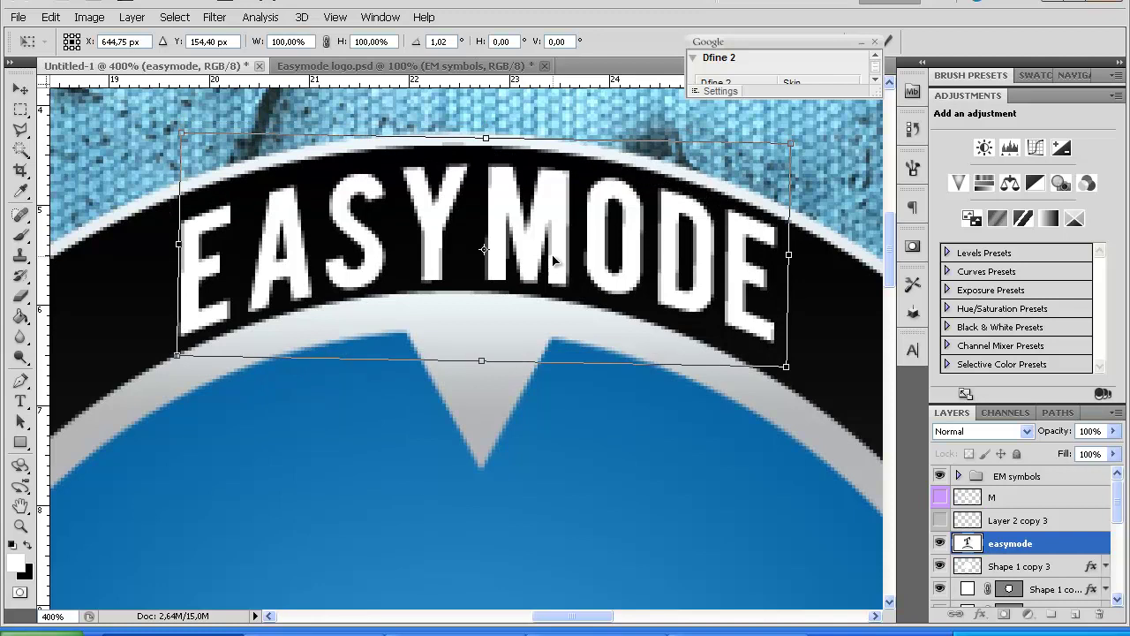
key(ctrl+plus)
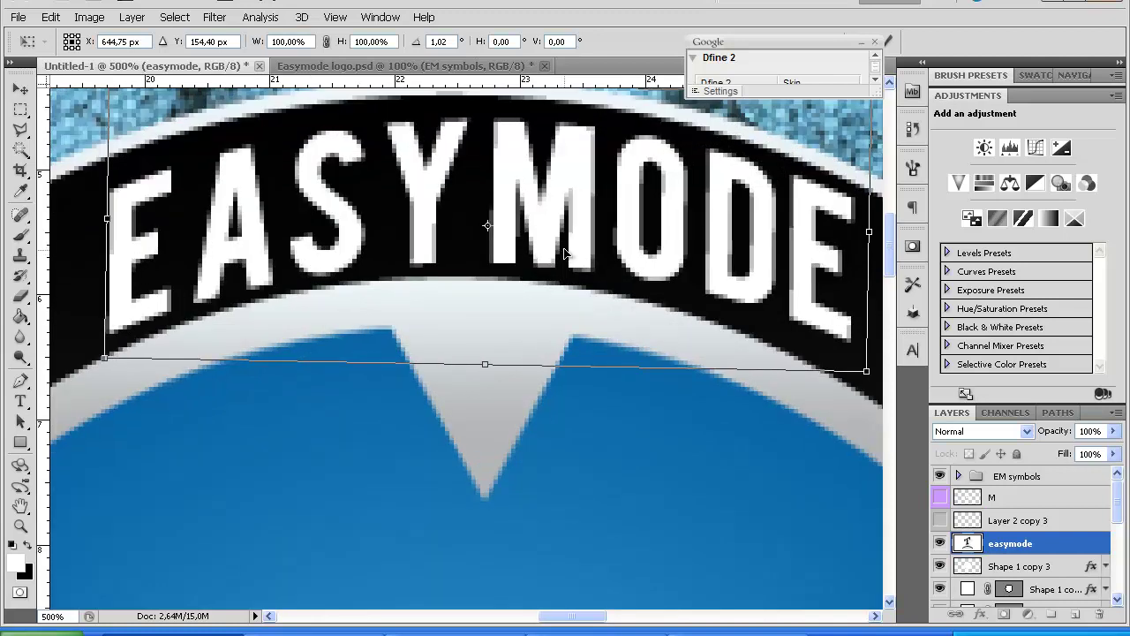
drag(565, 251, 560, 237)
key(ctrl+plus)
scroll(556, 265, up, 2)
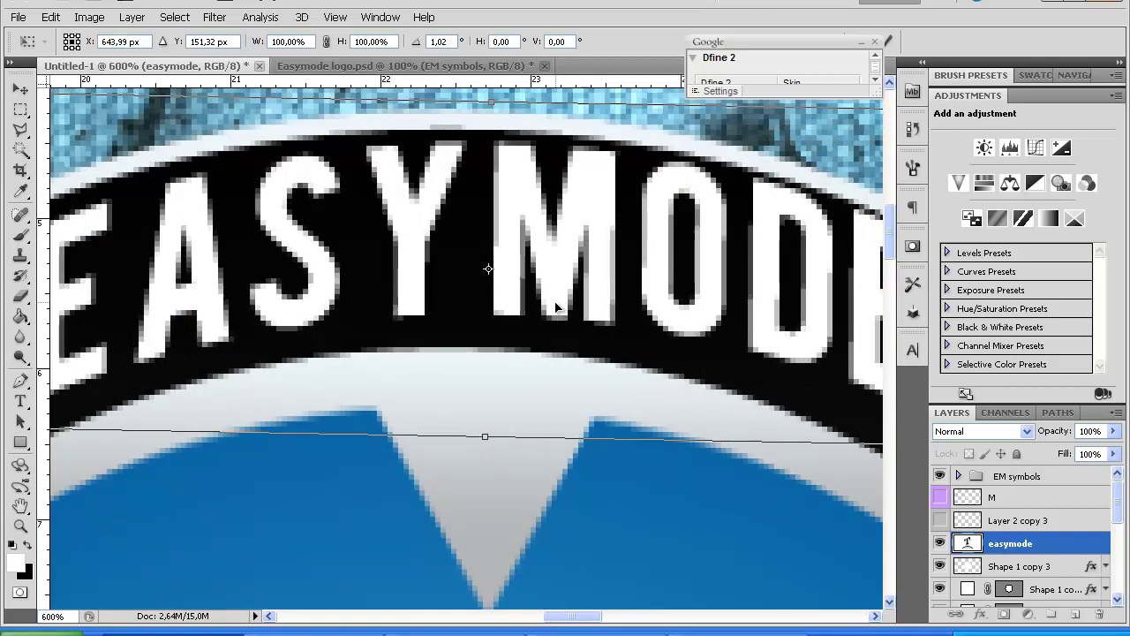
key(Down)
key(Down)
key(Down)
key(Down)
key(Down)
key(Down)
key(Down)
key(Down)
key(Down)
key(Down)
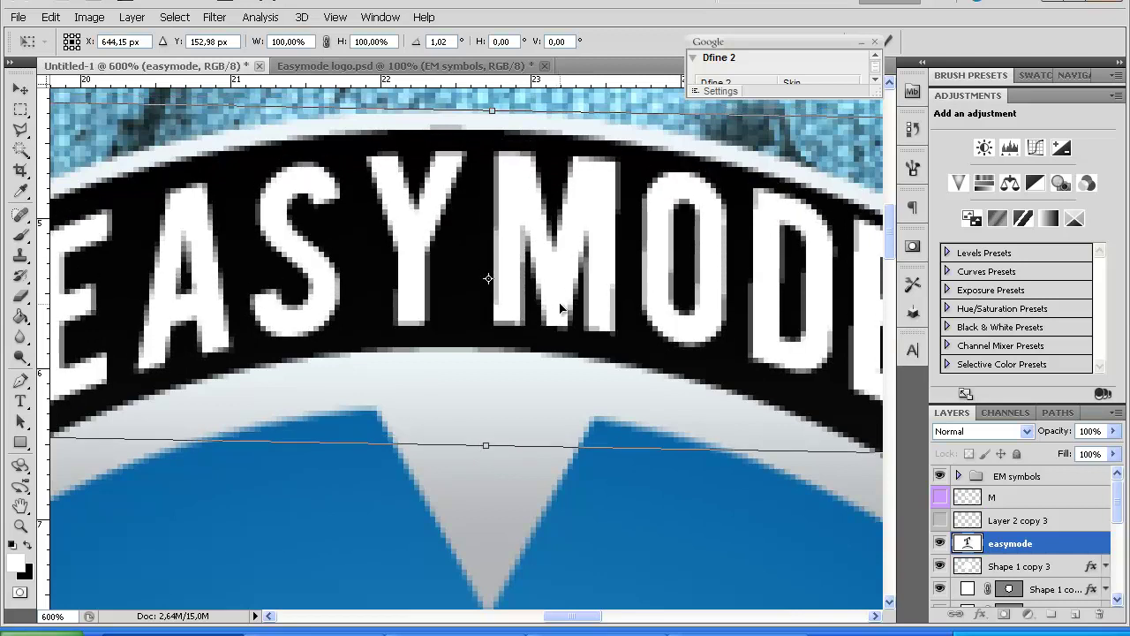
key(Return)
Rotate the EASYMODE text by a further 1.07° with Free Transform.
key(ctrl+minus)
key(ctrl+minus)
key(ctrl+minus)
key(ctrl+minus)
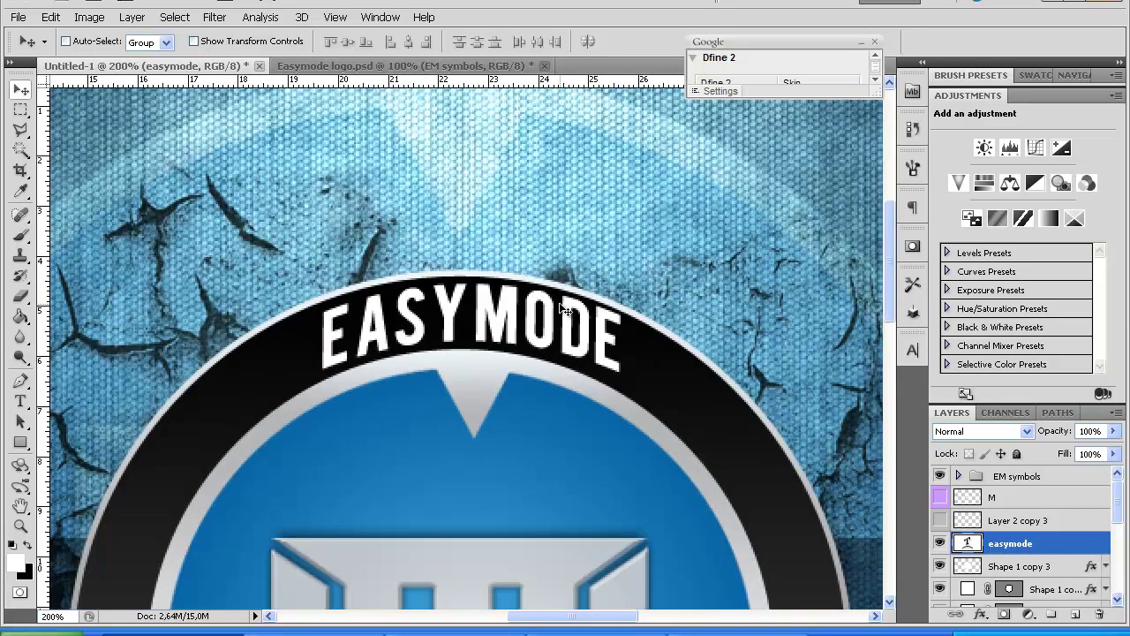
key(ctrl+minus)
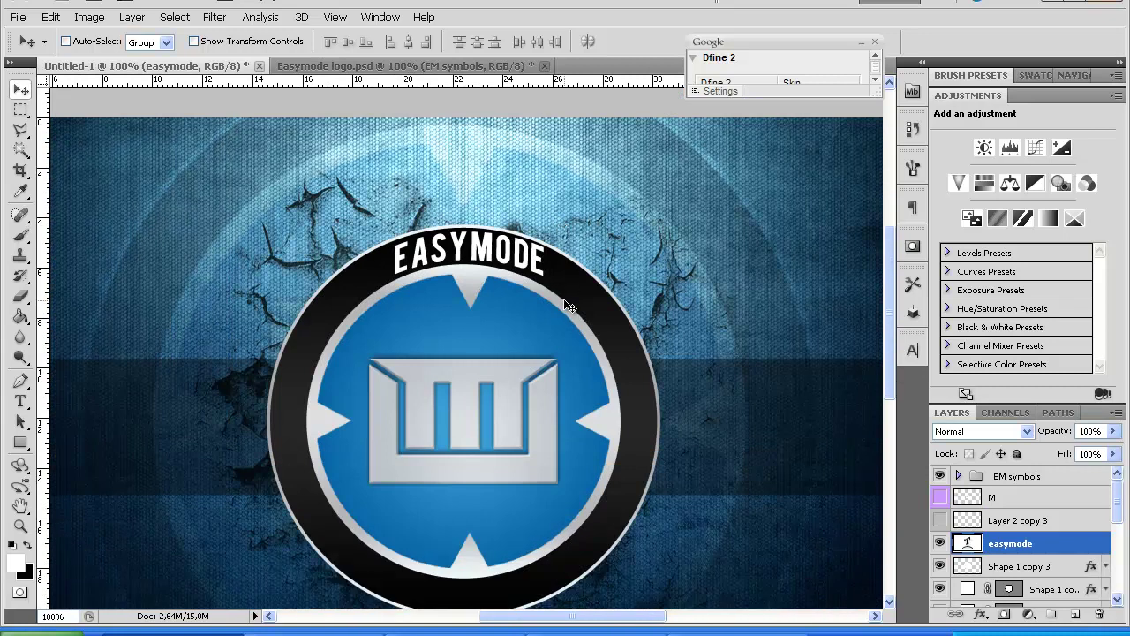
scroll(575, 309, down, 2)
key(ctrl+t)
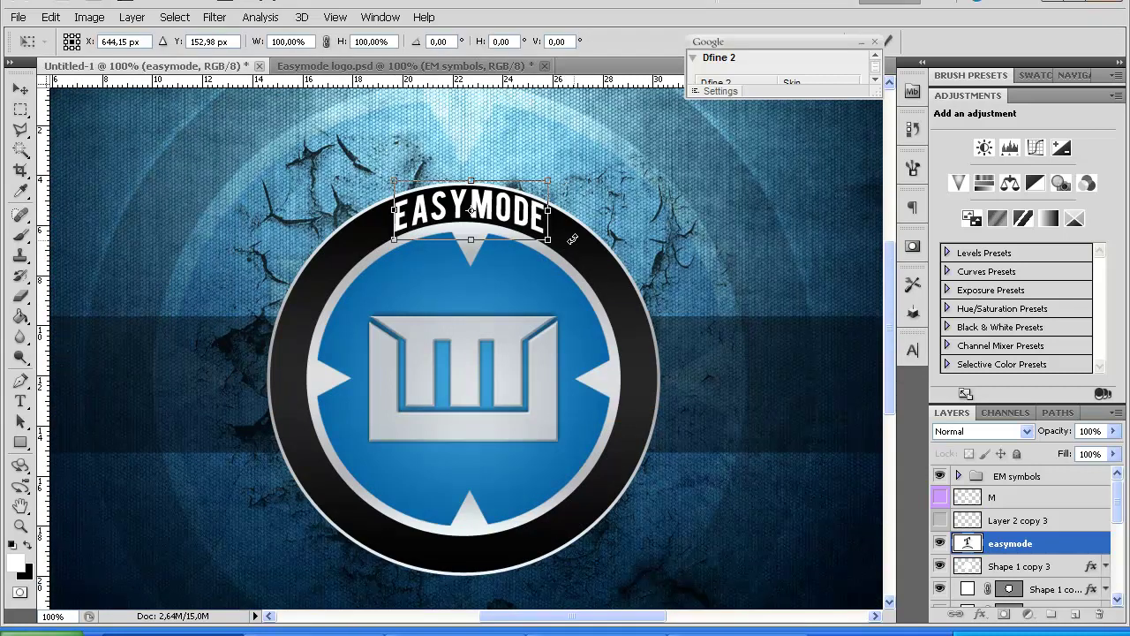
drag(574, 241, 575, 242)
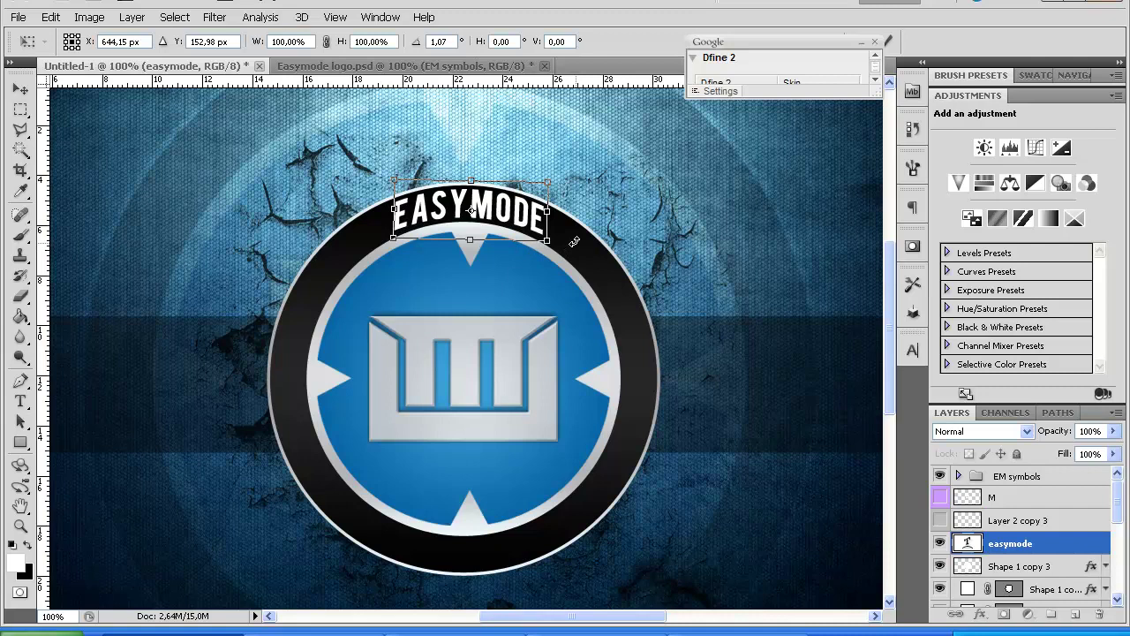
key(Return)
scroll(608, 285, down, 2)
key(ctrl+minus)
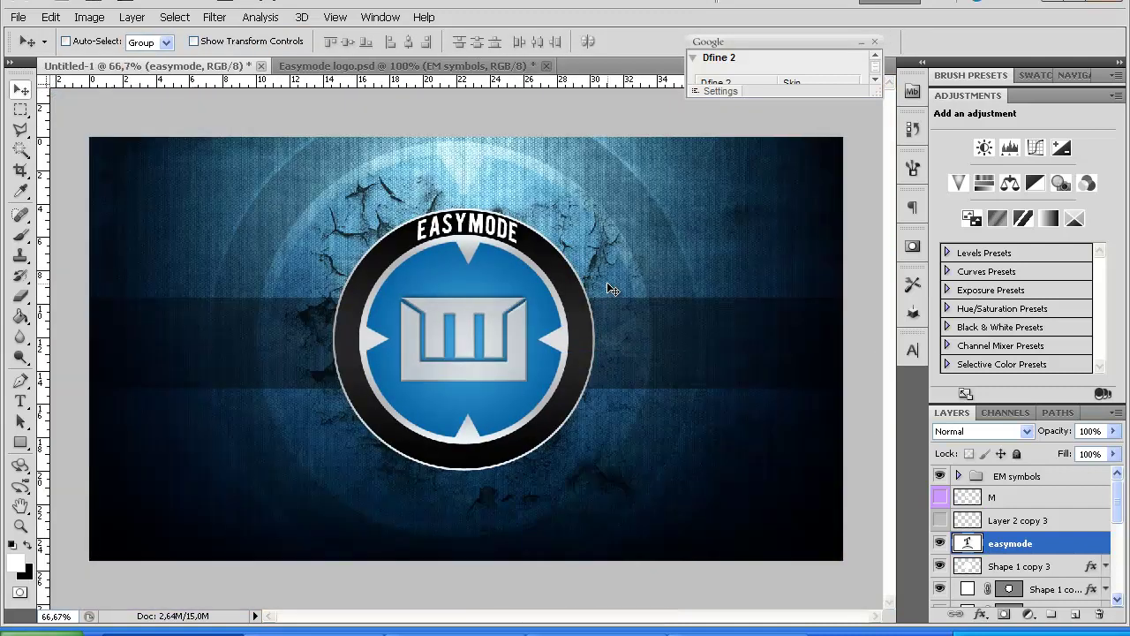
key(ctrl+plus)
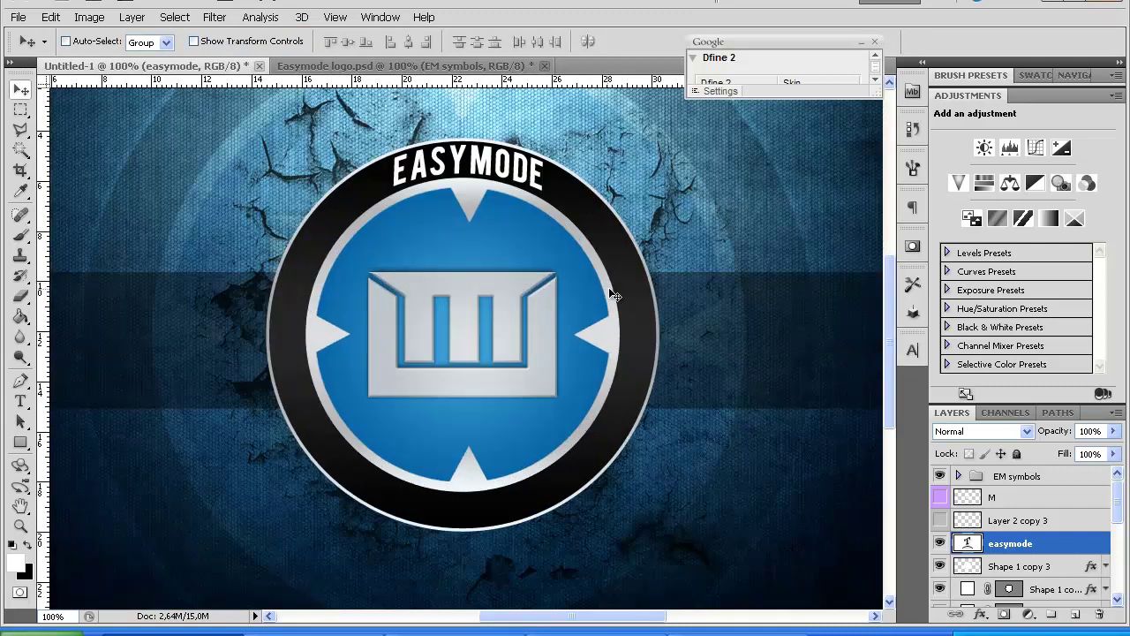
Add the text SINCE 2012 in Bebas Regular on the lower part of the black ring.
click(21, 400)
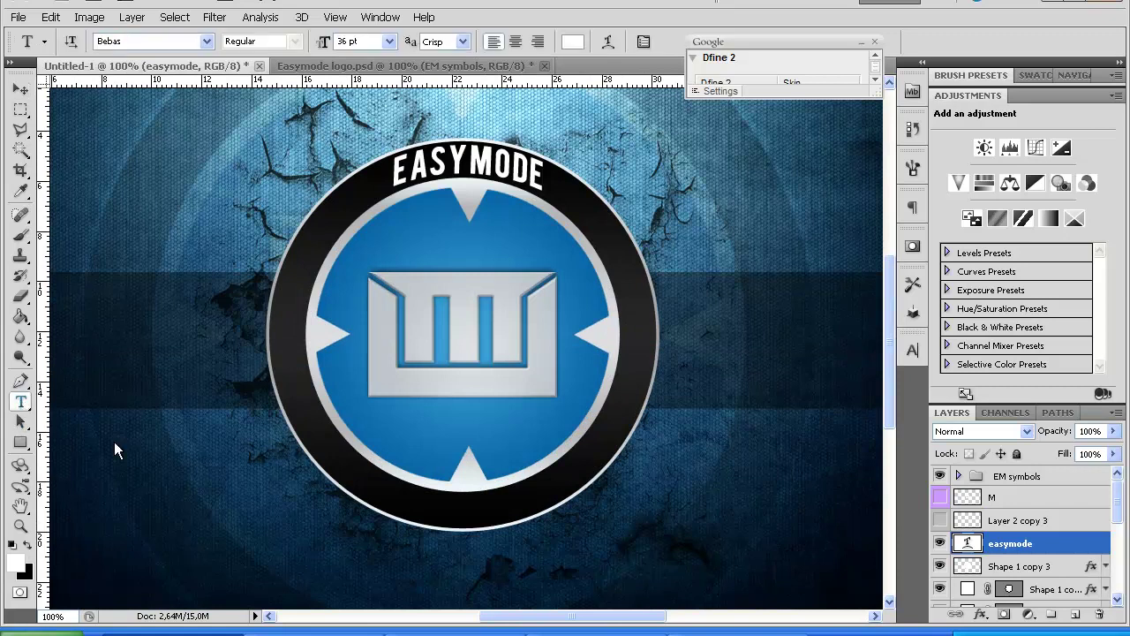
click(413, 514)
text(SINC)
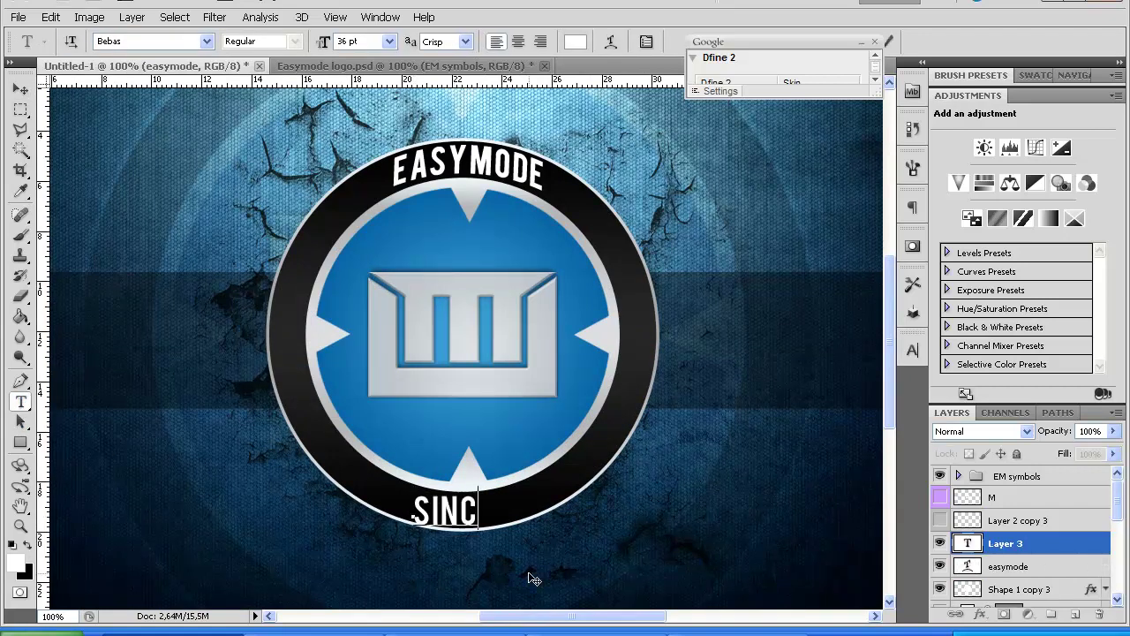
text(E 2012)
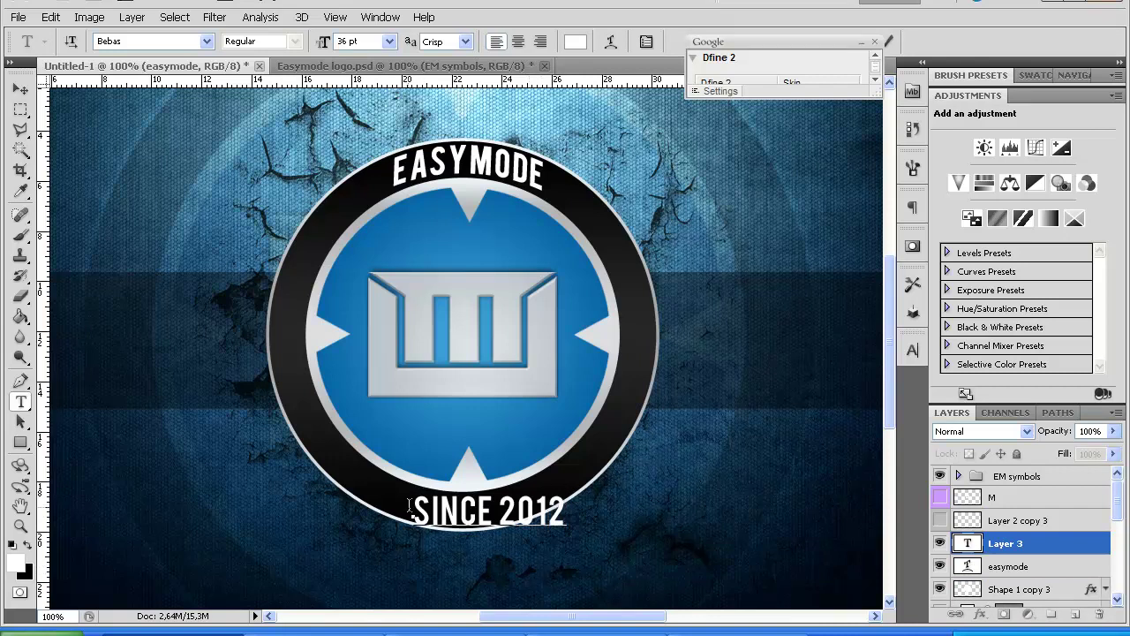
Reduce the SINCE 2012 text to 24 pt and shift it slightly up and right within the black ring.
drag(410, 503, 592, 505)
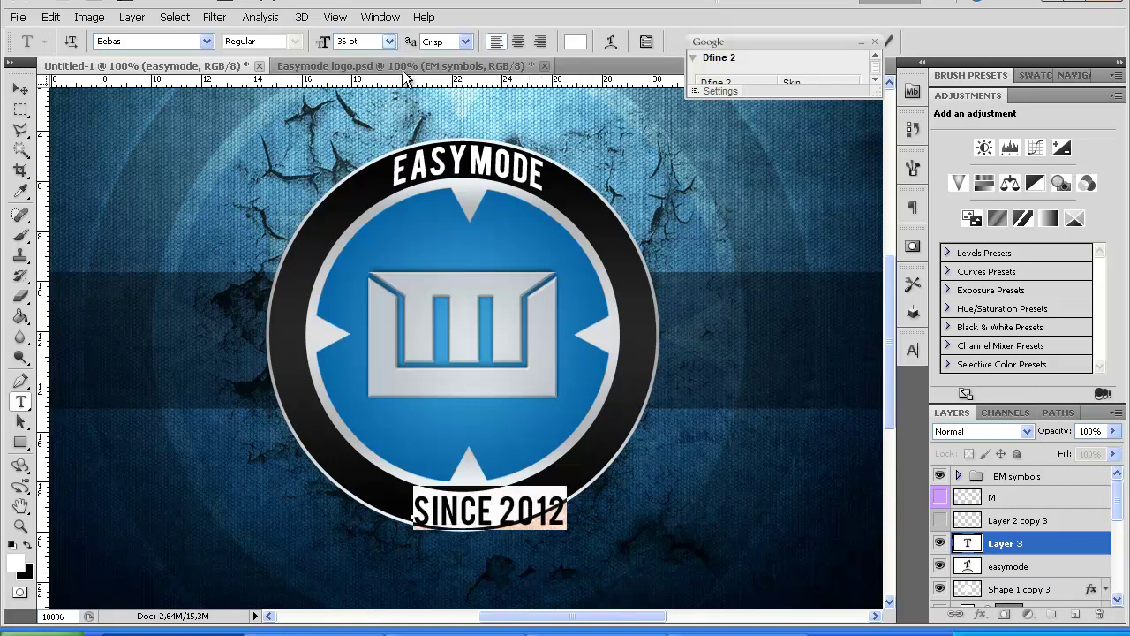
click(388, 41)
click(389, 203)
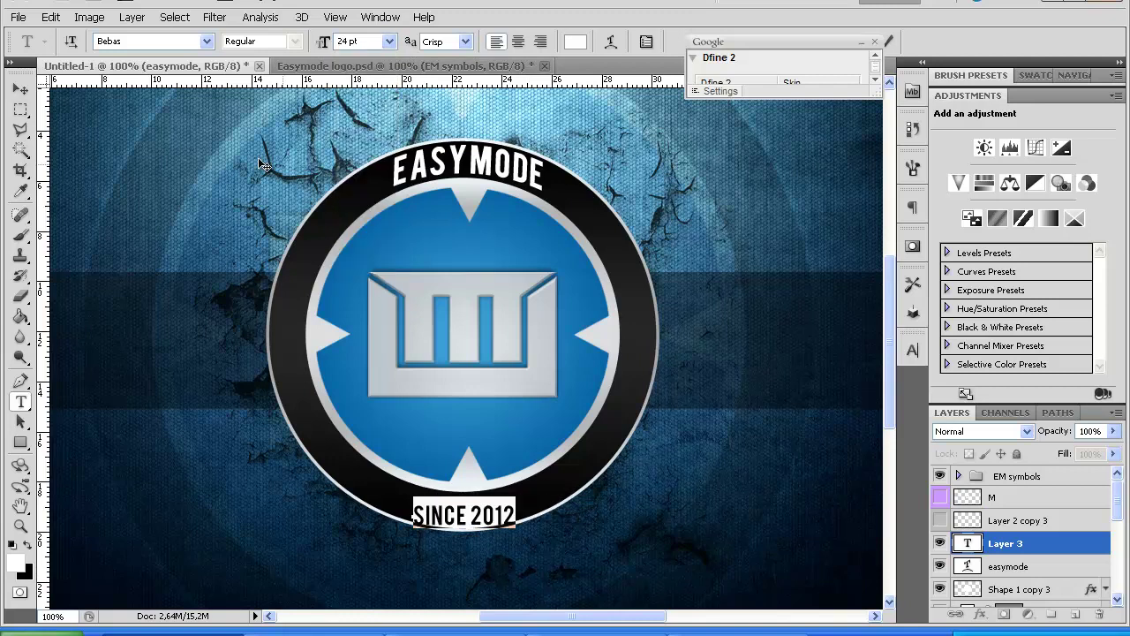
click(22, 90)
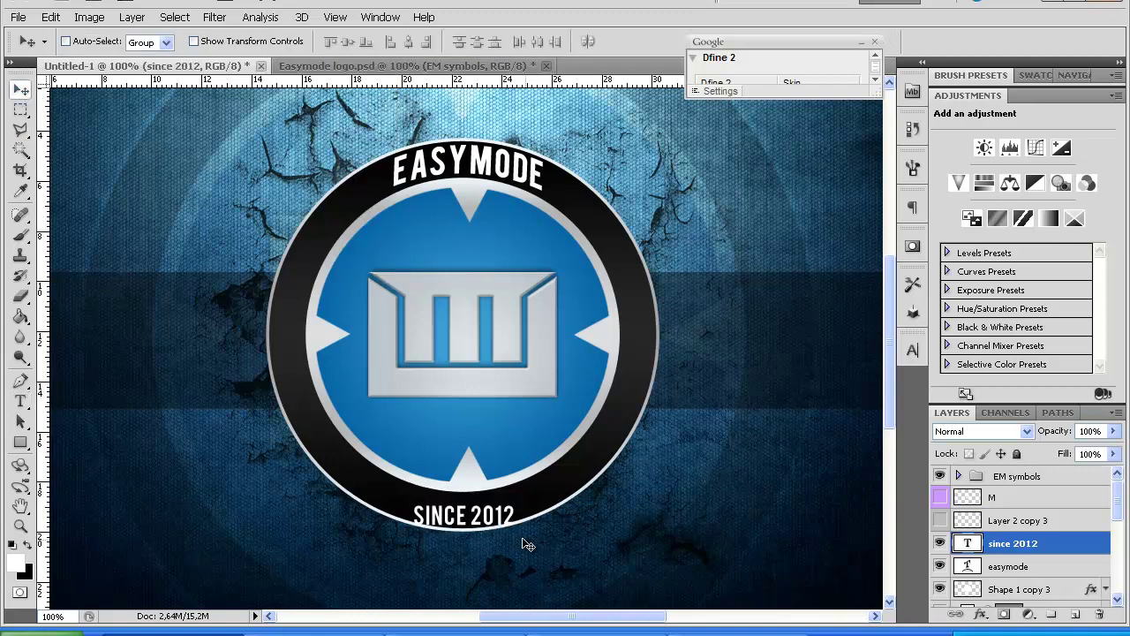
drag(488, 526, 492, 521)
Warp the SINCE 2012 text with the Arch style, horizontal orientation and a -21% bend.
click(21, 402)
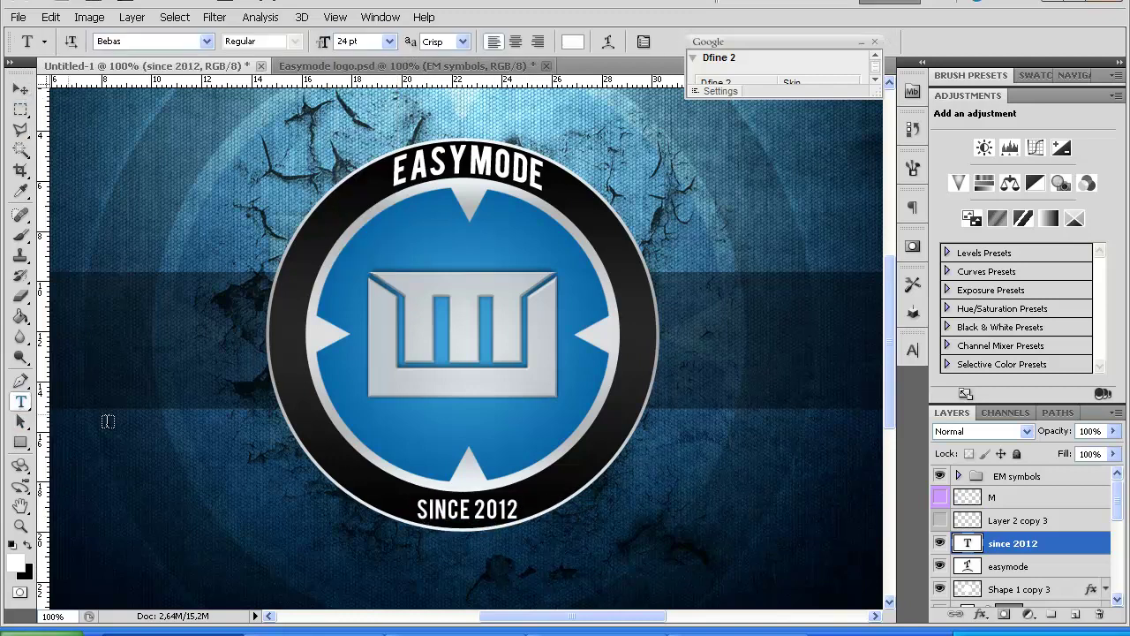
triple_click(423, 515)
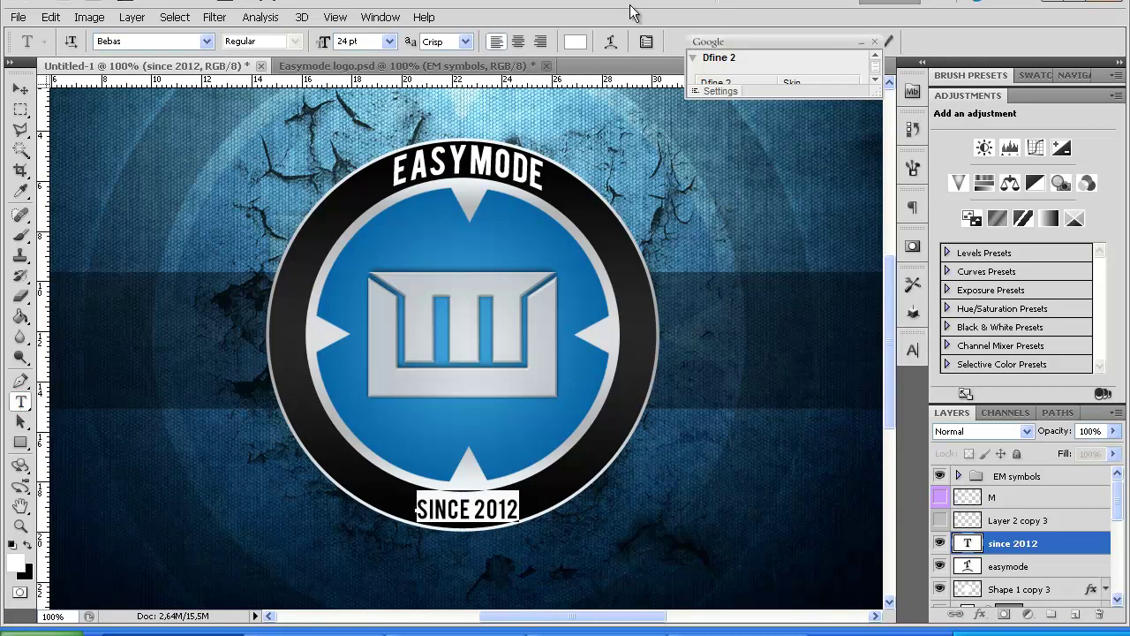
click(607, 42)
click(777, 173)
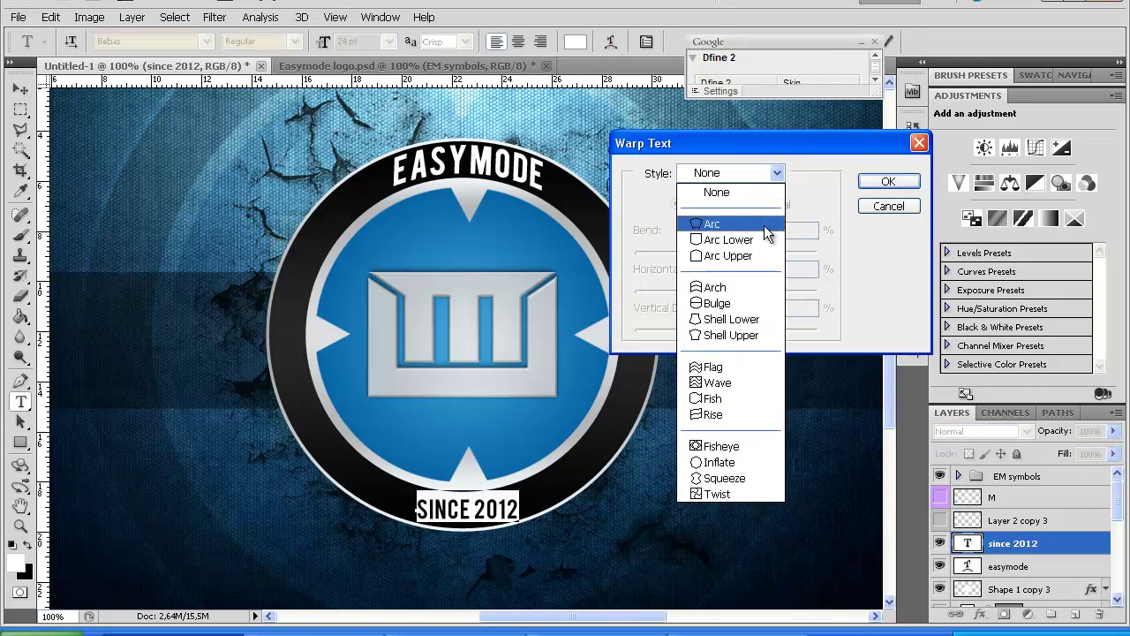
click(742, 287)
drag(772, 254, 708, 248)
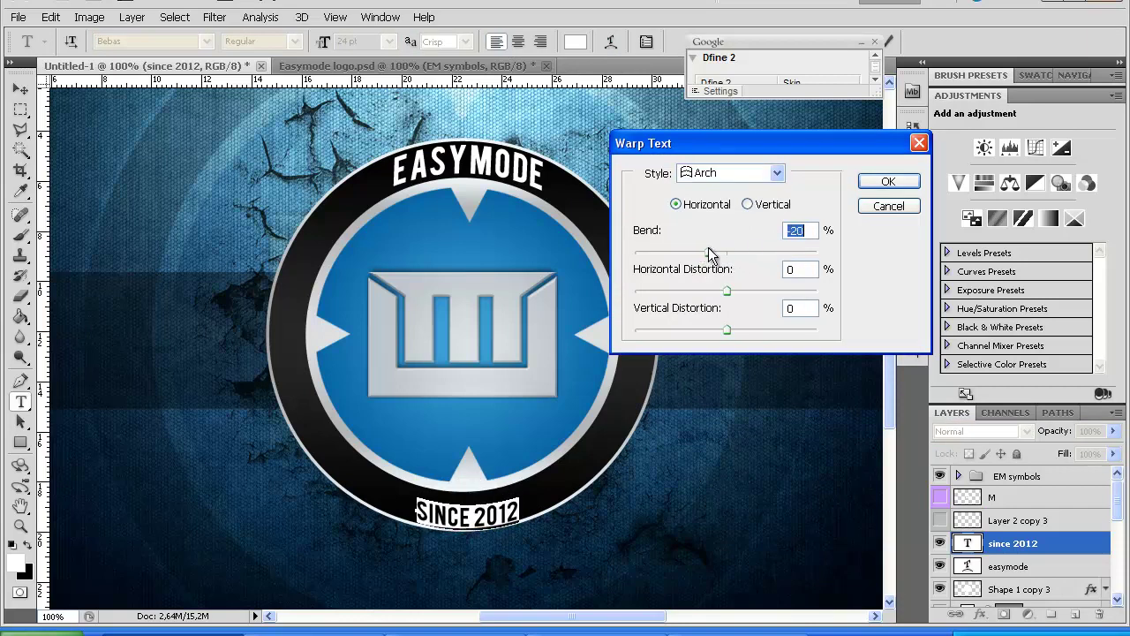
click(889, 181)
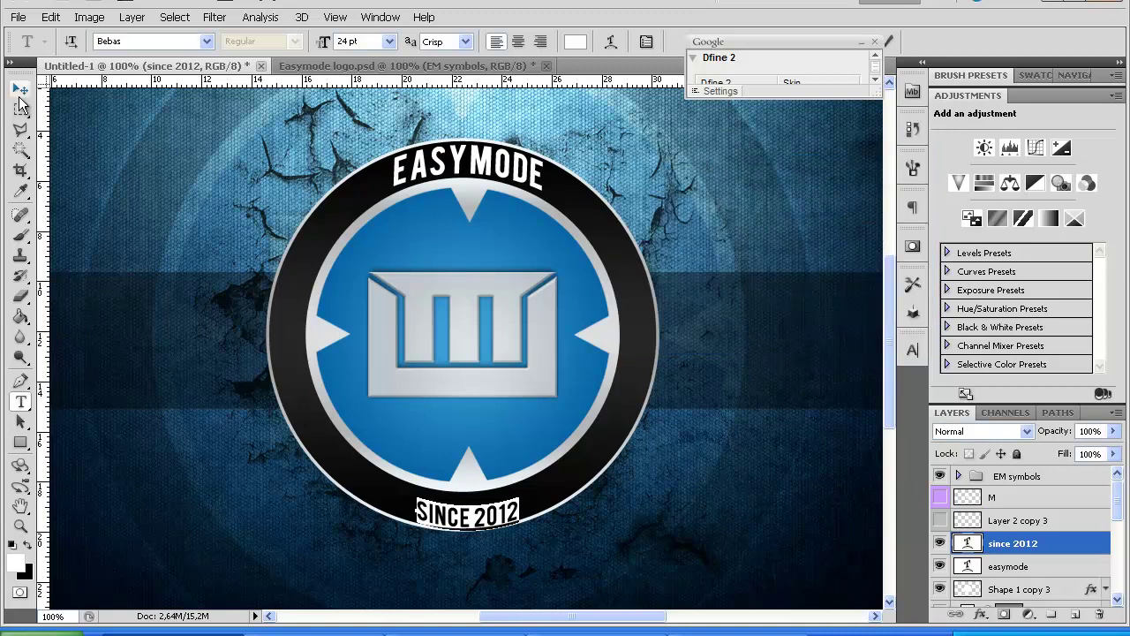
Position the warped SINCE 2012 text inside the black ring beneath the lower triangle, at X 641.50 px, Y 541.39 px.
click(20, 89)
drag(480, 528, 476, 521)
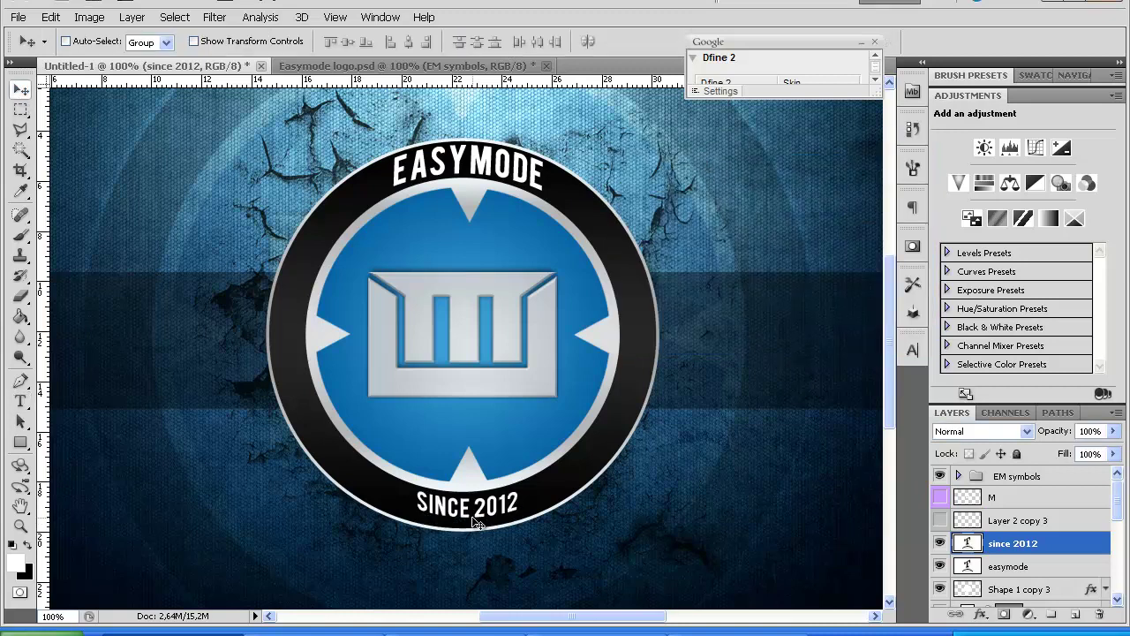
key(ctrl+plus)
scroll(477, 525, down, 5)
key(ctrl+t)
drag(478, 527, 478, 533)
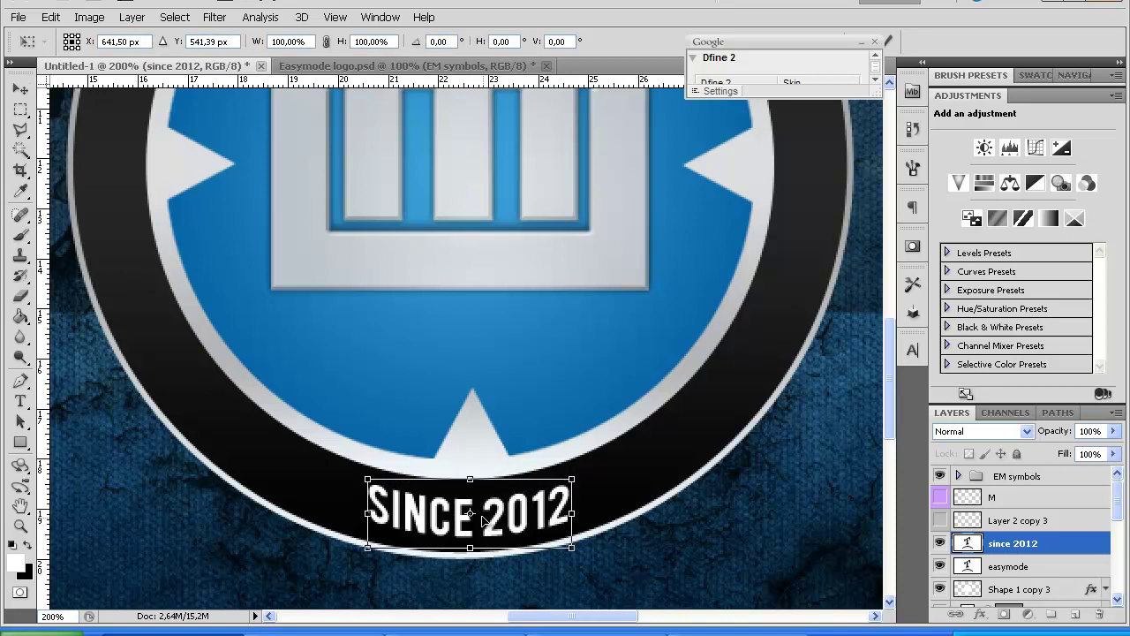
key(Return)
key(ctrl+minus)
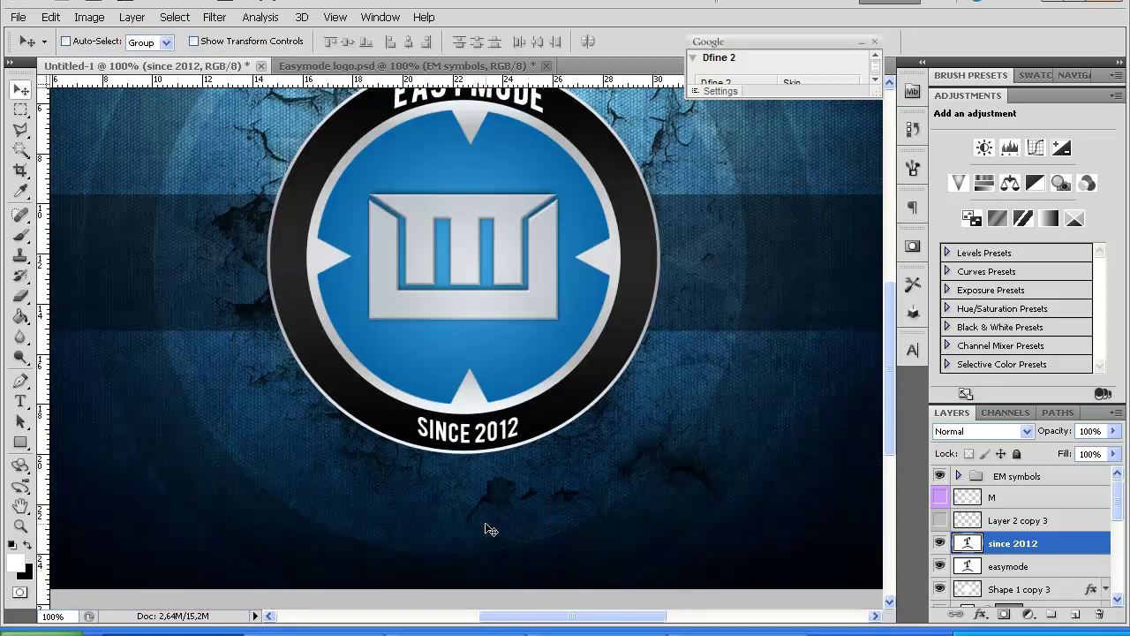
key(ctrl+minus)
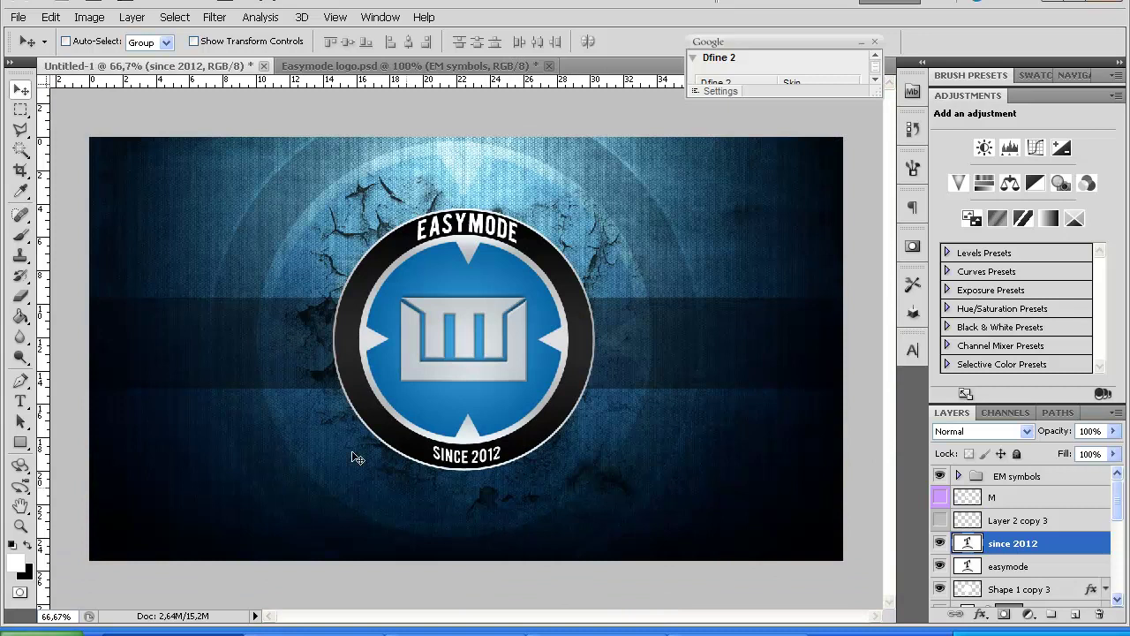
Slightly reduce the downward Arch bend of the SINCE 2012 text.
click(21, 401)
drag(435, 453, 528, 455)
click(608, 42)
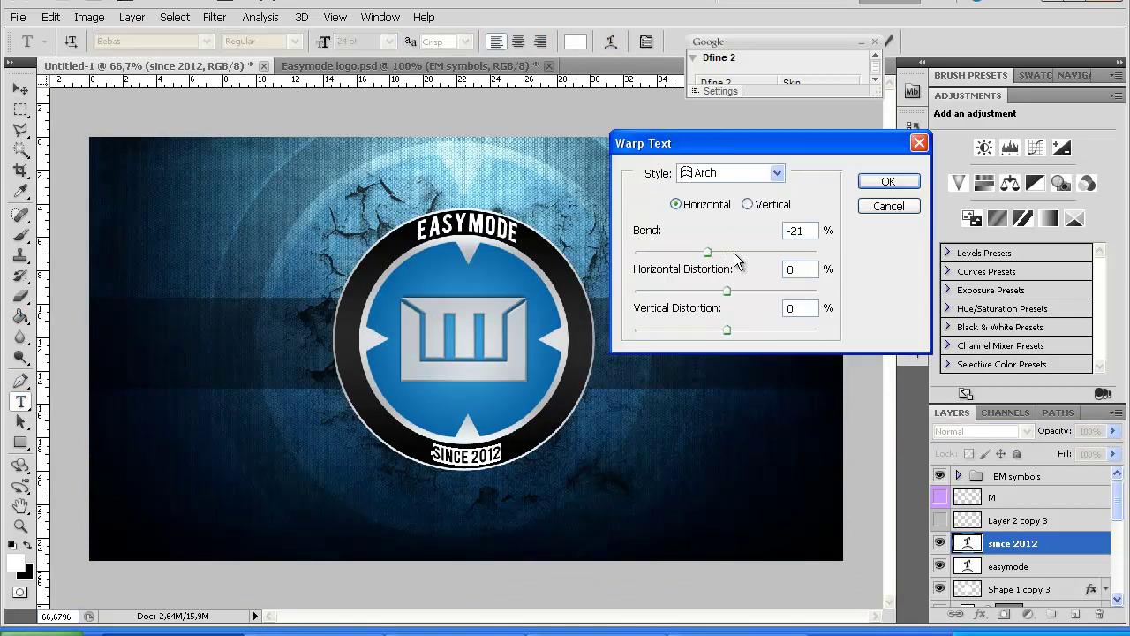
drag(709, 250, 711, 252)
click(887, 185)
click(21, 88)
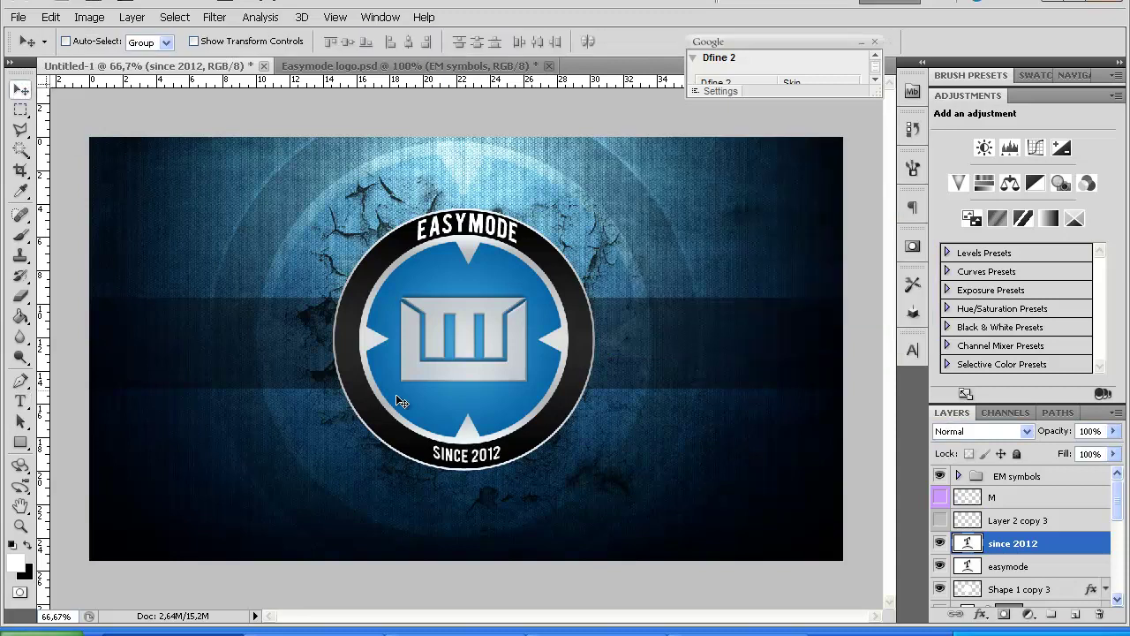
Duplicate the easymode text layer.
right_click(1031, 546)
click(1065, 521)
click(1050, 573)
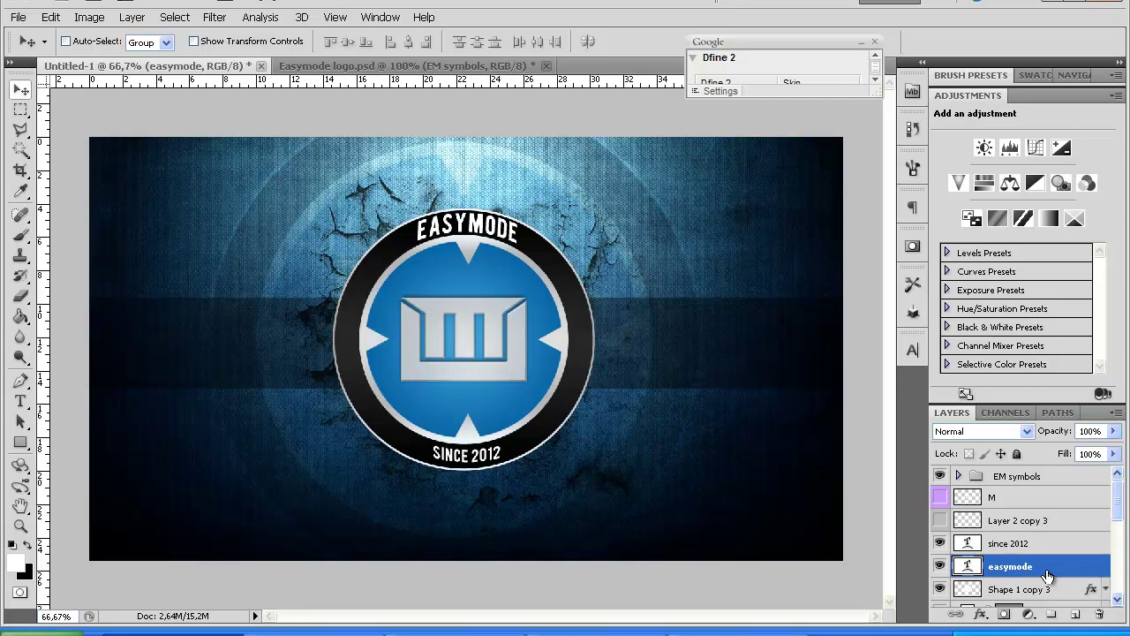
key(ctrl+plus)
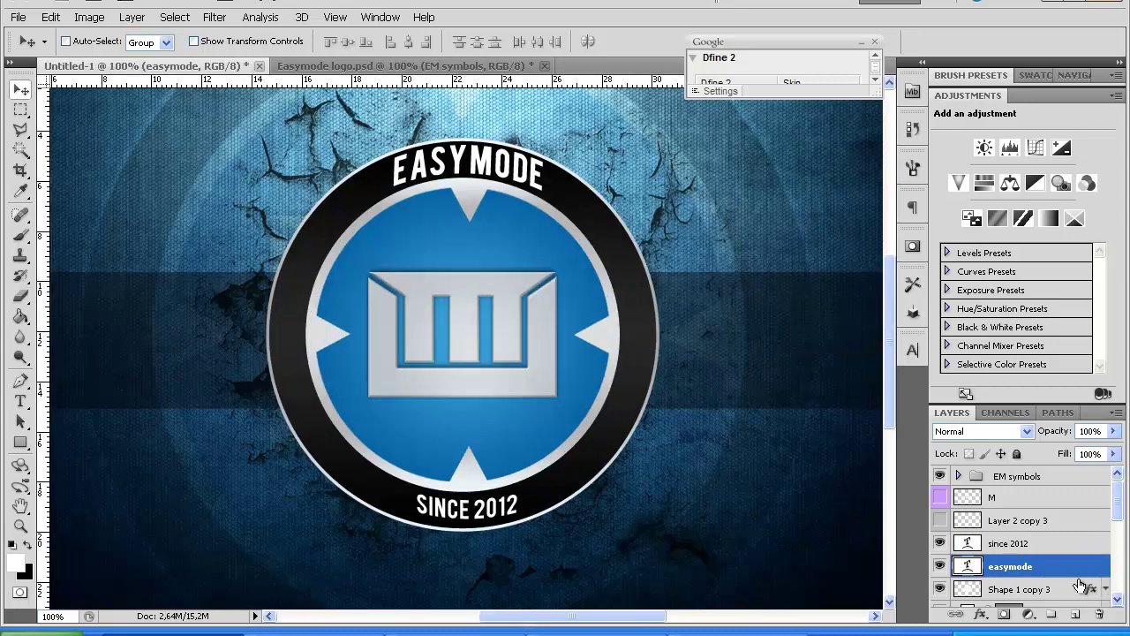
key(ctrl+j)
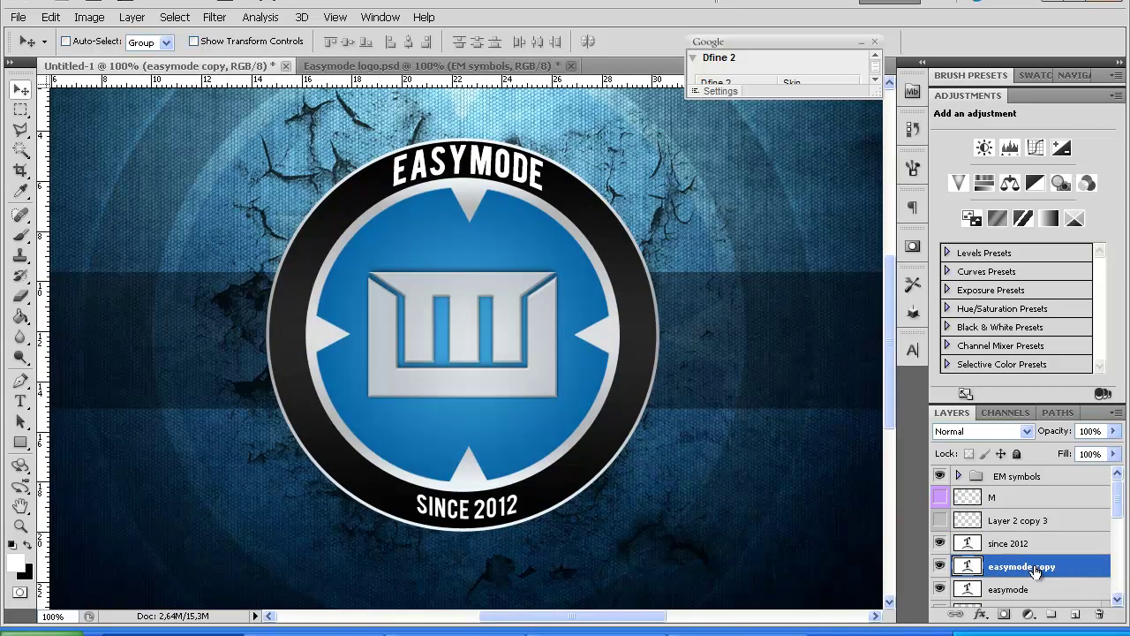
key(ctrl+z)
right_click(1035, 567)
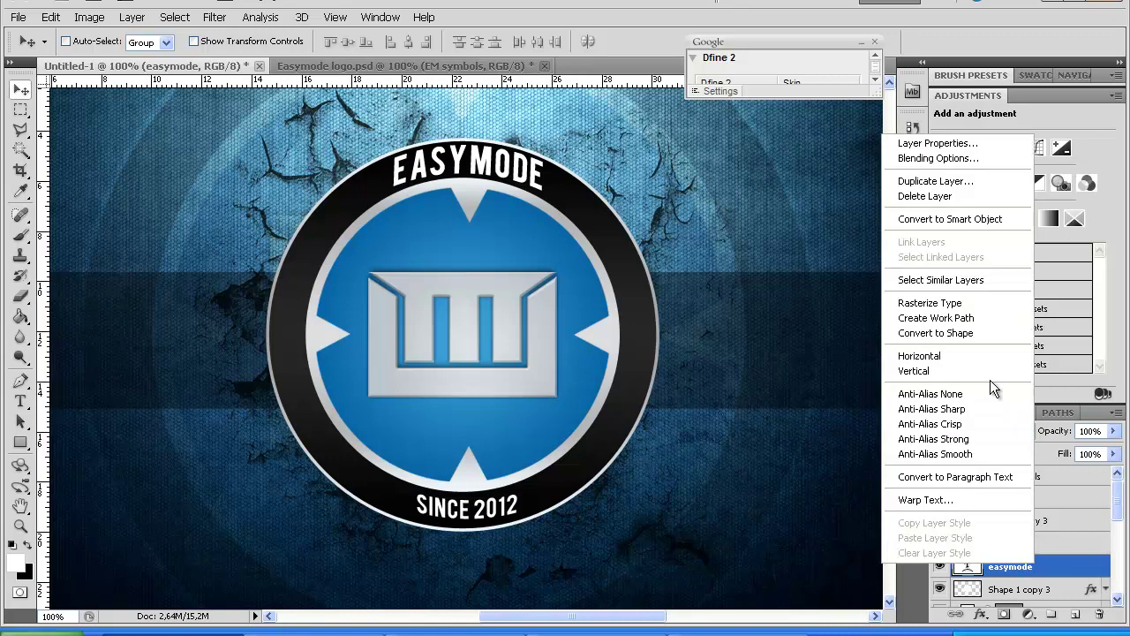
click(942, 180)
click(715, 178)
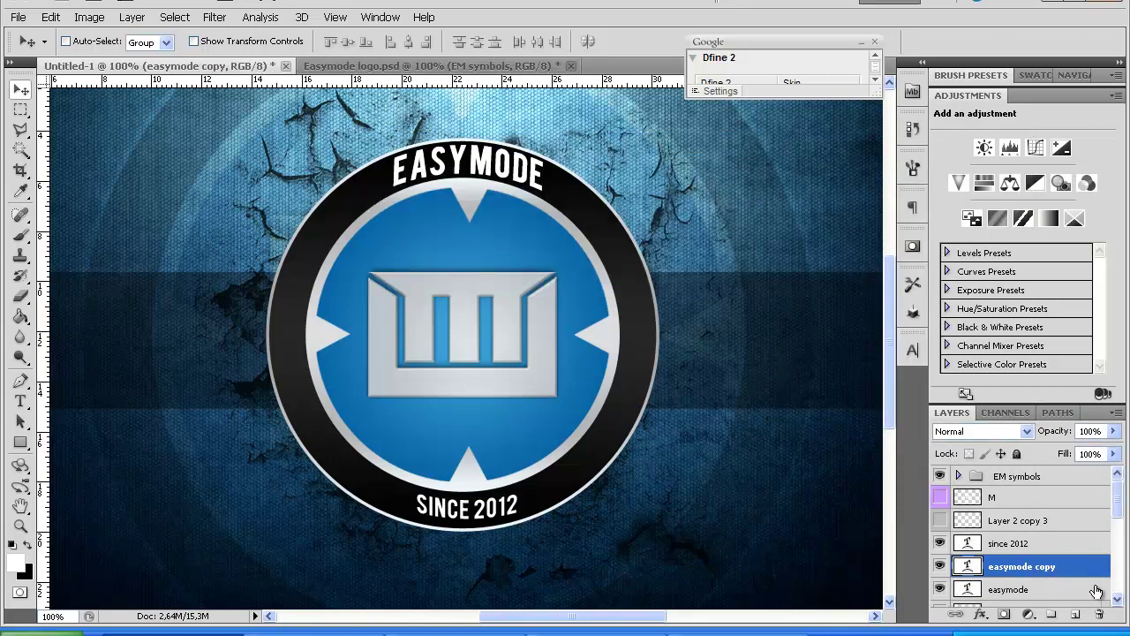
scroll(1012, 567, down, 3)
click(940, 506)
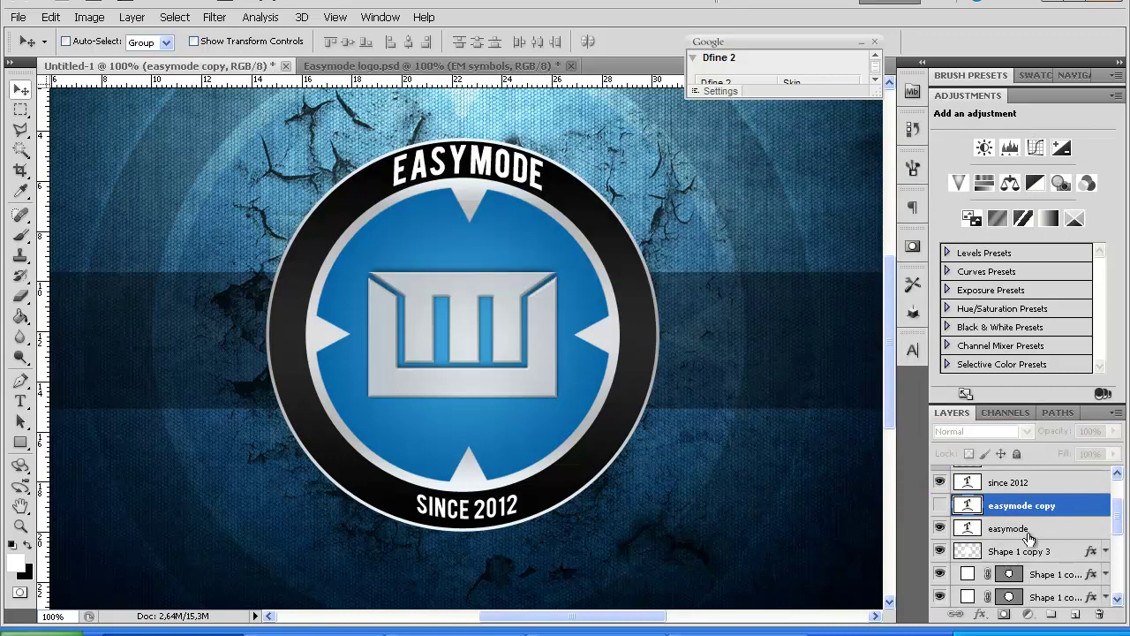
click(1010, 528)
click(1016, 507)
click(939, 506)
Rasterize the original easymode text layer beneath its copy so that the Eraser can work on it.
click(1029, 528)
click(20, 297)
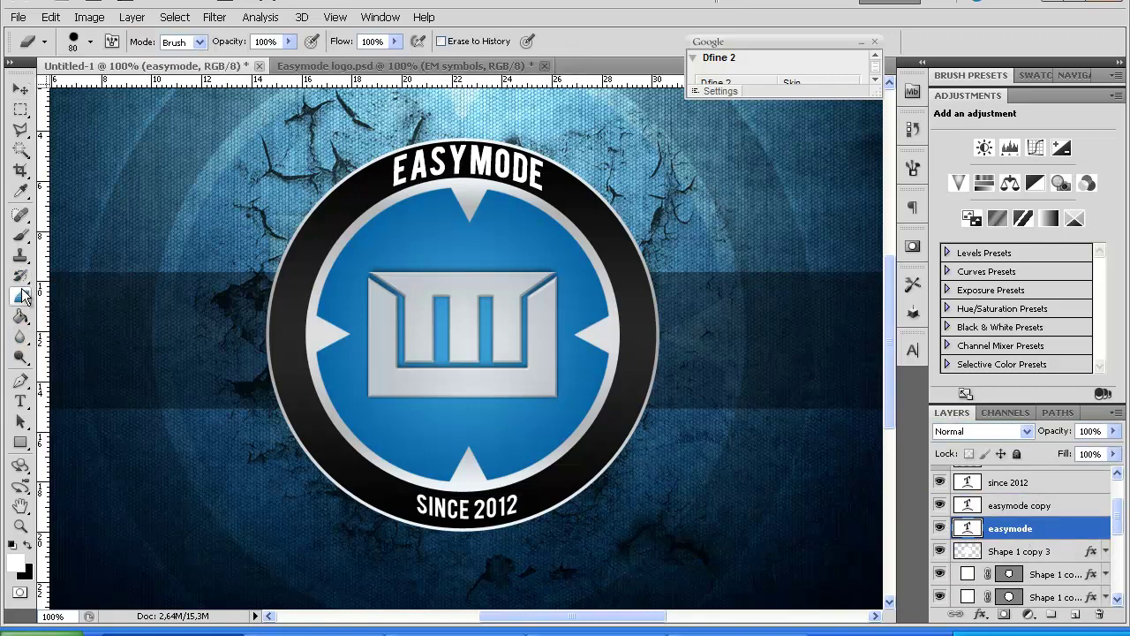
click(471, 276)
click(508, 250)
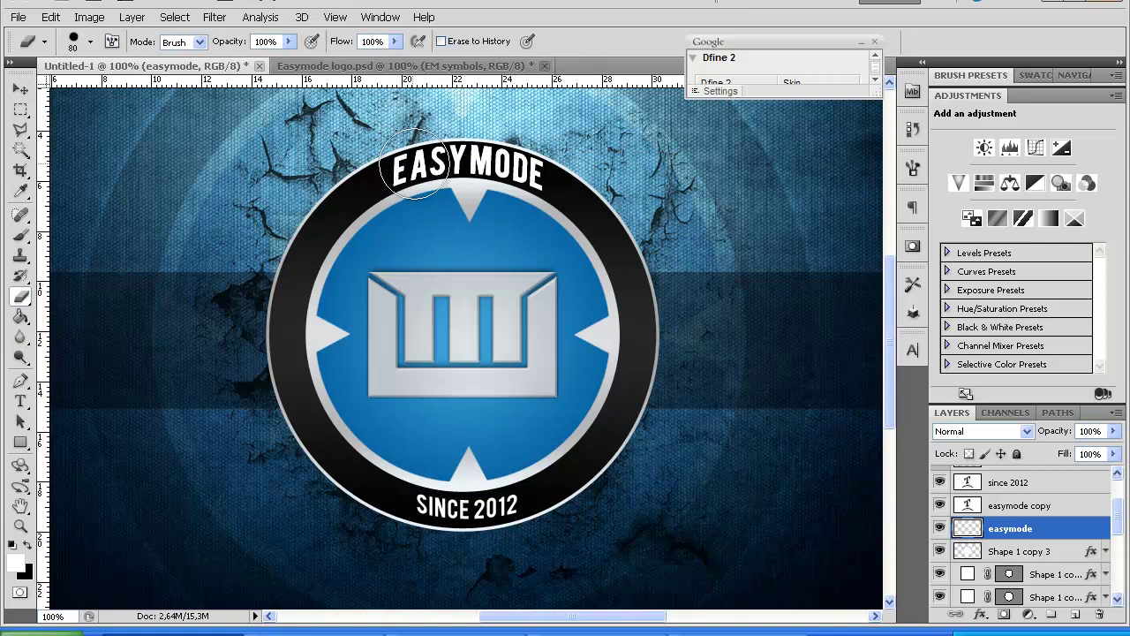
Erase the EASY letters from the rasterized easymode layer with the 80 px, 100% hardness eraser brush.
right_click(482, 255)
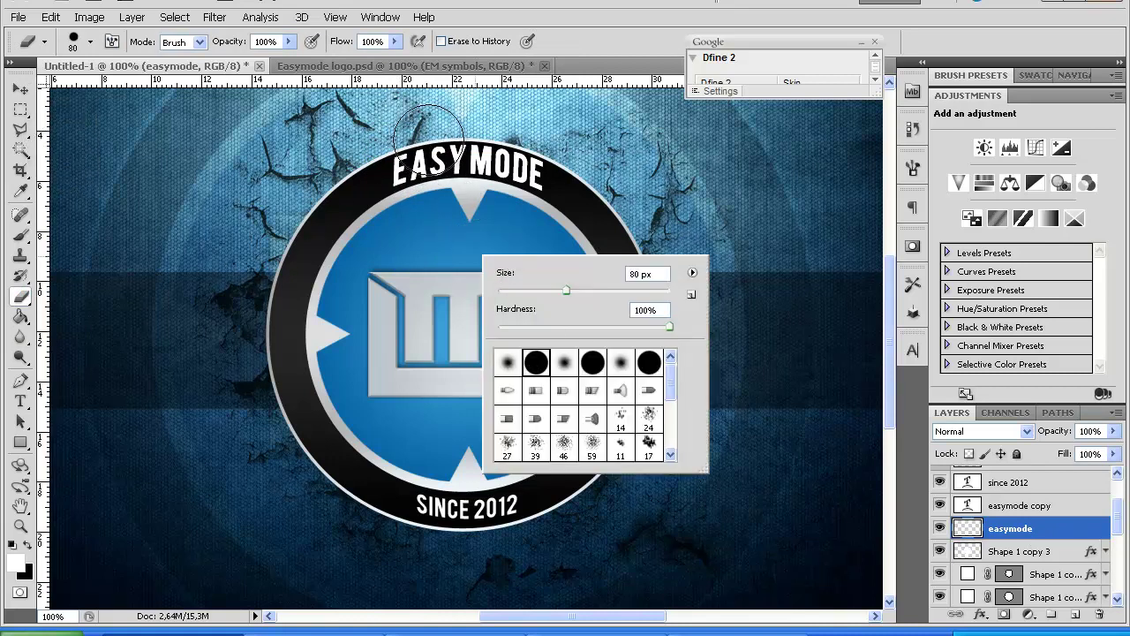
key(Return)
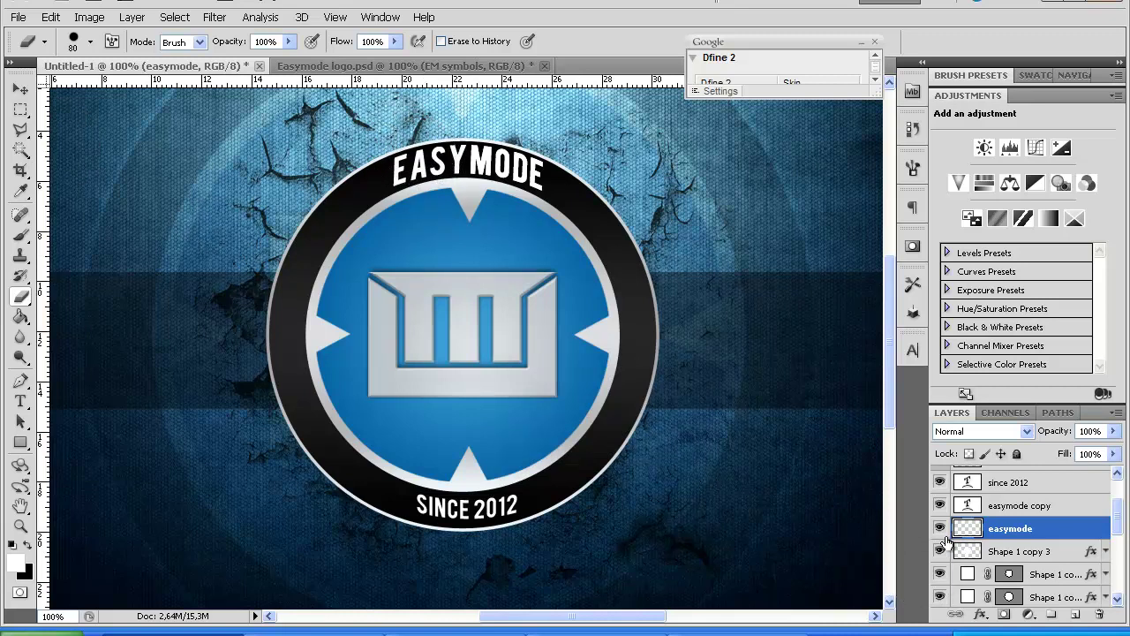
click(1010, 552)
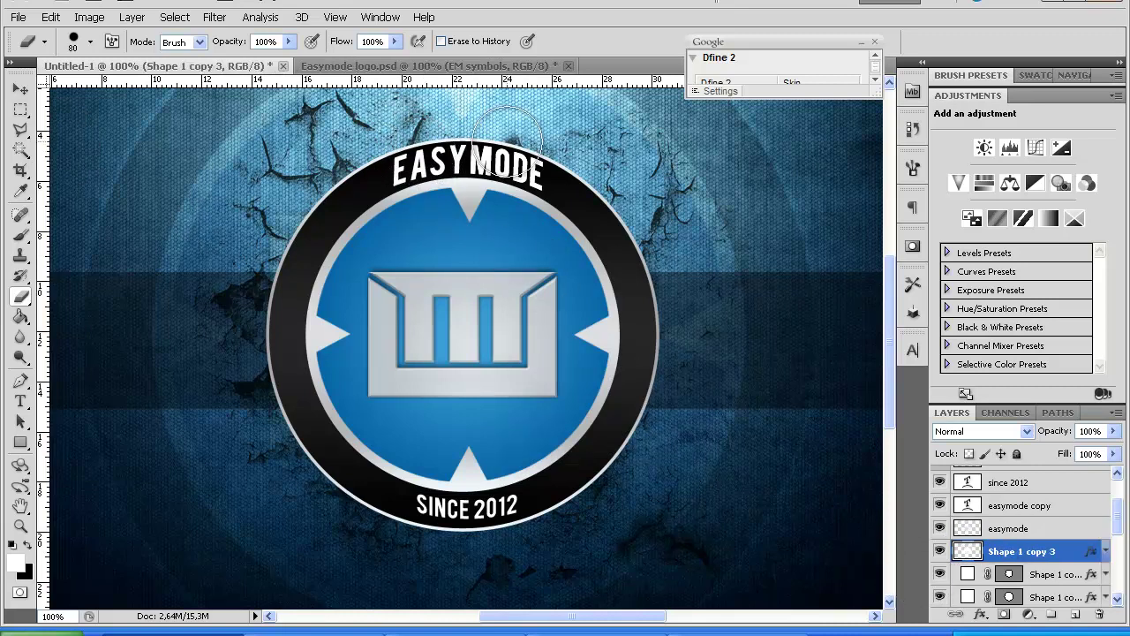
drag(506, 158, 505, 182)
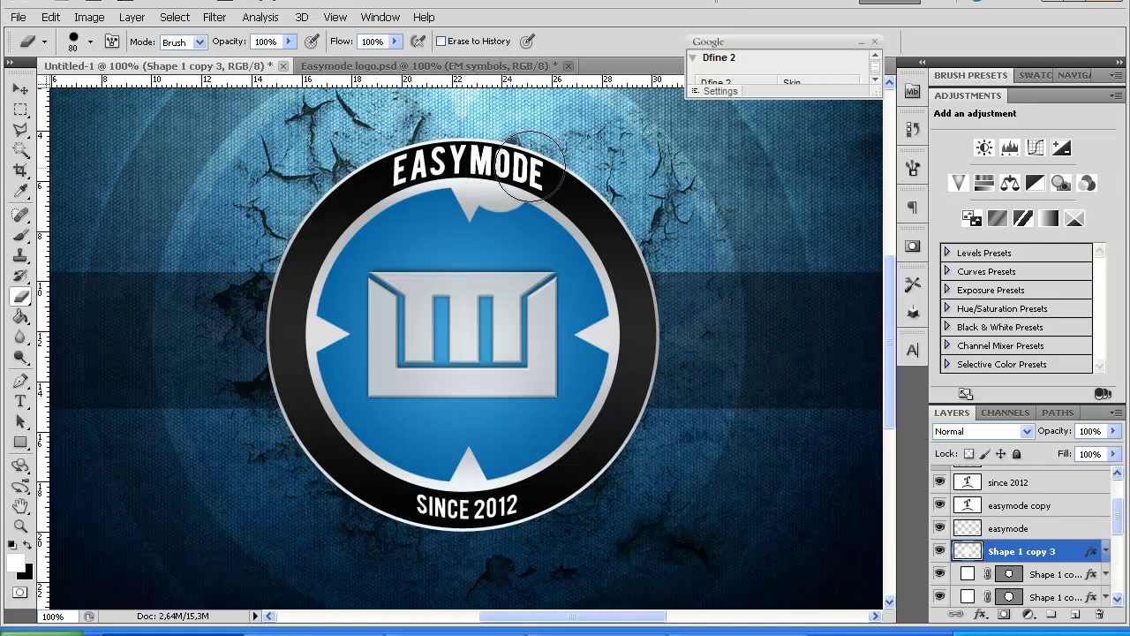
key(ctrl+z)
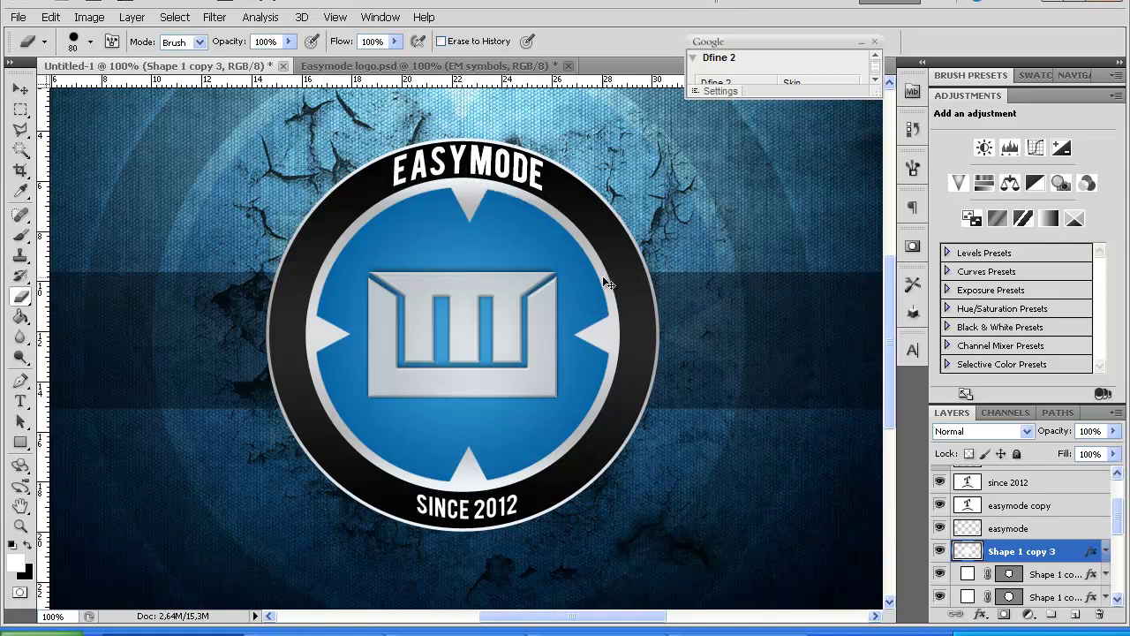
Rasterize the easymode copy layer and erase its MODE letters, leaving only EASY on that layer.
click(1018, 505)
click(558, 350)
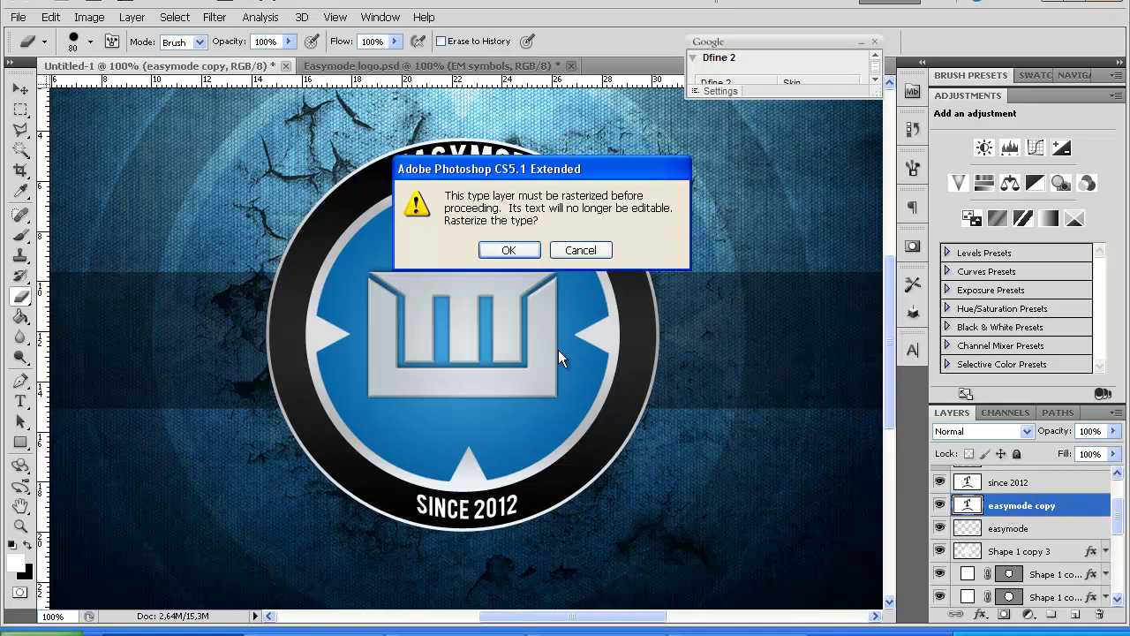
click(533, 250)
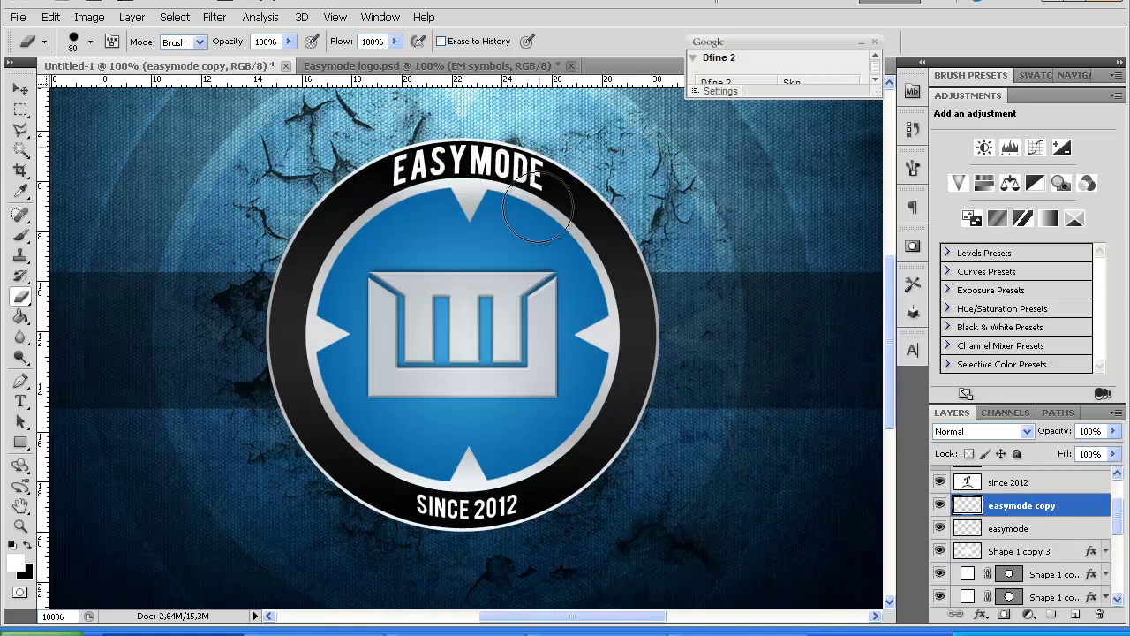
click(940, 505)
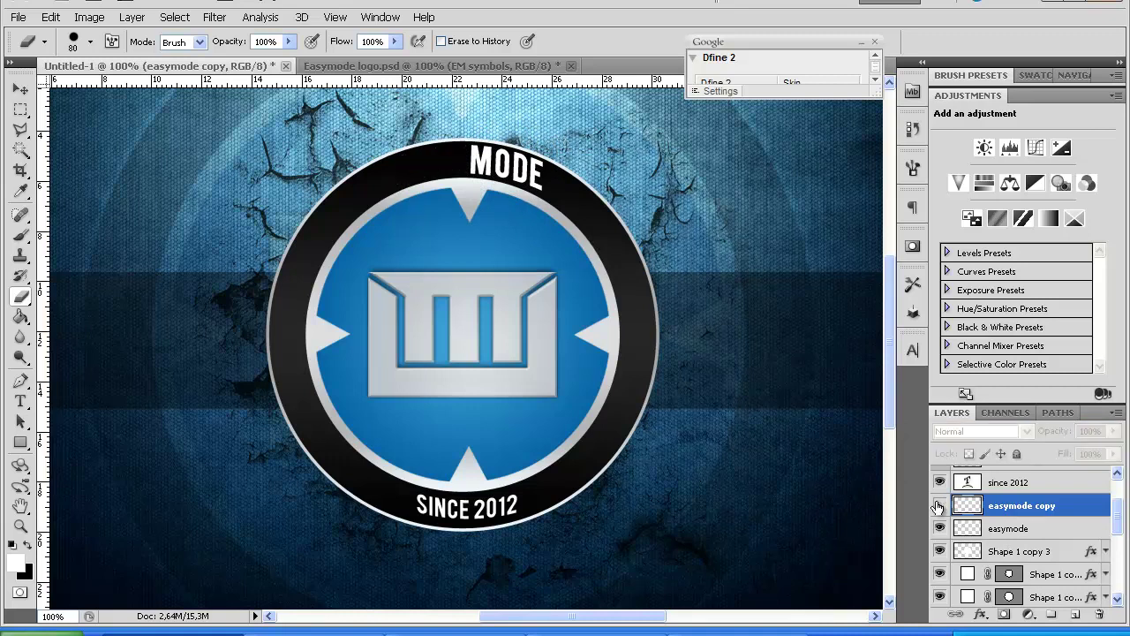
click(940, 529)
click(940, 528)
click(940, 505)
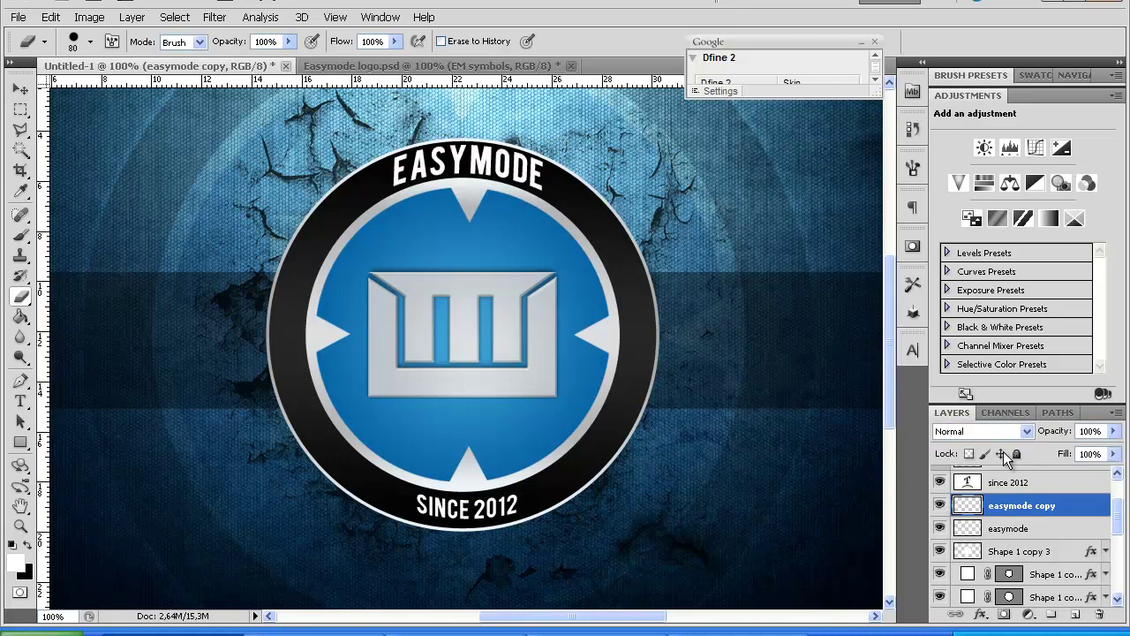
Apply the glossy orange-red preset style to the easymode copy layer and set its Bevel and Emboss size to 0 px.
right_click(1018, 501)
click(919, 119)
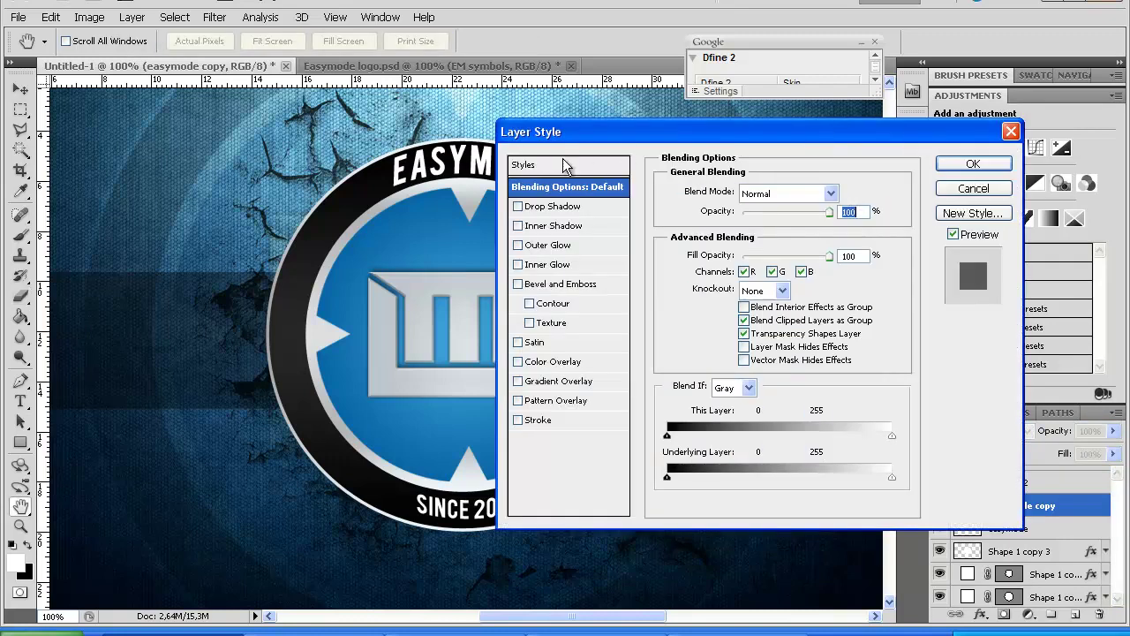
click(566, 167)
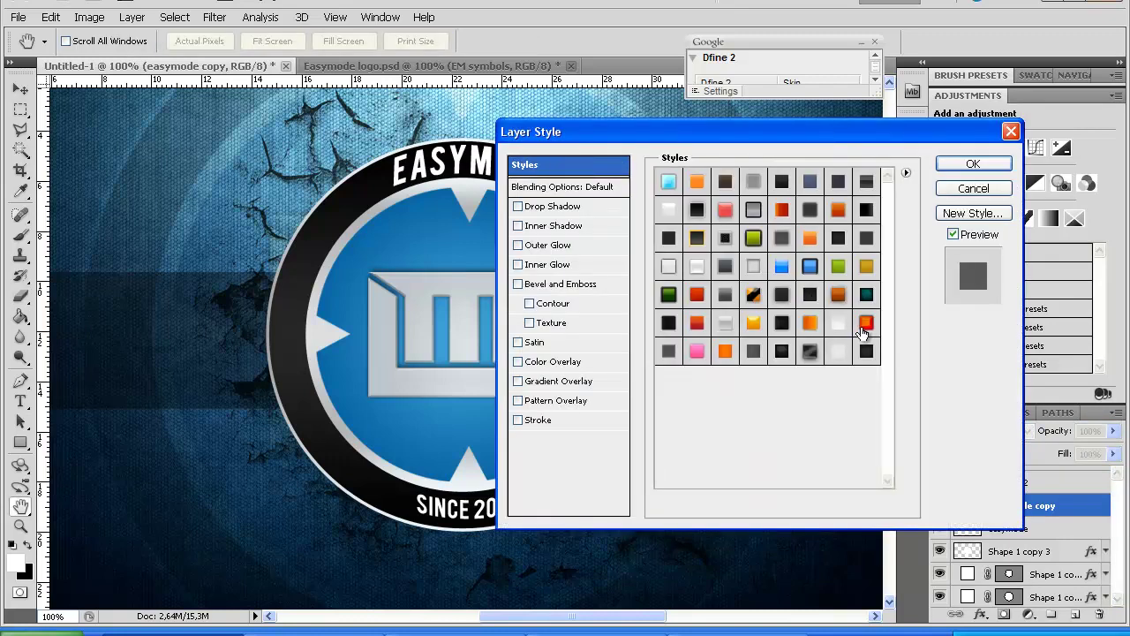
click(866, 324)
click(564, 284)
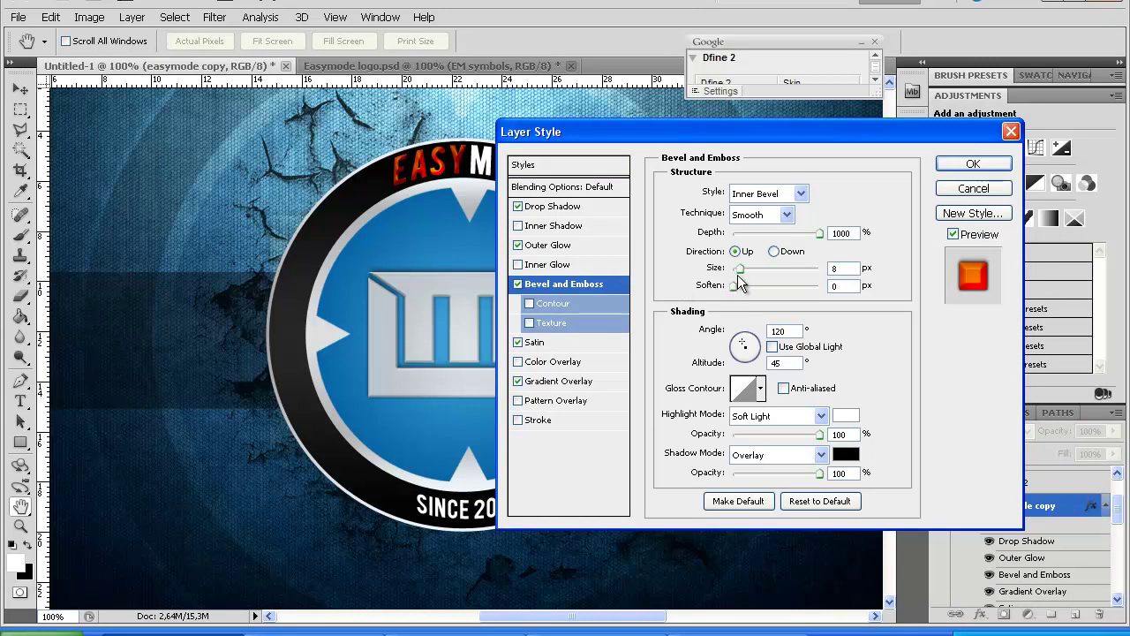
drag(741, 268, 731, 272)
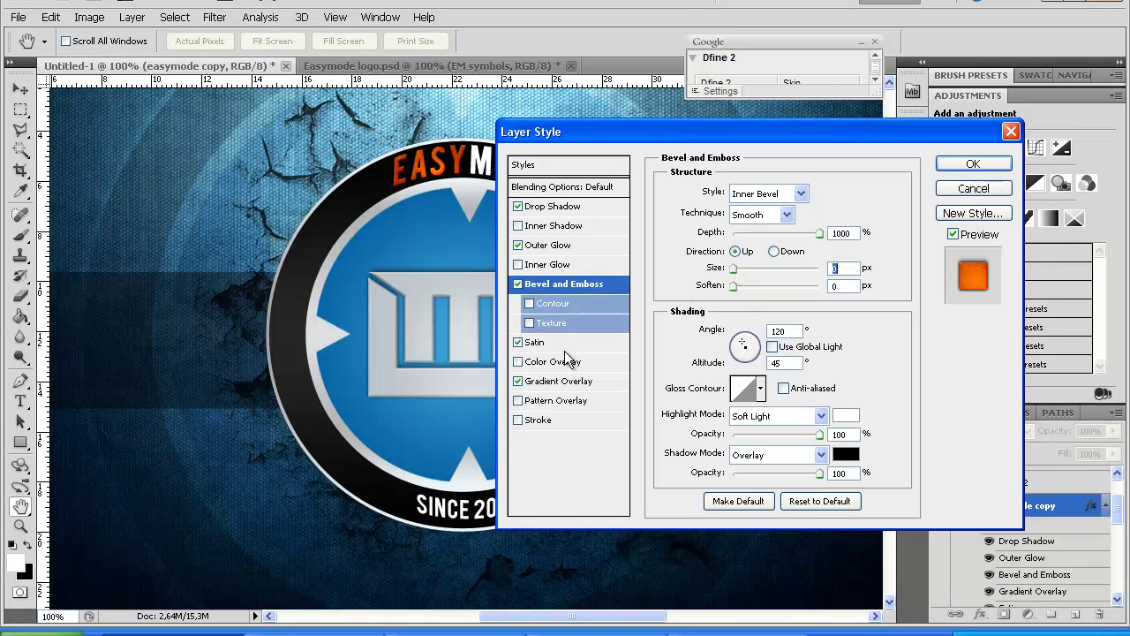
Change the EASY lettering's Gradient Overlay to the light grey preset Gradient 004.
click(556, 382)
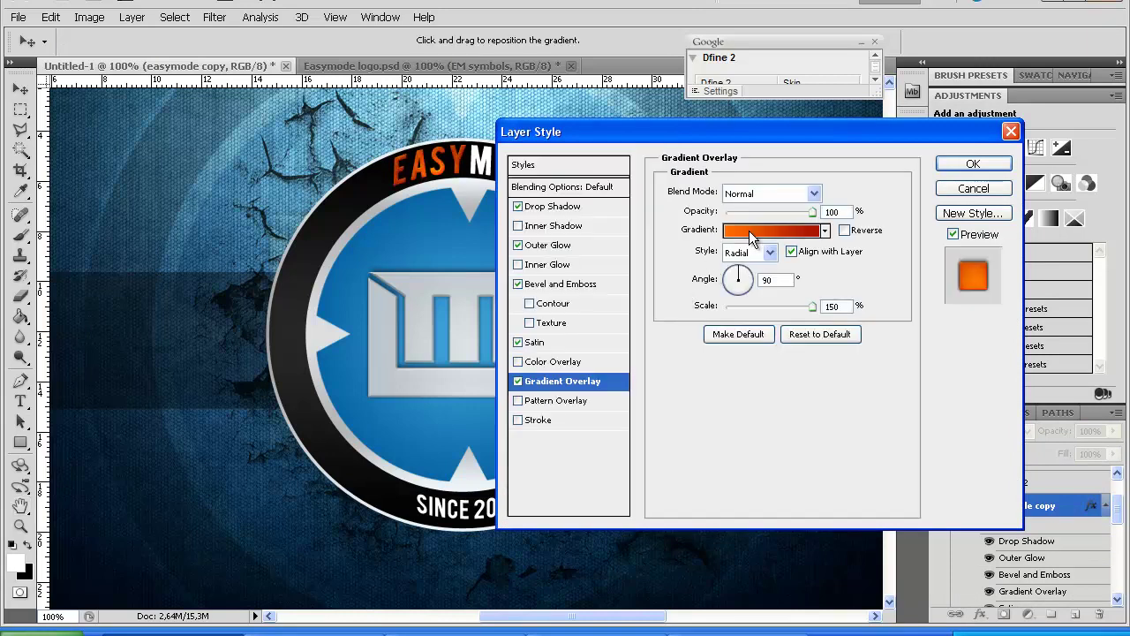
click(749, 230)
click(840, 168)
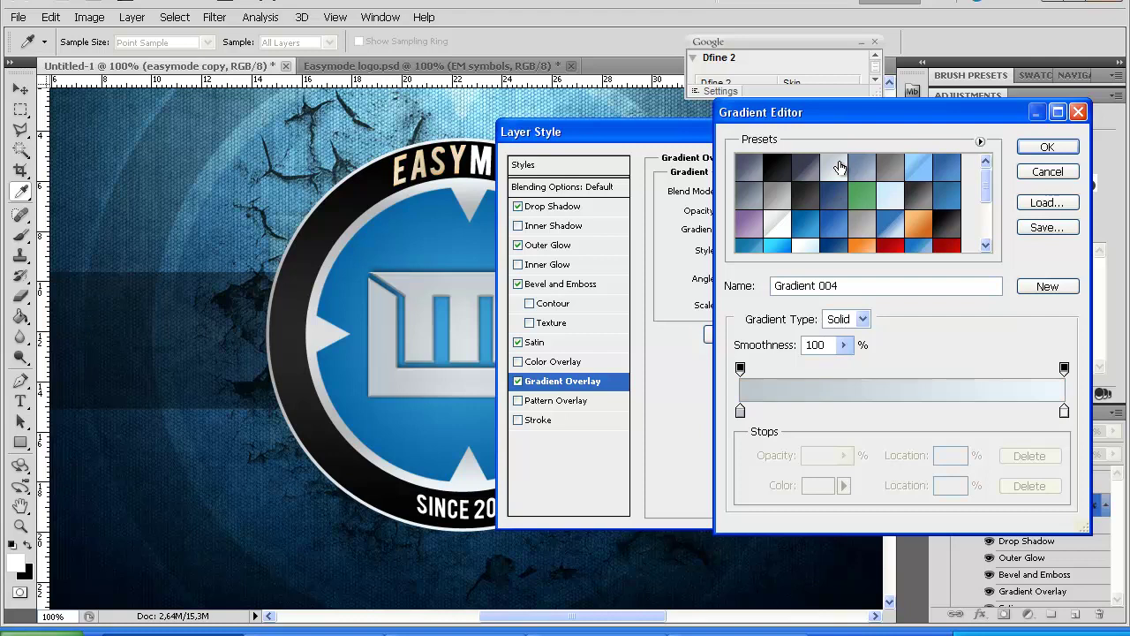
click(1049, 150)
Set the EASY lettering's Satin colour to light grey dddcda and apply the layer style.
click(564, 345)
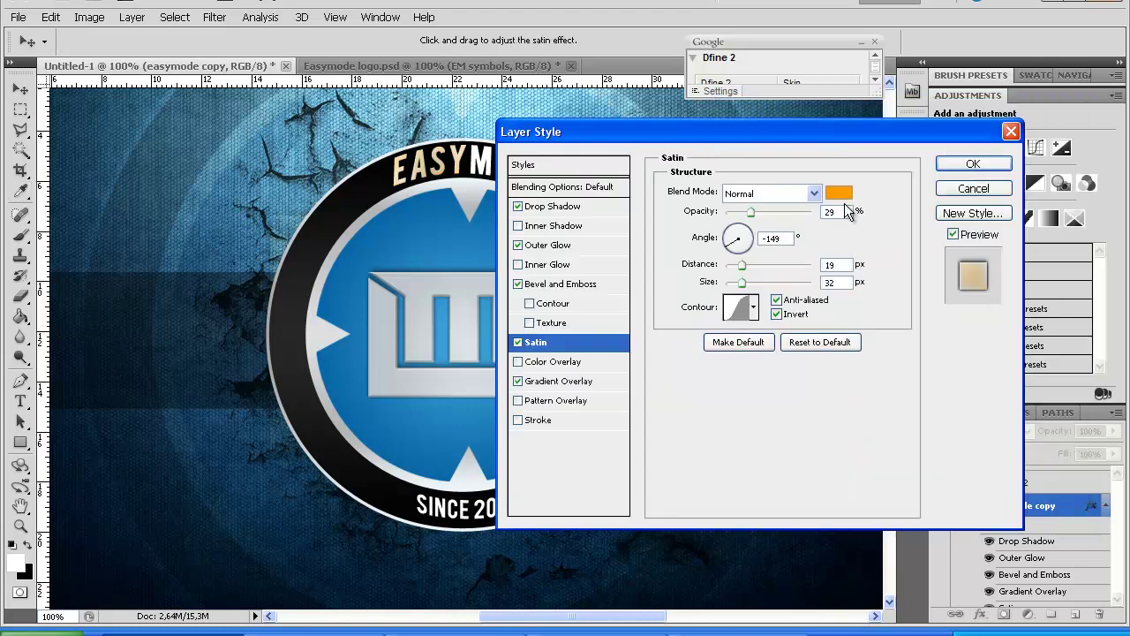
click(839, 192)
click(547, 260)
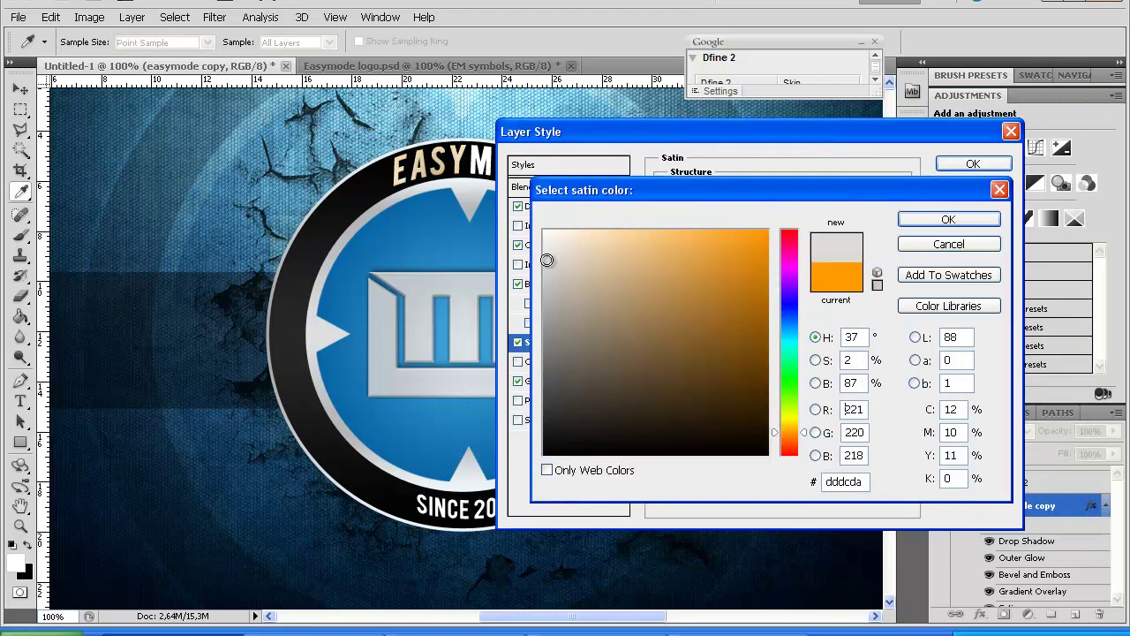
click(937, 218)
click(972, 164)
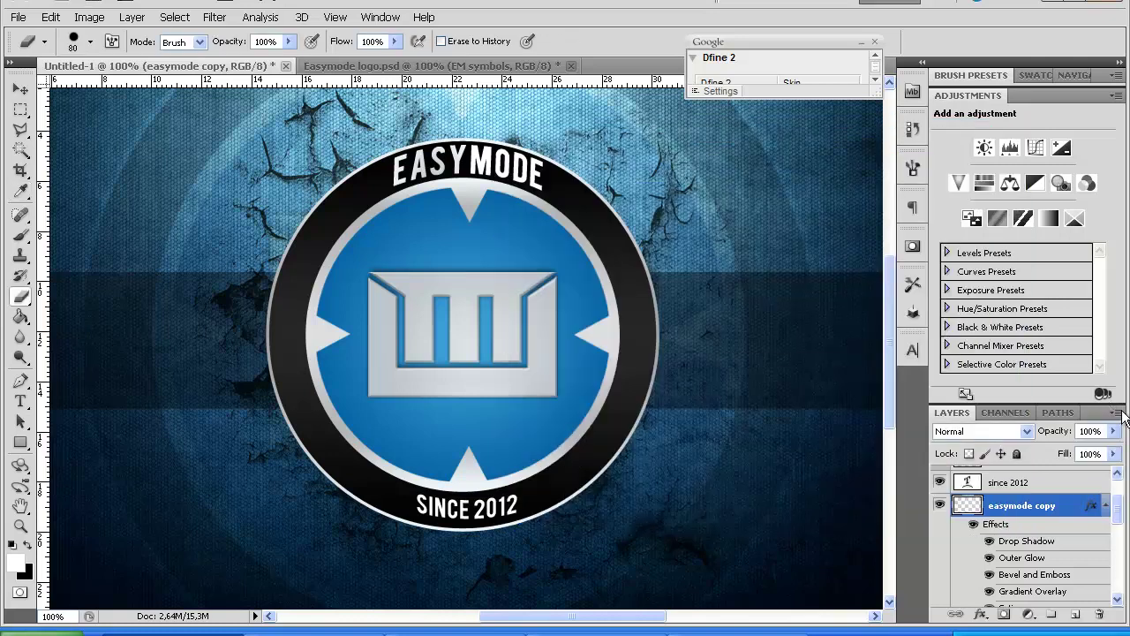
click(1105, 505)
Apply the same glossy orange-red preset style to the easymode layer holding MODE, with Bevel and Emboss size 0 px.
click(1035, 530)
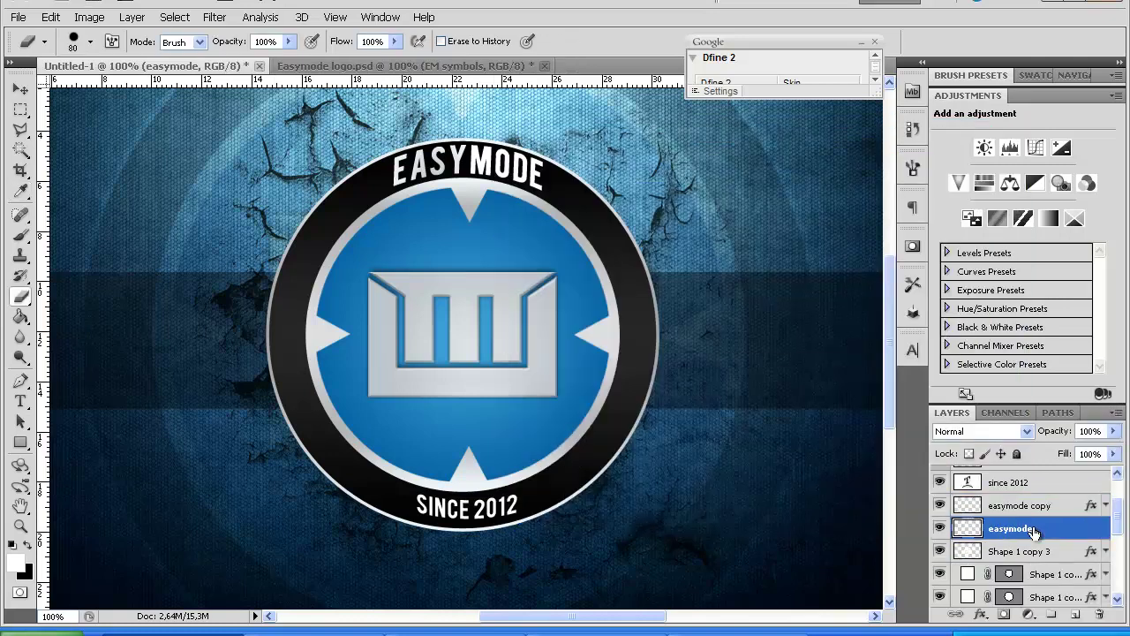
right_click(1035, 530)
click(943, 196)
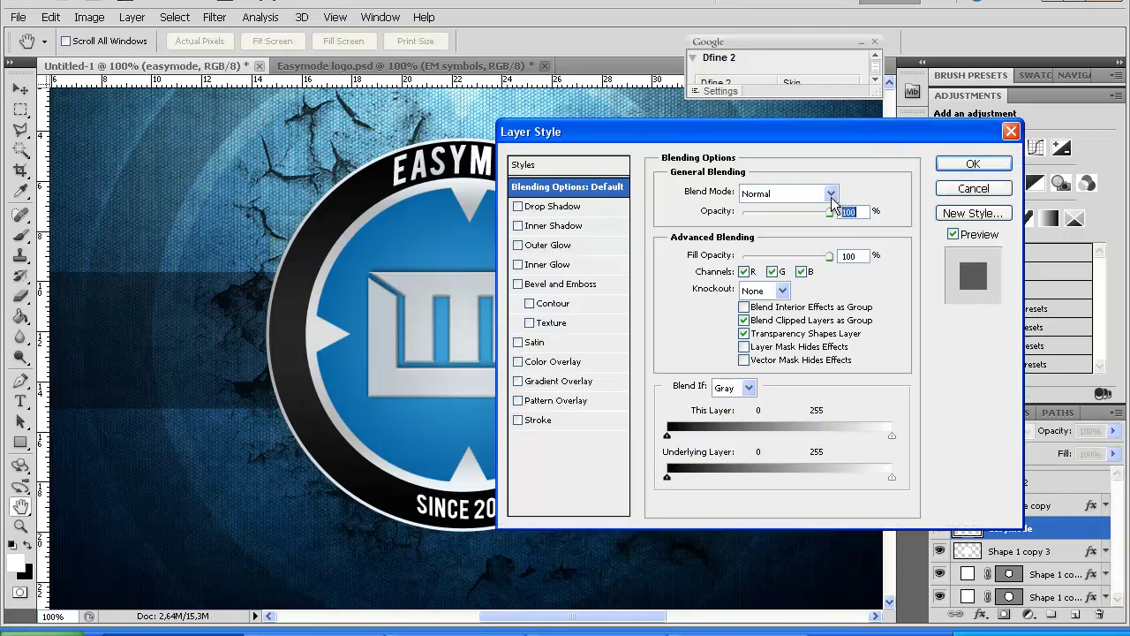
click(570, 166)
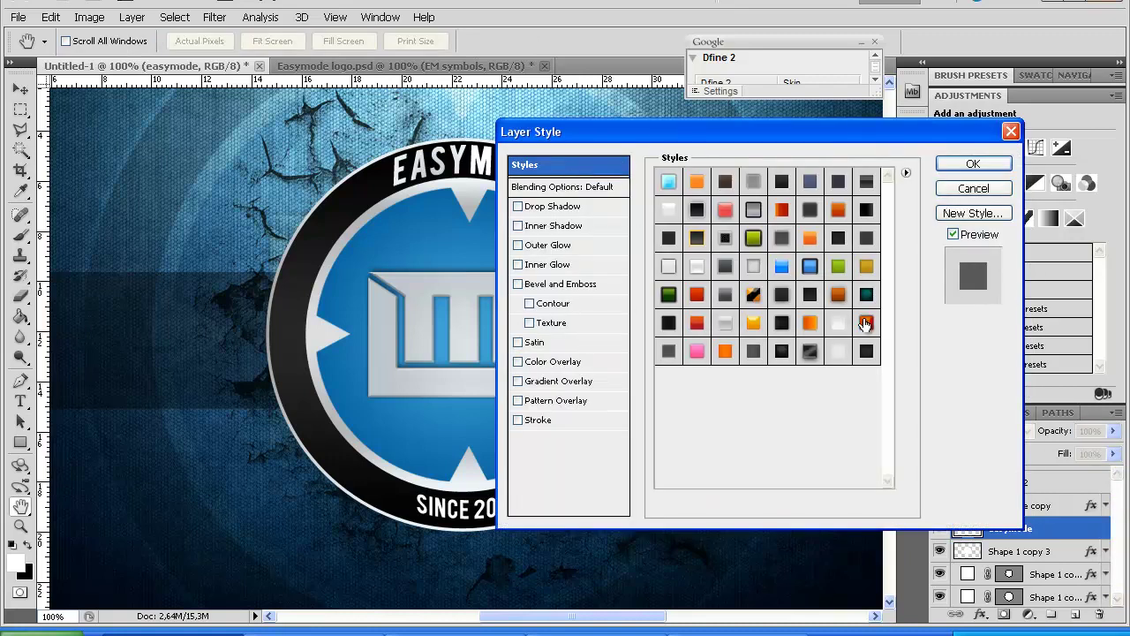
click(866, 322)
click(563, 285)
drag(735, 268, 723, 271)
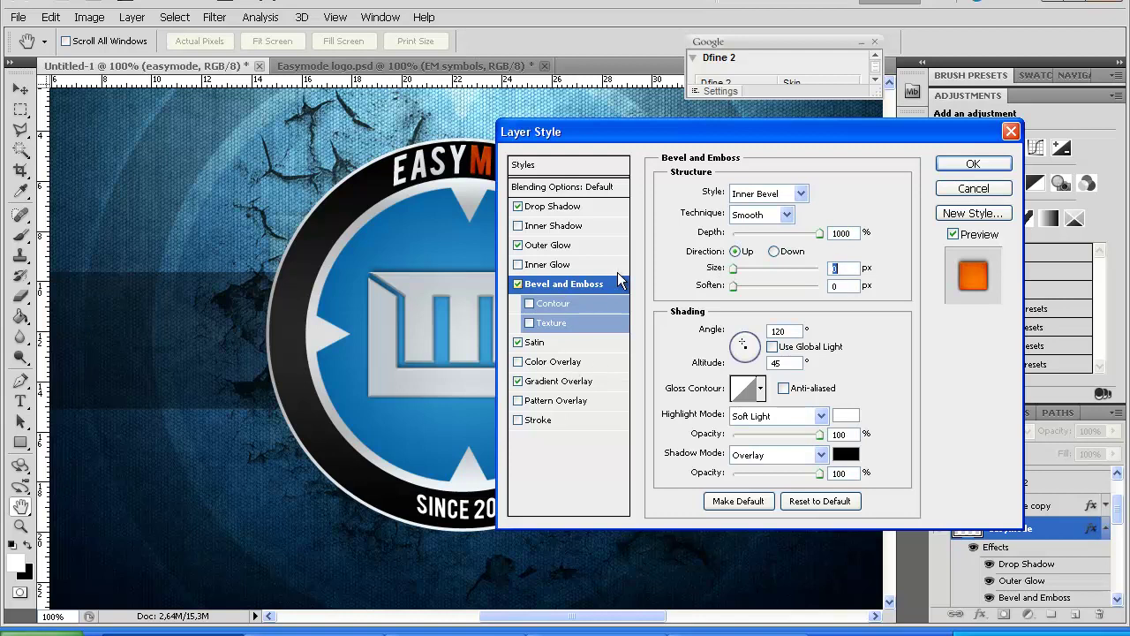
Change the MODE lettering's Gradient Overlay to blue preset Gradient 019 with its colour stops swapped, running from light to dark blue.
click(518, 343)
click(565, 381)
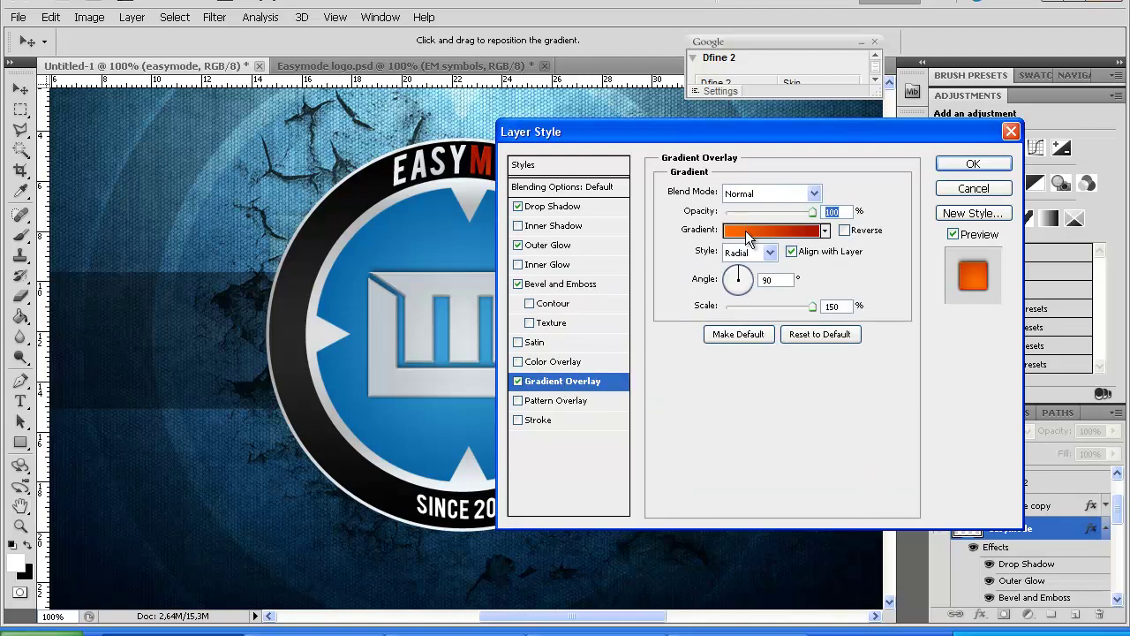
click(748, 232)
click(805, 227)
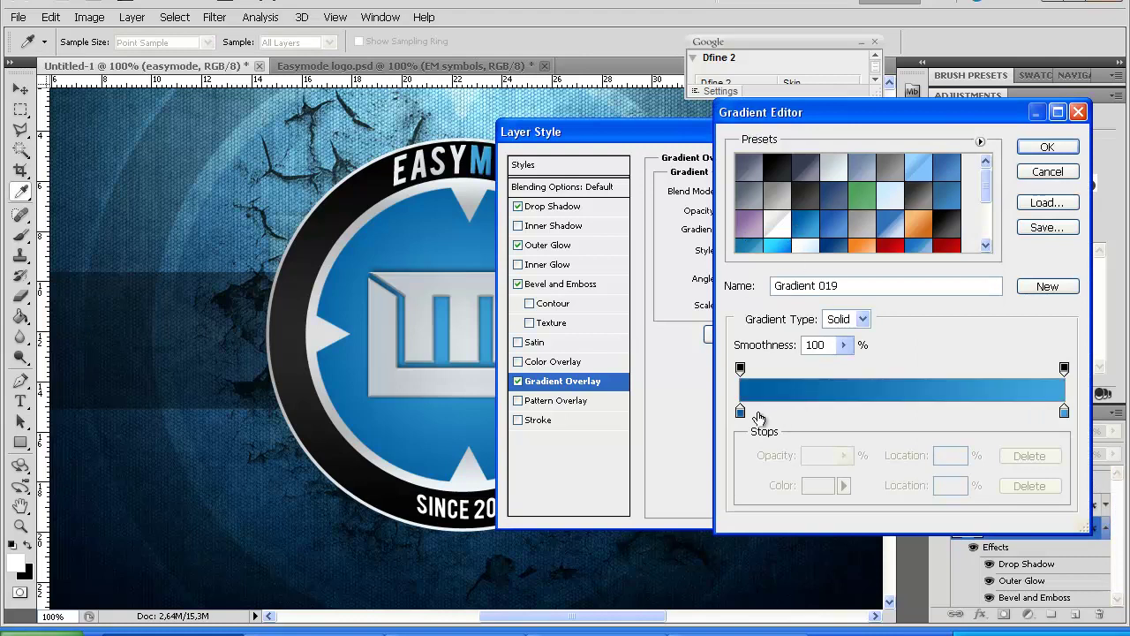
drag(740, 411, 687, 417)
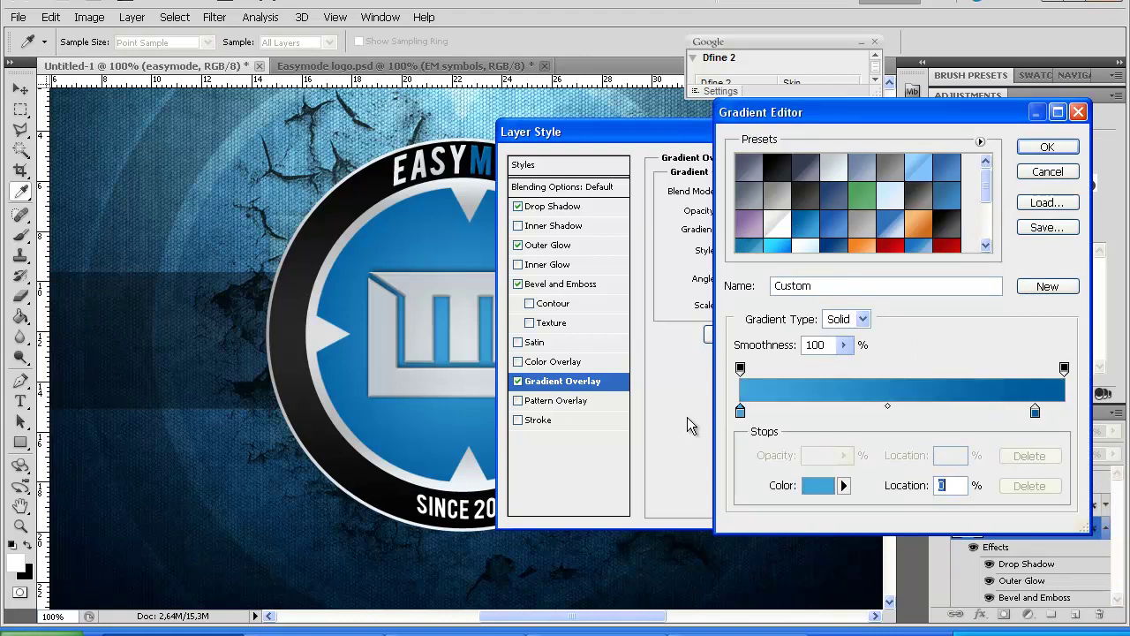
click(1036, 412)
click(1047, 147)
Give the MODE lettering a Satin effect in cyan 05cbf5 at 46% opacity and apply the layer style.
drag(649, 132, 798, 134)
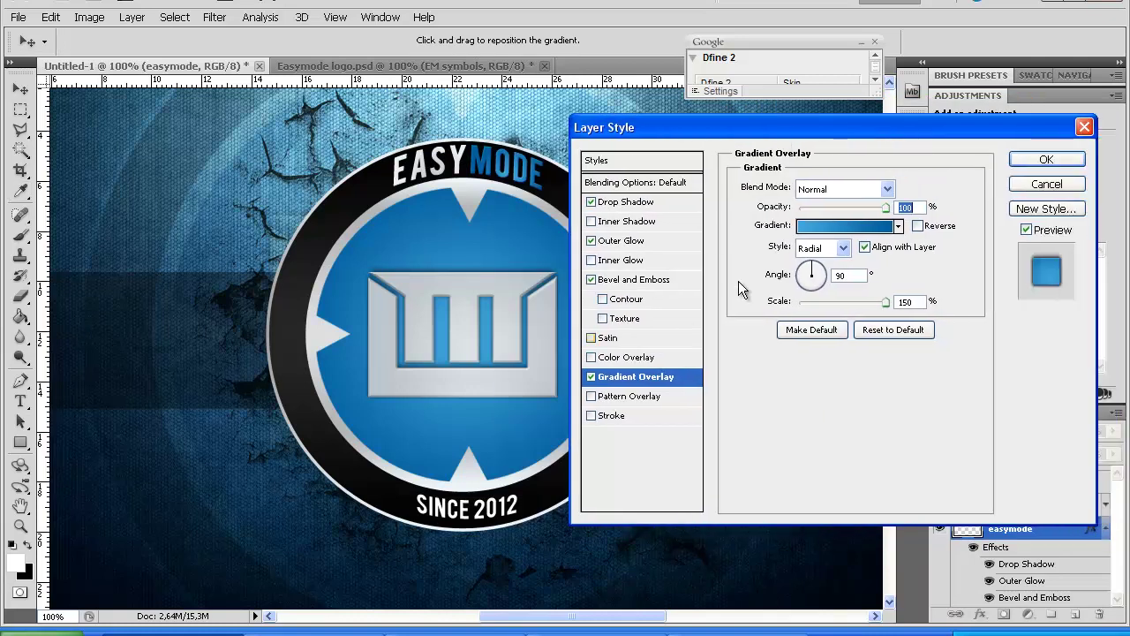
click(608, 337)
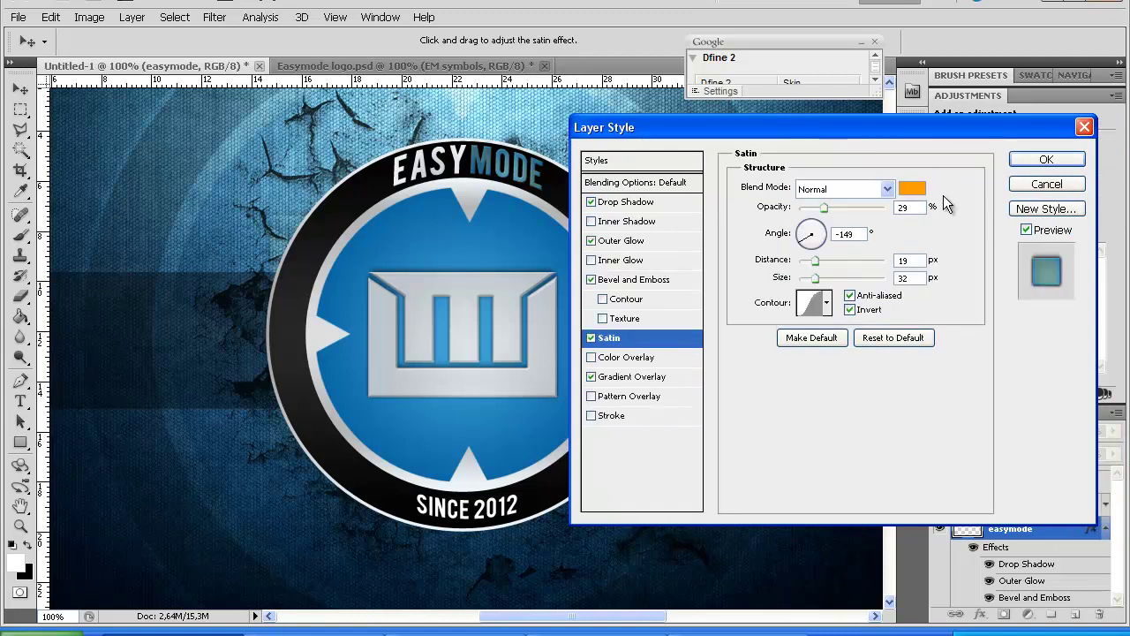
click(894, 190)
click(783, 336)
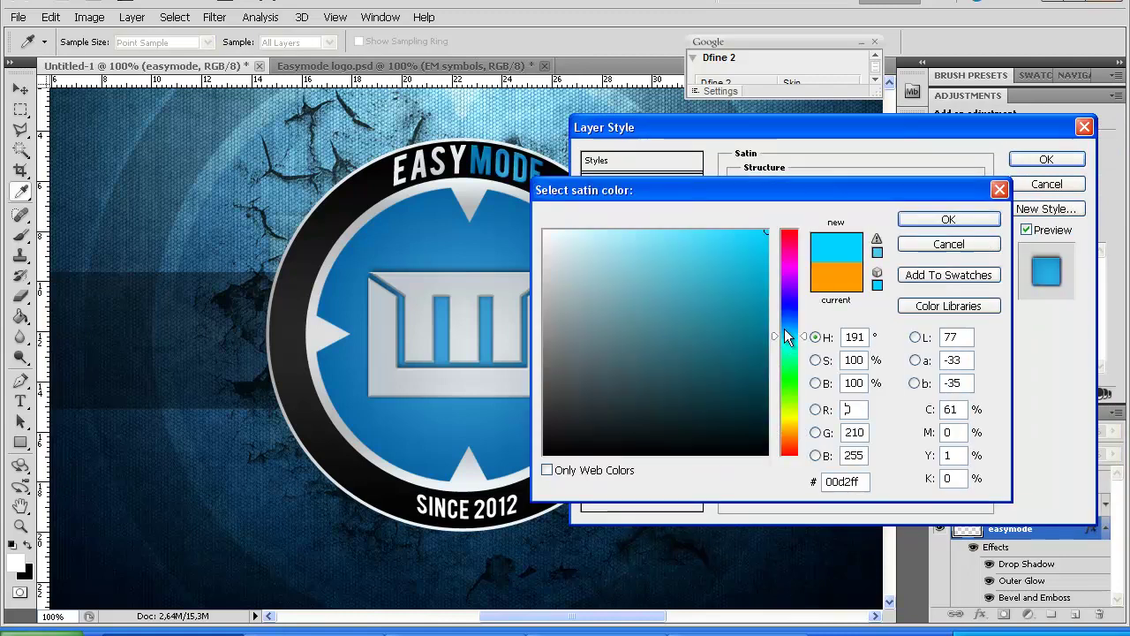
mouse_move(766, 259)
mouse_down()
mouse_move(745, 251)
mouse_move(737, 274)
mouse_move(764, 239)
mouse_up()
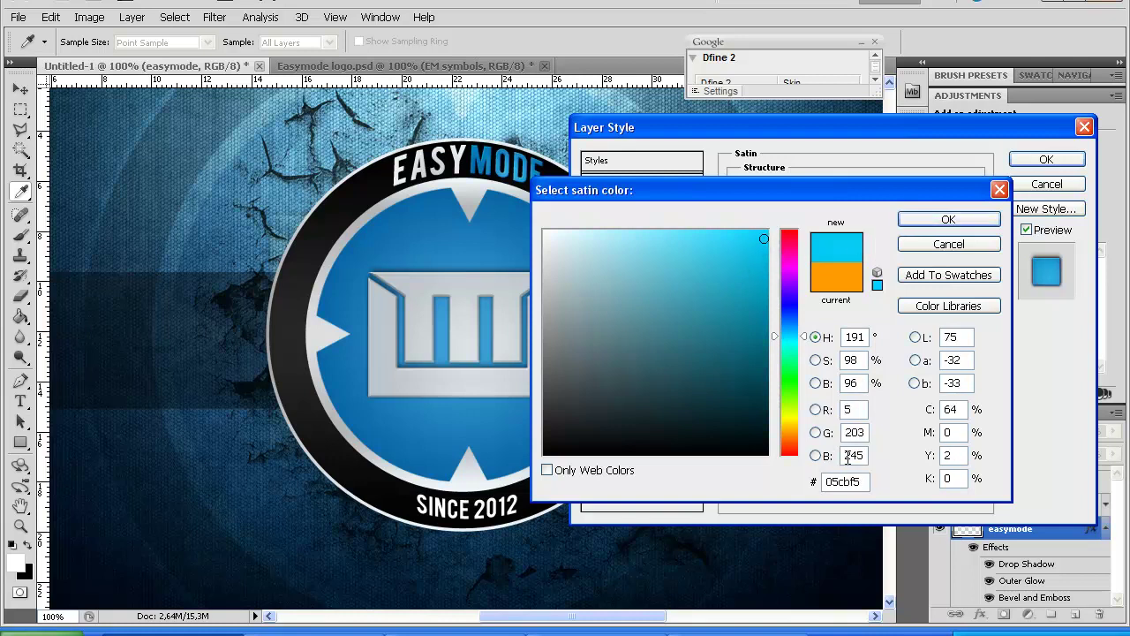
click(865, 481)
click(933, 215)
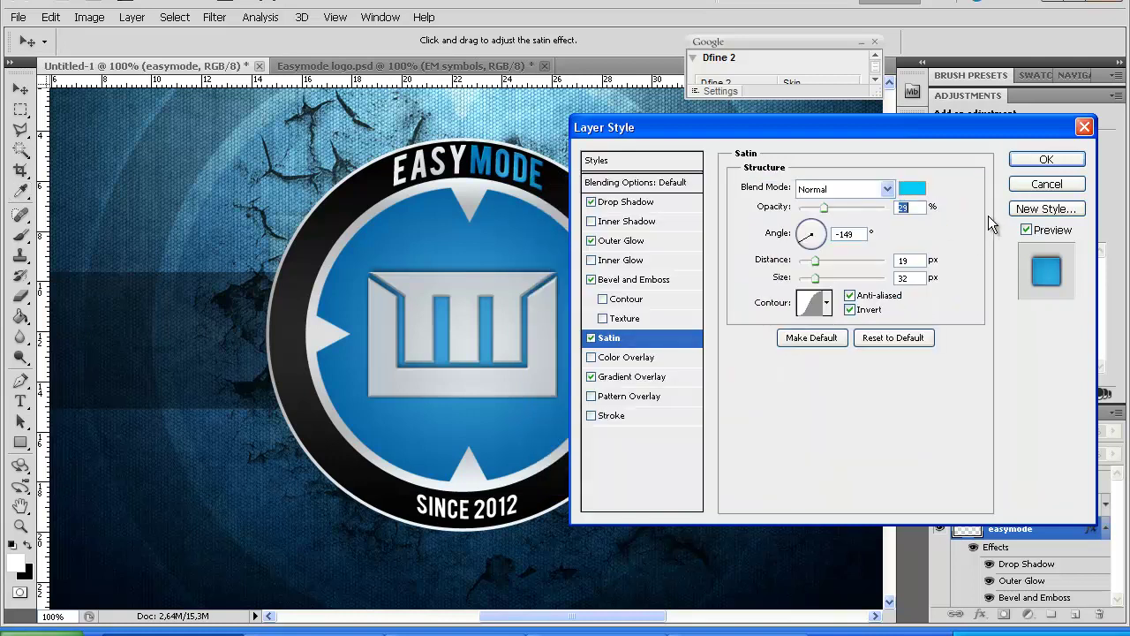
drag(848, 207, 840, 207)
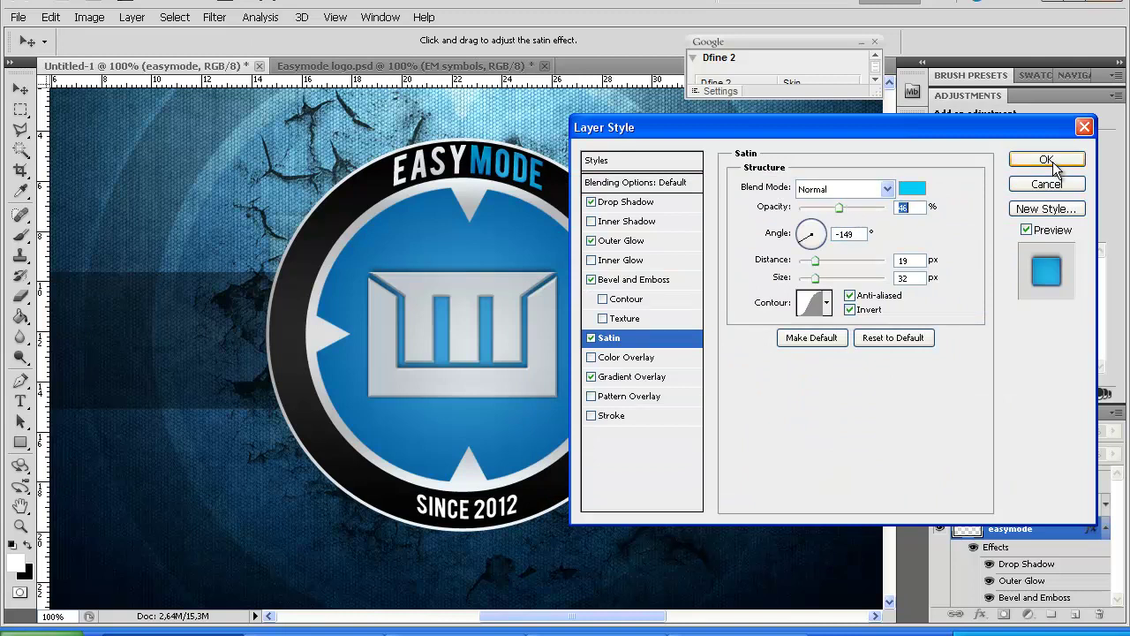
click(1047, 161)
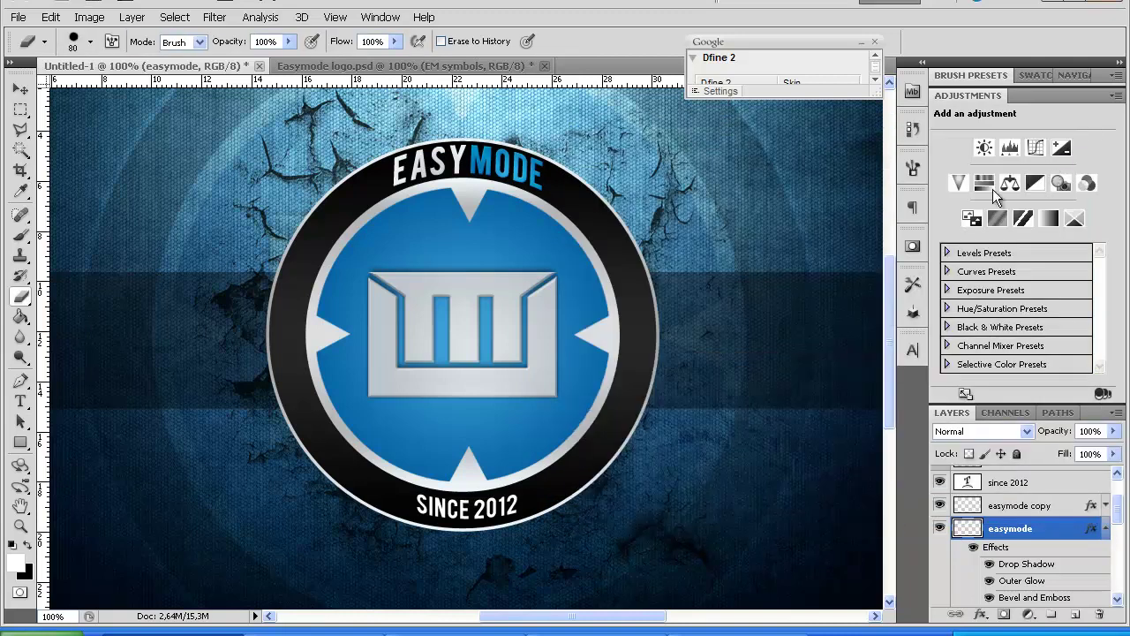
Collapse the easymode layer's effects list and rename the layer mode.
click(1106, 529)
double_click(1024, 530)
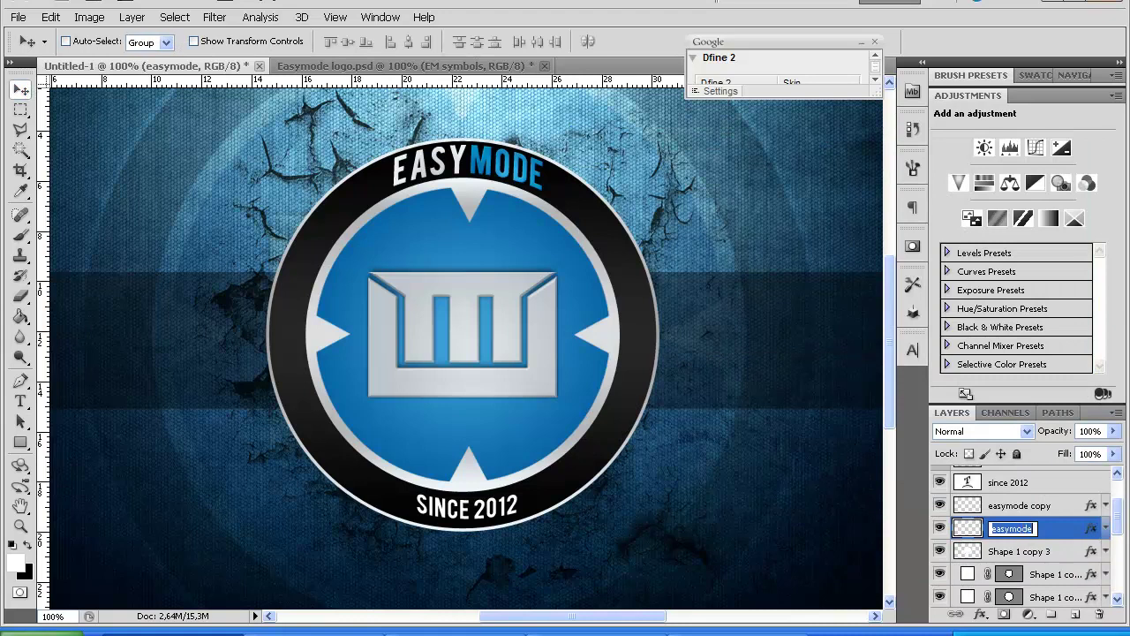
text(mode)
key(Return)
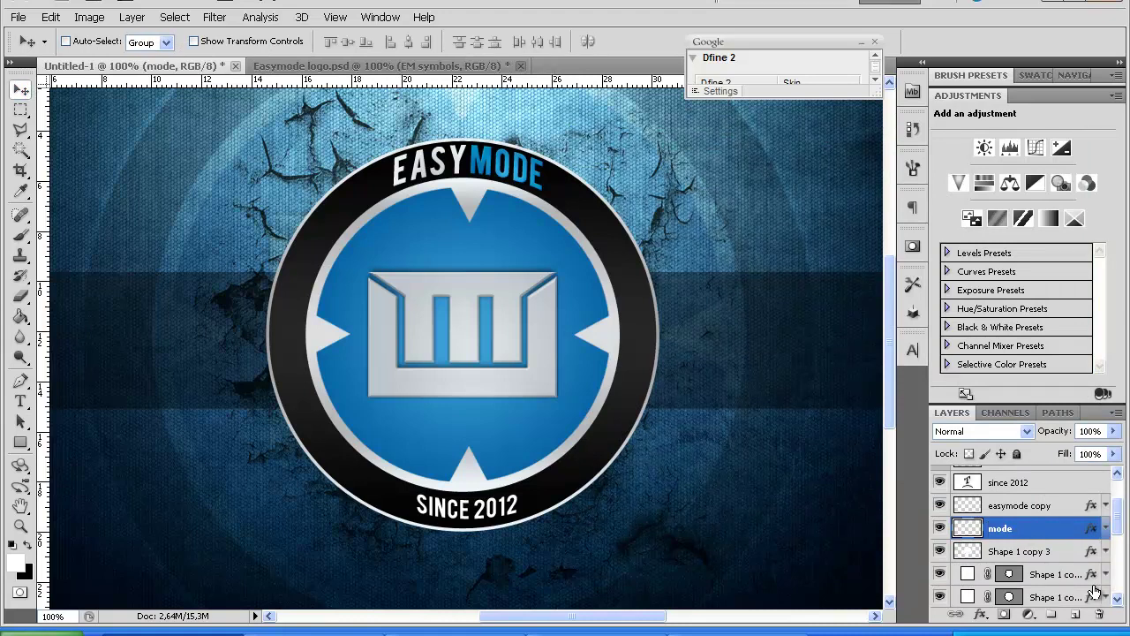
Rename the easymode copy layer easy.
double_click(1025, 506)
text(eas)
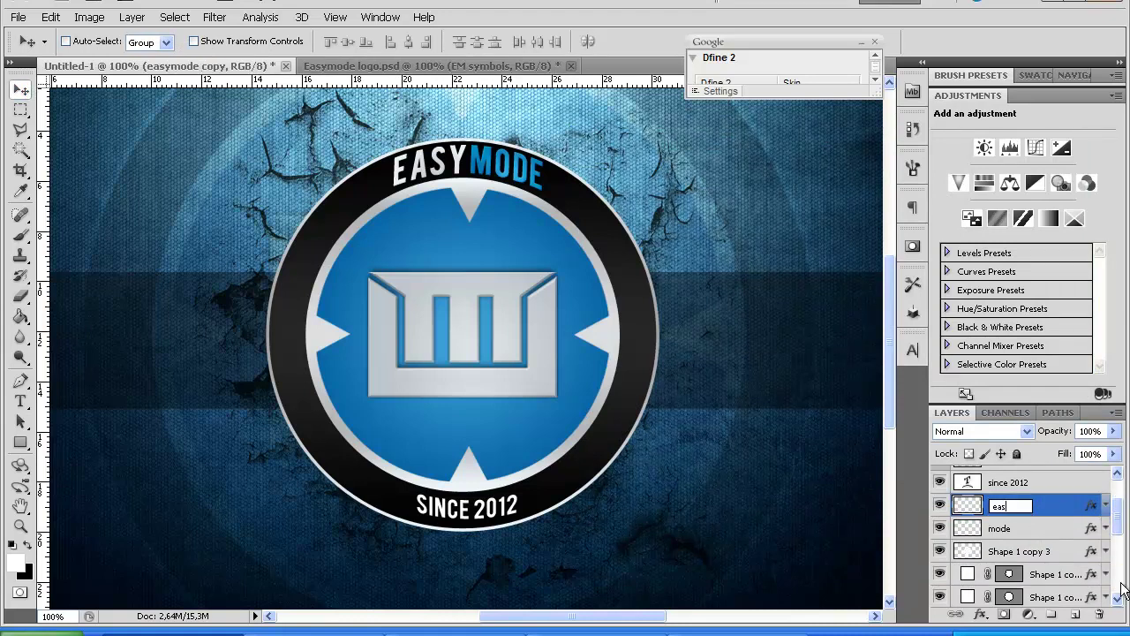
text(y)
key(Return)
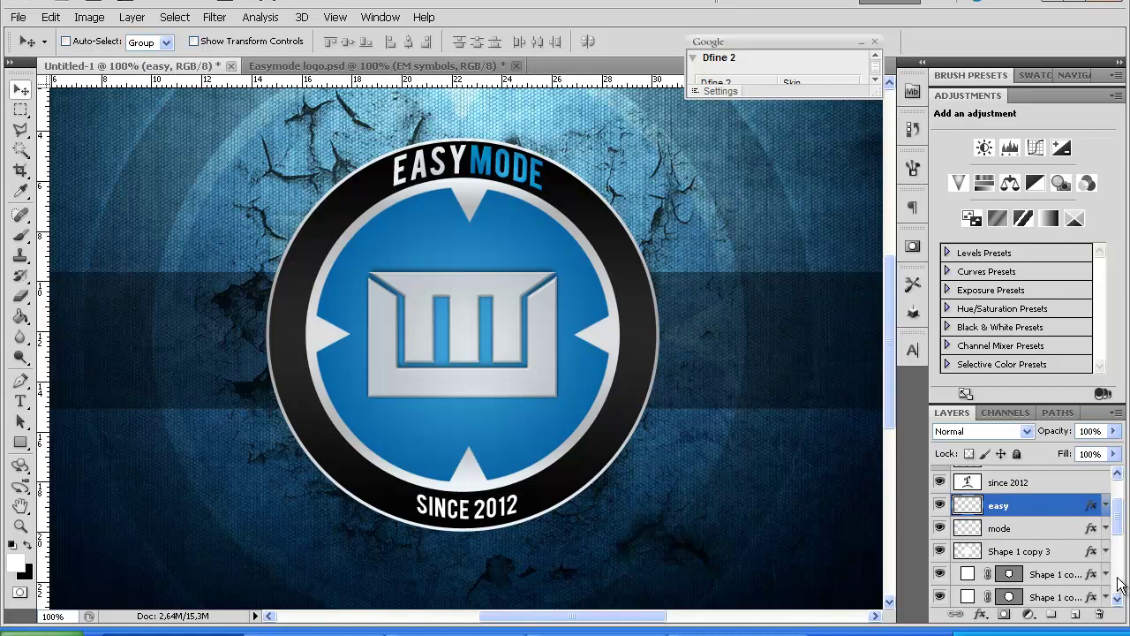
Merge the easy and mode layers into one layer and toggle its visibility to check the lettering.
shift+click(1015, 528)
right_click(1016, 530)
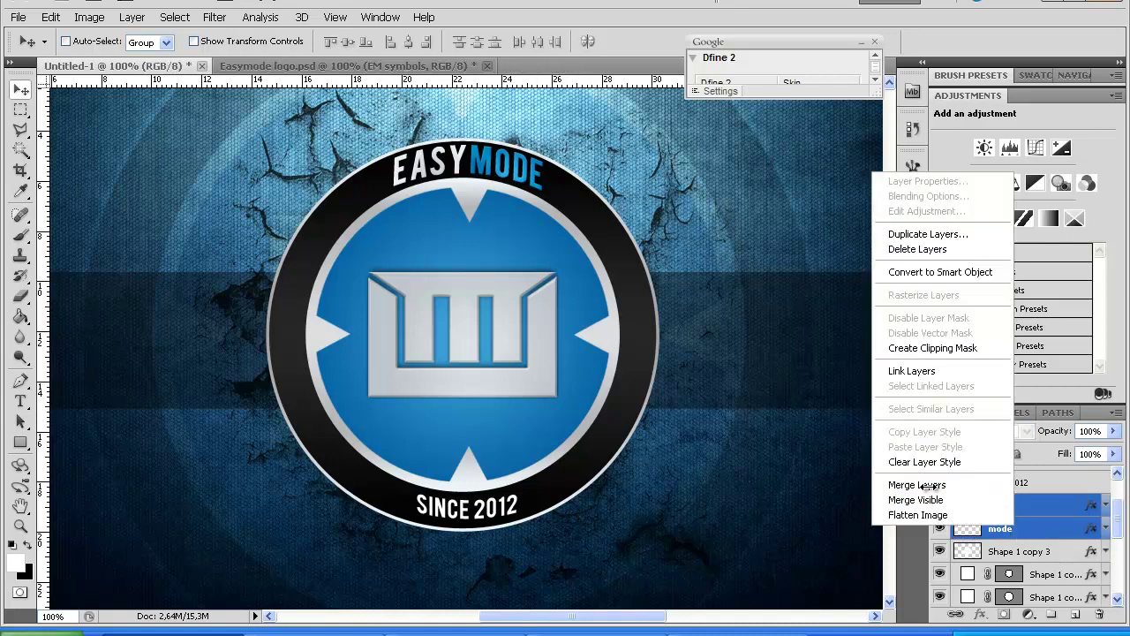
click(919, 485)
click(939, 505)
click(939, 505)
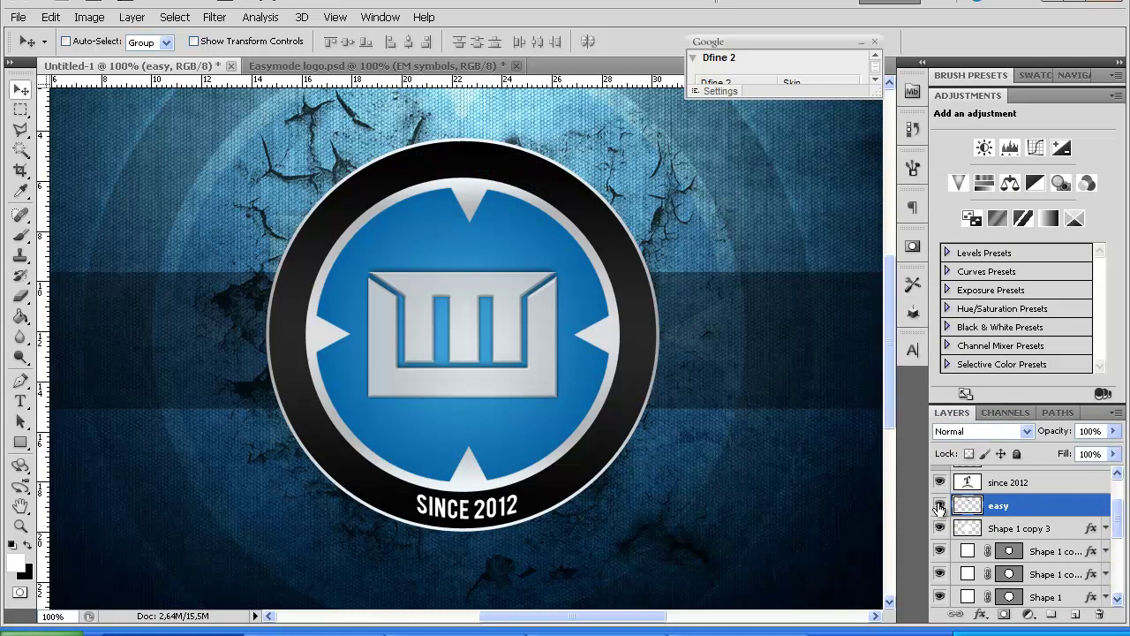
Add the white text EASYMODE in Bebas at 48 pt on the dark band to the left of the logo.
key(ctrl+minus)
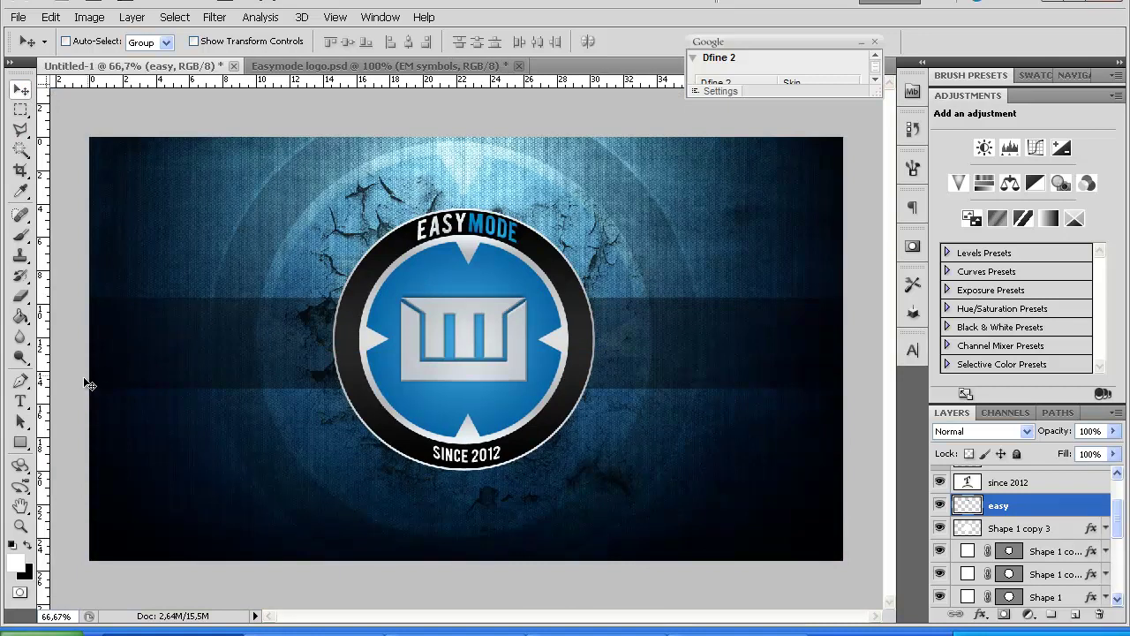
click(21, 403)
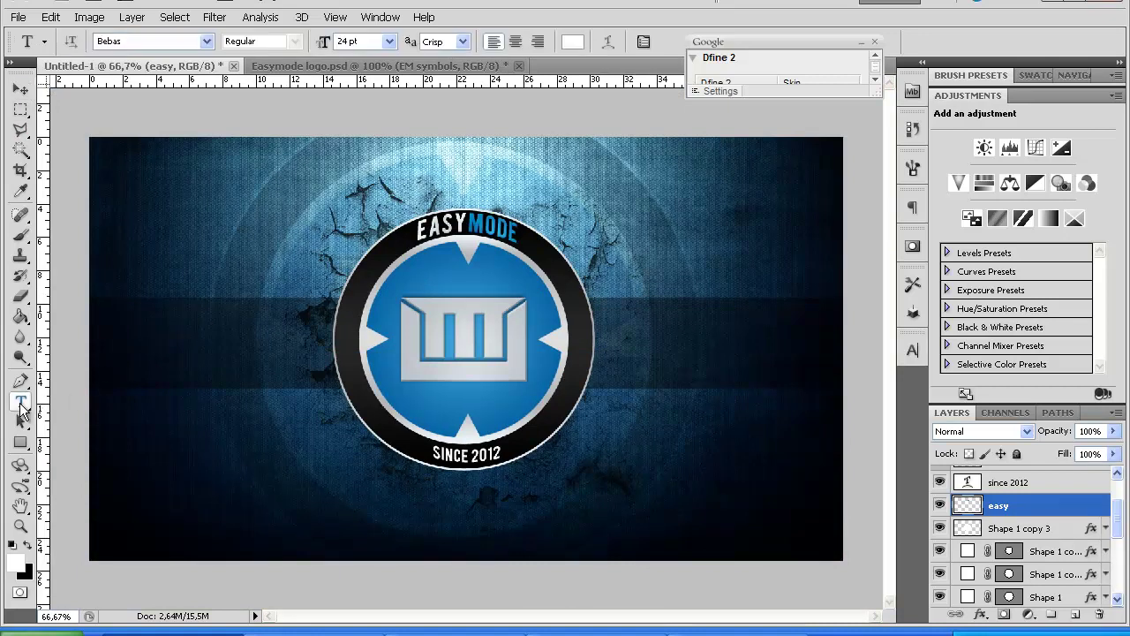
click(113, 360)
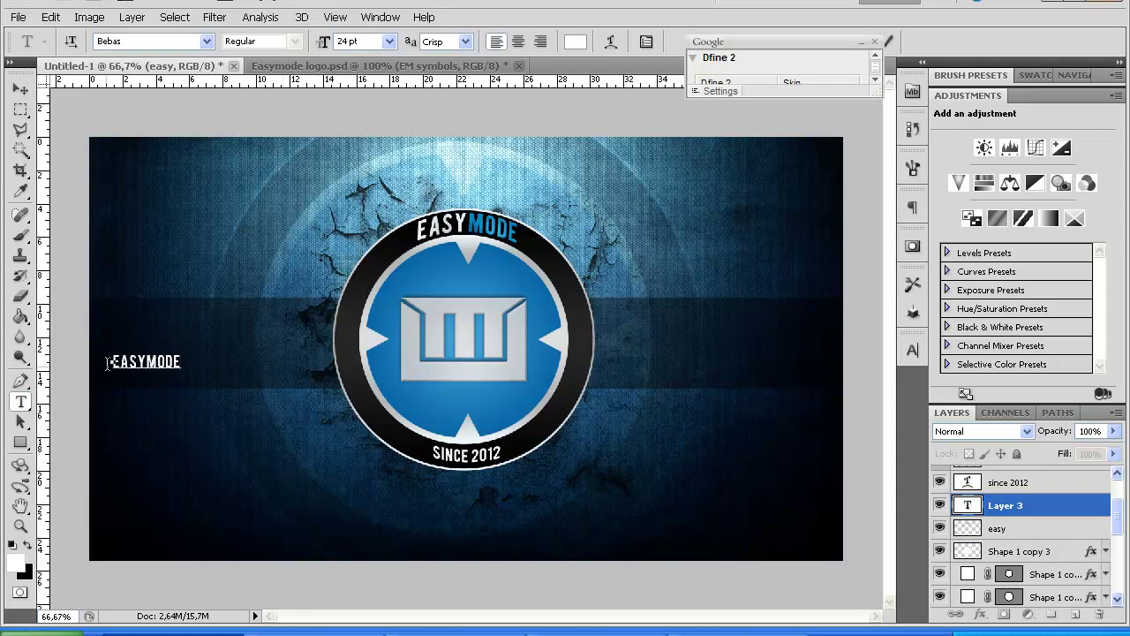
drag(107, 363, 196, 362)
click(389, 41)
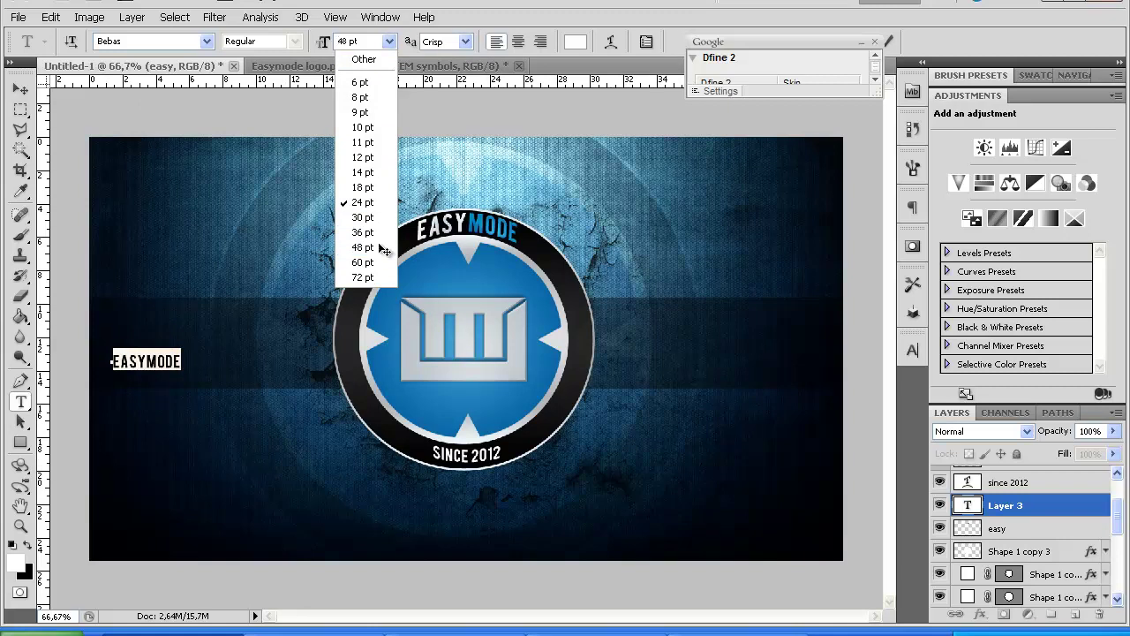
click(382, 249)
click(206, 41)
scroll(378, 296, down, 5)
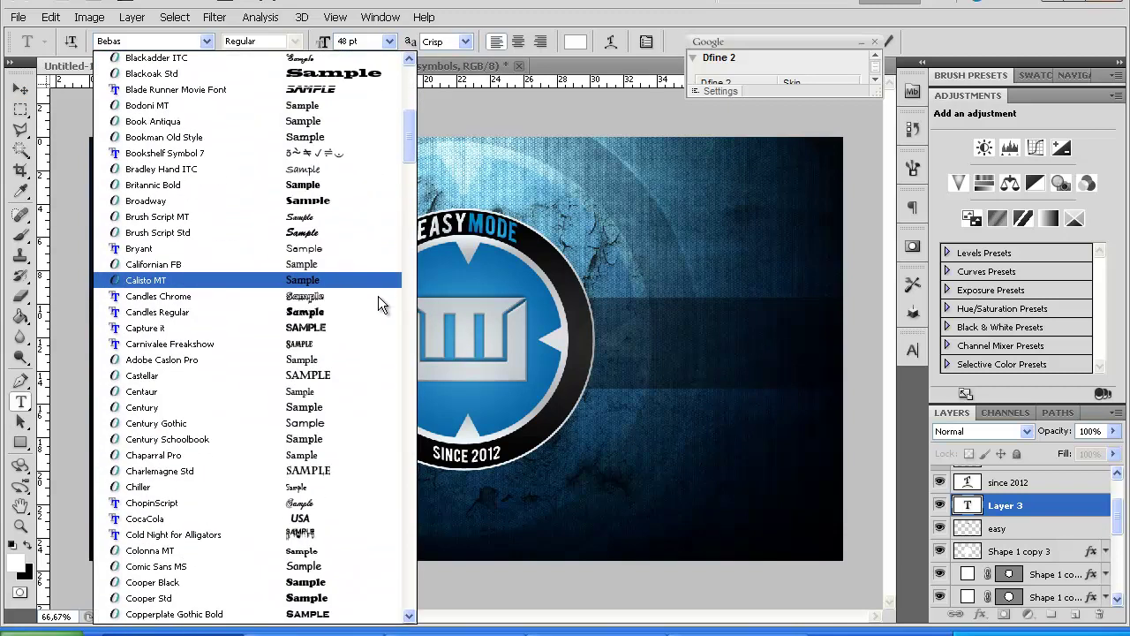
drag(404, 148, 402, 214)
click(20, 89)
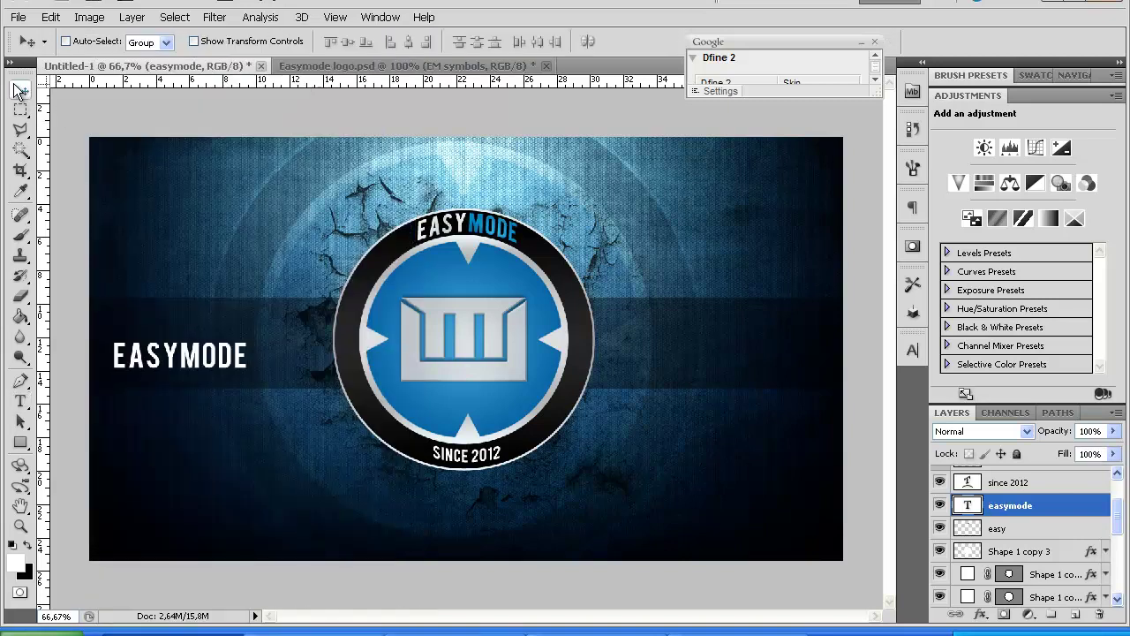
Turn off Smart Guides and position the EASYMODE text between the banner's left edge and the logo.
drag(204, 366, 198, 354)
click(334, 16)
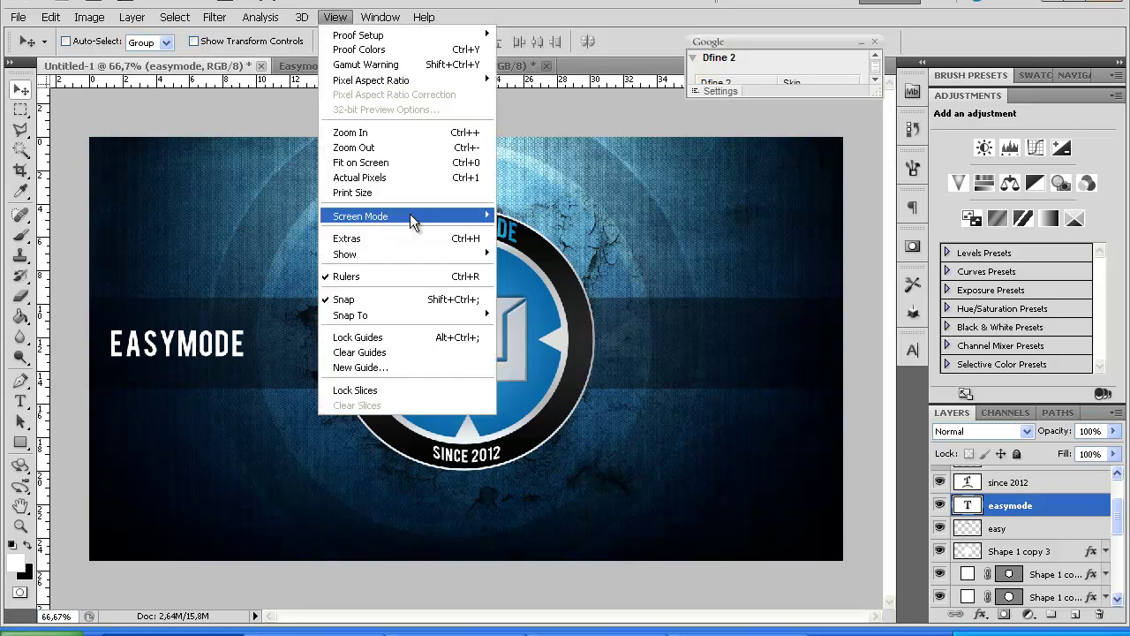
mouse_move(402, 256)
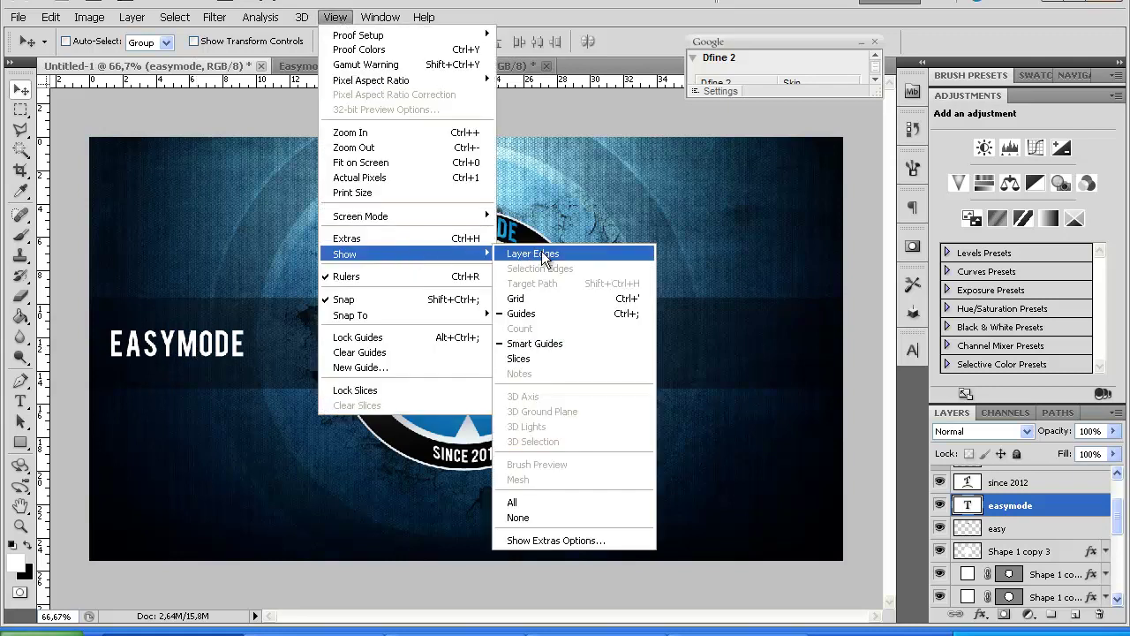
click(544, 346)
drag(131, 353, 140, 353)
Add the text SERBIA at 48 pt on the dark band right of the logo and move it towards the banner's right edge.
click(20, 401)
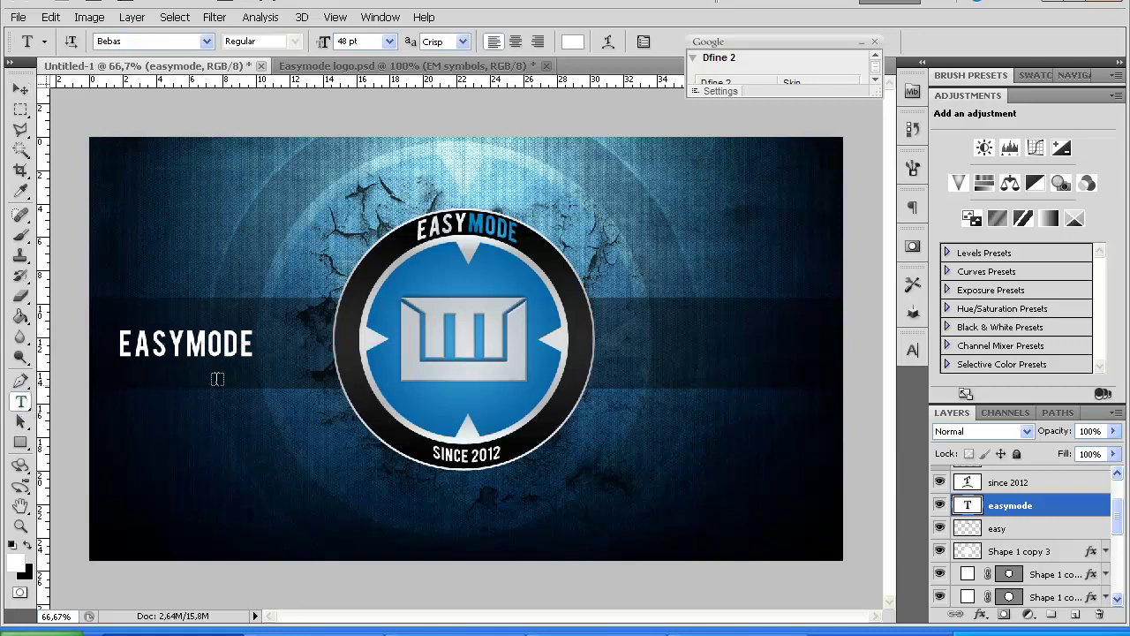
click(638, 346)
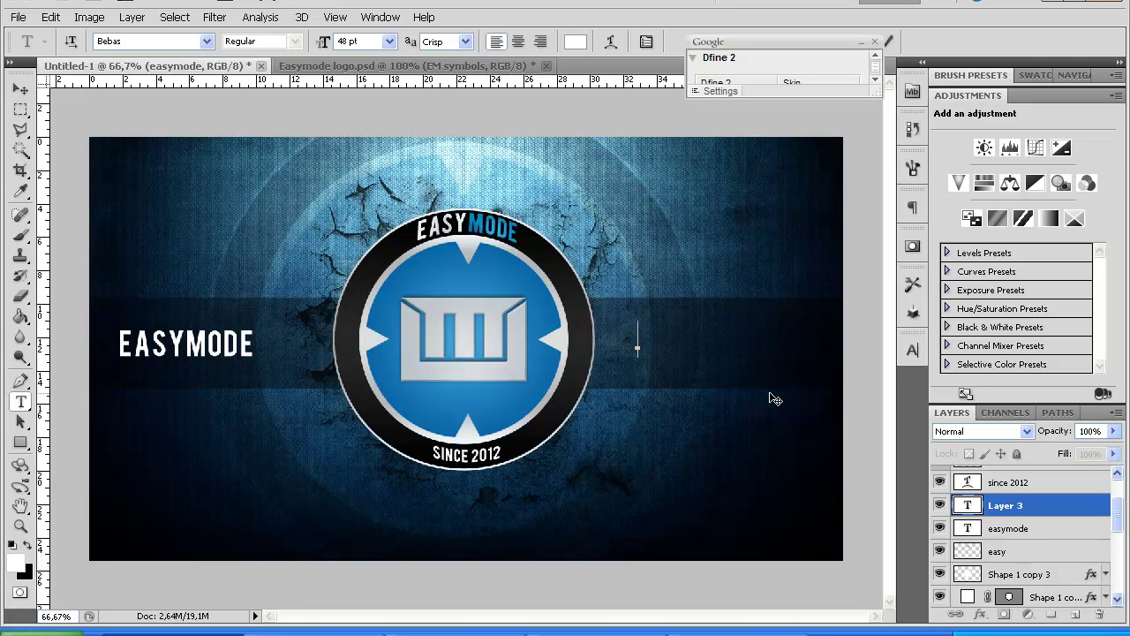
text(SERBIAN)
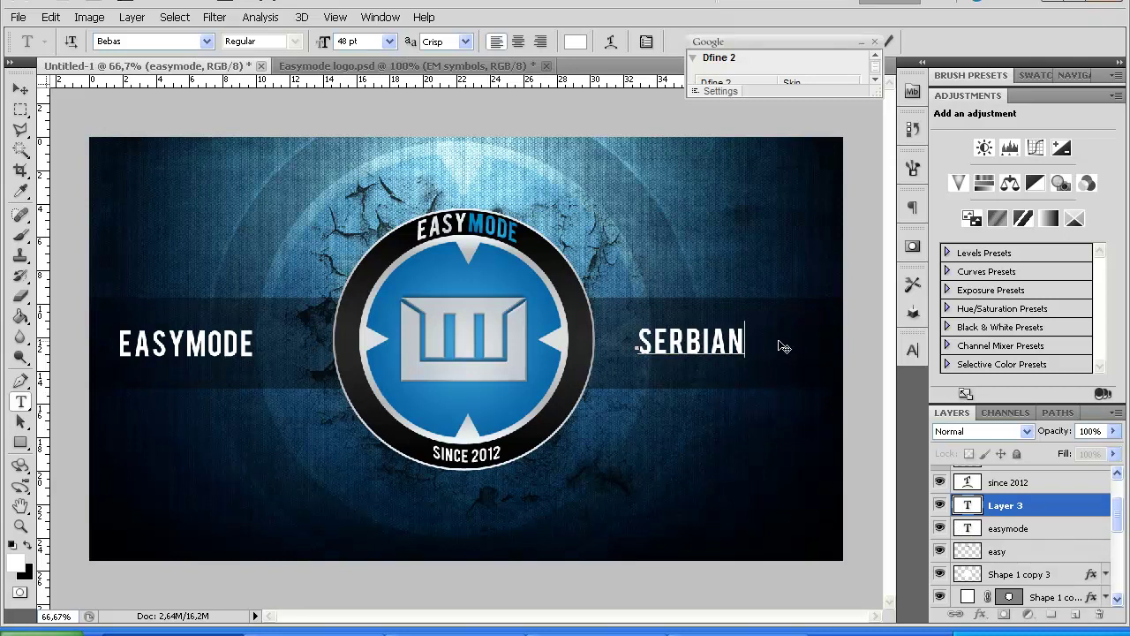
key(BackSpace)
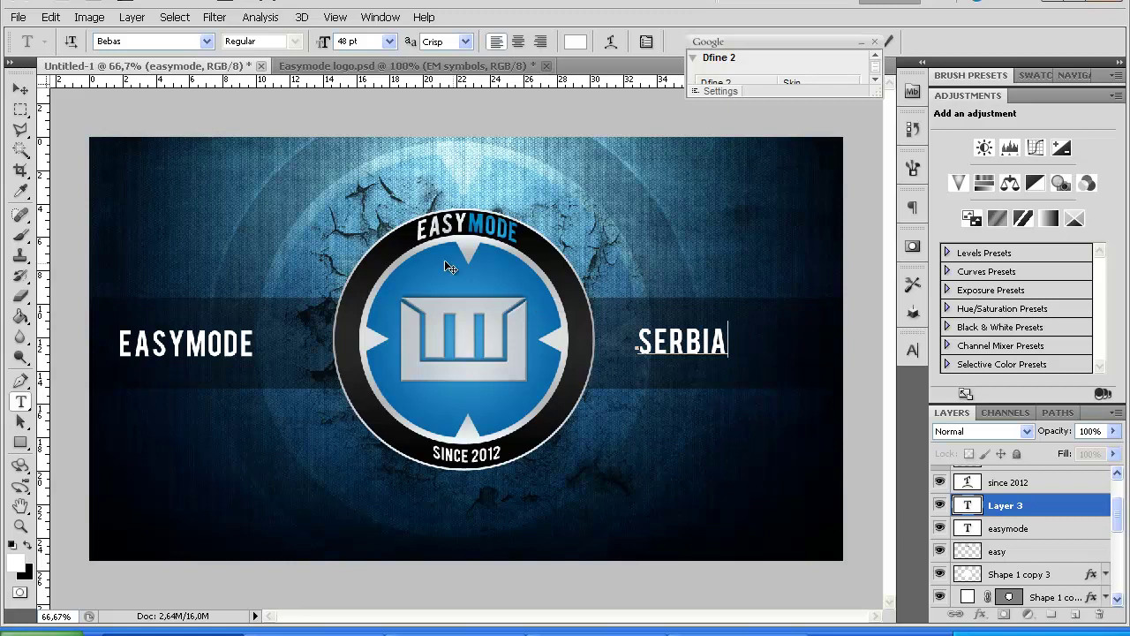
click(20, 89)
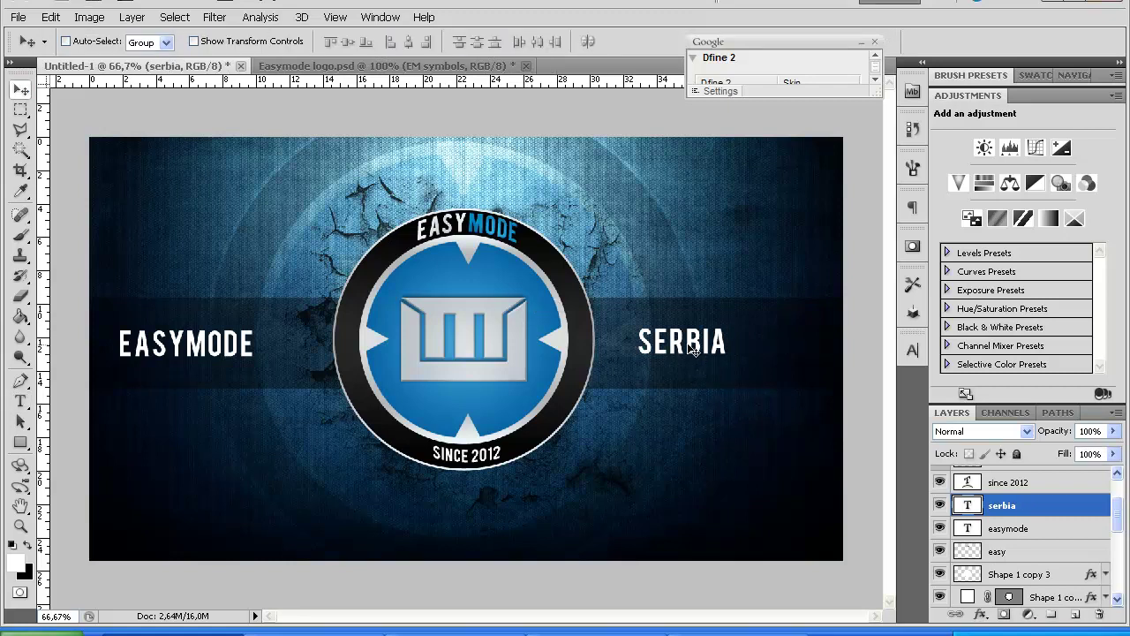
drag(720, 382, 846, 351)
Replace the SERBIA text with TEAM and place it near the right end of the dark band.
click(21, 401)
click(738, 347)
text(.TEAM)
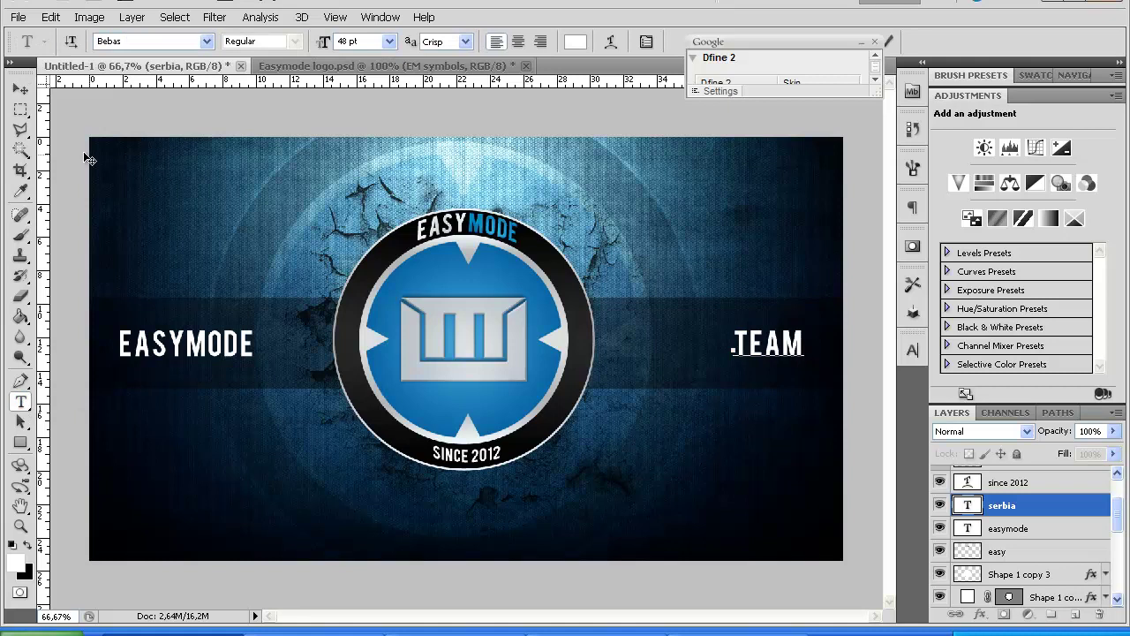
click(21, 89)
drag(781, 351, 800, 355)
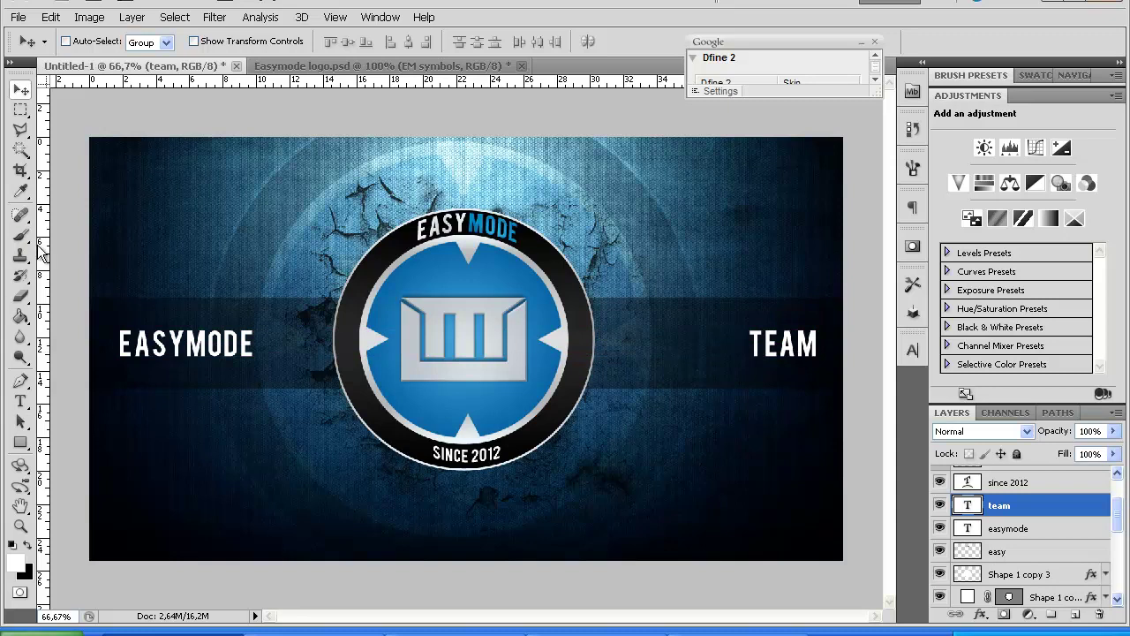
Enlarge the EASYMODE text to 60 pt and shift it slightly left on the dark band.
click(20, 401)
drag(124, 345, 265, 346)
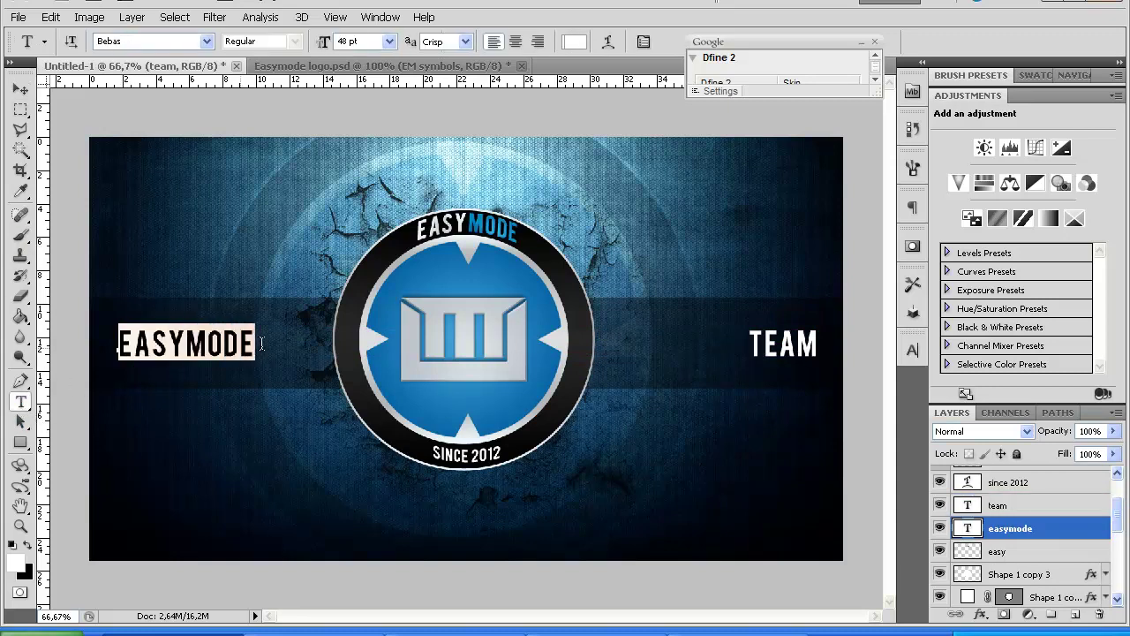
click(390, 42)
click(378, 259)
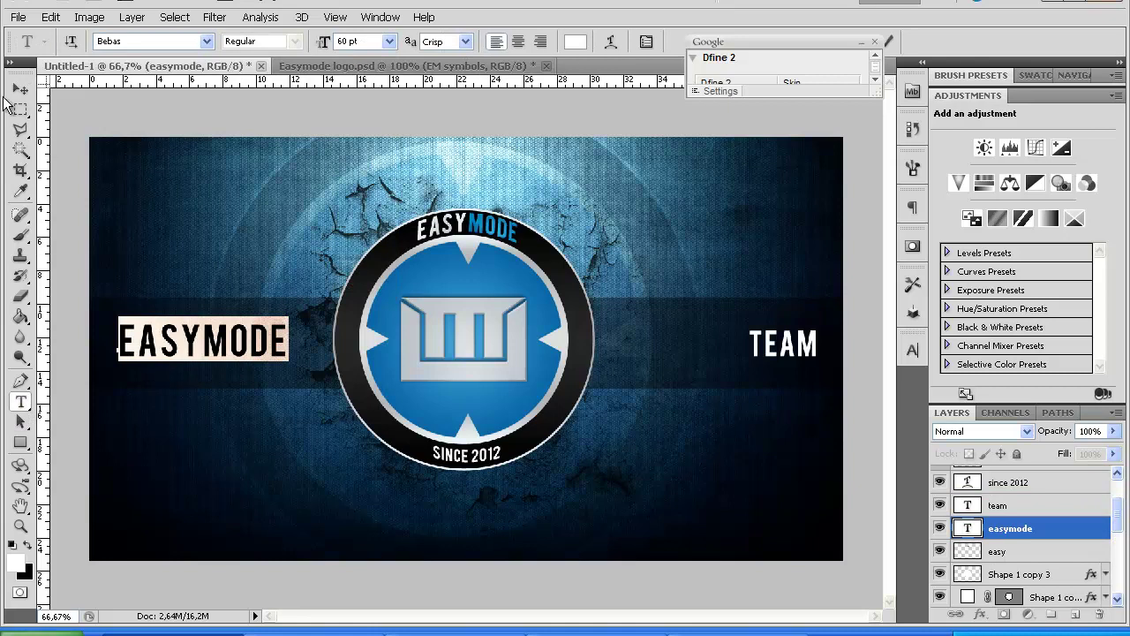
click(20, 90)
drag(179, 331, 157, 354)
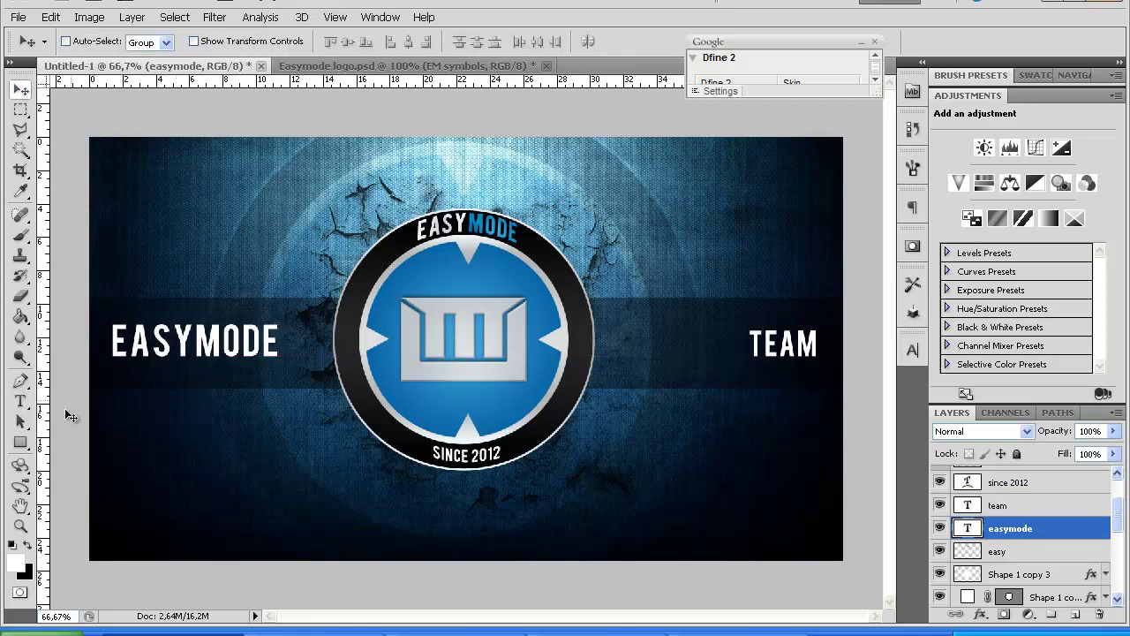
Enlarge the TEAM text to 60 pt and reposition it inside the banner's right edge.
click(20, 402)
drag(756, 347, 822, 347)
click(389, 42)
click(361, 263)
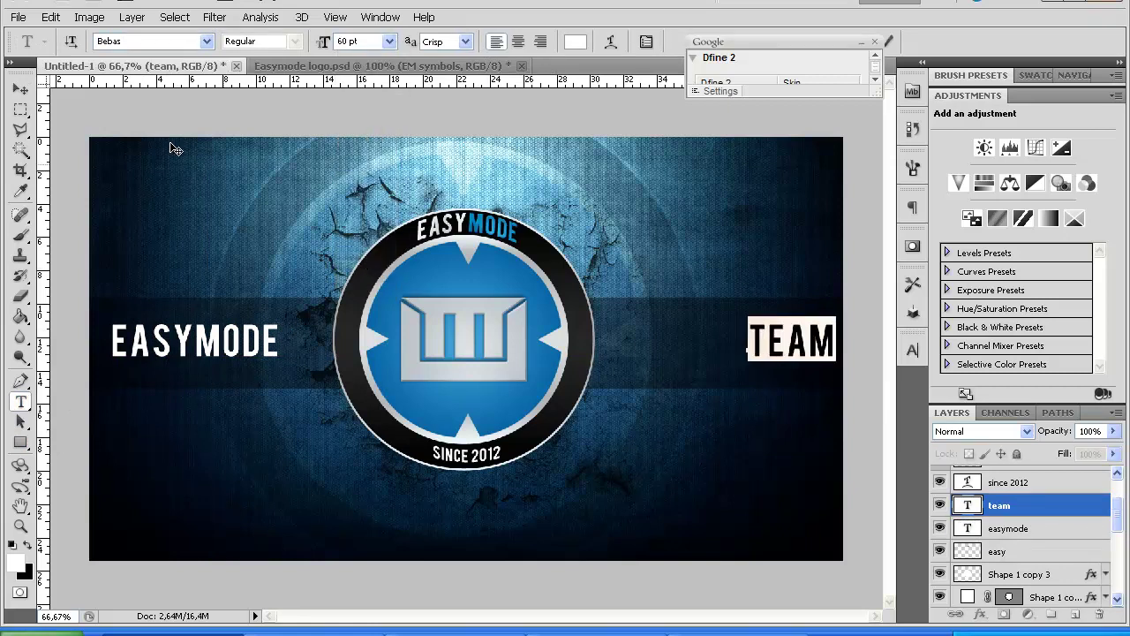
click(20, 90)
drag(810, 336, 819, 338)
Add a separate text layer reading SERBIAN on the dark band, starting left of TEAM.
key(ctrl+plus)
drag(500, 618, 658, 560)
key(ctrl+plus)
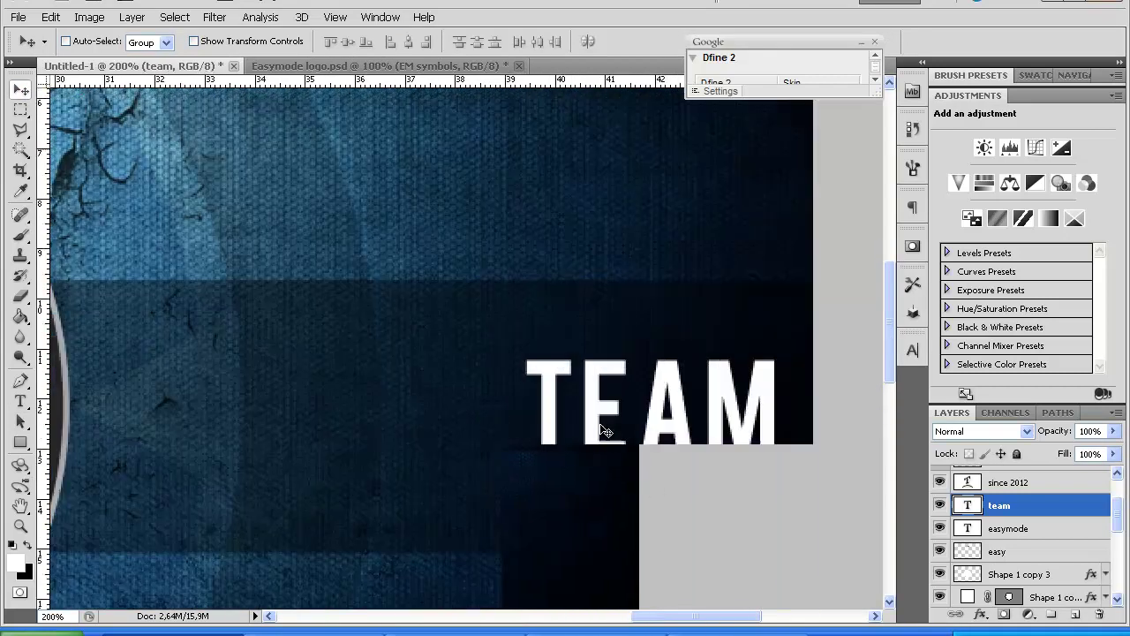
click(20, 402)
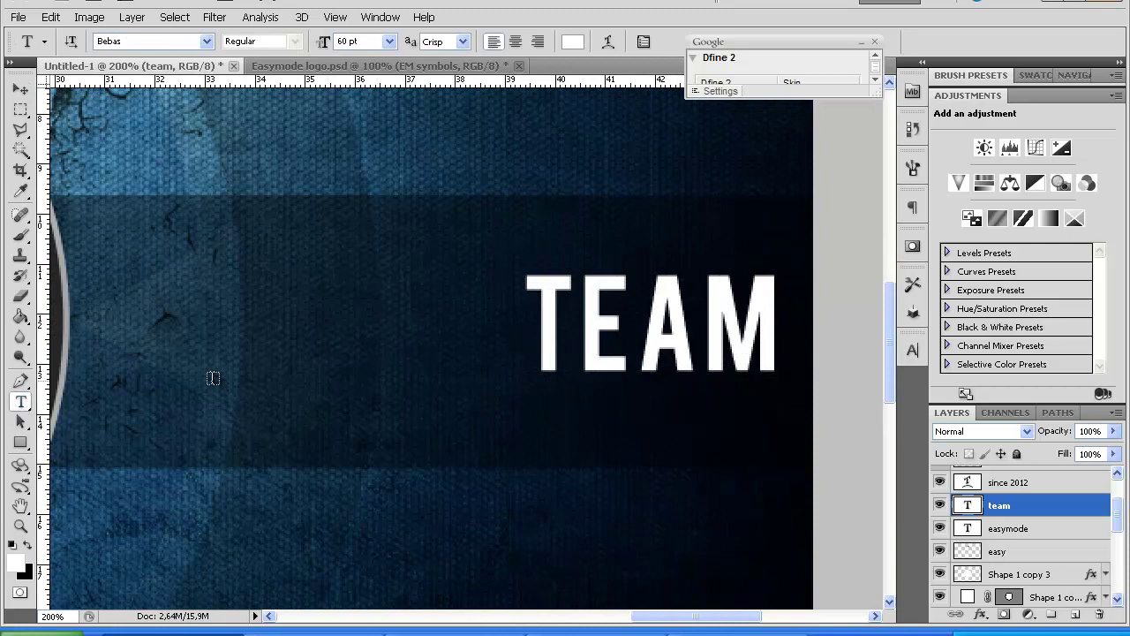
click(311, 371)
text(ser)
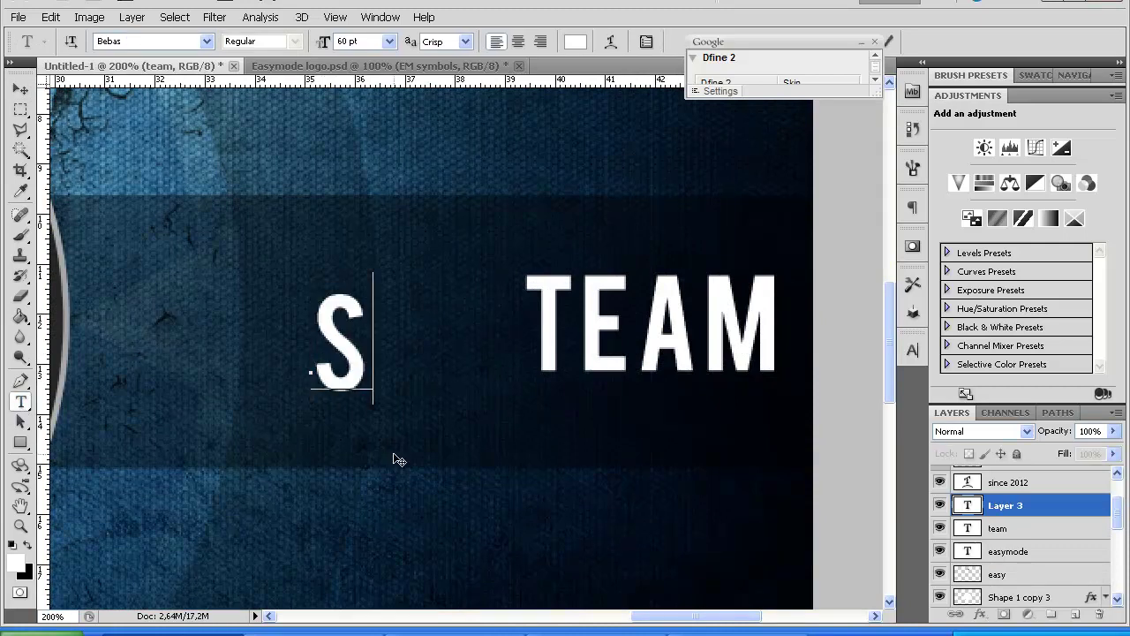
text(bia)
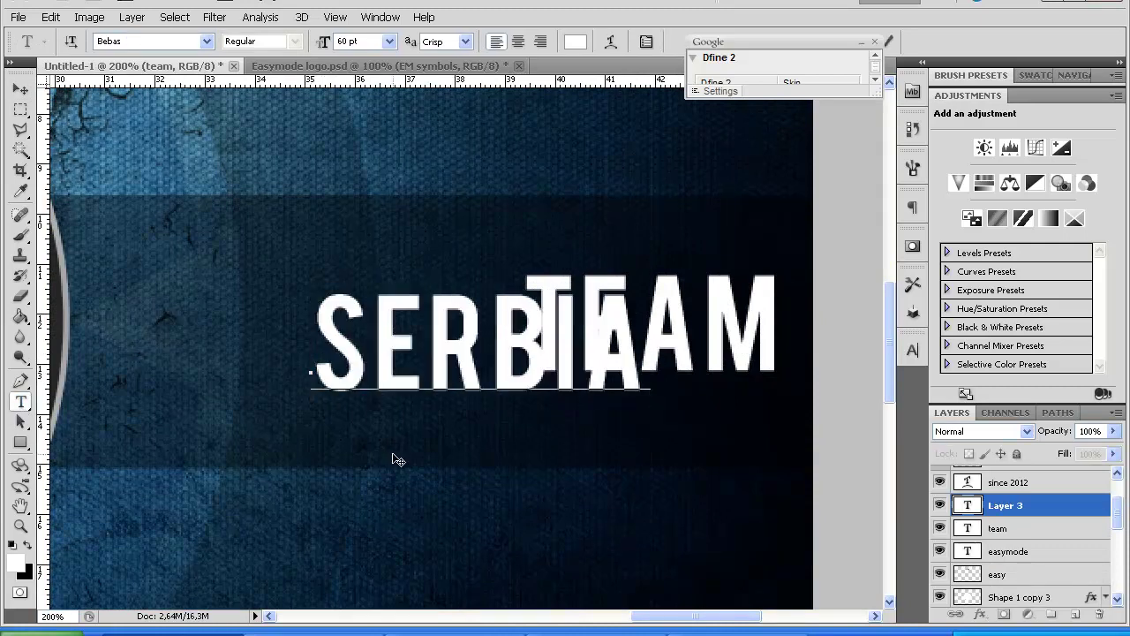
drag(319, 361, 649, 353)
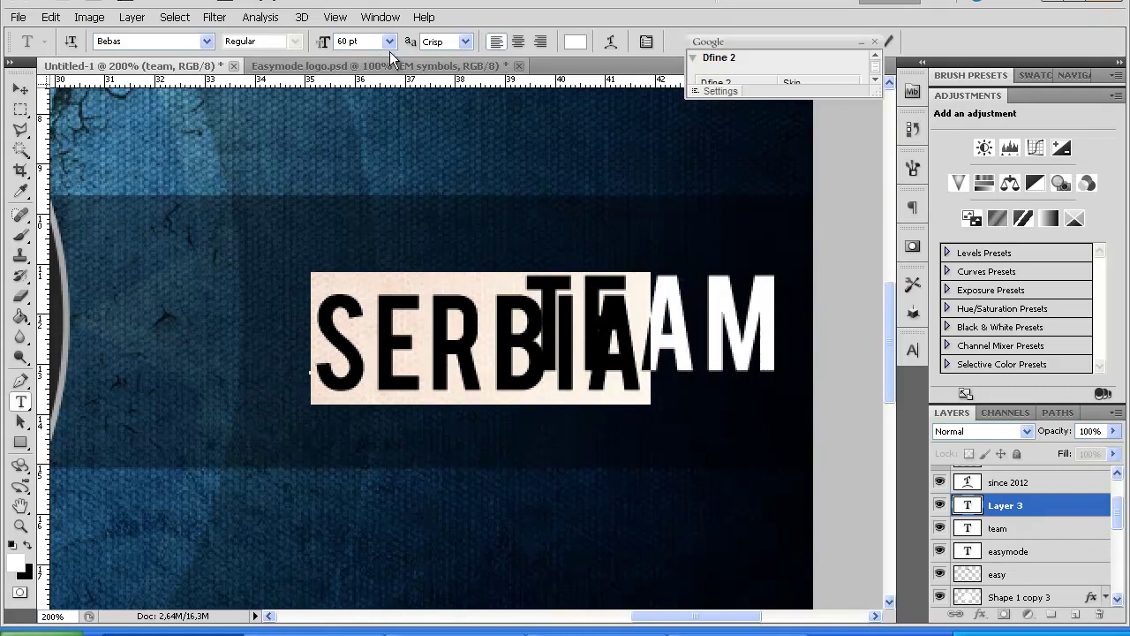
click(643, 344)
text(n)
Reduce the SERBIAN text to 18 pt and place it directly before TEAM on the same baseline.
drag(706, 331, 312, 325)
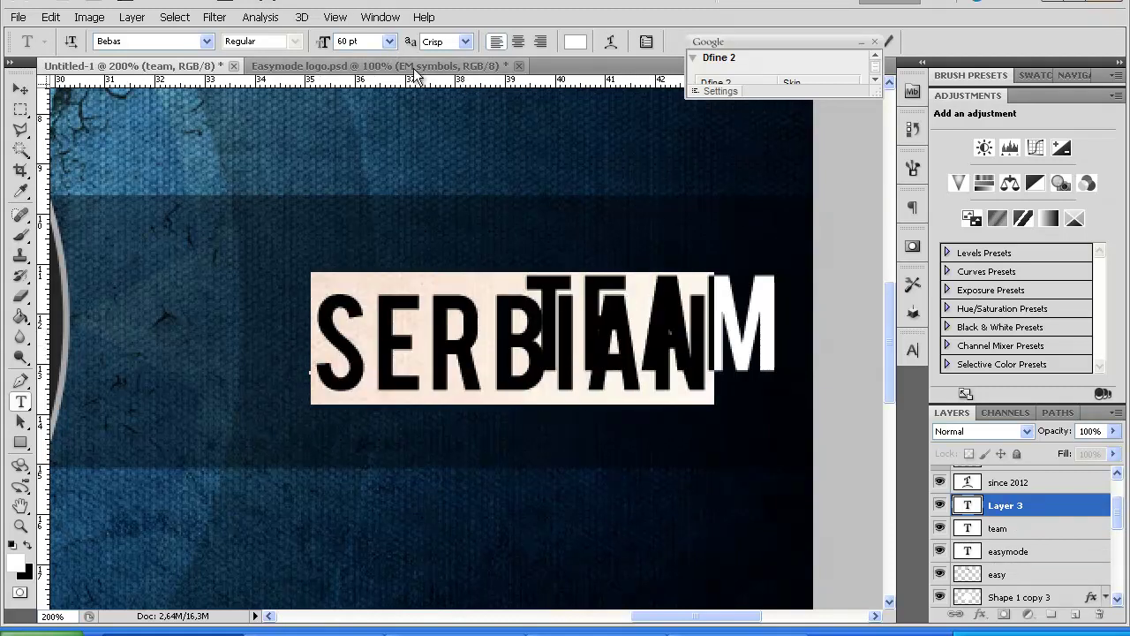
click(388, 42)
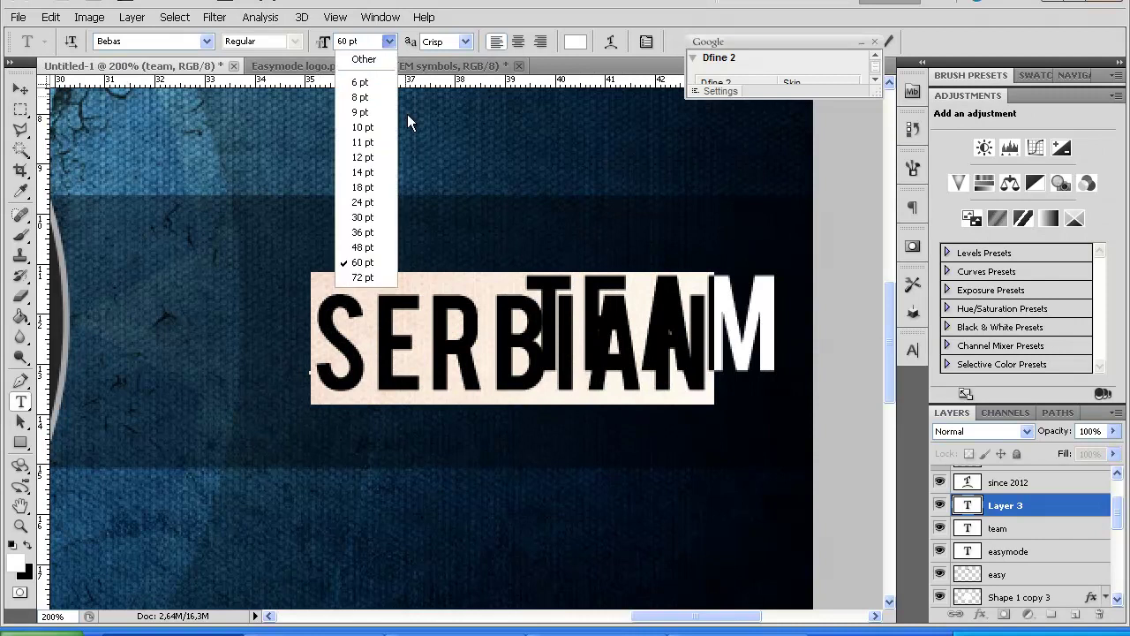
click(383, 188)
click(20, 89)
drag(403, 375, 500, 351)
Draw a small white square with the Rectangle tool on the dark band just right of the logo.
click(20, 442)
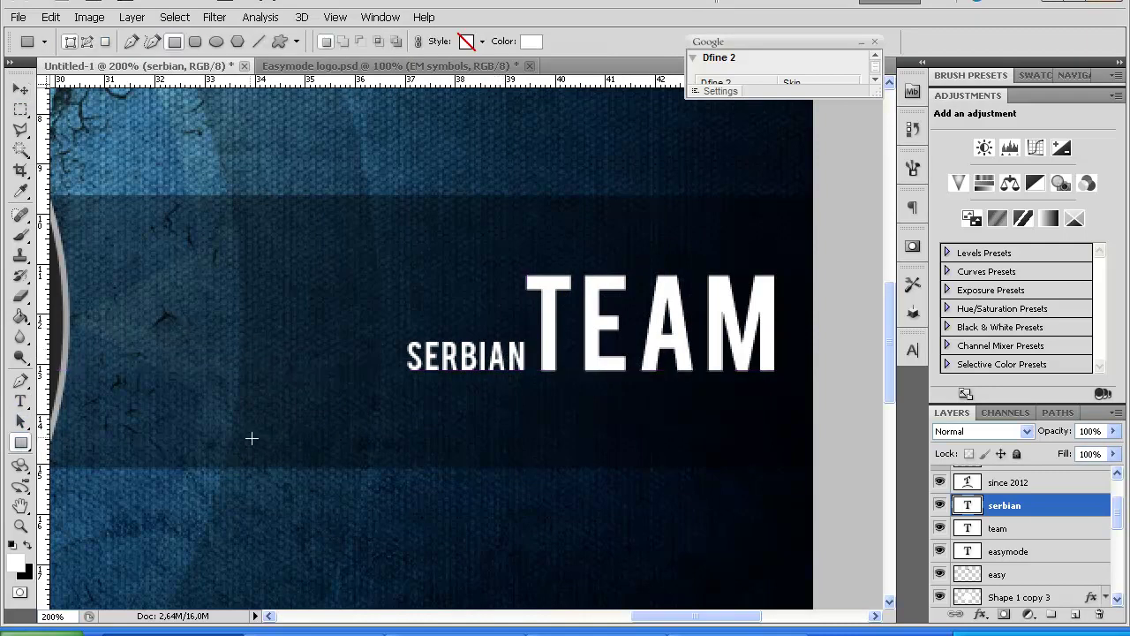
key(ctrl+minus)
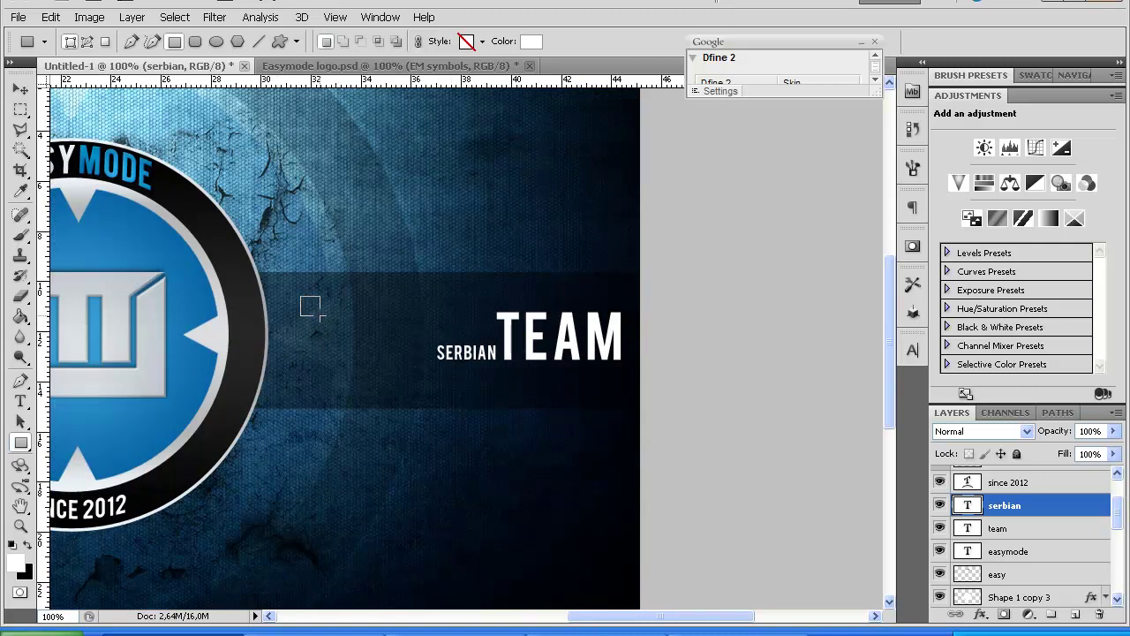
drag(320, 314, 351, 316)
Duplicate the white square twice to form an evenly spaced row of three, then select the Shape 3 layer.
key(v)
key(ctrl+plus)
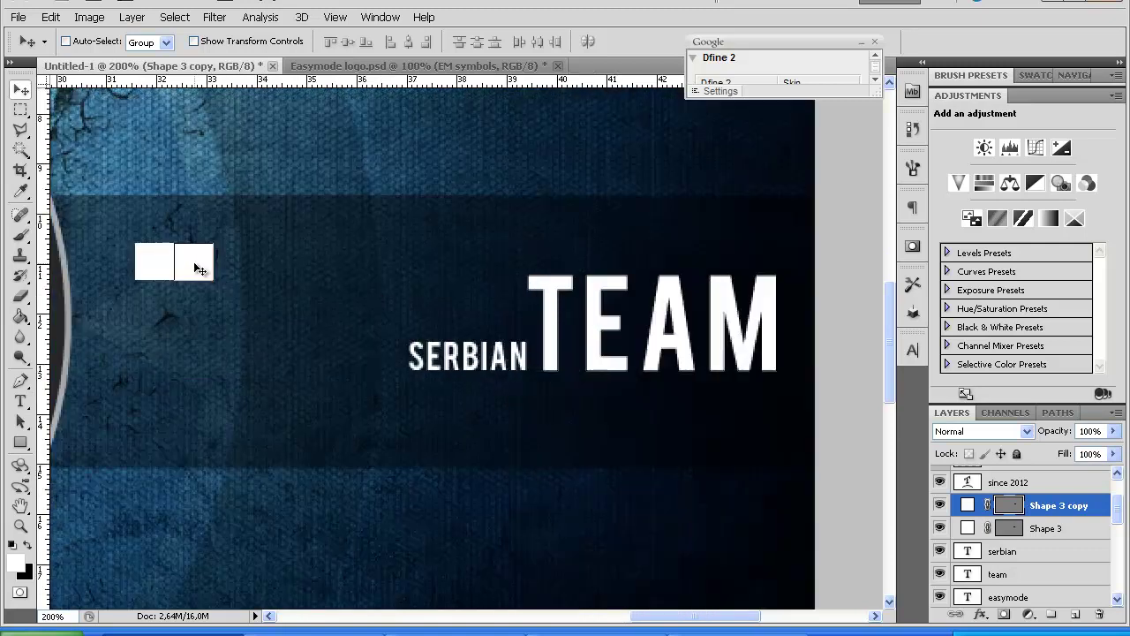
drag(200, 266, 250, 261)
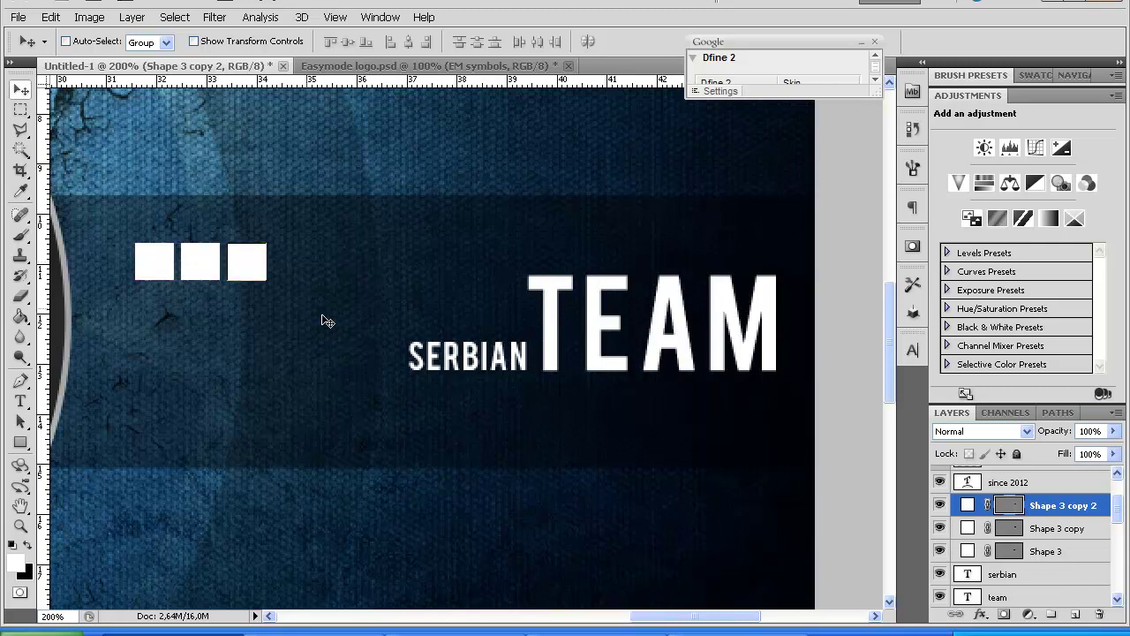
click(1047, 552)
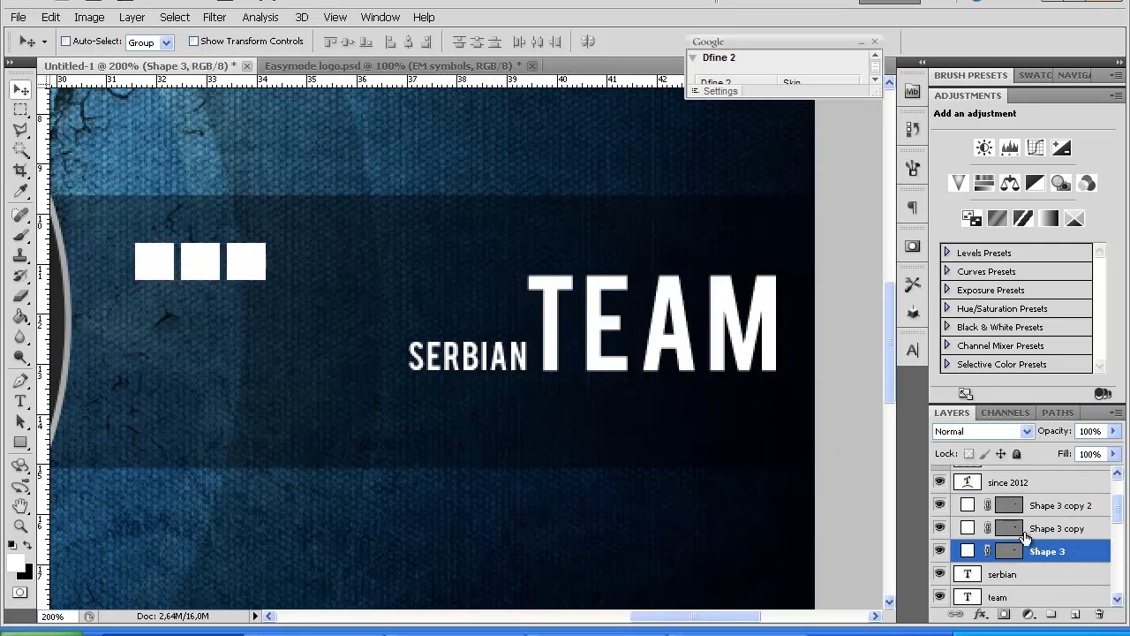
Apply a red Color Overlay to the first of the three squares, on the Shape 3 layer.
key(ctrl+minus)
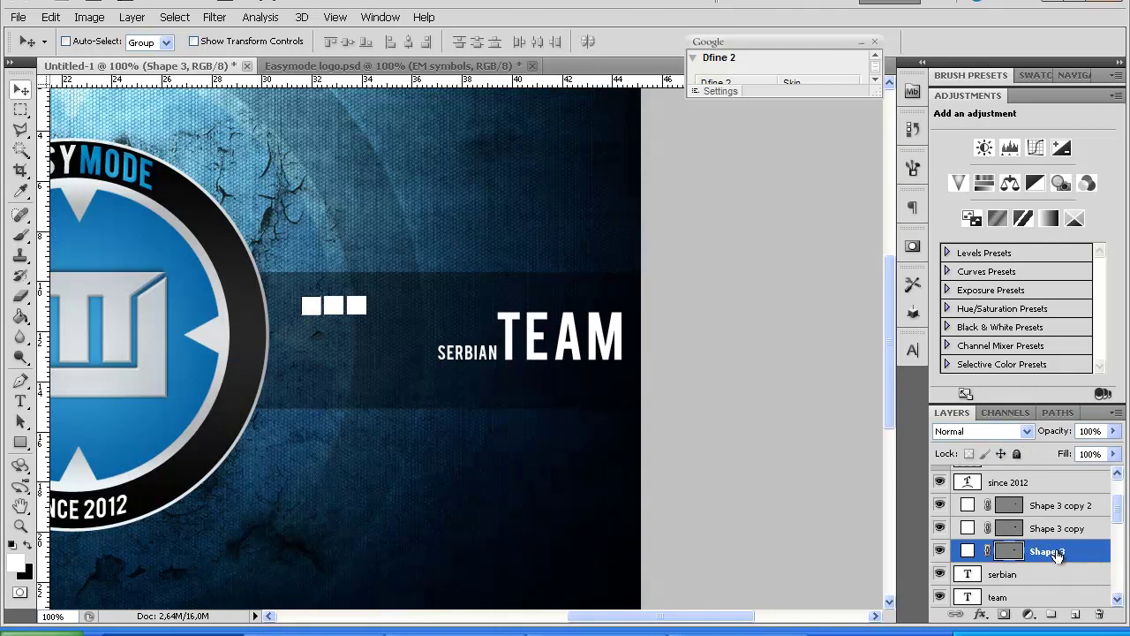
right_click(1059, 556)
click(936, 221)
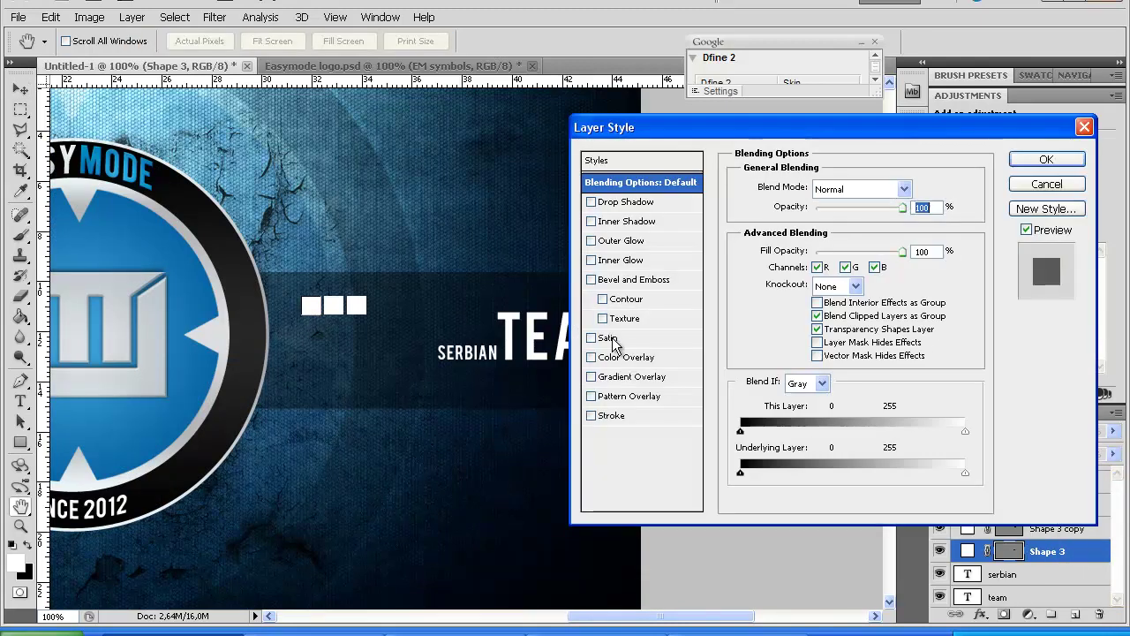
click(629, 357)
click(912, 188)
drag(736, 262, 757, 245)
click(738, 259)
click(948, 220)
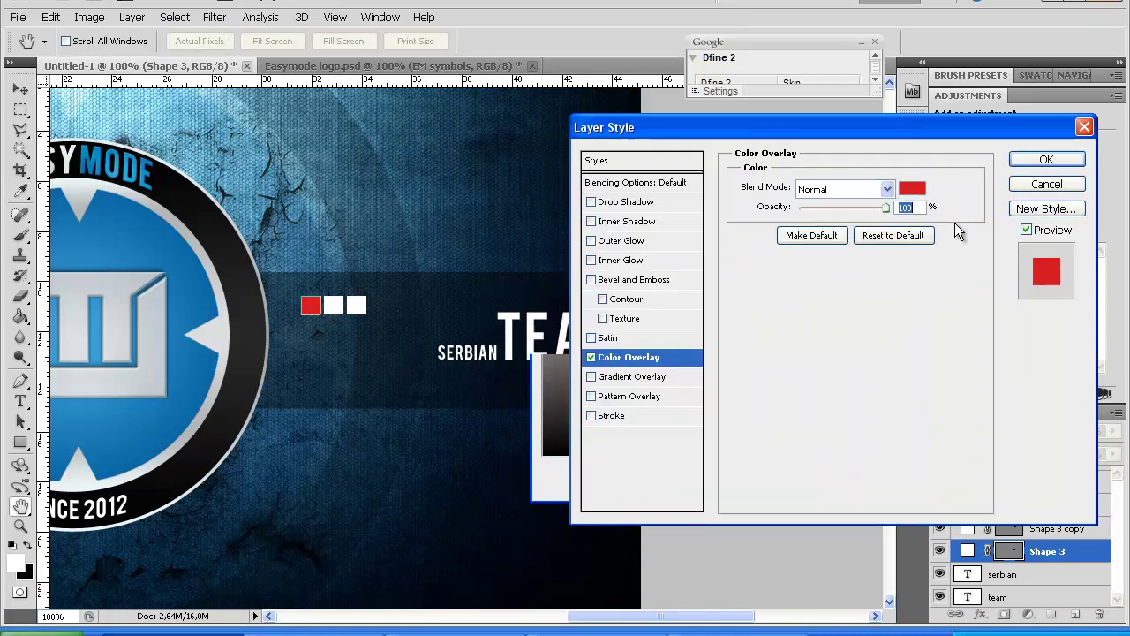
click(1046, 159)
click(1105, 551)
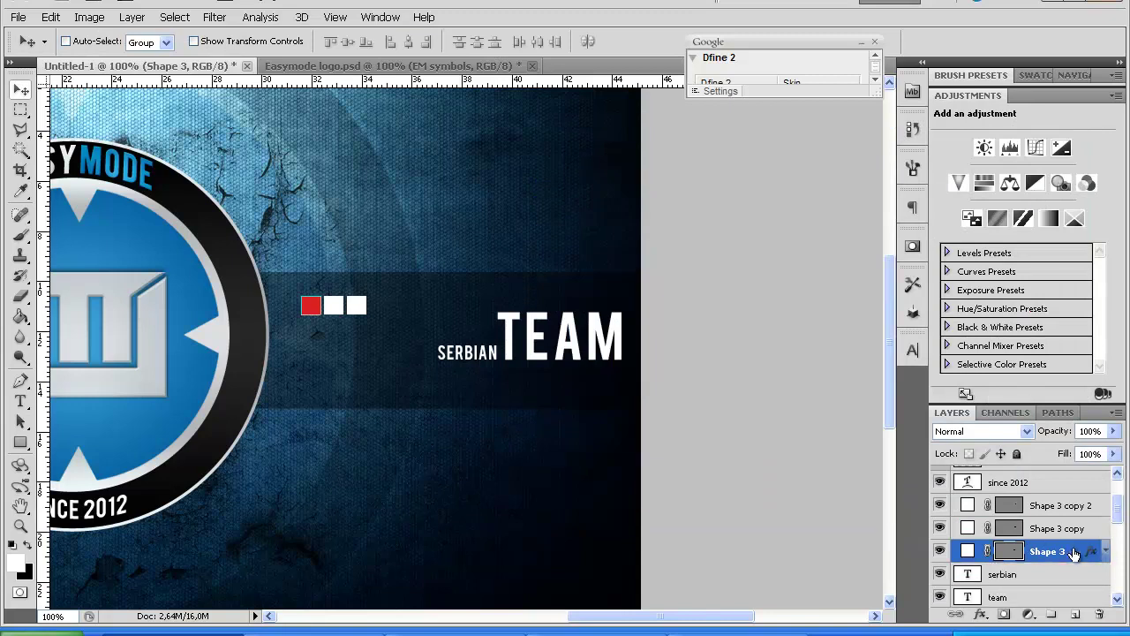
Apply a light blue (#3b9fd6) Color Overlay to the middle square, on the Shape 3 copy layer.
click(1067, 532)
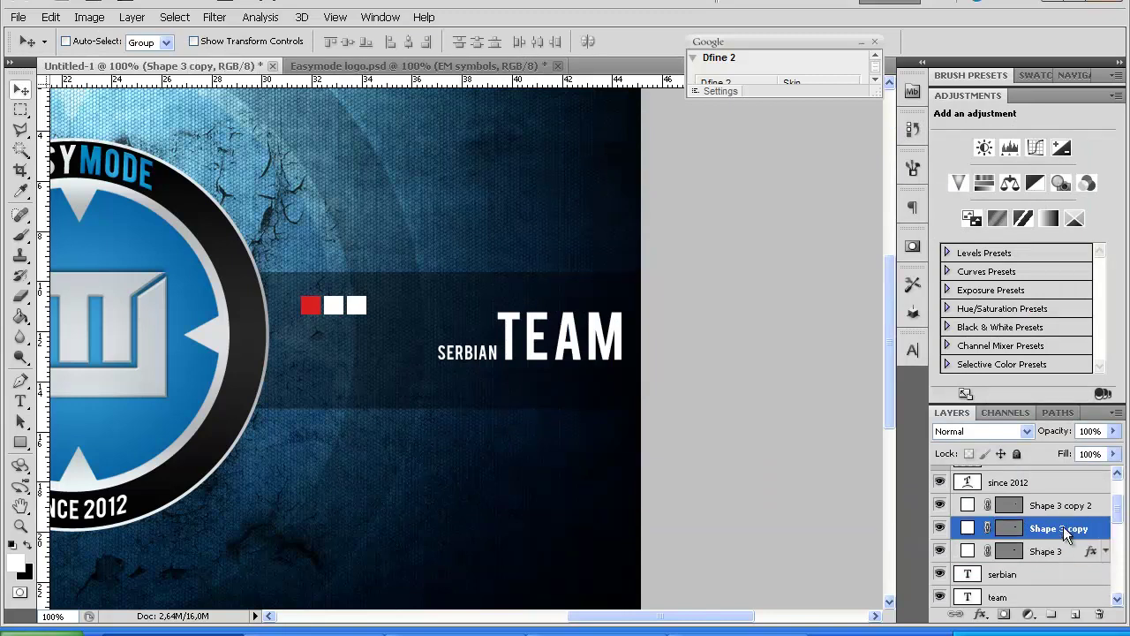
right_click(1064, 527)
click(969, 198)
click(627, 429)
click(906, 187)
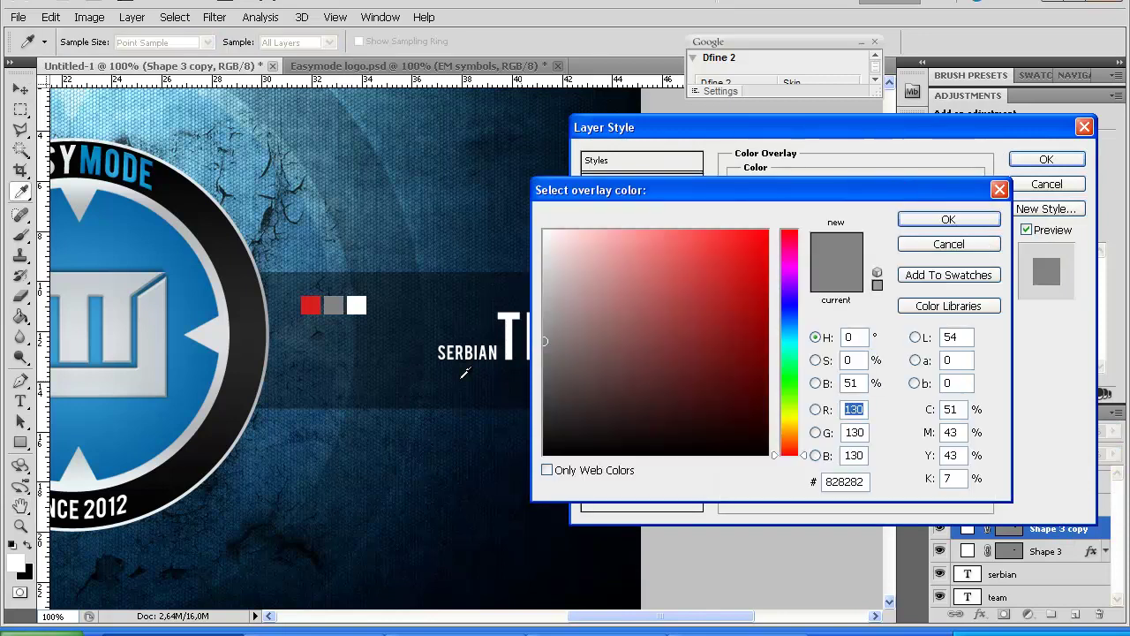
click(233, 371)
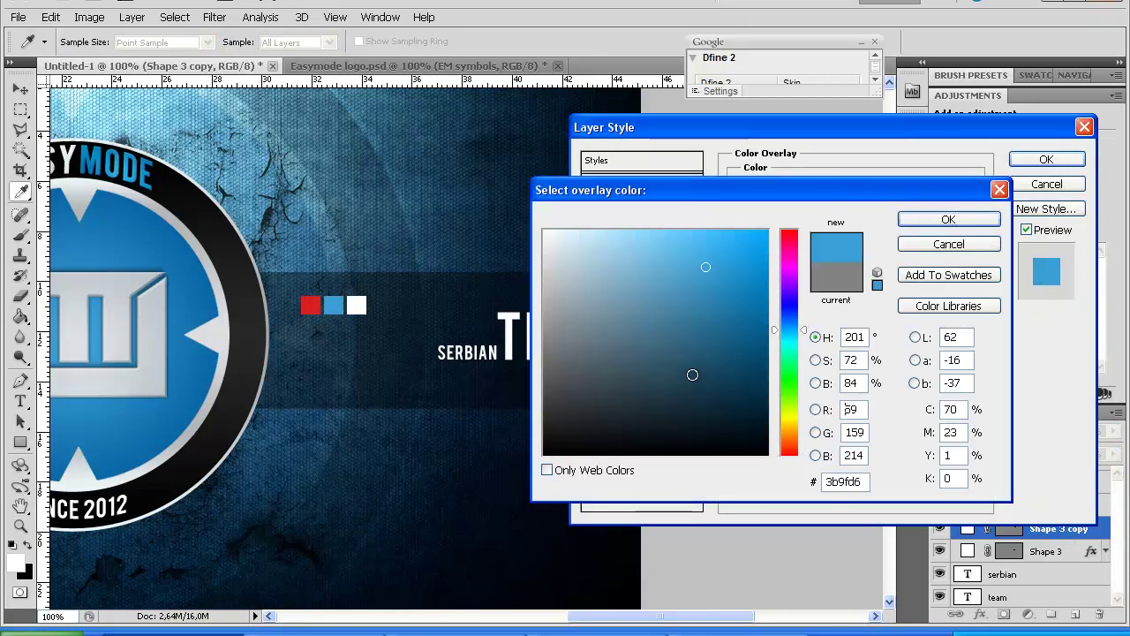
click(951, 214)
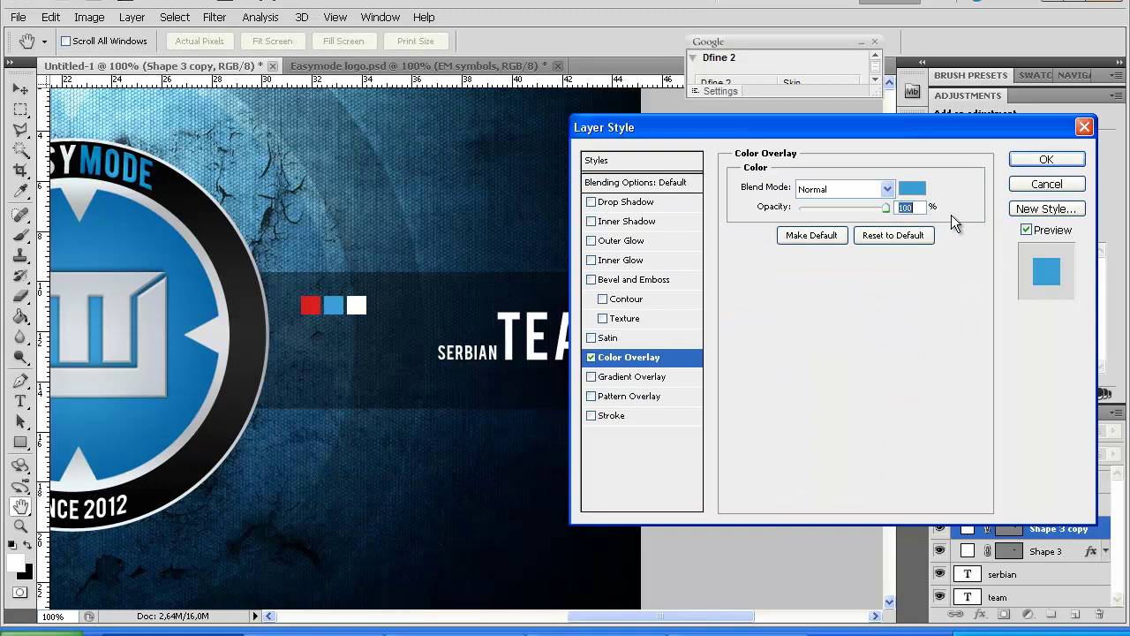
click(1059, 159)
click(1099, 528)
Select all three squares and place them above SERBIAN, aligned with the top edge of the TEAM text.
click(1071, 507)
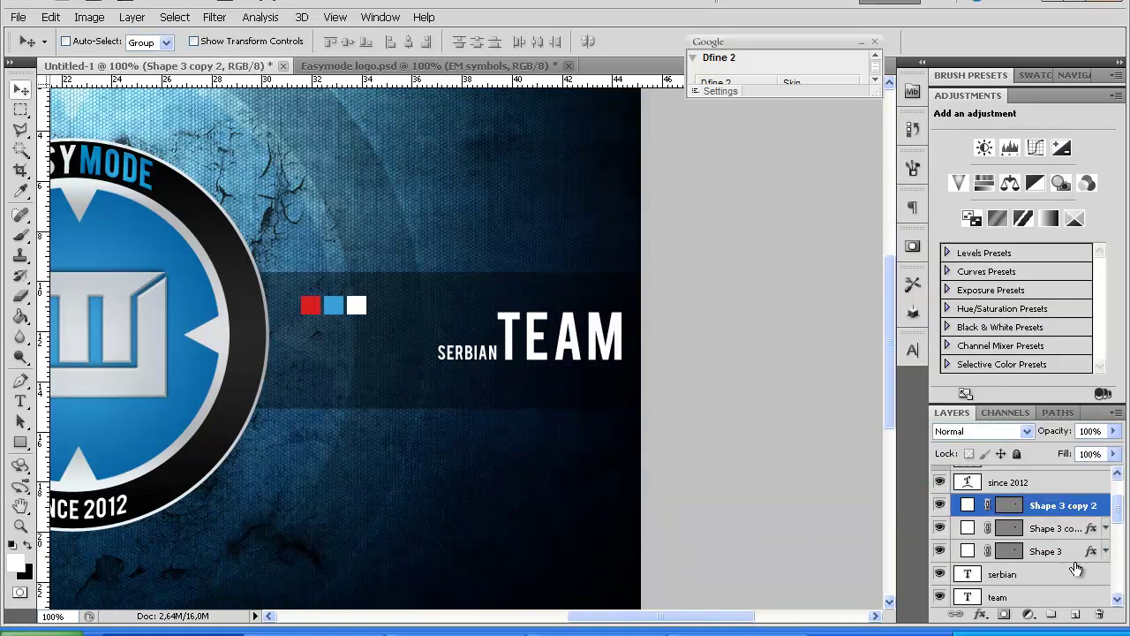
shift+click(1047, 551)
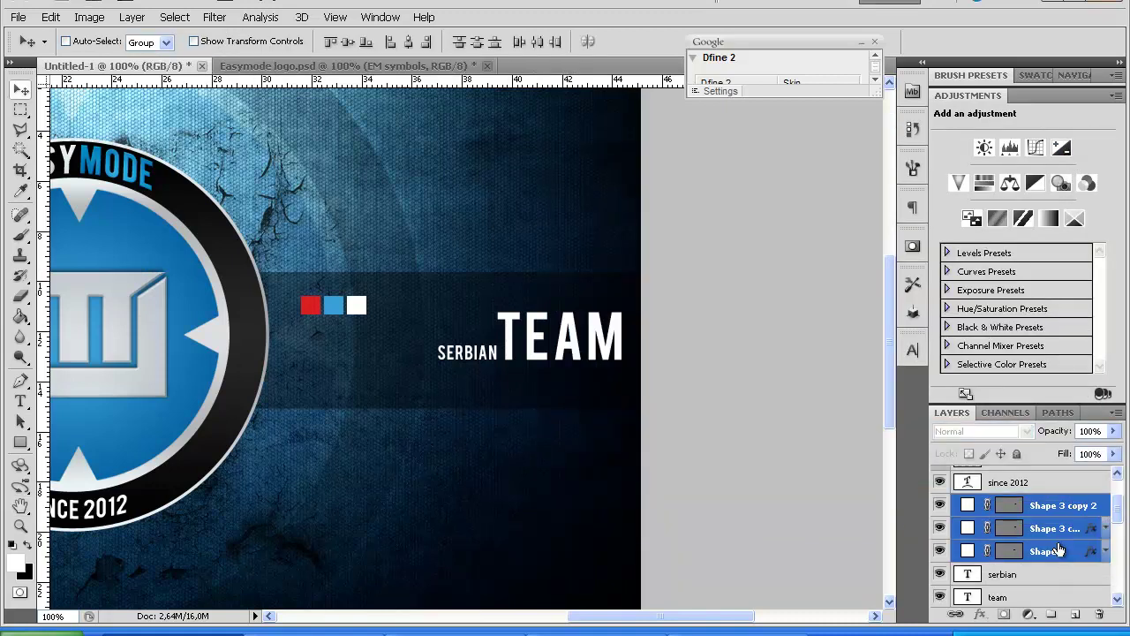
drag(354, 317, 457, 330)
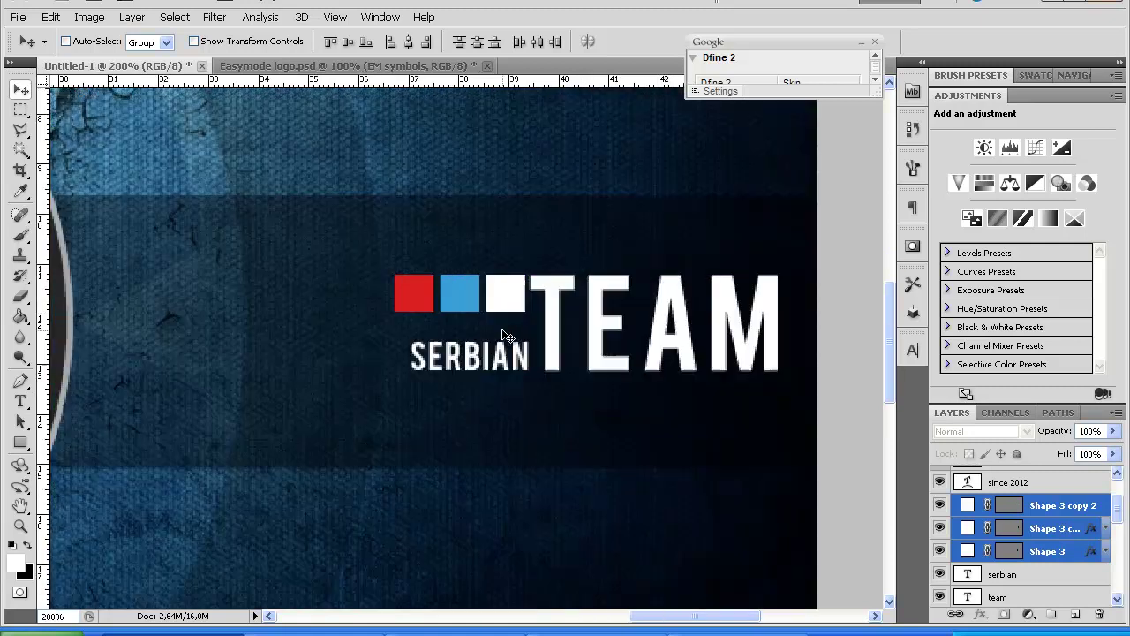
key(ctrl+plus)
drag(499, 309, 499, 308)
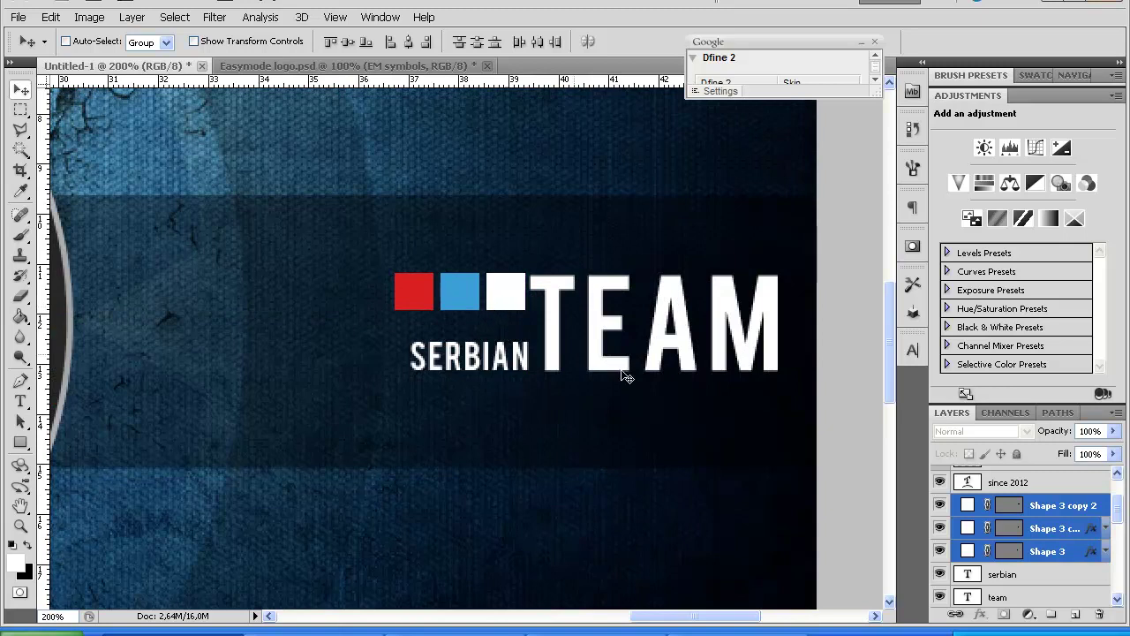
scroll(1042, 499, up, 2)
scroll(1024, 530, down, 2)
Enlarge the SERBIAN text to 24 pt and shift it left to sit below the squares beside TEAM.
click(1005, 576)
click(21, 402)
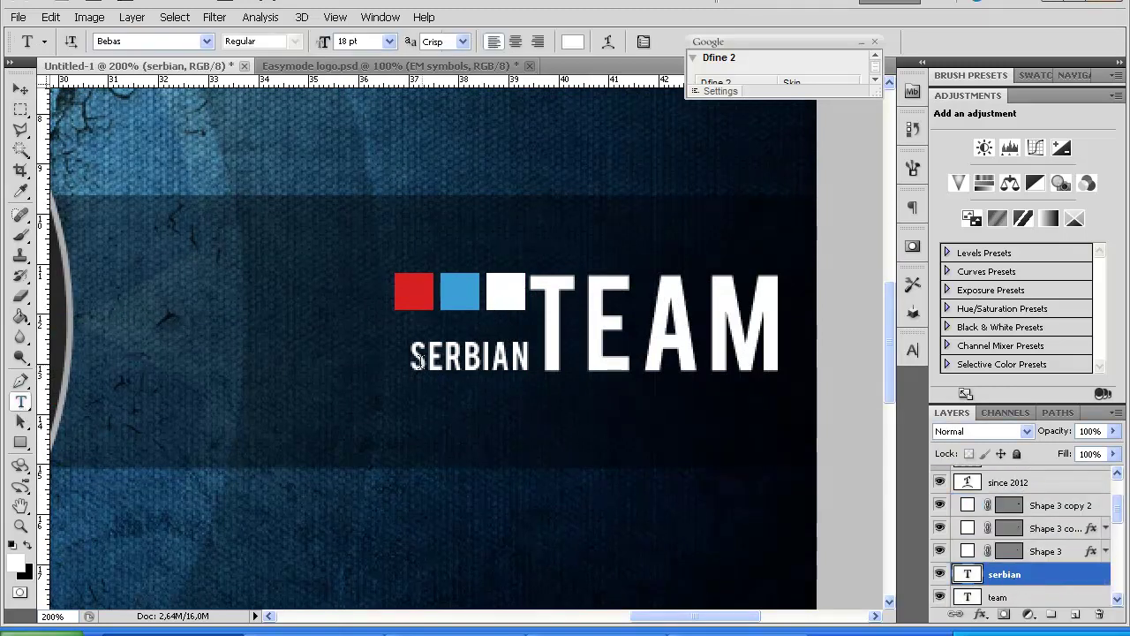
drag(413, 361, 548, 359)
click(388, 42)
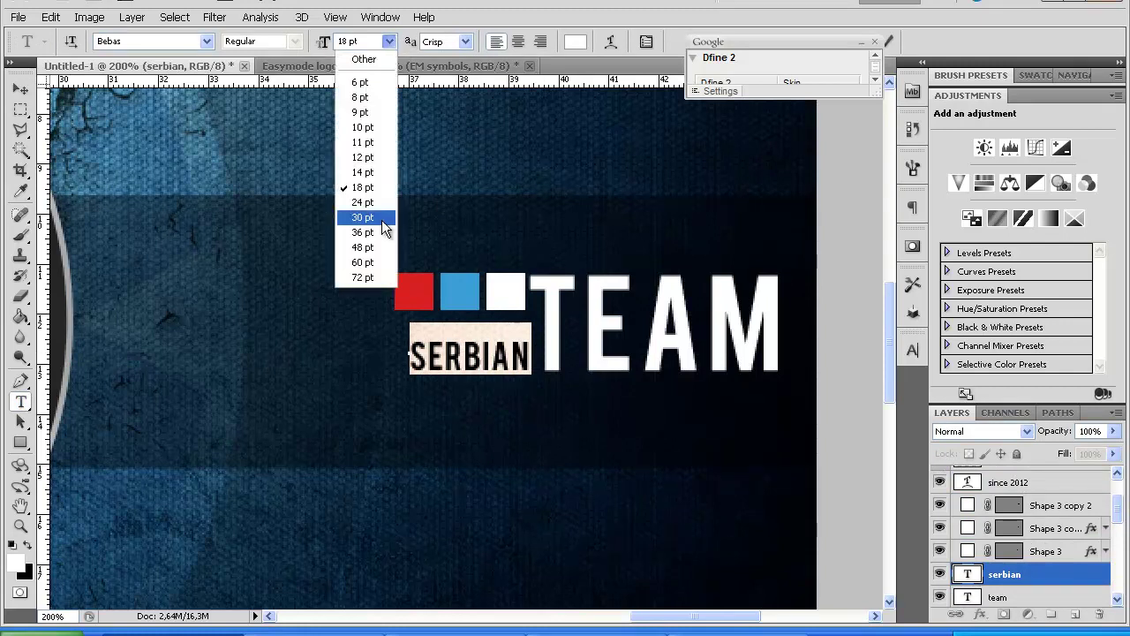
click(362, 203)
click(20, 89)
drag(496, 343, 468, 342)
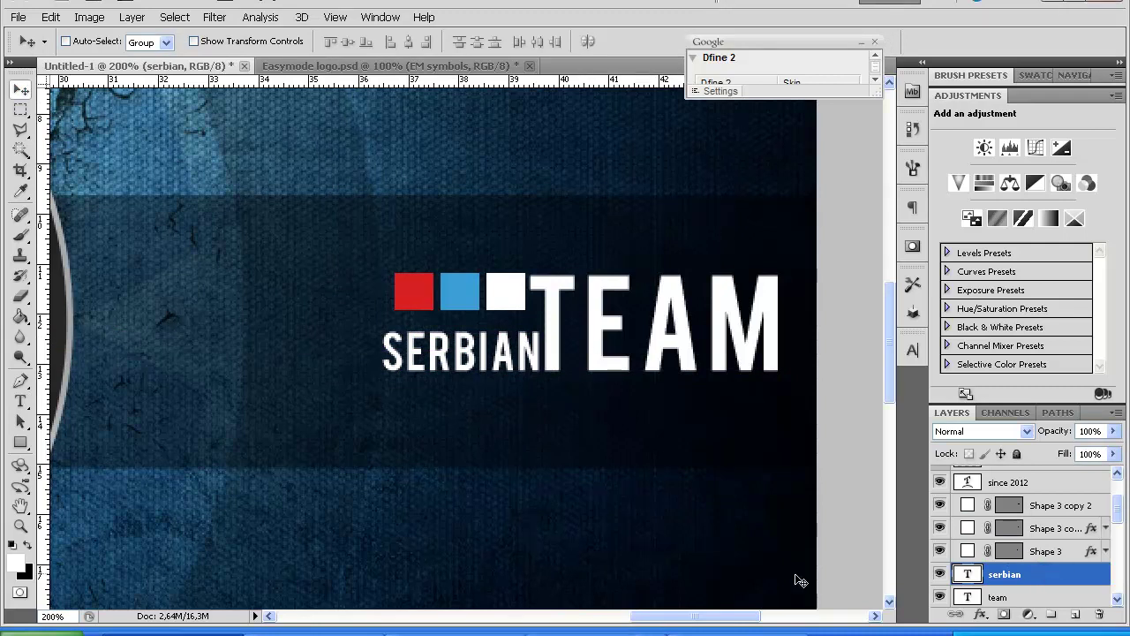
Nudge the three squares and the SERBIAN text slightly left so a small gap separates them from TEAM.
key(ctrl+minus)
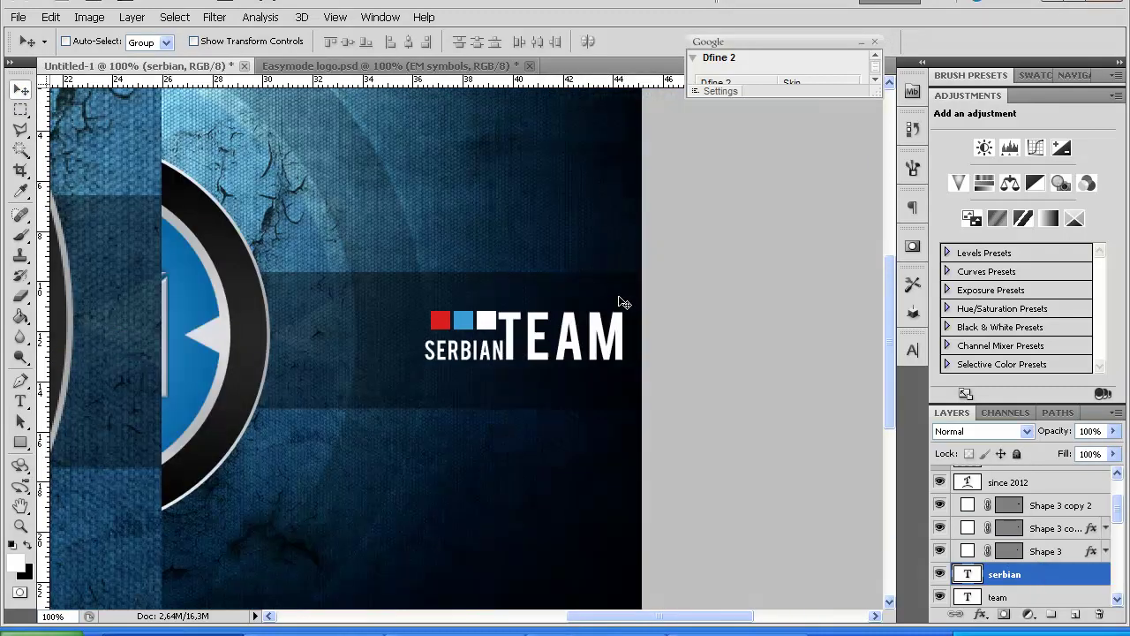
click(1044, 551)
shift+click(1060, 506)
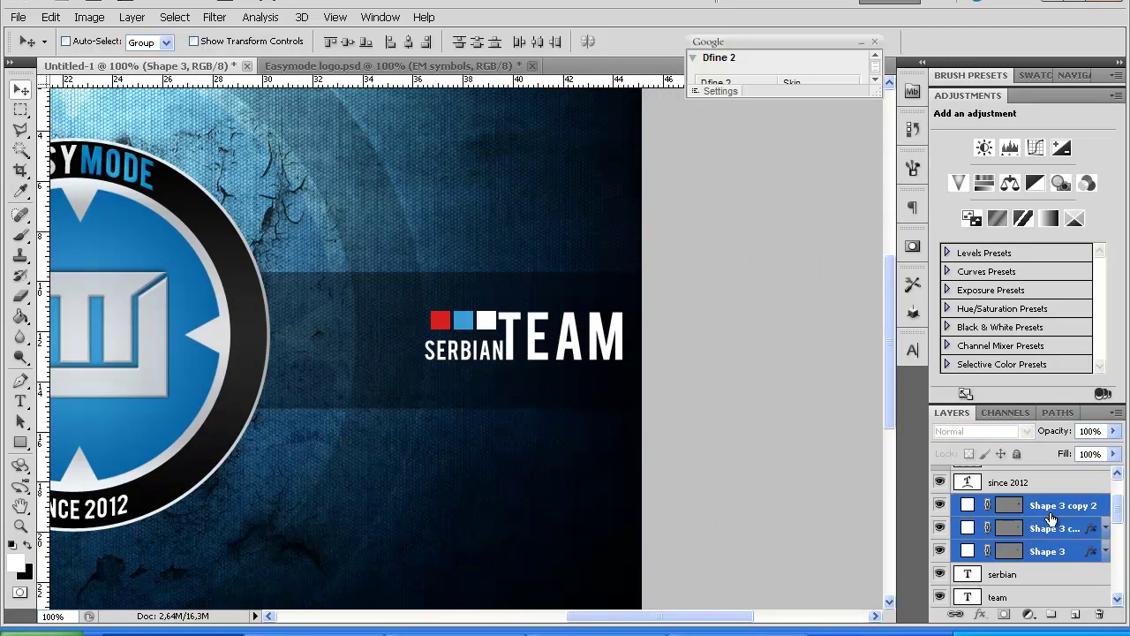
drag(470, 330, 468, 330)
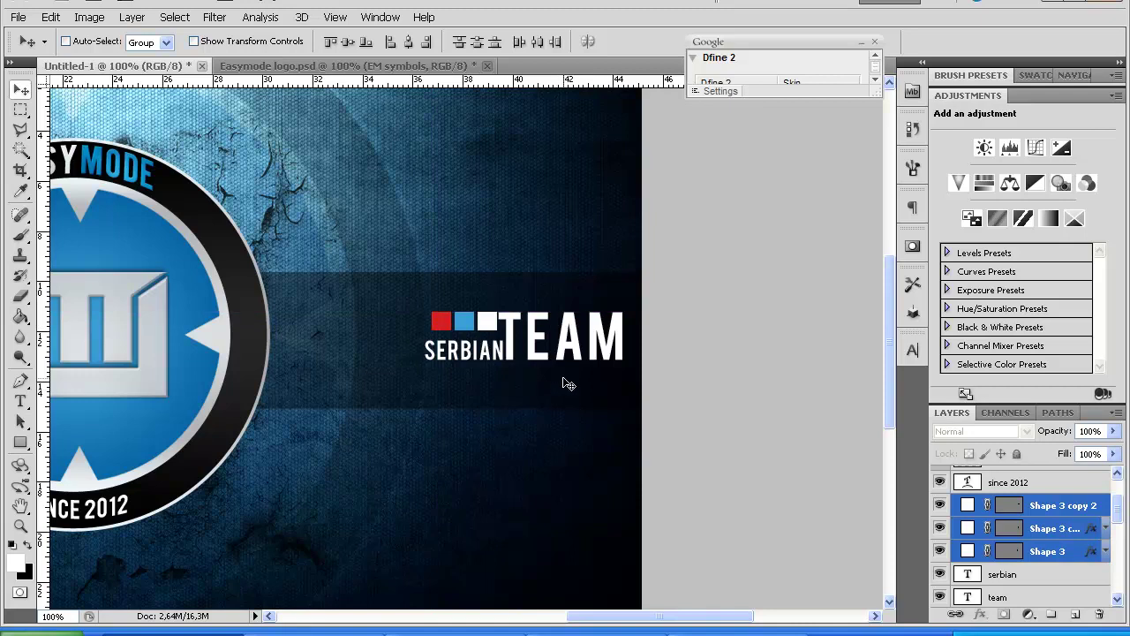
key(ctrl+minus)
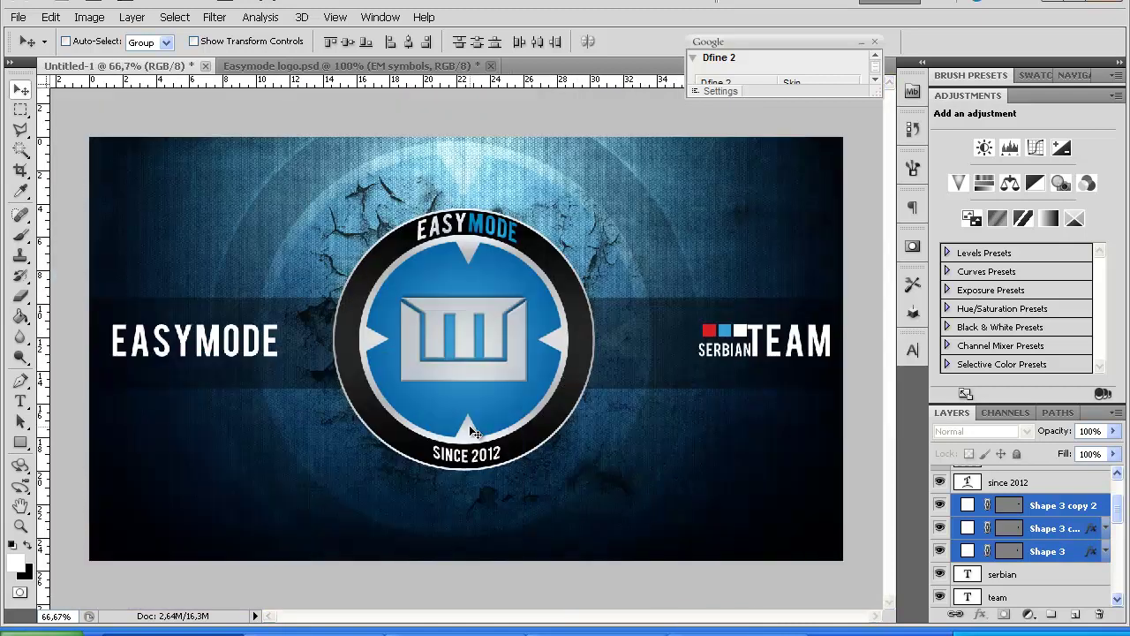
key(ctrl+t)
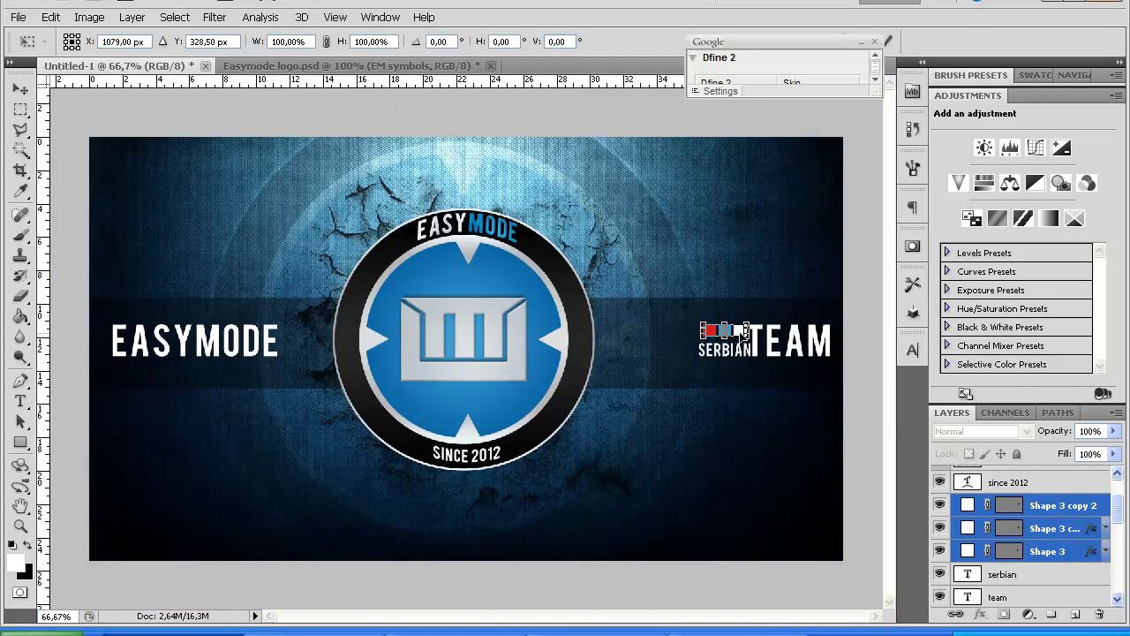
drag(738, 335, 734, 337)
key(Return)
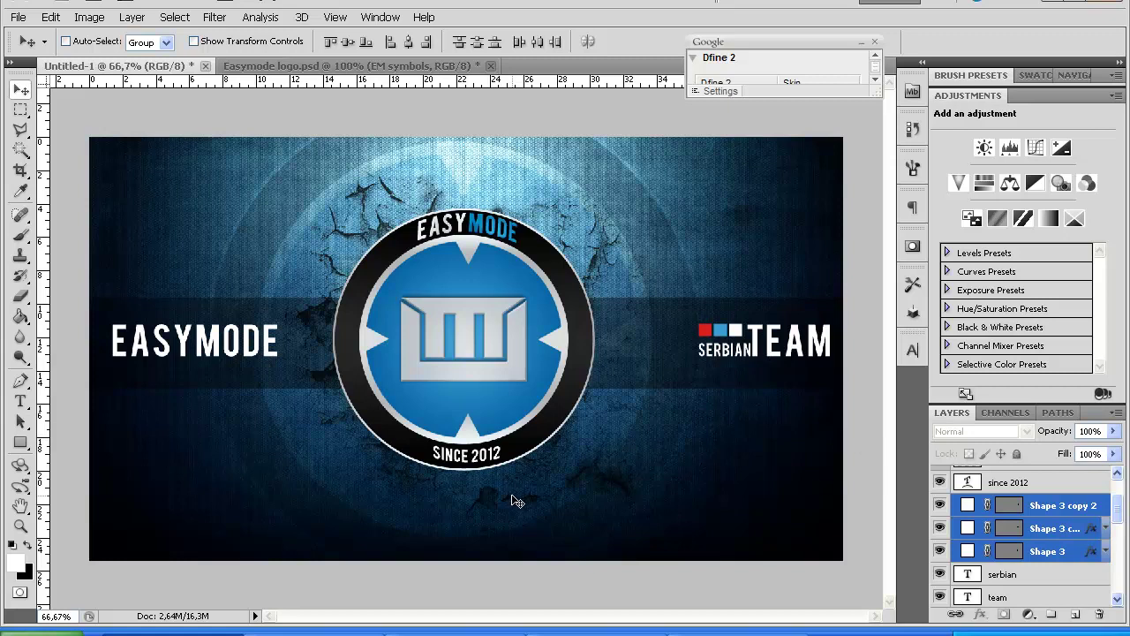
click(1007, 575)
drag(724, 358, 722, 356)
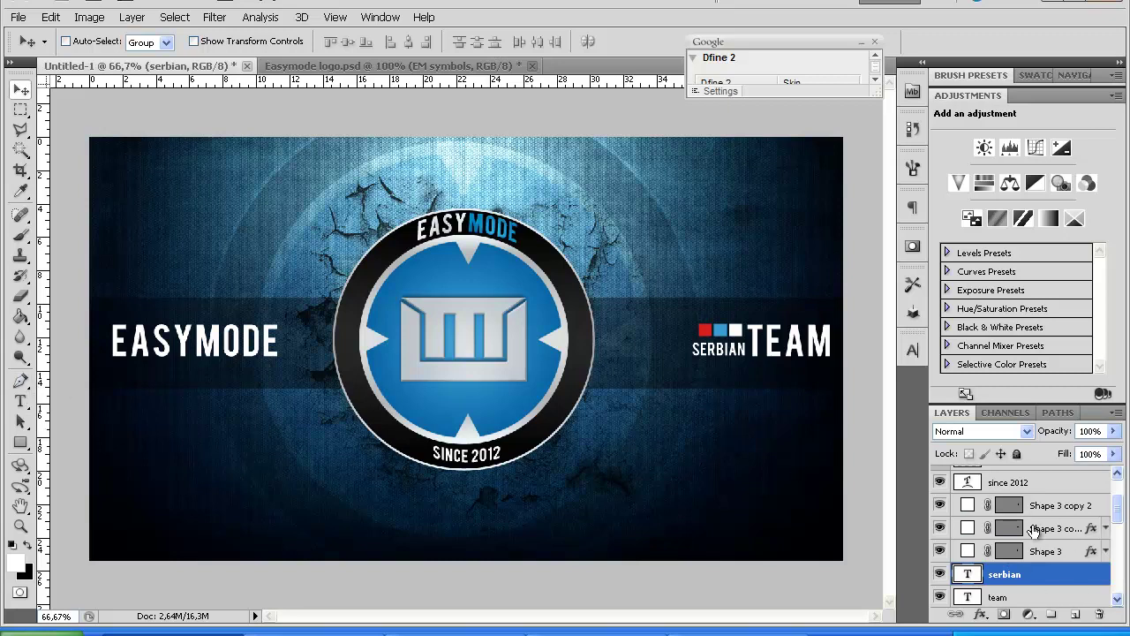
Reduce the opacity of the easymode text layer to 62%.
scroll(1035, 495, down, 2)
click(1024, 580)
drag(1113, 431, 1083, 454)
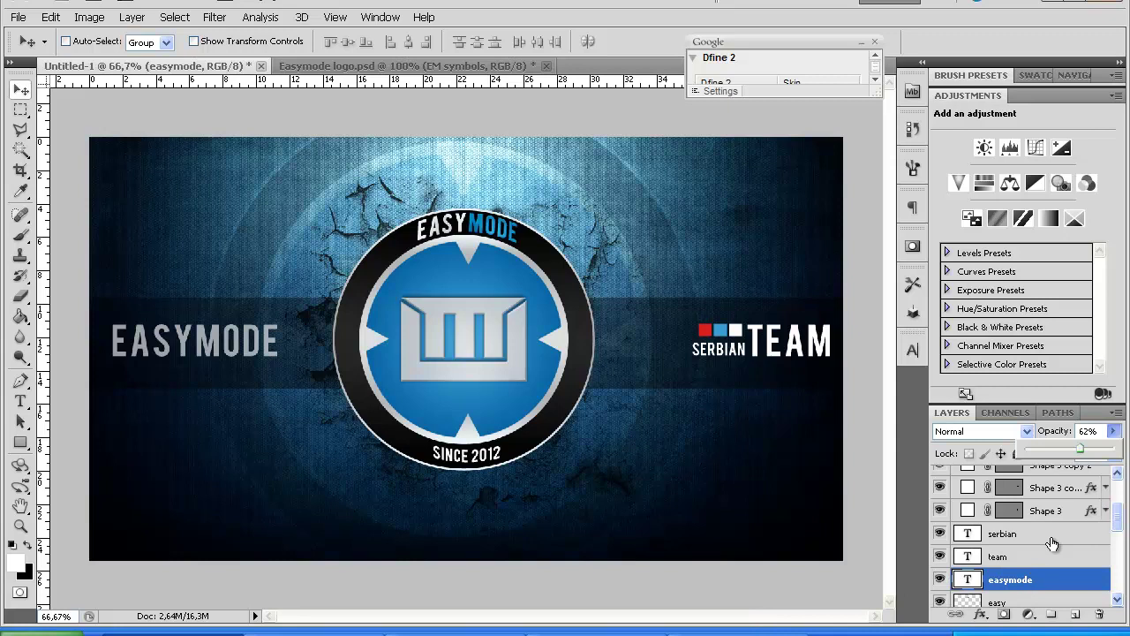
Add a new empty layer above the EM symbols group at the top of the layer stack.
scroll(1052, 543, up, 3)
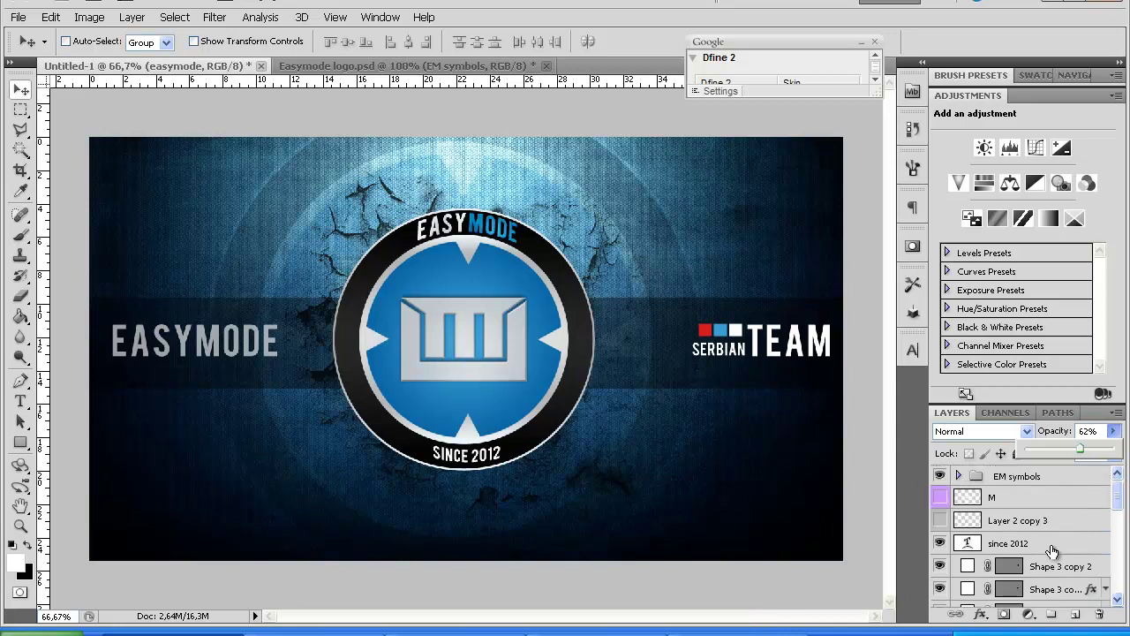
click(1039, 476)
click(1076, 615)
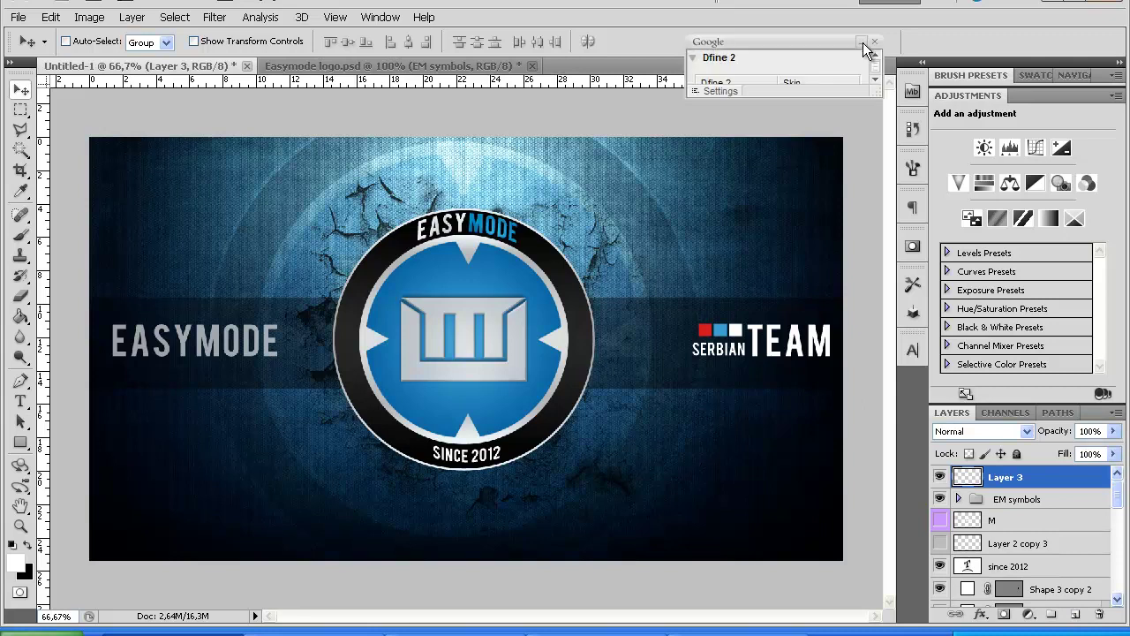
Launch Color Efex Pro 4 from the enlarged Google plug-in palette and apply the Bleached Portrait sample recipe.
drag(838, 40, 1057, 20)
drag(1104, 60, 1103, 273)
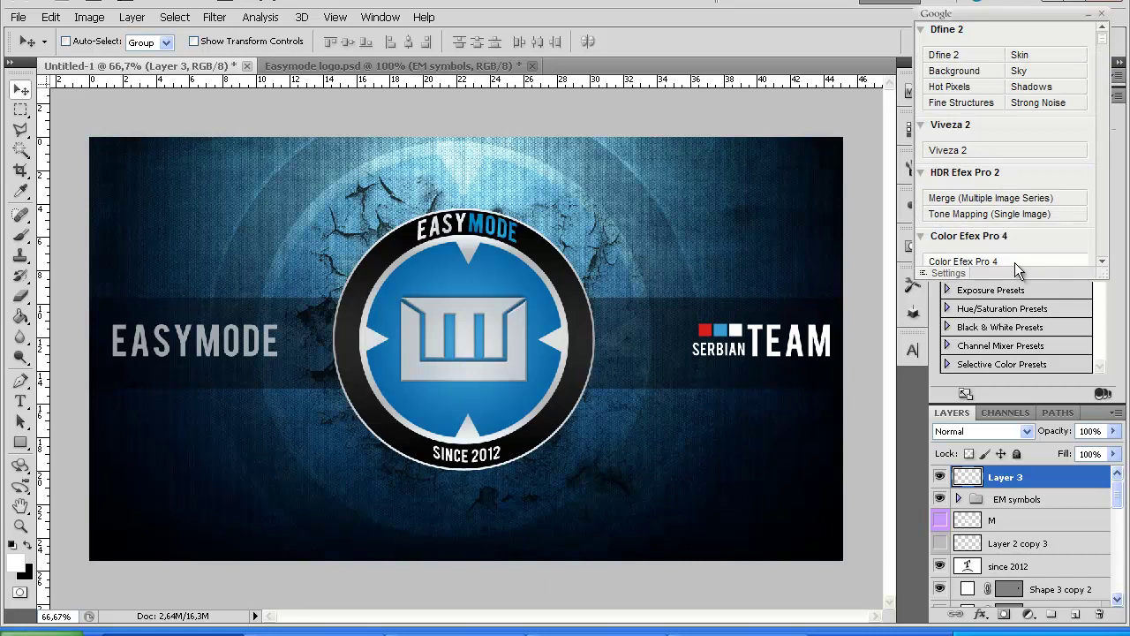
click(1014, 261)
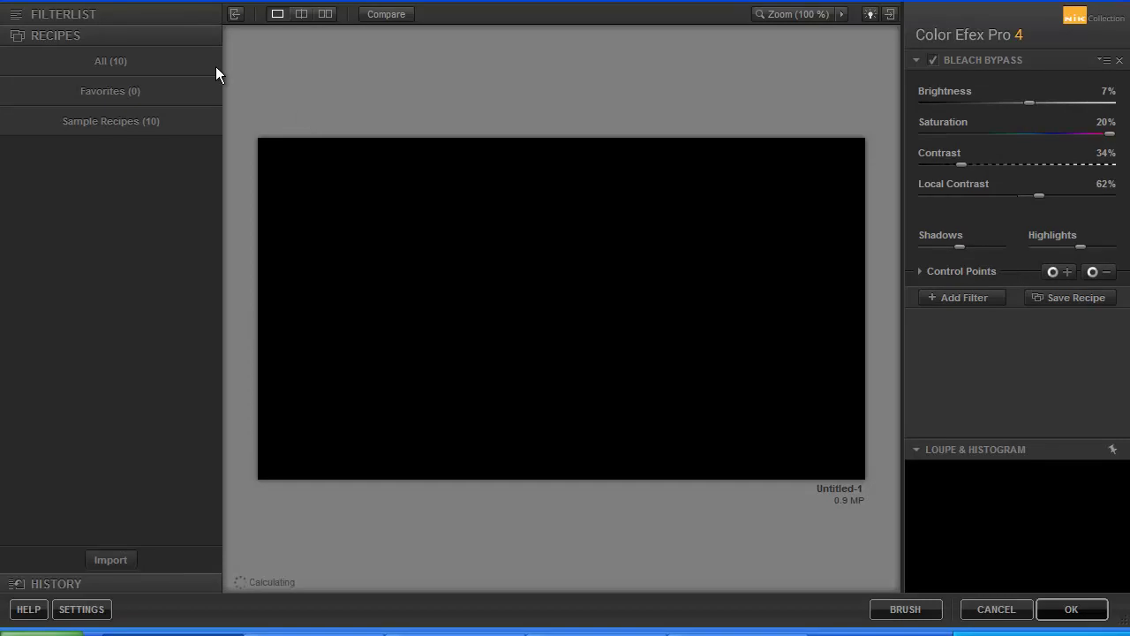
click(158, 122)
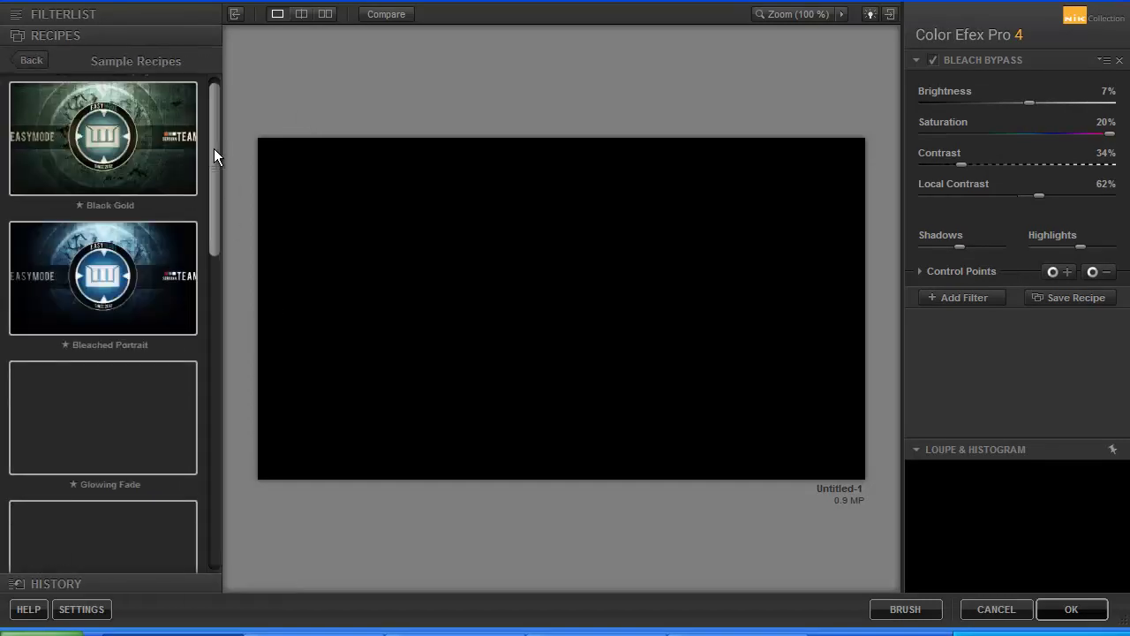
click(187, 247)
click(676, 378)
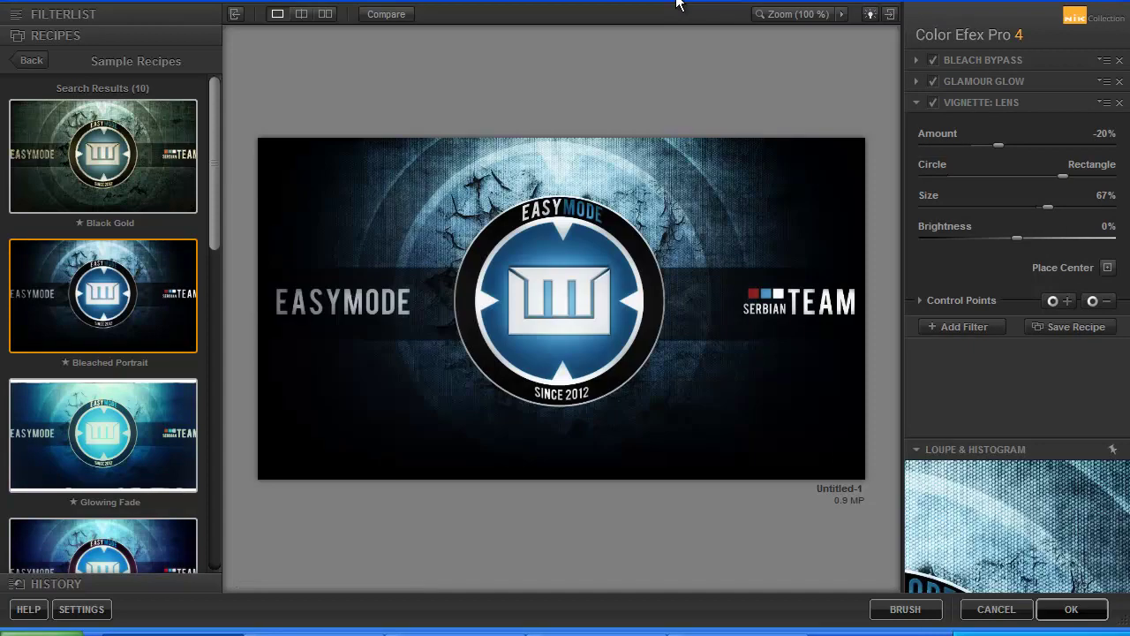
Set the Bleach Bypass filter to 8% brightness and 13% saturation, and lower its contrast to soften the effect.
click(1037, 81)
click(1046, 60)
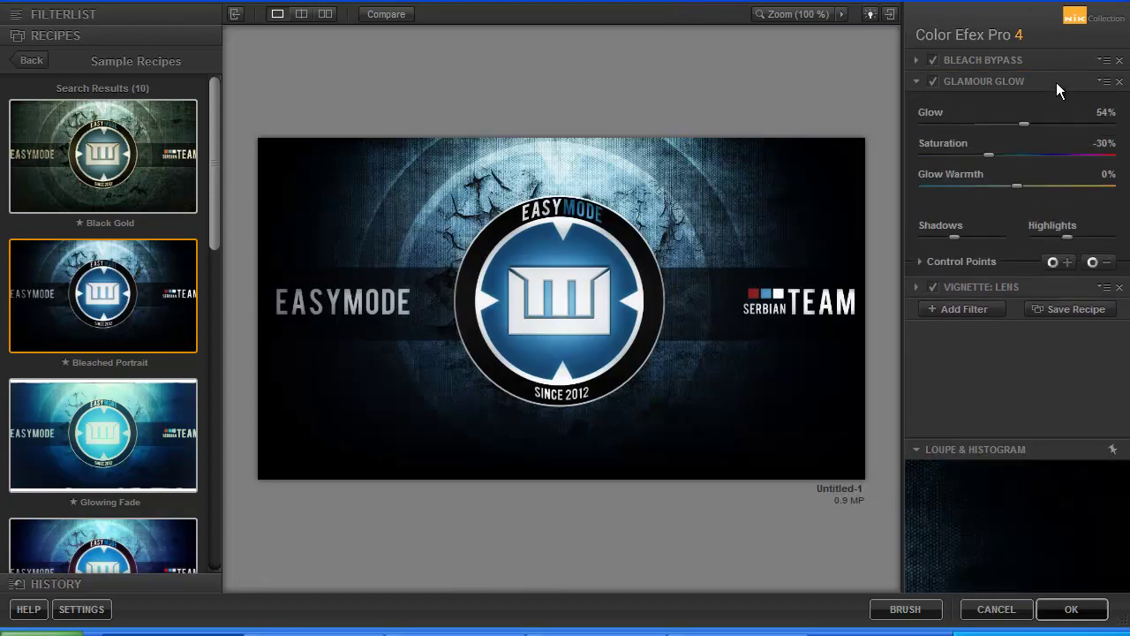
drag(1027, 104, 1029, 103)
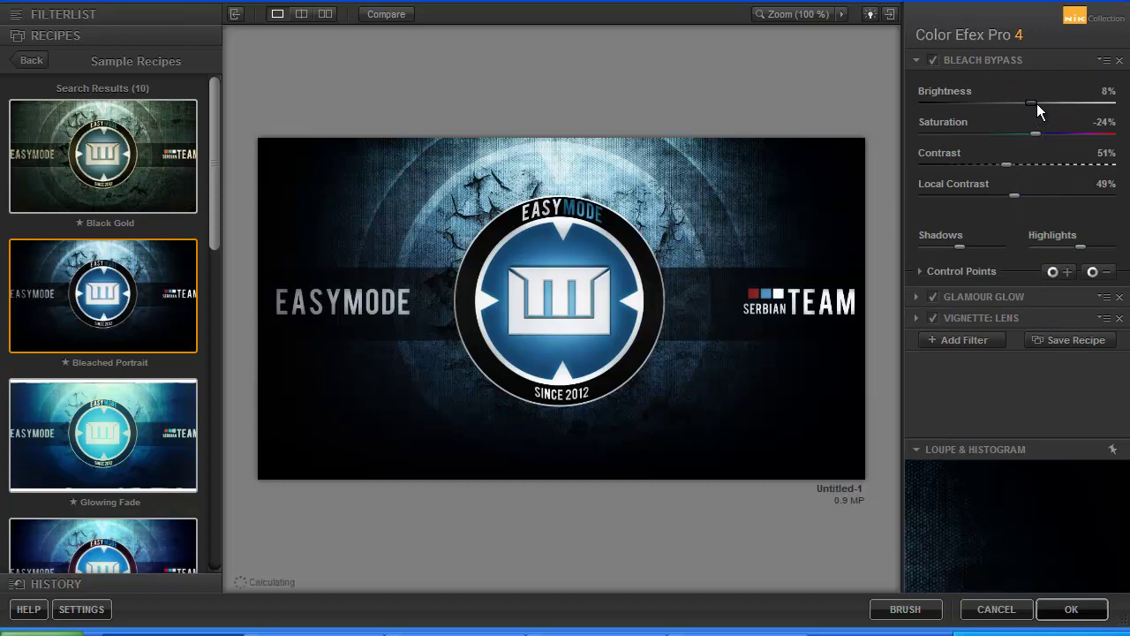
drag(1035, 134, 1095, 134)
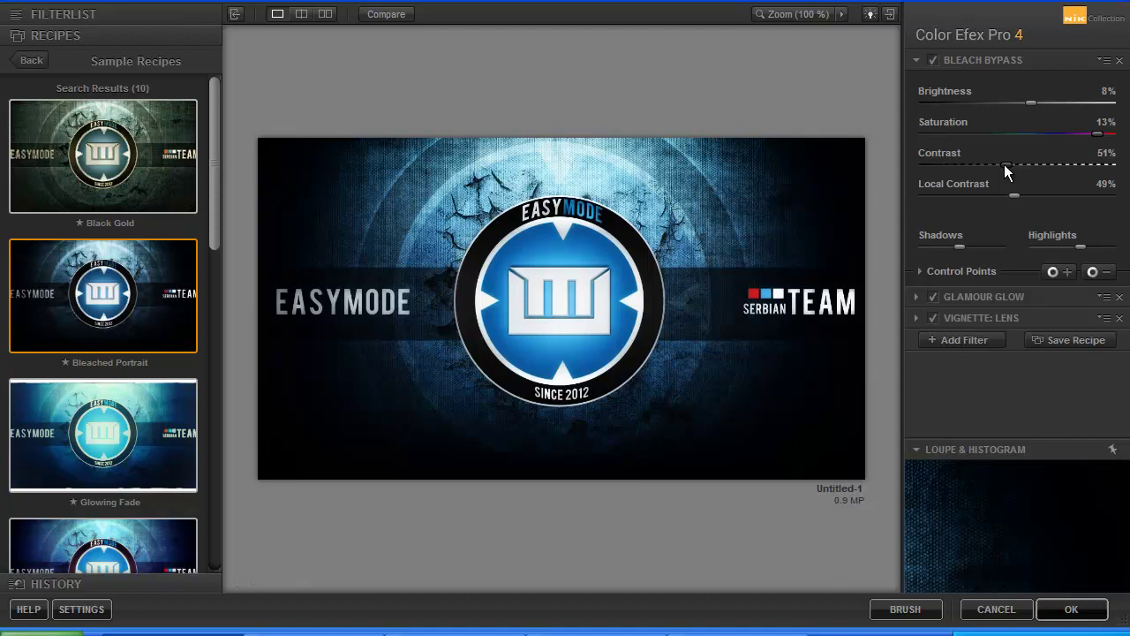
drag(1004, 165, 956, 164)
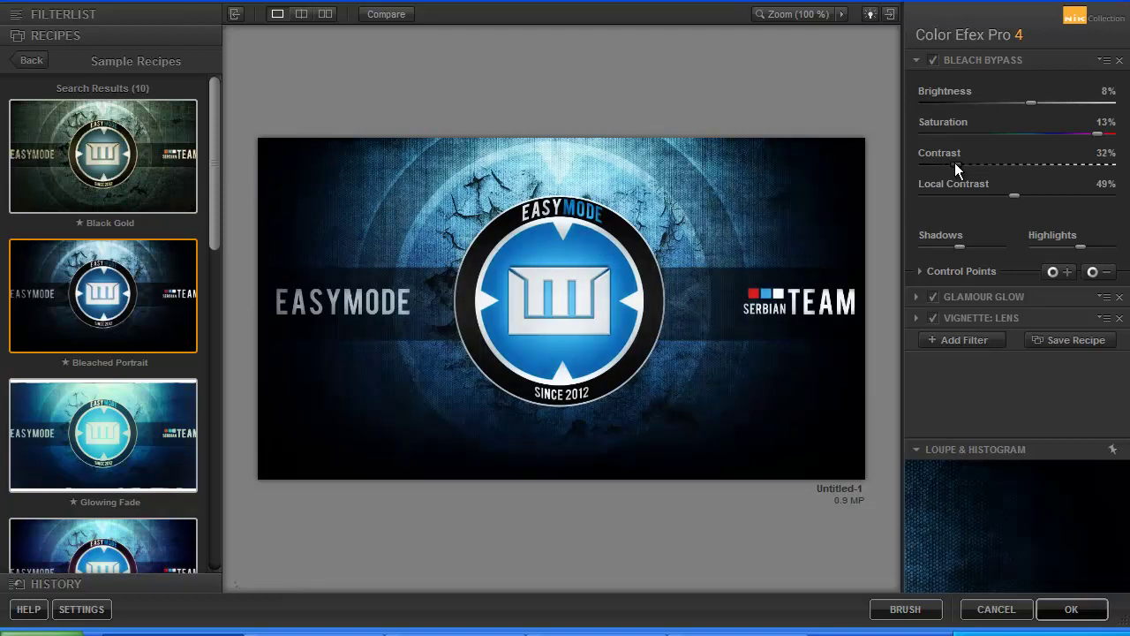
drag(957, 164, 964, 164)
Set the Glamour Glow filter to 50% glow, 30% saturation and -69% glow warmth.
click(1062, 300)
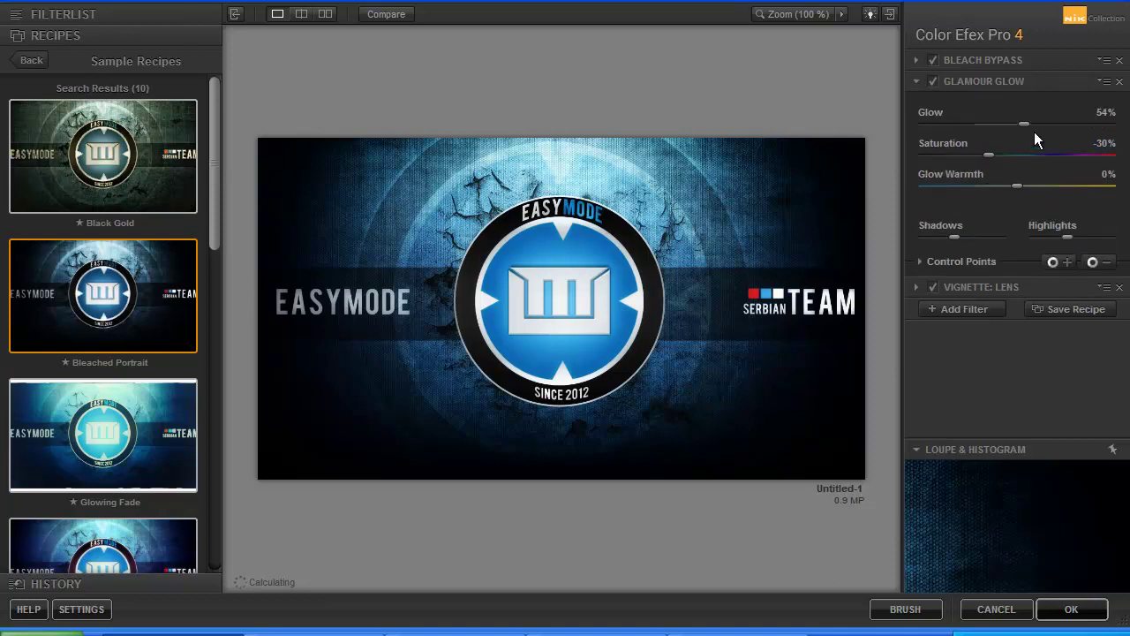
mouse_move(1026, 121)
mouse_down()
mouse_move(888, 120)
mouse_move(1055, 120)
mouse_move(1029, 120)
mouse_up()
drag(993, 153, 1047, 153)
drag(1015, 187, 950, 186)
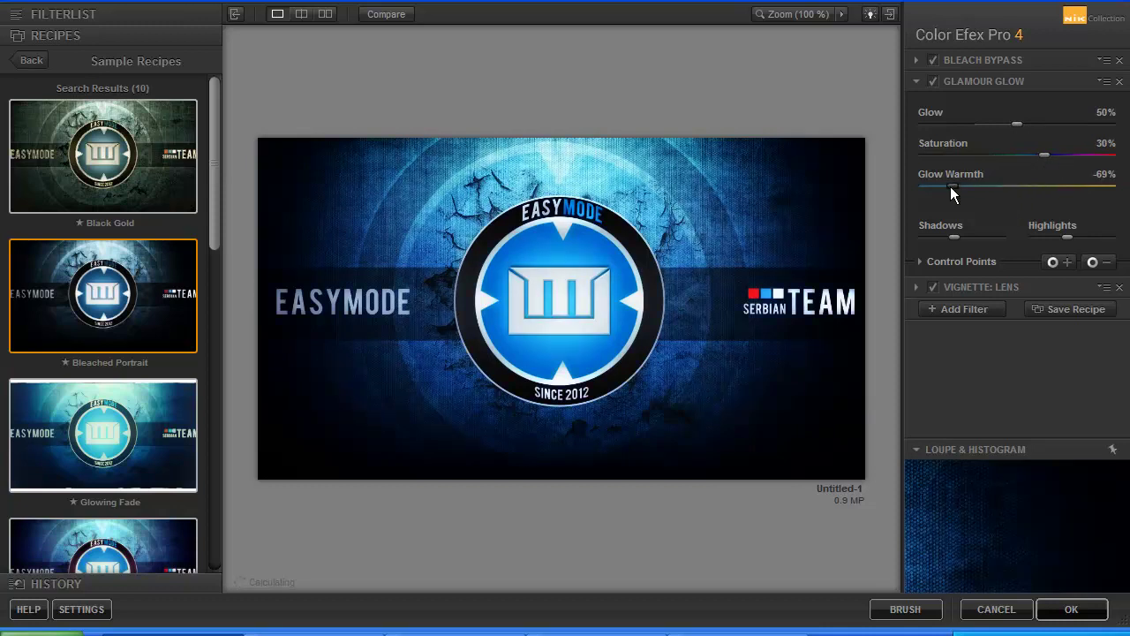
Reduce the Glamour Glow saturation slightly and apply the Color Efex Pro 4 grading to the banner.
drag(1049, 156, 1027, 155)
click(1071, 608)
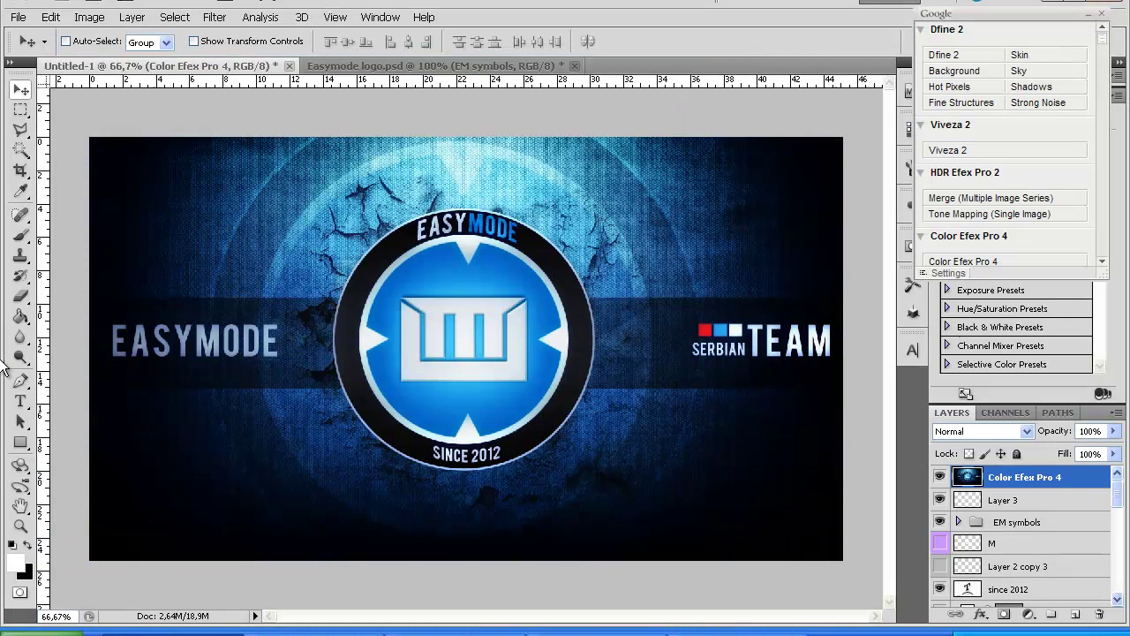
Add the text MINUL in 24 pt Bebas and place it just below the word TEAM, under the dark band.
click(20, 402)
click(702, 506)
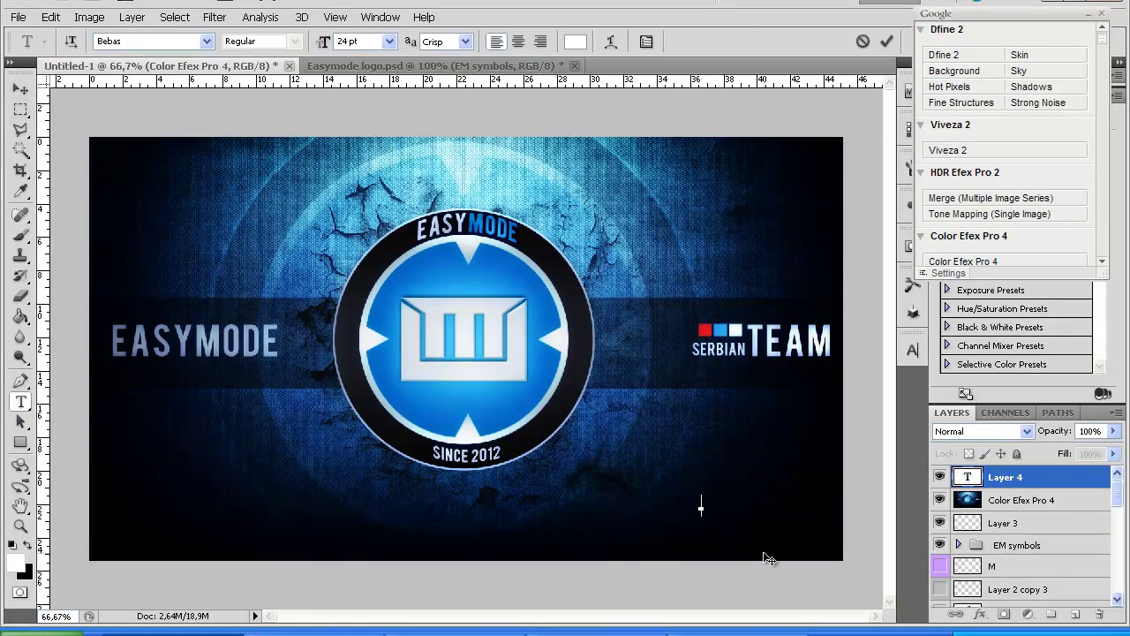
text(MINUL)
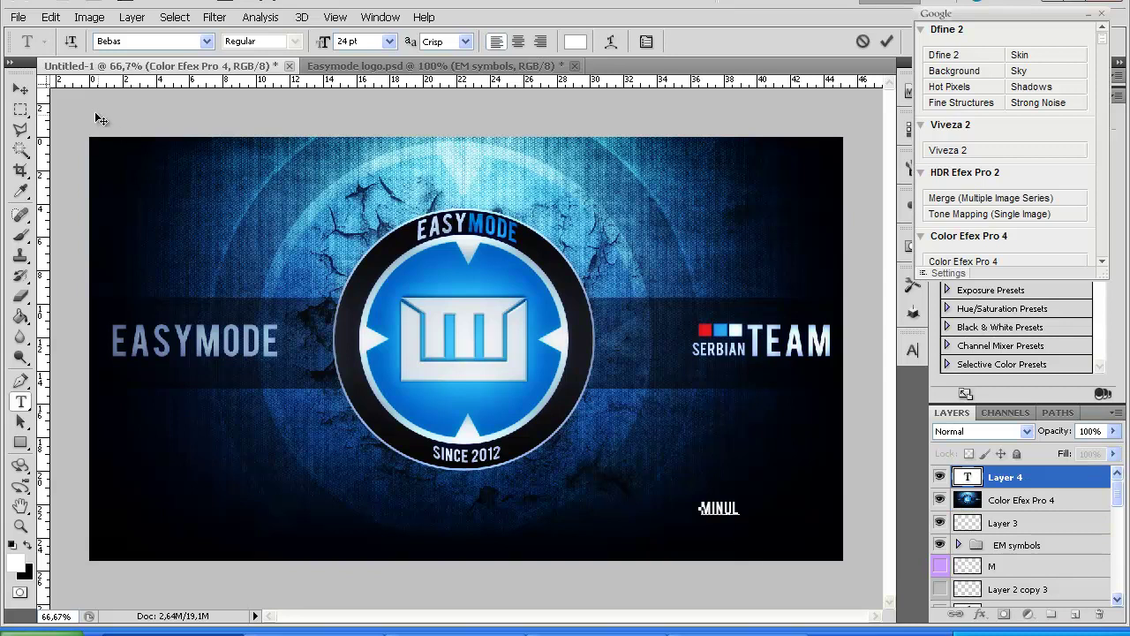
click(19, 91)
drag(726, 512, 821, 408)
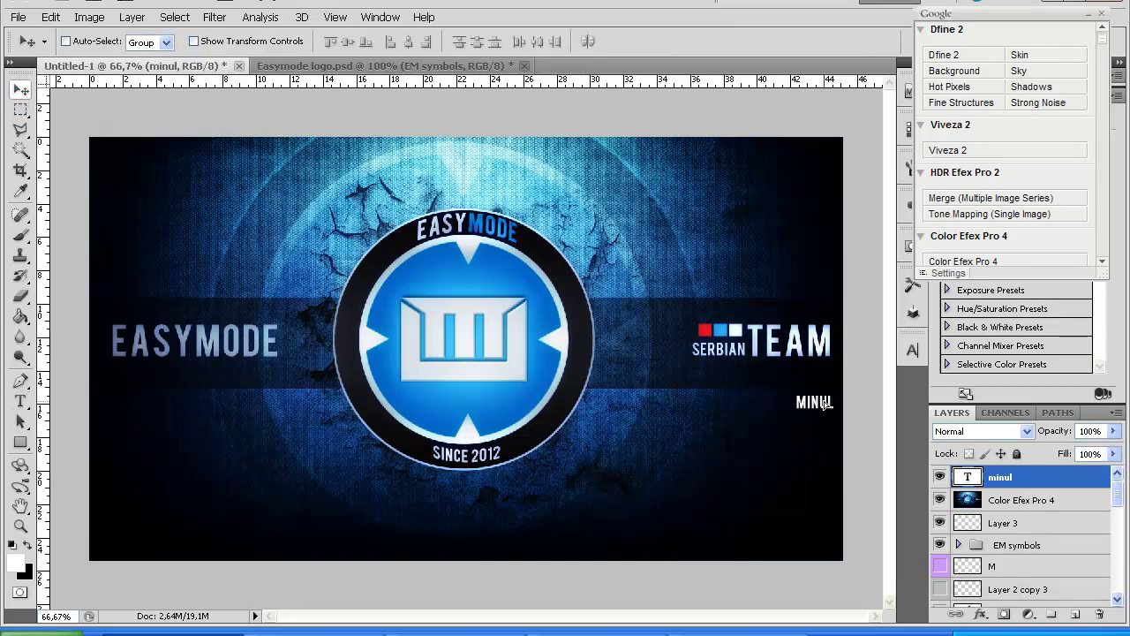
Switch to the video note in Notepad and add the line "To je to drugari sto se tice ovog tutoriala." below the existing text.
click(457, 634)
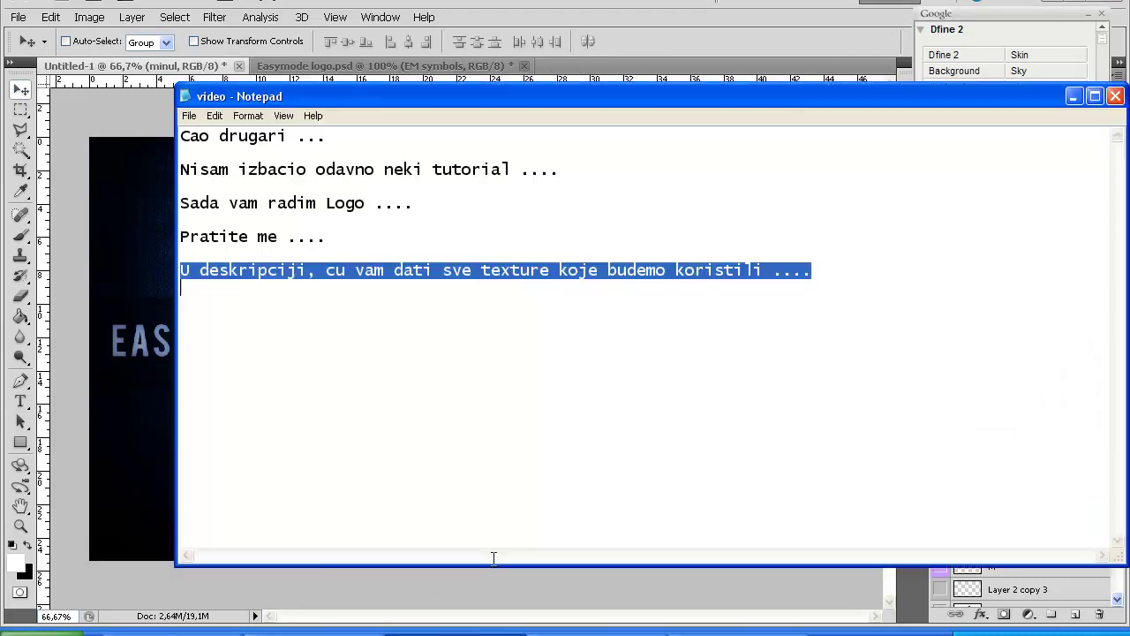
click(867, 283)
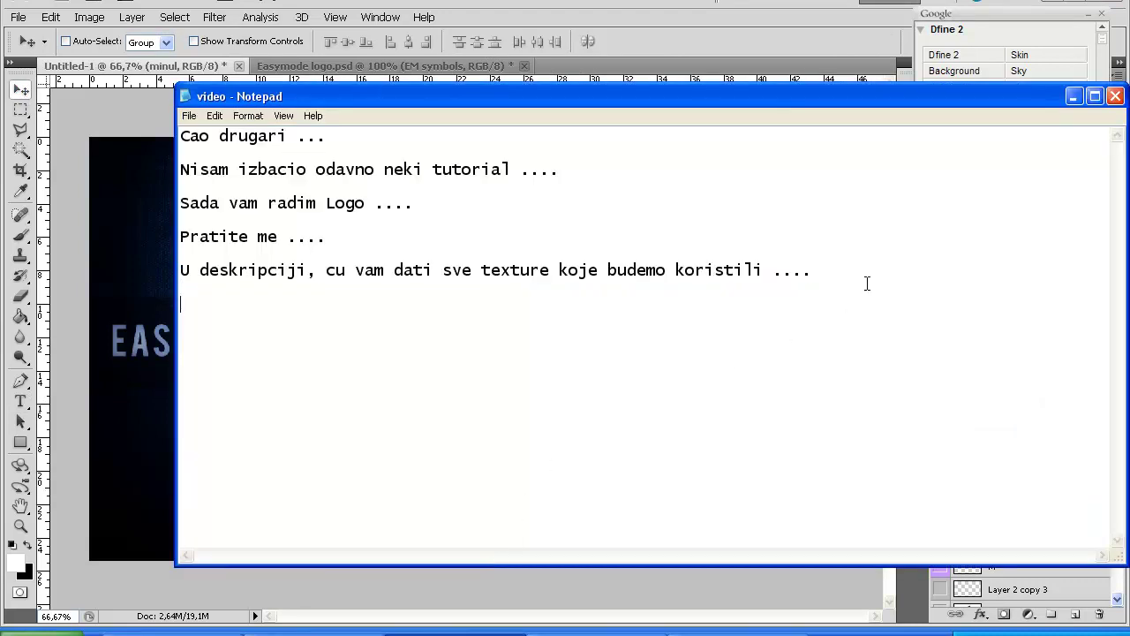
key(Return)
text(To je to druga)
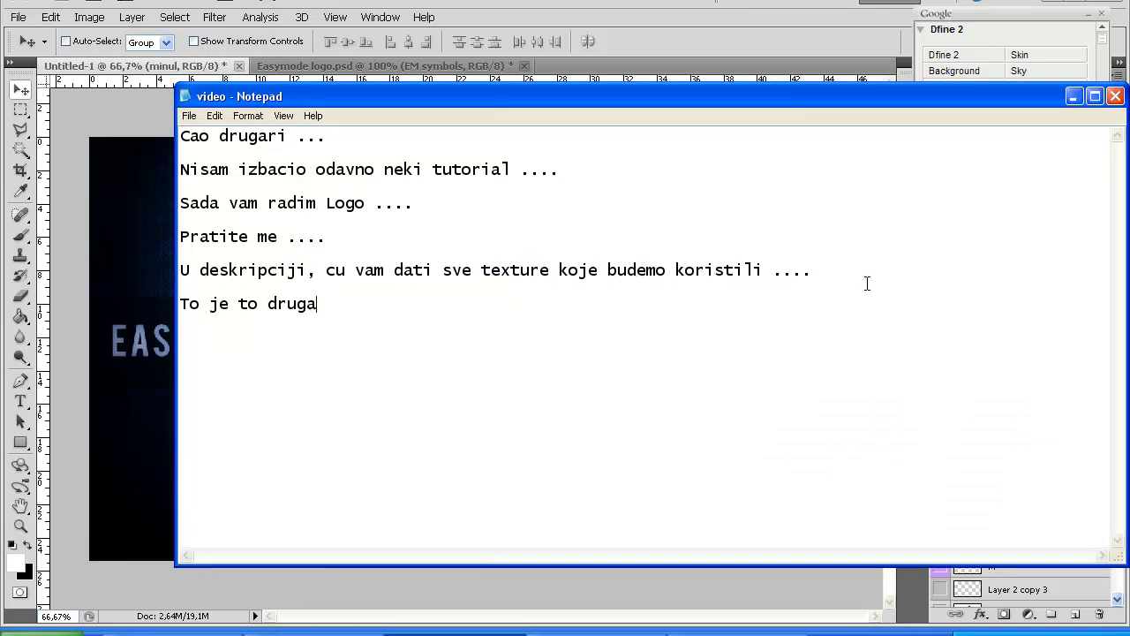
text(ri sto se tice o)
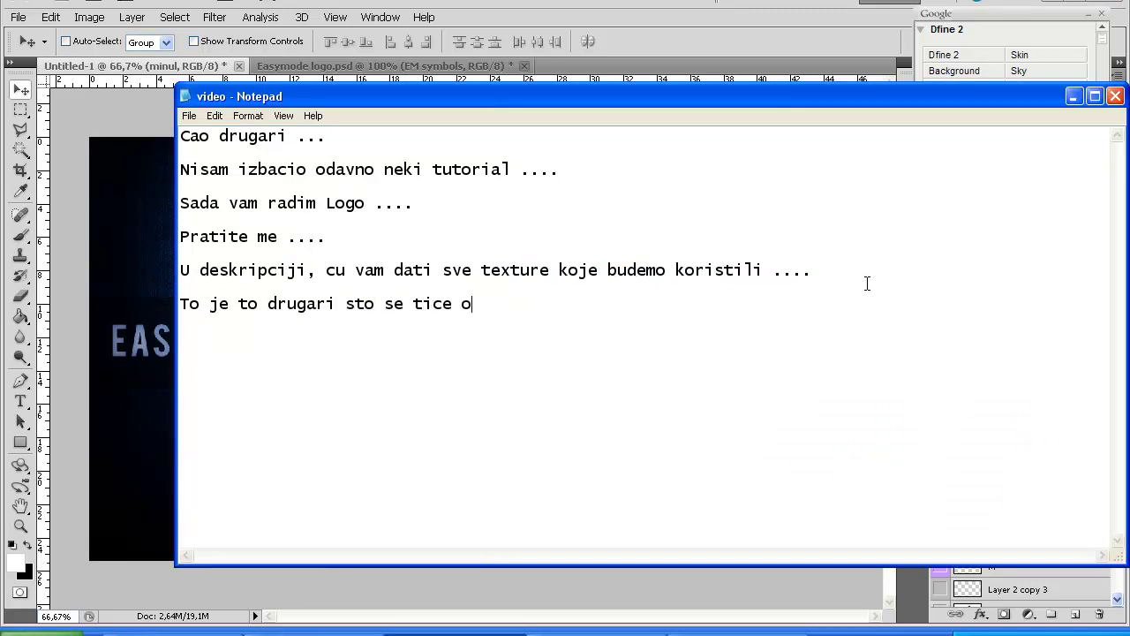
text(vog tutoriala)
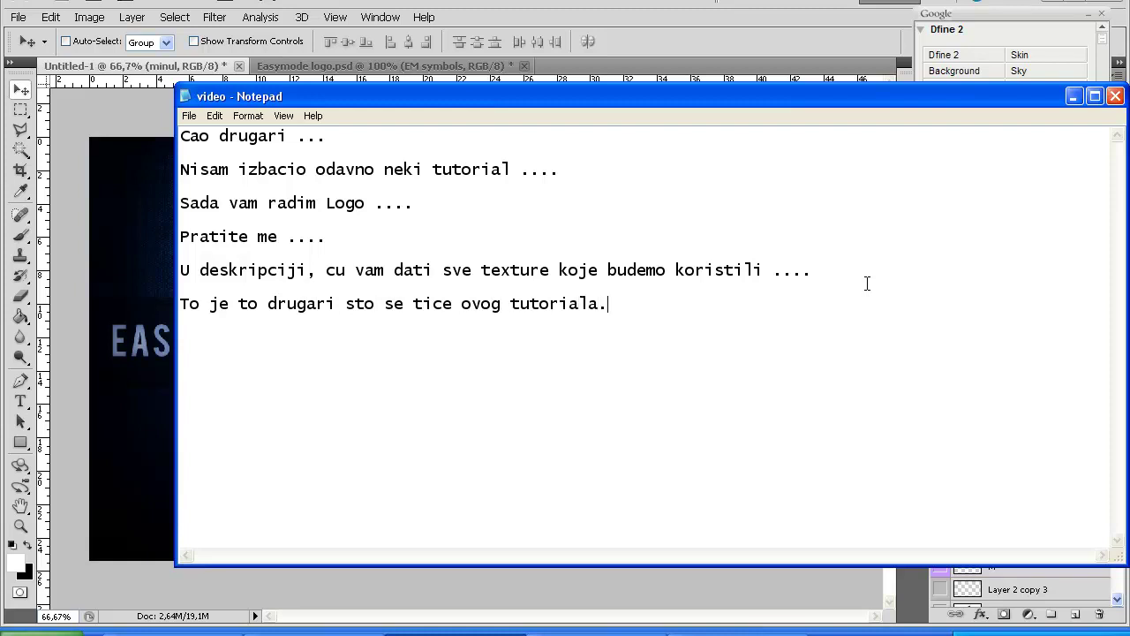
text(.)
Add the closing lines "Nadam se da ste me pratili i razumeli ...." and "cao" to the note, separated by a blank line.
key(Return)
key(Return)
text(Nadam se da ste)
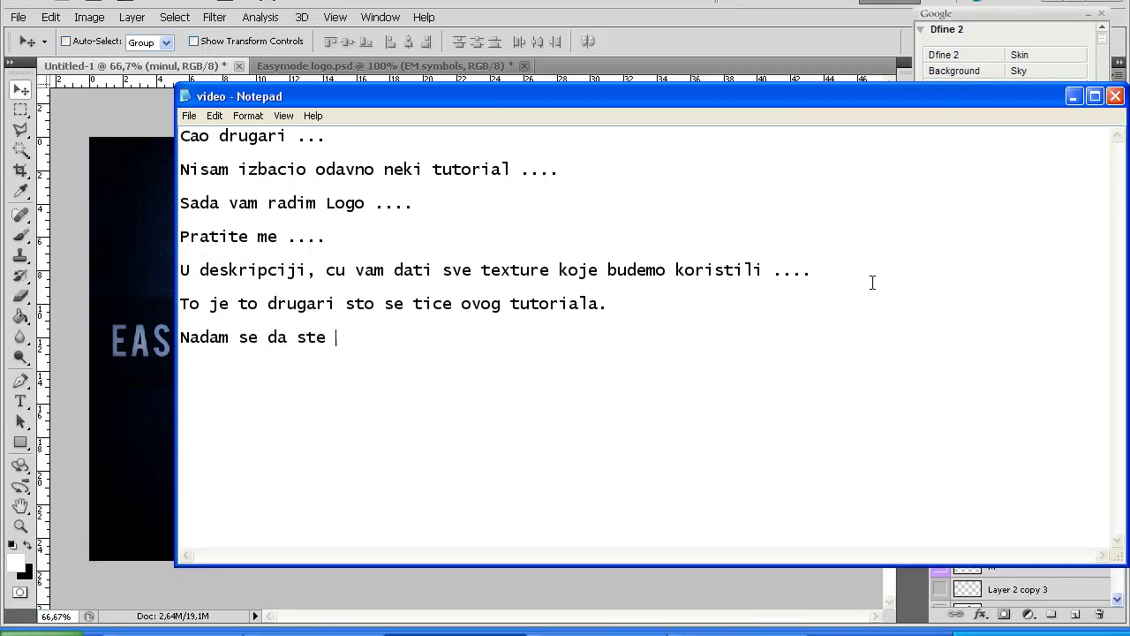
text( me pratili i razumeli ....)
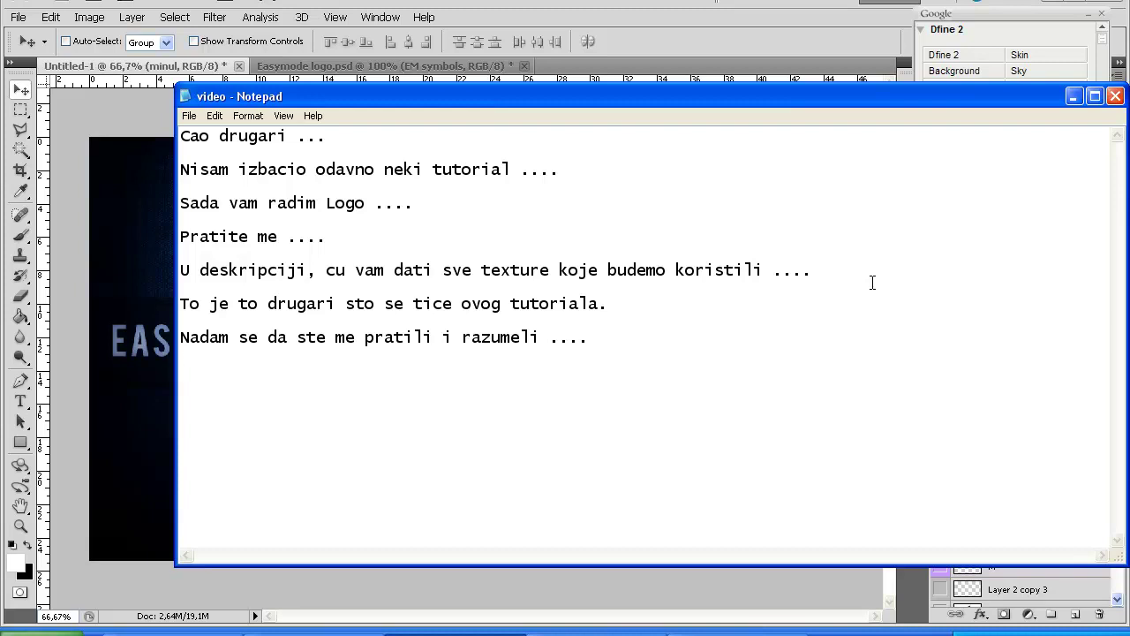
key(Return)
key(Return)
text(cao)
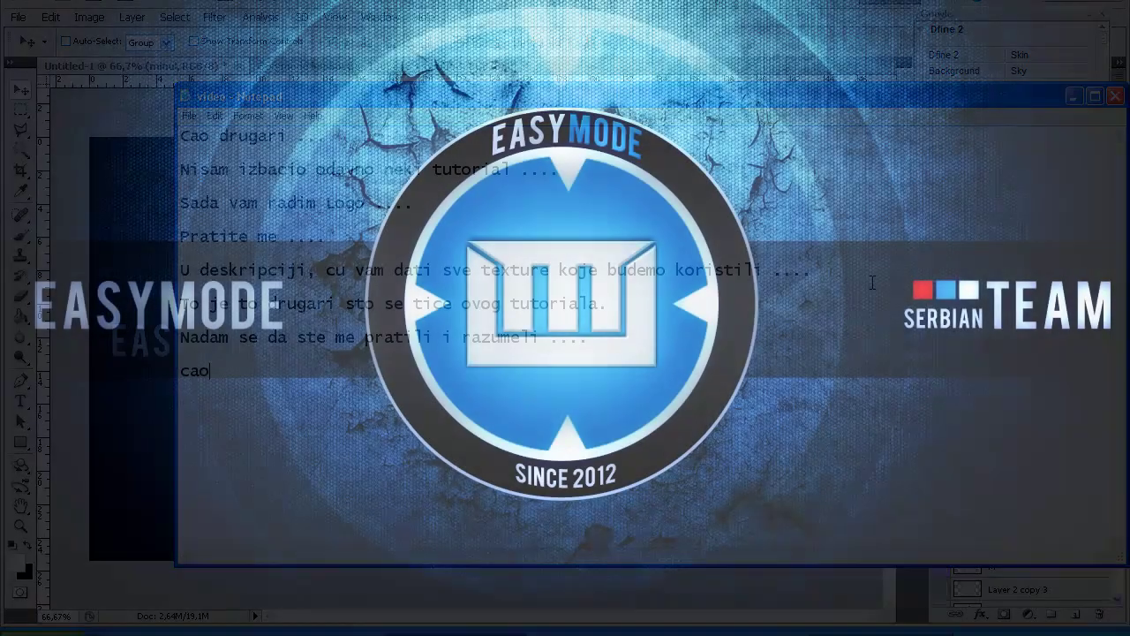